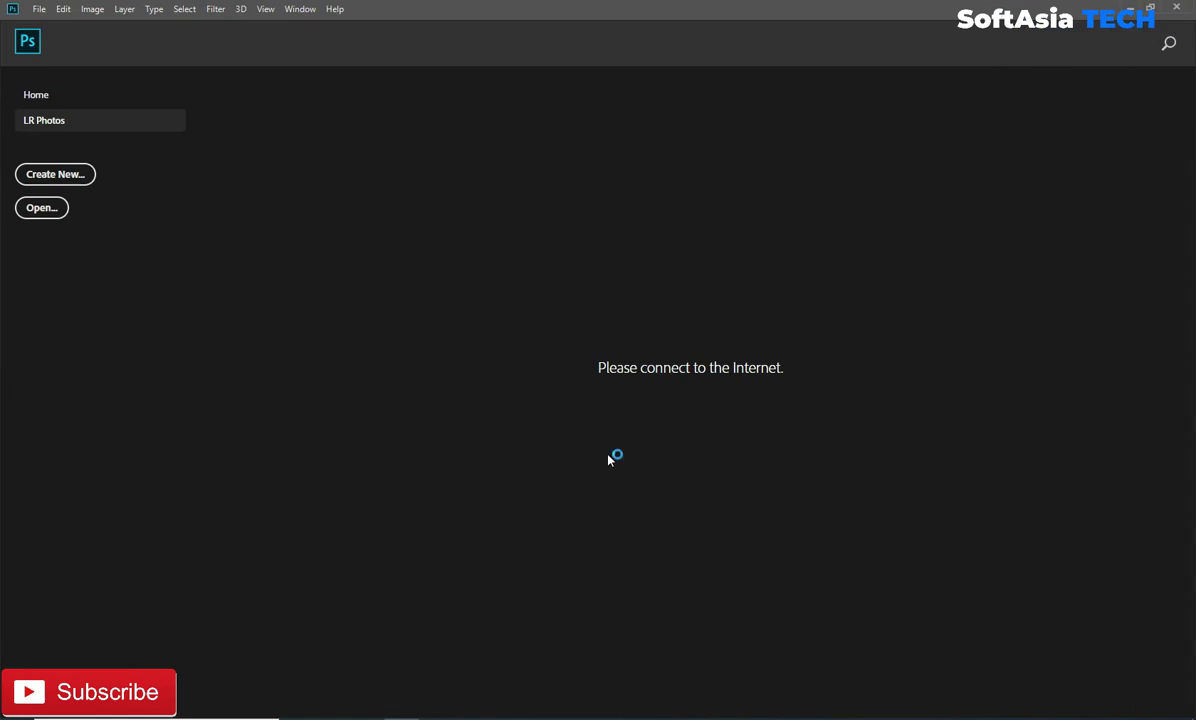
- Create a 1080 × 1080 px, 72 ppi document named 'Basket Ball Social Media Banner Design'
key("ctrl+n")
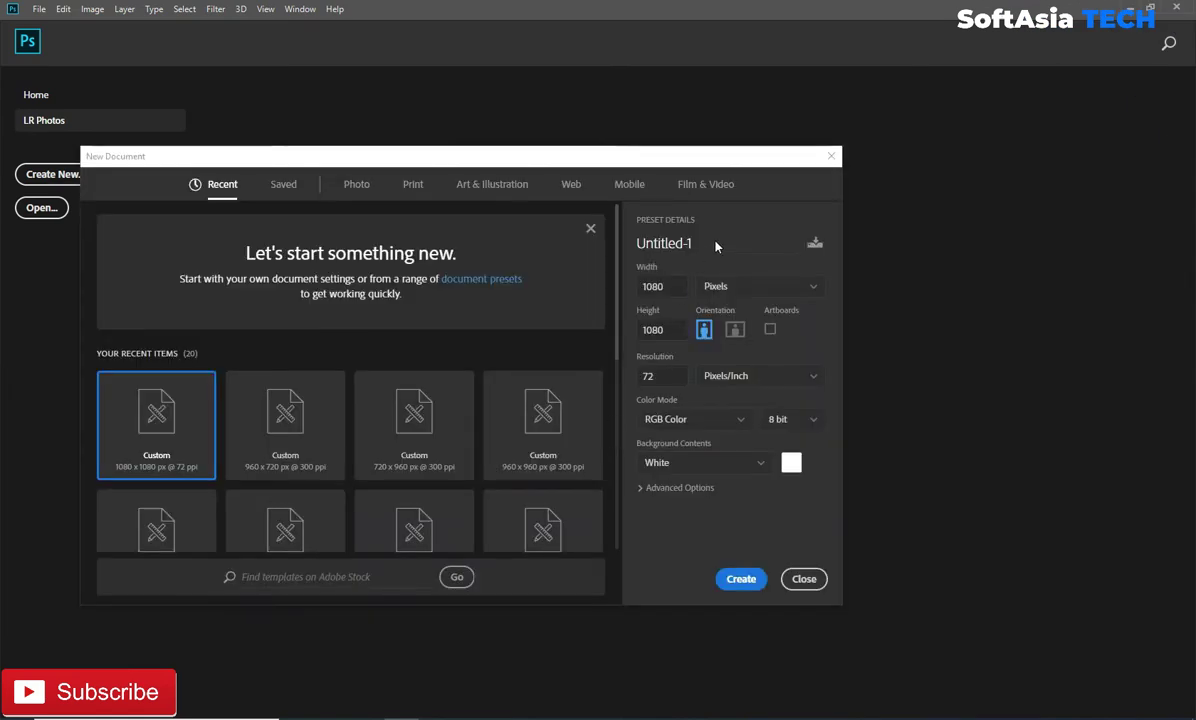
type("Basket Ball Social Media Banner Design _ Adobe")
key("Home")
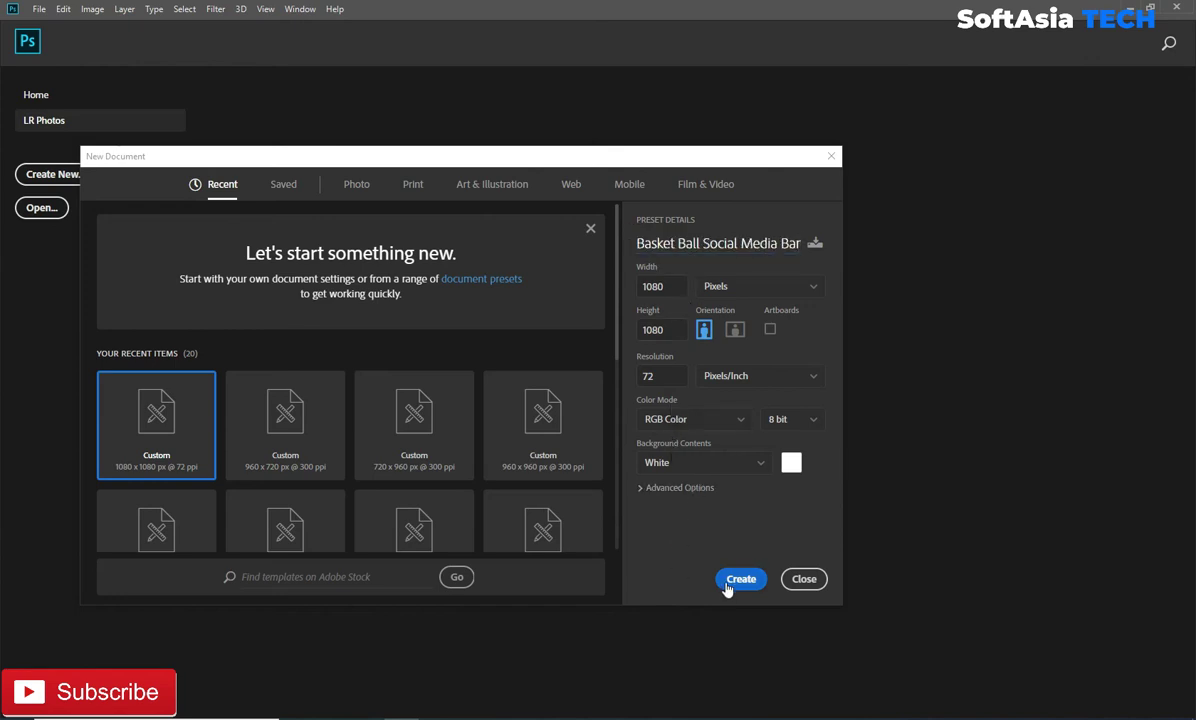
left_click(733, 580)
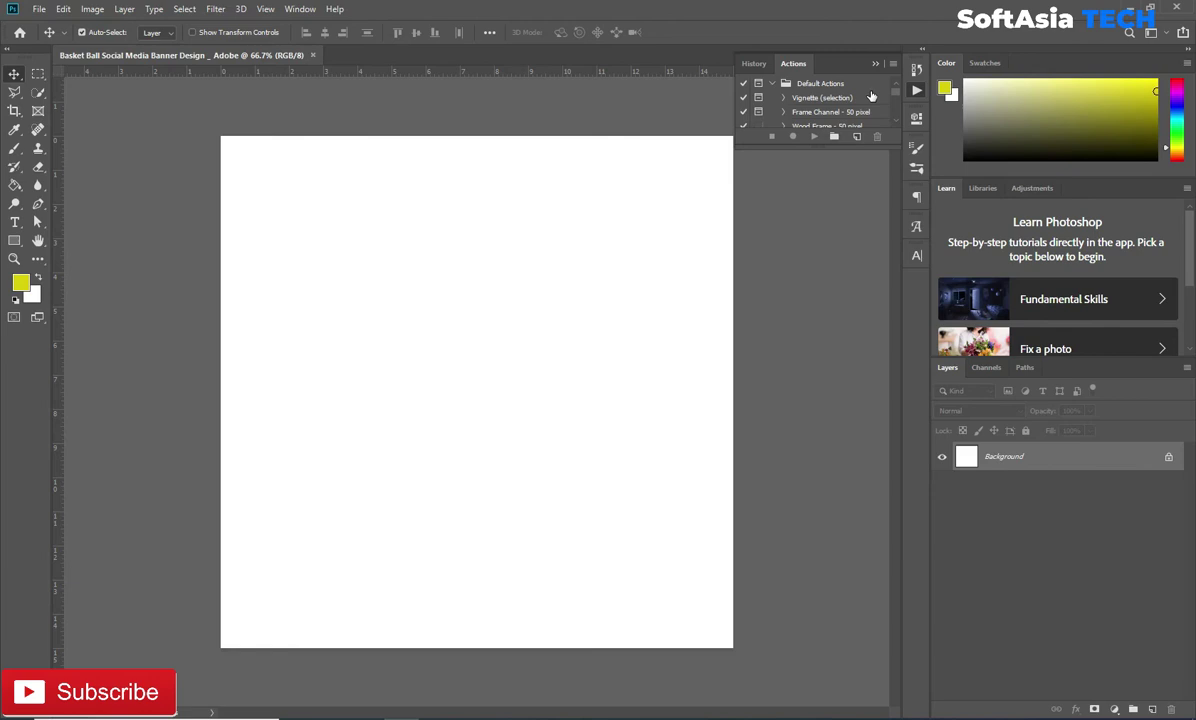
- Draw a rectangle covering the whole canvas and fill it with bright blue
left_click(874, 64)
left_click(14, 240)
left_click_drag(215, 133, 735, 648)
left_click(876, 113)
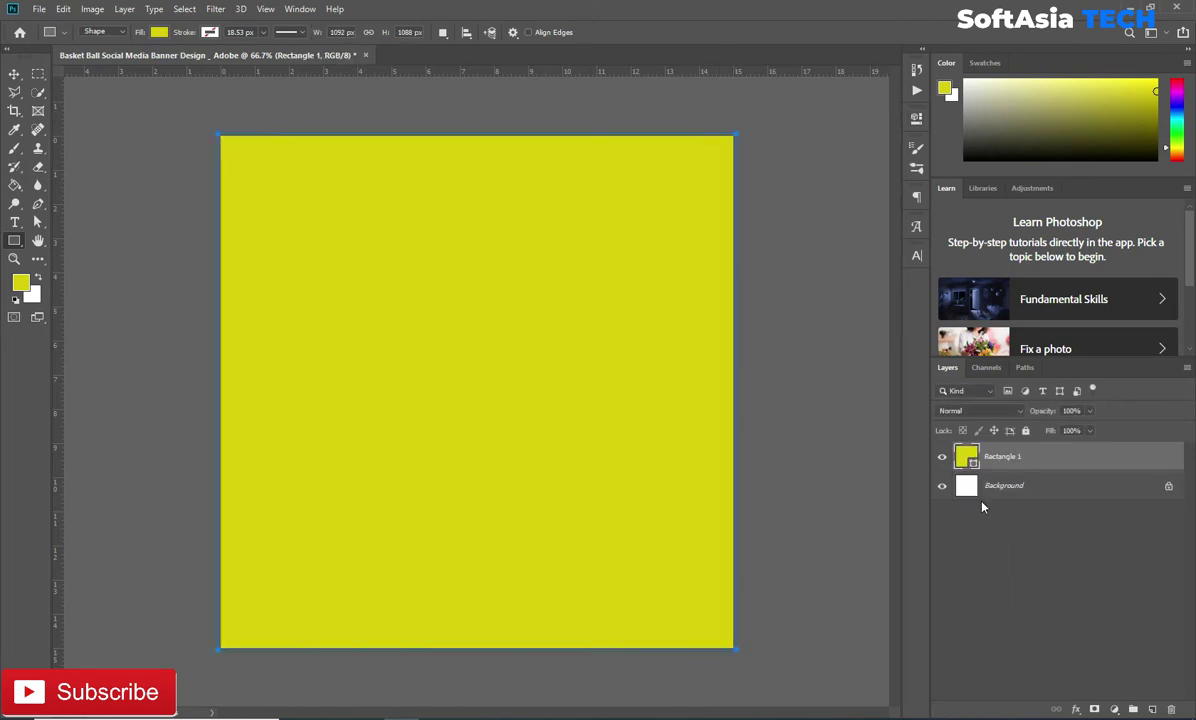
double_click(966, 456)
left_click_drag(948, 512, 937, 584)
left_click(999, 525)
left_click(975, 502)
left_click(1126, 465)
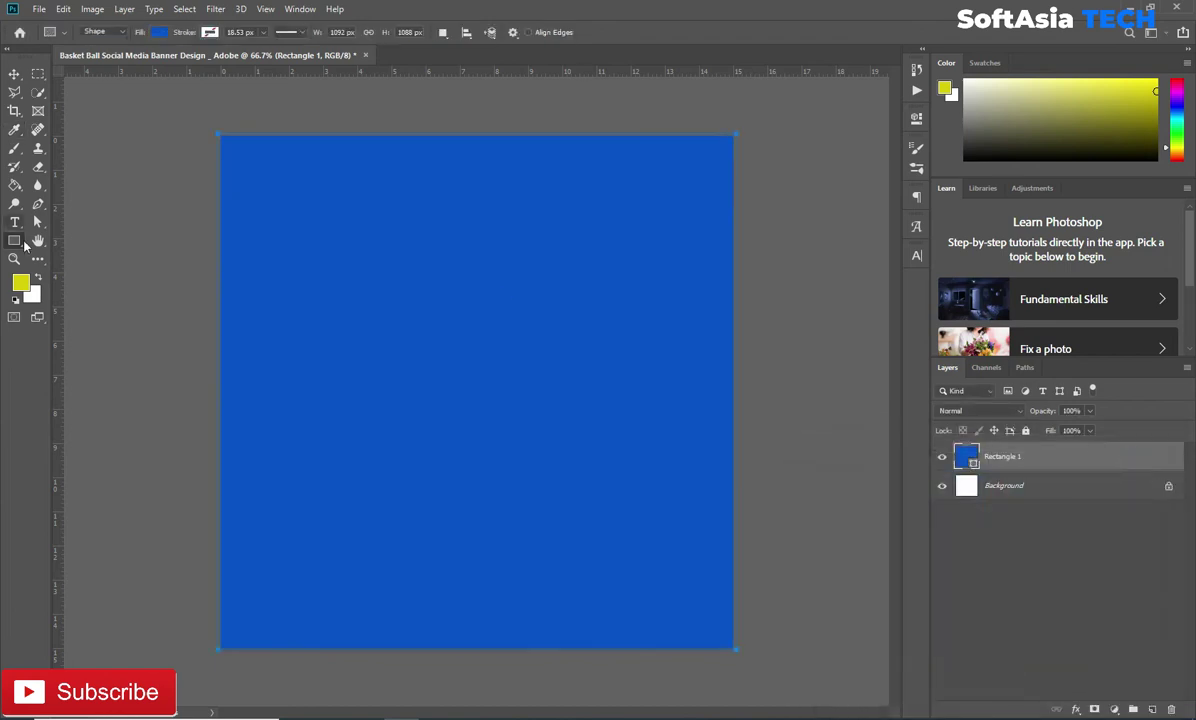
- Set the foreground colour to blue #1c38c3 and the background to purple #911fb2
left_click(20, 283)
left_click(1000, 538)
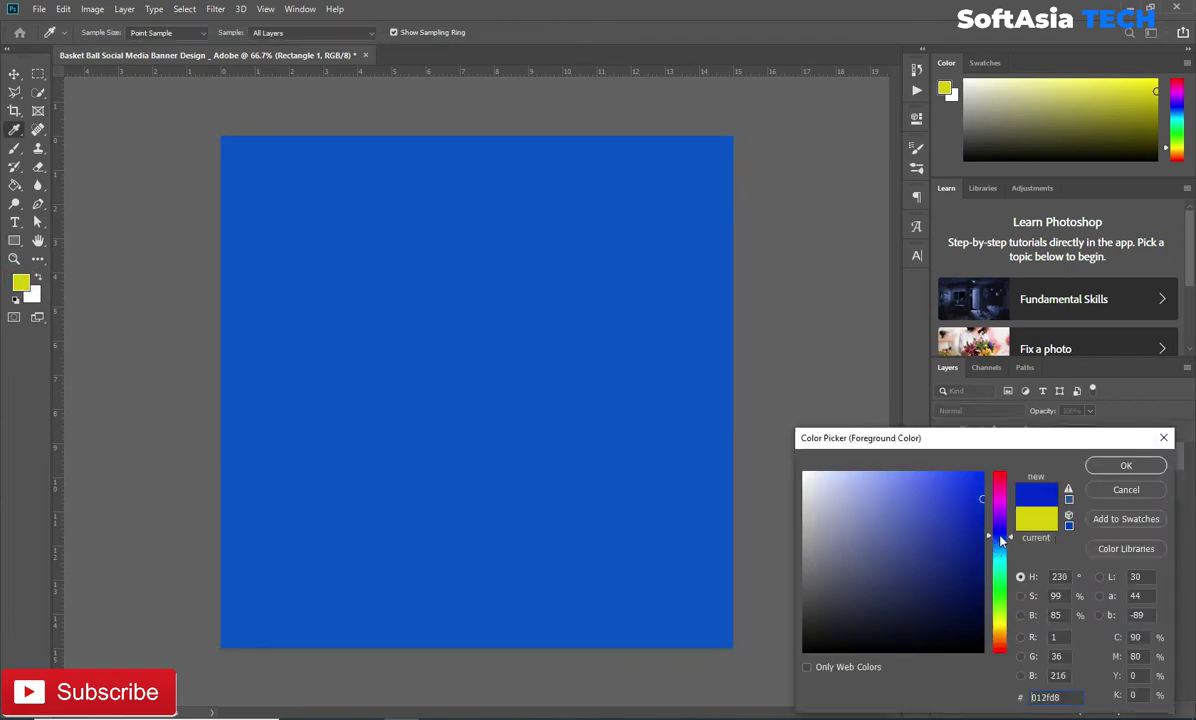
left_click(957, 514)
left_click(1149, 471)
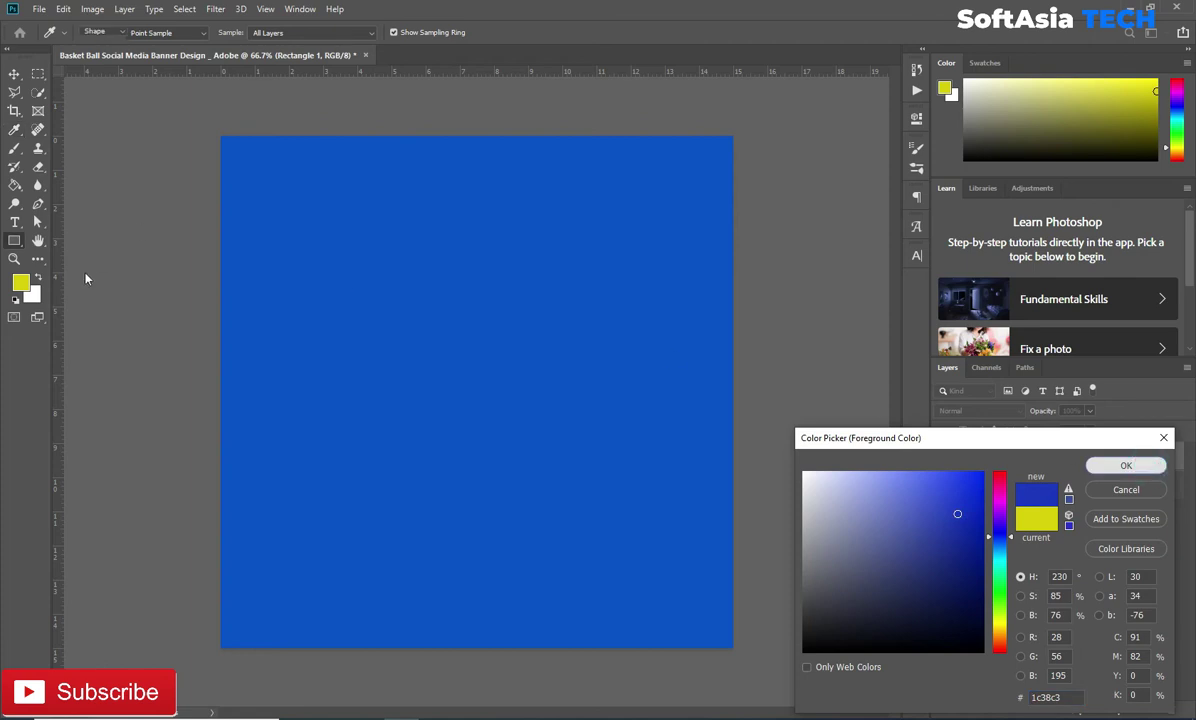
left_click(31, 293)
left_click_drag(1005, 566, 1005, 513)
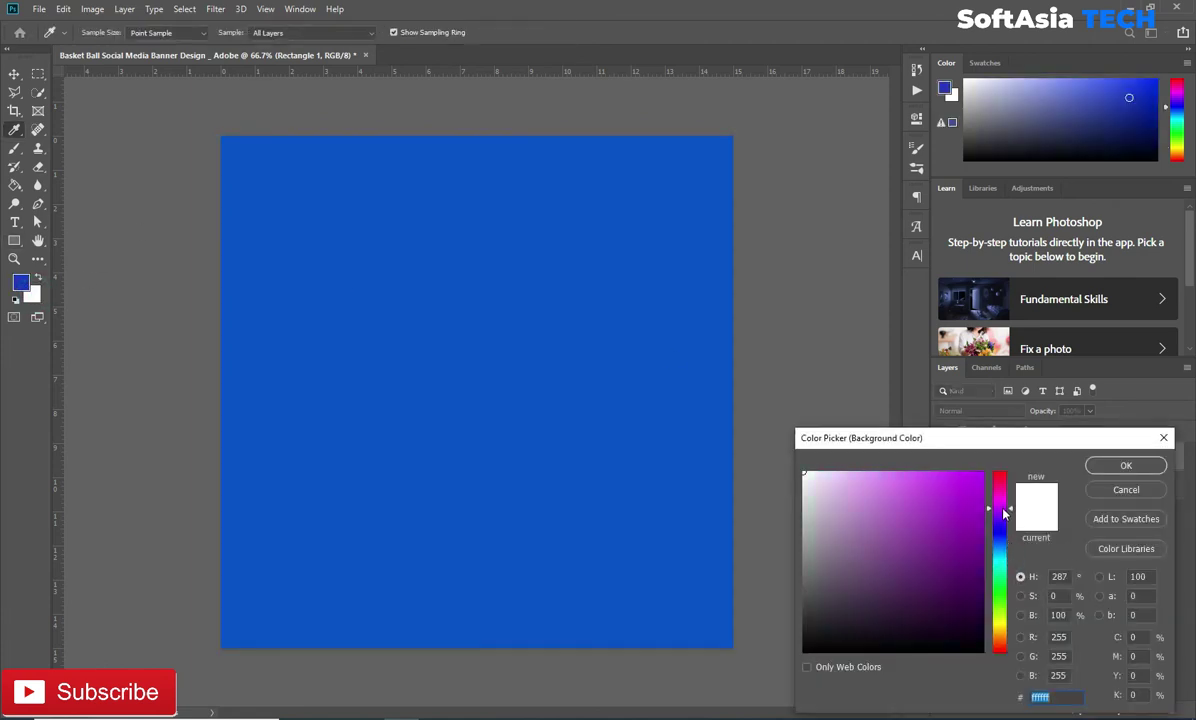
left_click(954, 520)
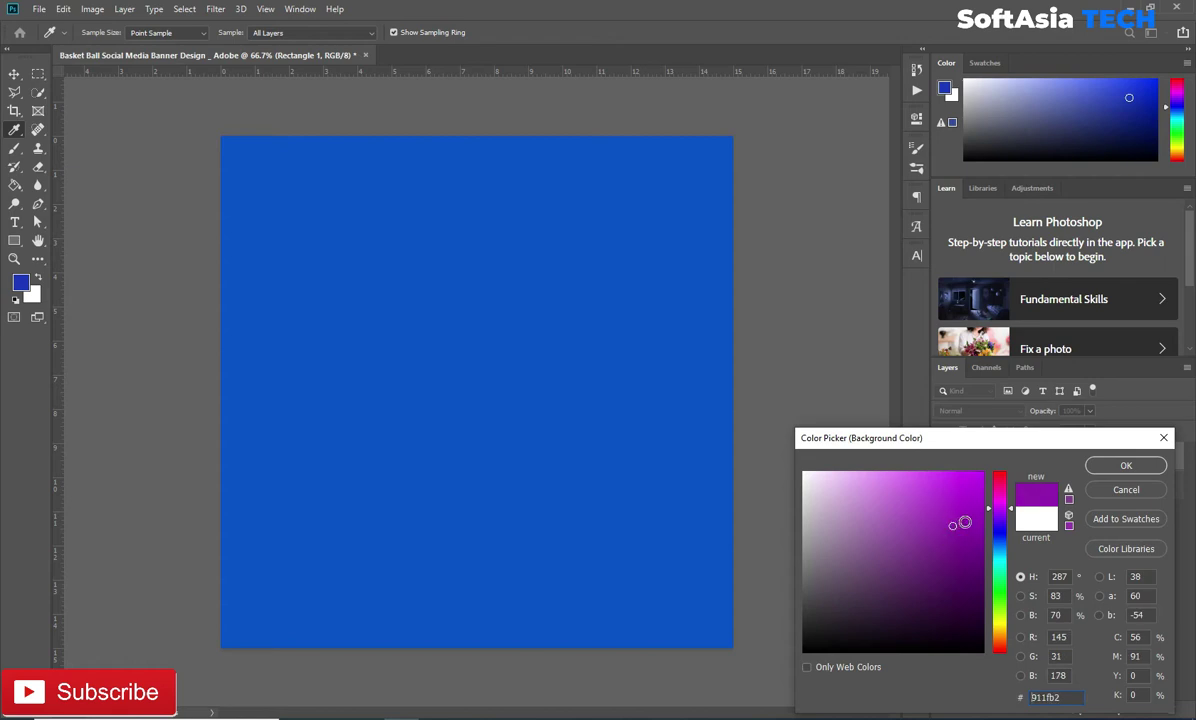
left_click(1124, 466)
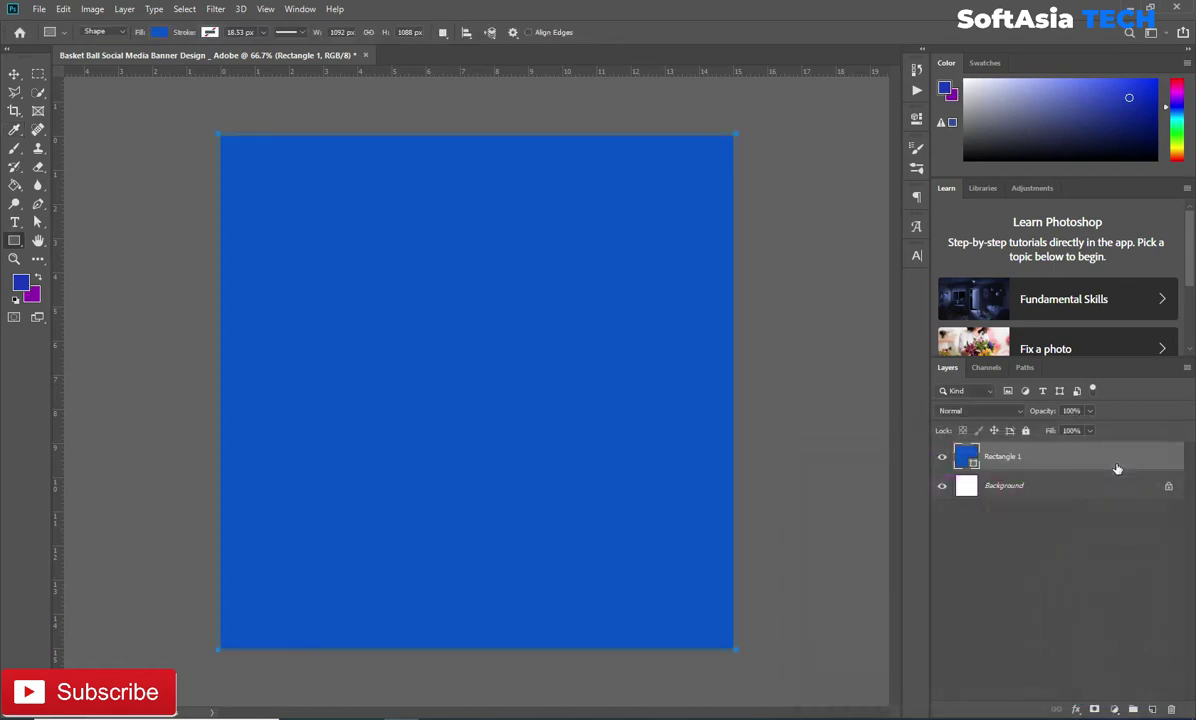
- Give Rectangle 1 a reflected, reversed purple-to-blue Gradient Overlay at 45° and 80% scale
double_click(1062, 466)
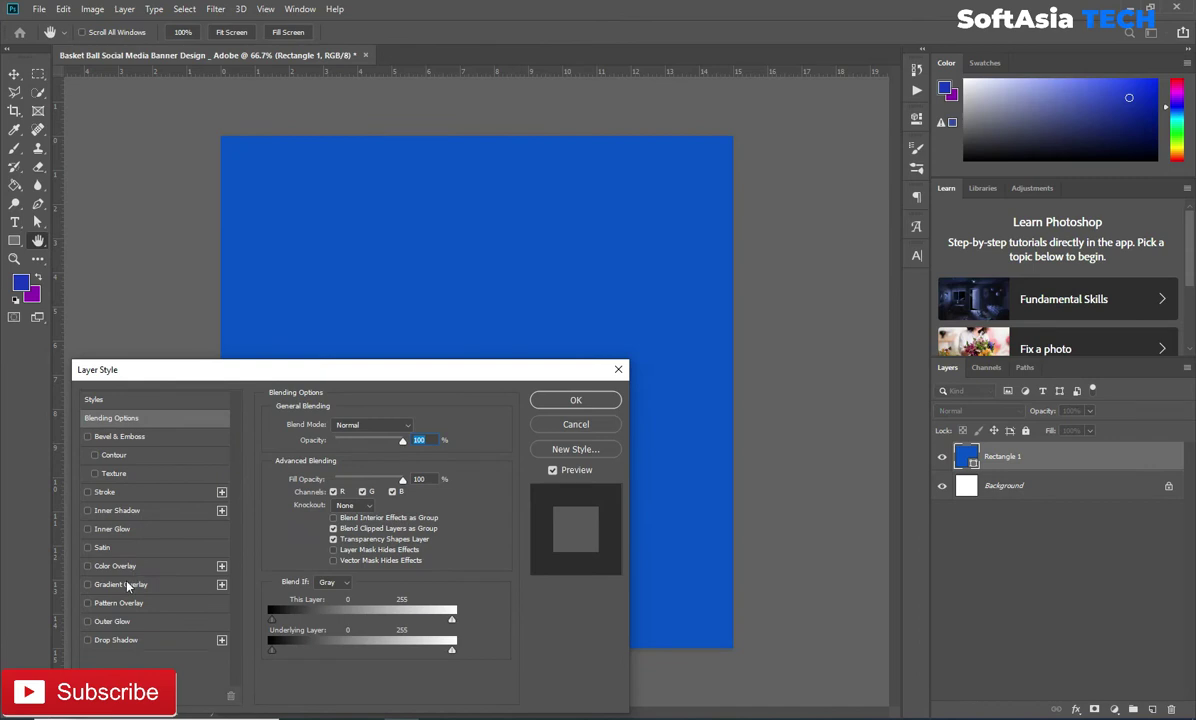
left_click(121, 584)
mouse_move(426, 373)
left_mouse_down()
mouse_move(826, 135)
mouse_move(797, 158)
mouse_move(786, 357)
left_mouse_up()
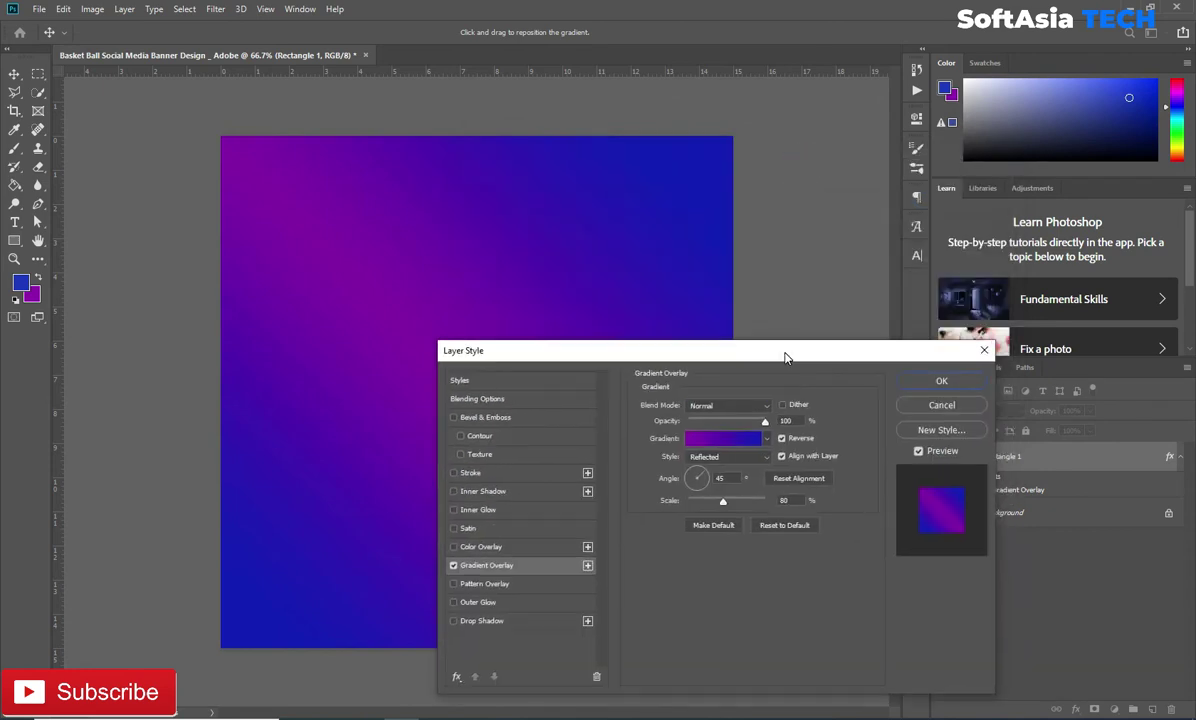
left_click(930, 384)
left_click(1180, 458)
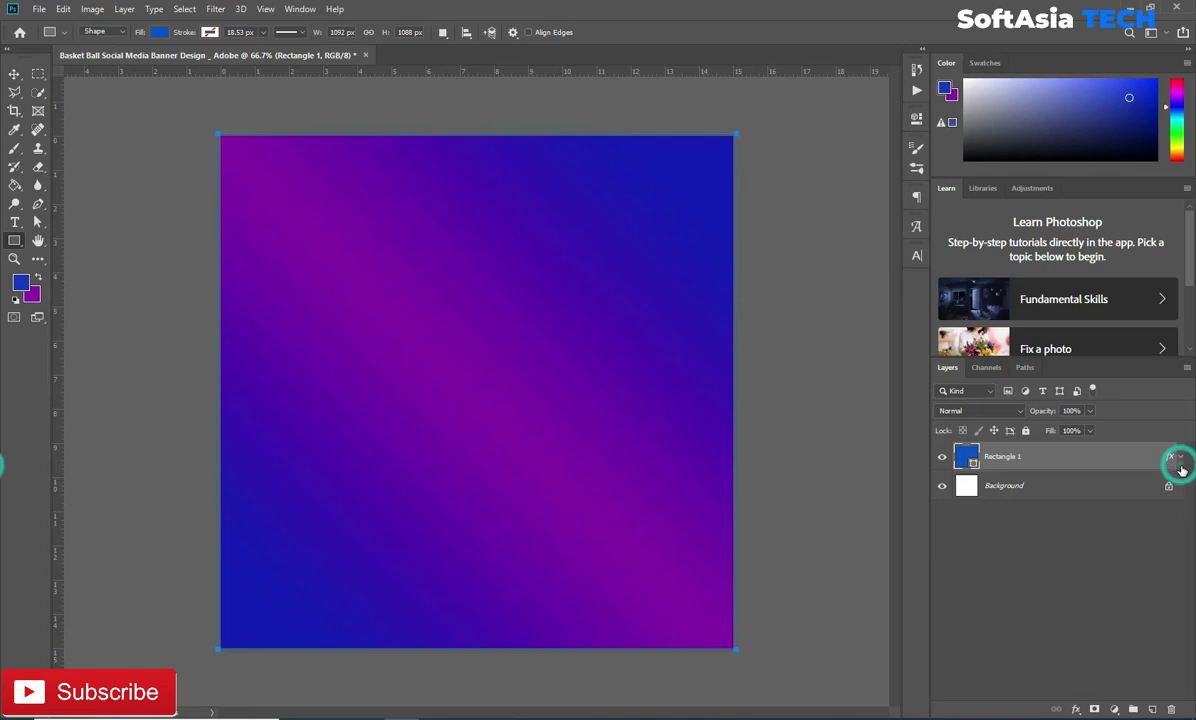
- Bring the smoke image into the banner and convert it to a smart object
key("v")
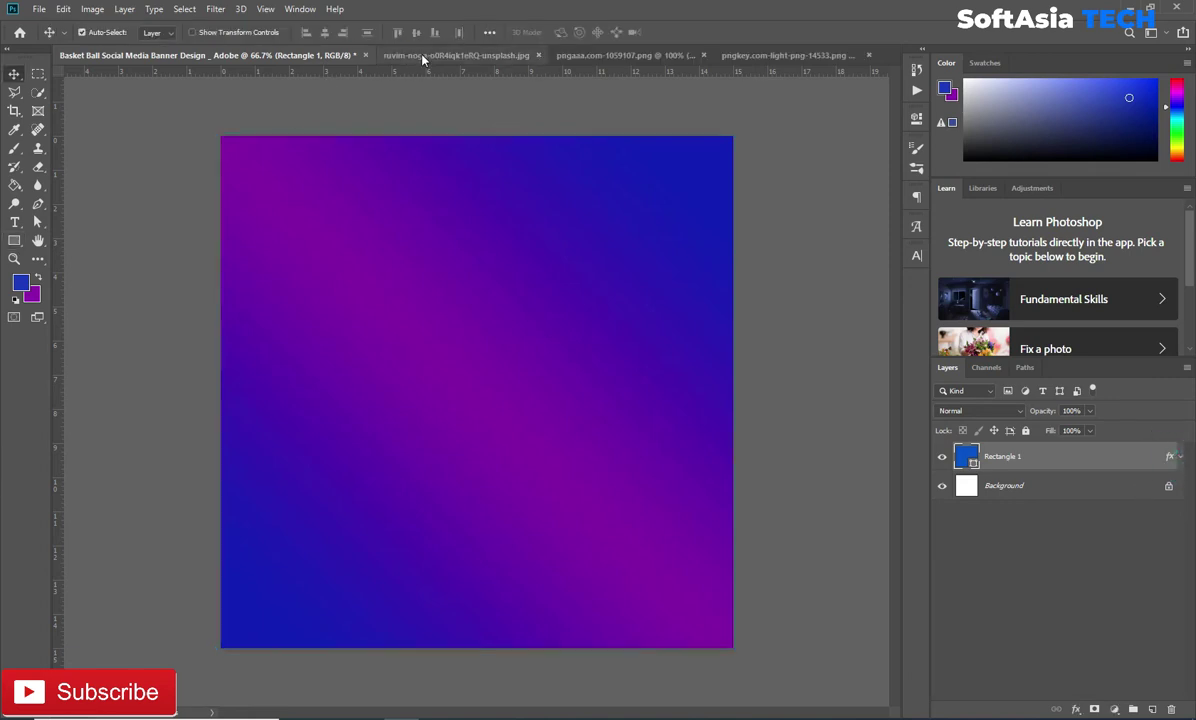
left_click(400, 54)
mouse_move(414, 347)
left_mouse_down()
mouse_move(113, 66)
mouse_move(340, 283)
left_mouse_up()
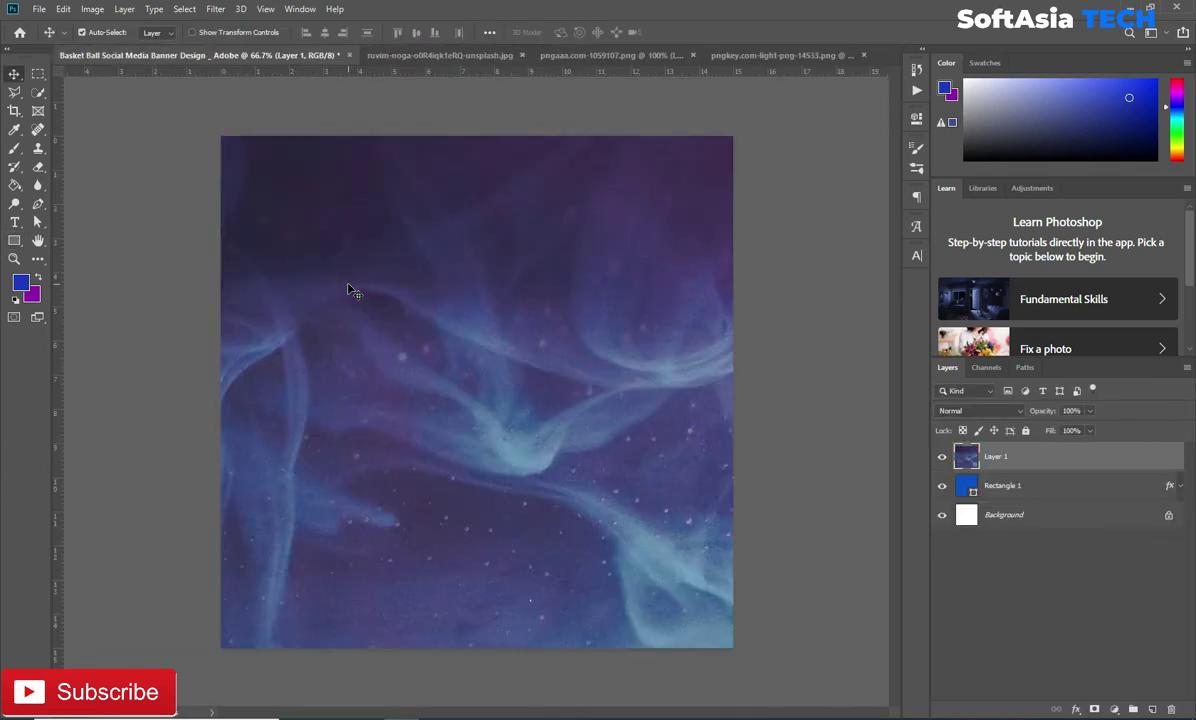
right_click(1075, 455)
left_click(953, 316)
scroll(454, 392, "down", 3)
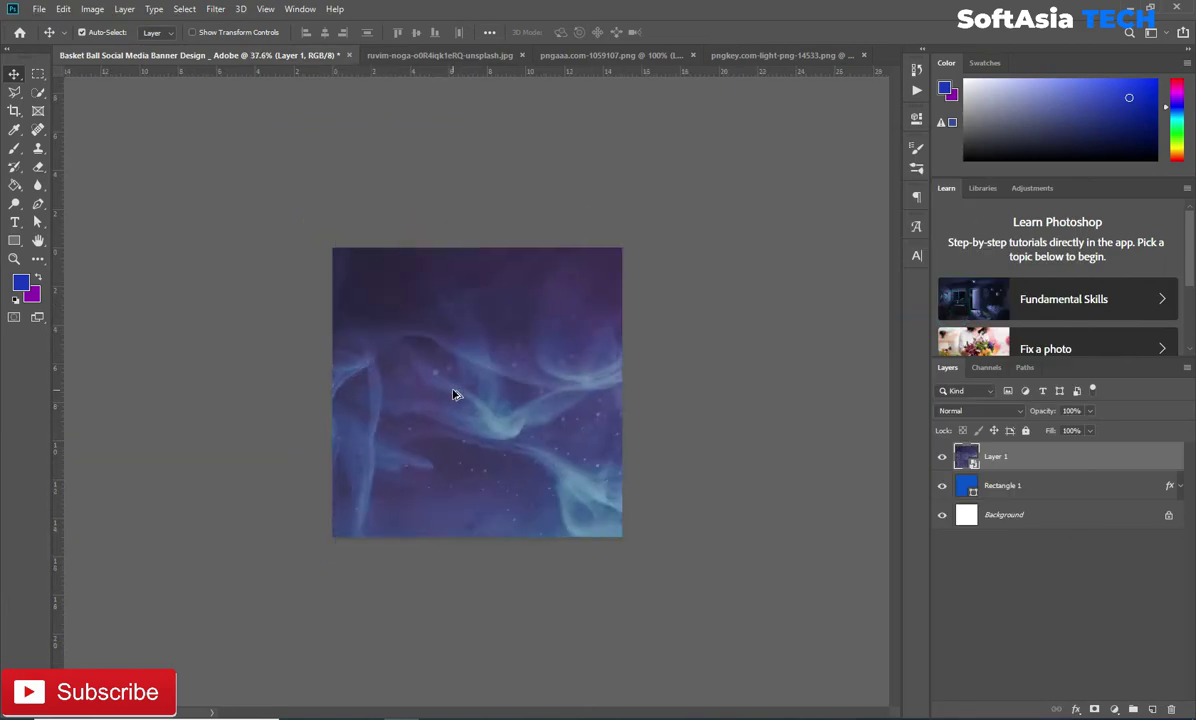
scroll(454, 392, "down", 3)
- Scale the smoke image down to about 36% and reposition it
key("ctrl+t")
left_click_drag(633, 261, 467, 374)
left_click_drag(394, 448, 519, 385)
left_click_drag(585, 311, 555, 347)
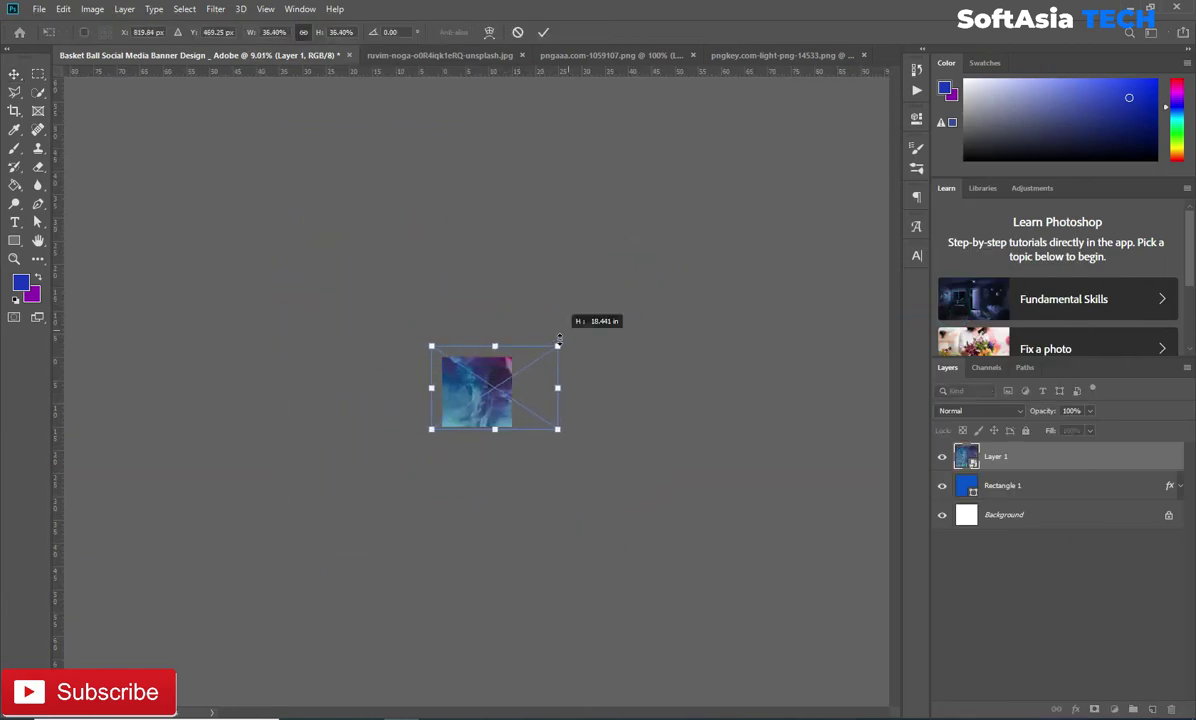
scroll(422, 366, "up", 2)
scroll(452, 398, "up", 4)
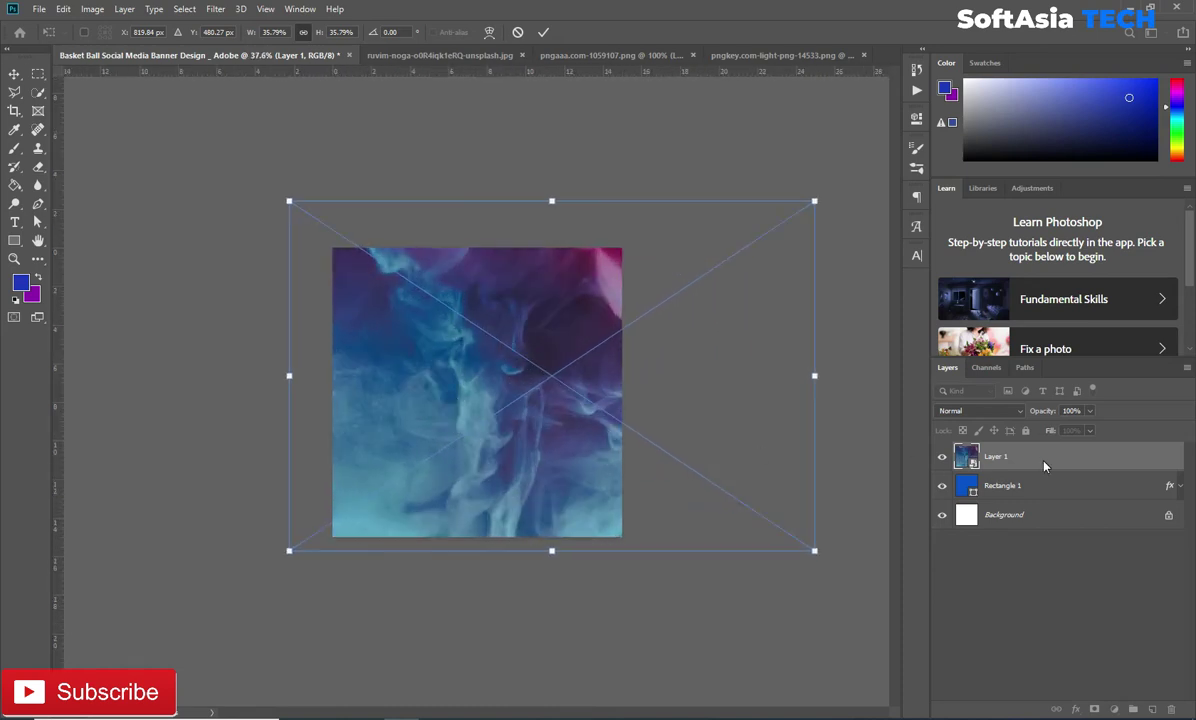
key("Return")
- Set the smoke layer to Screen blend mode at 21% opacity
left_click(980, 410)
left_click(985, 483)
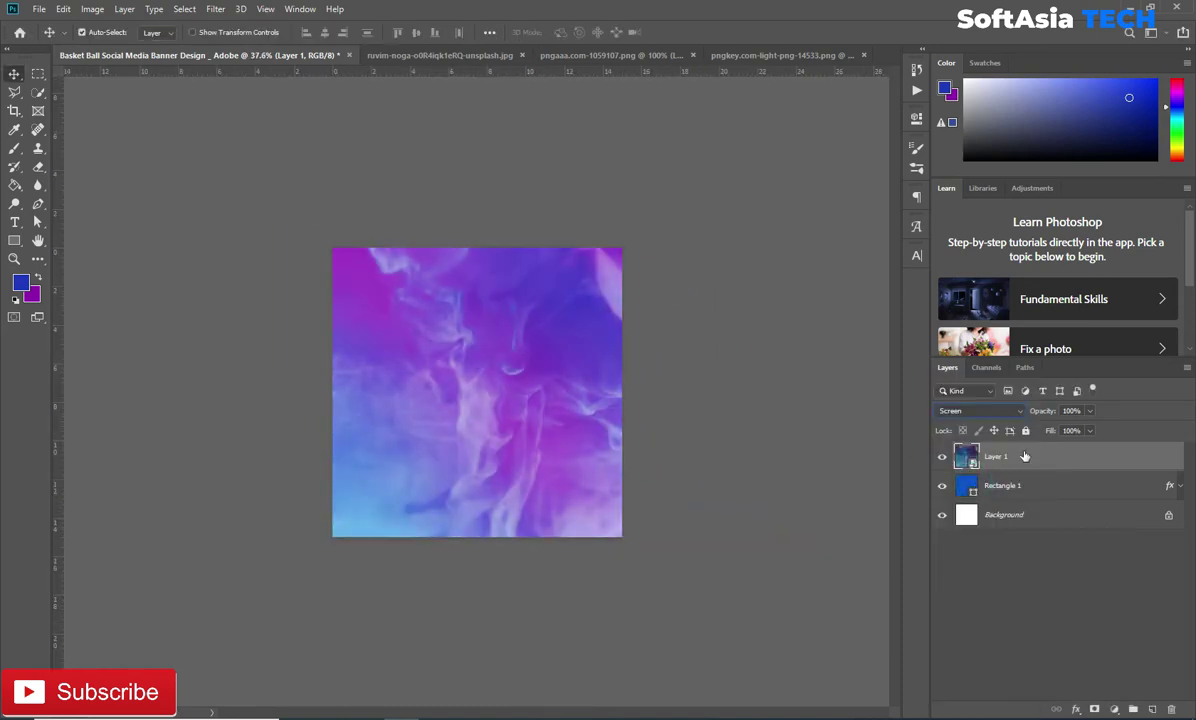
left_click(1072, 410)
type("50")
key("Return")
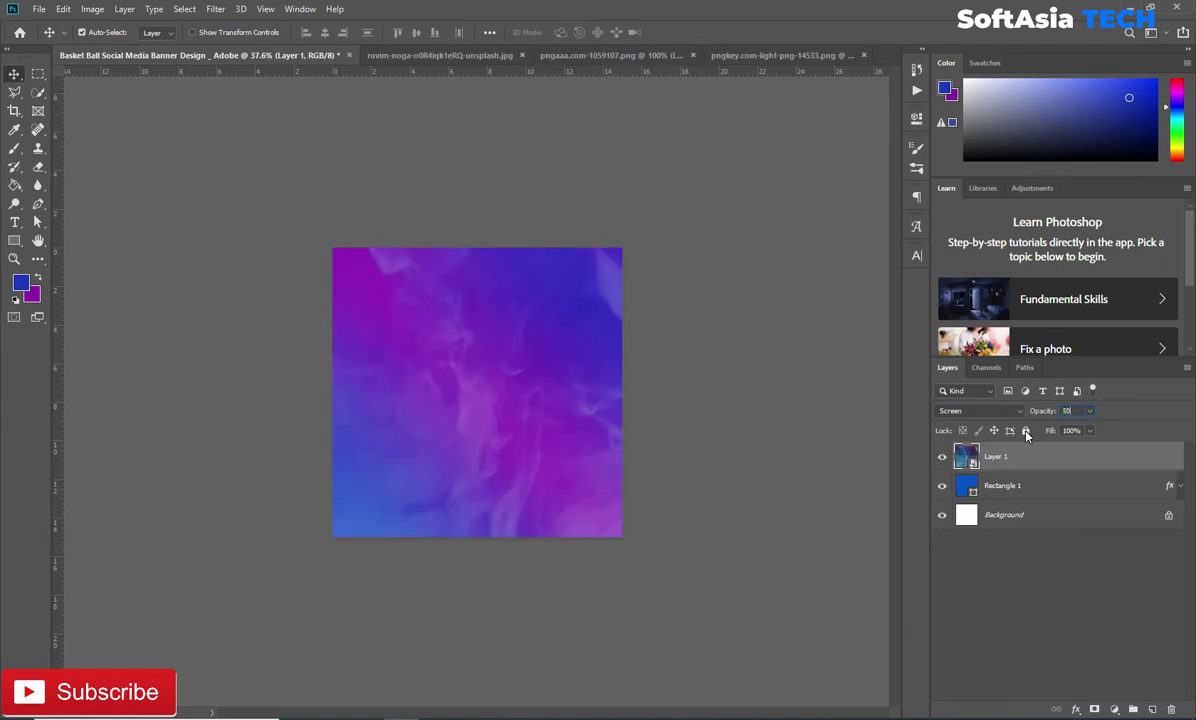
type("10")
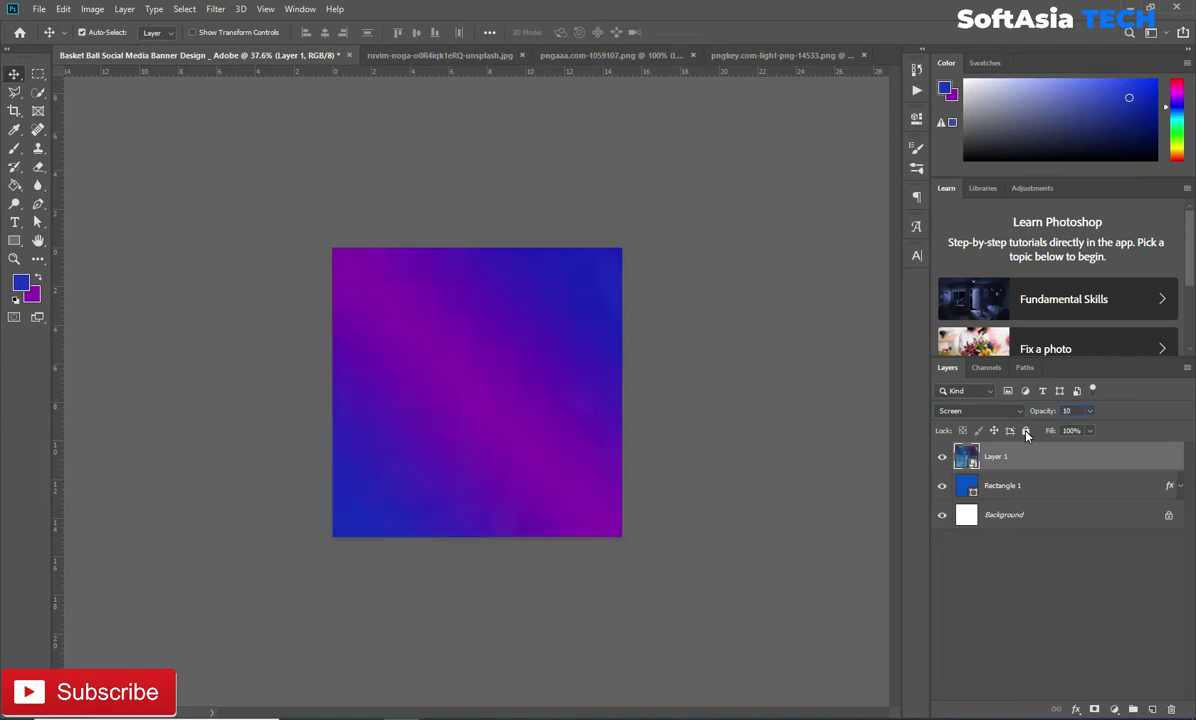
key("Return")
type("21")
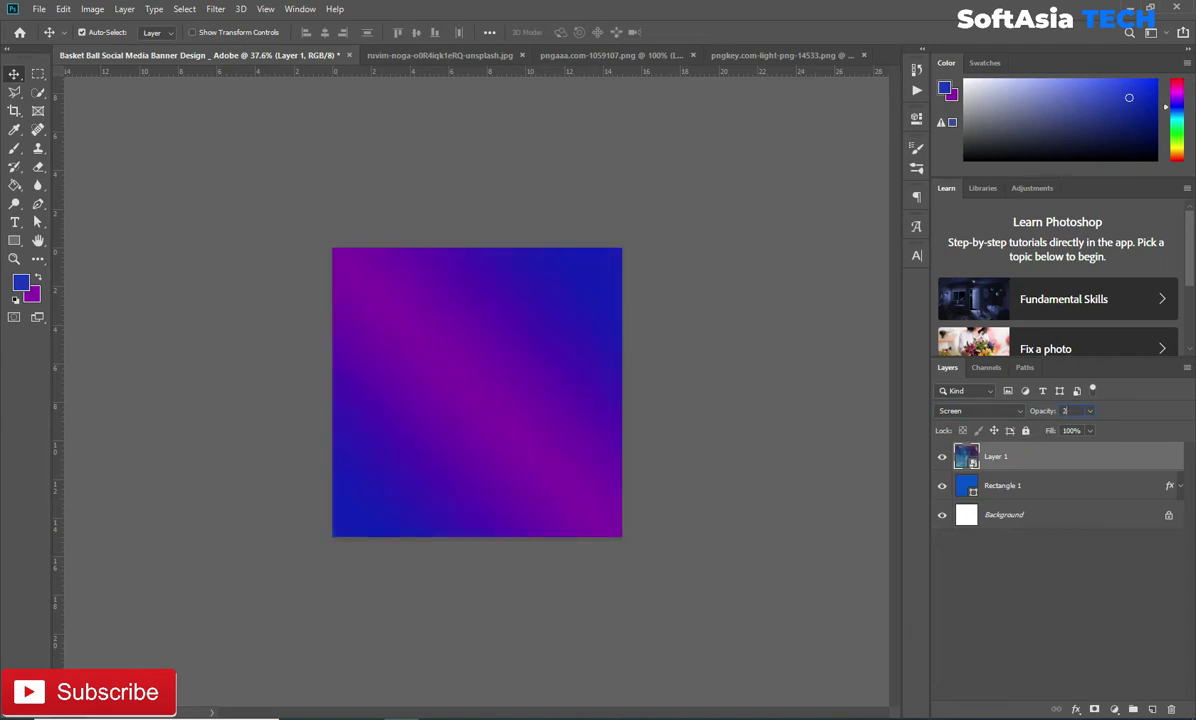
key("Return")
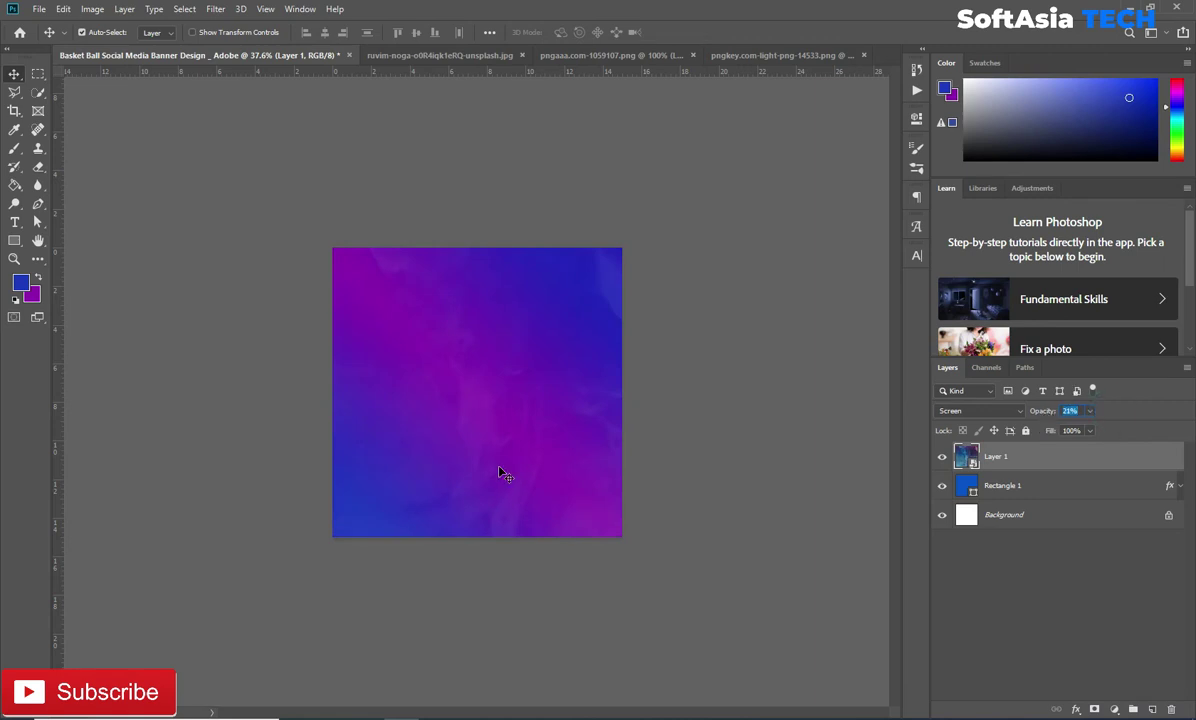
- Group the smoke and Rectangle 1 layers as 'bg' and close the smoke document
left_click(1022, 515)
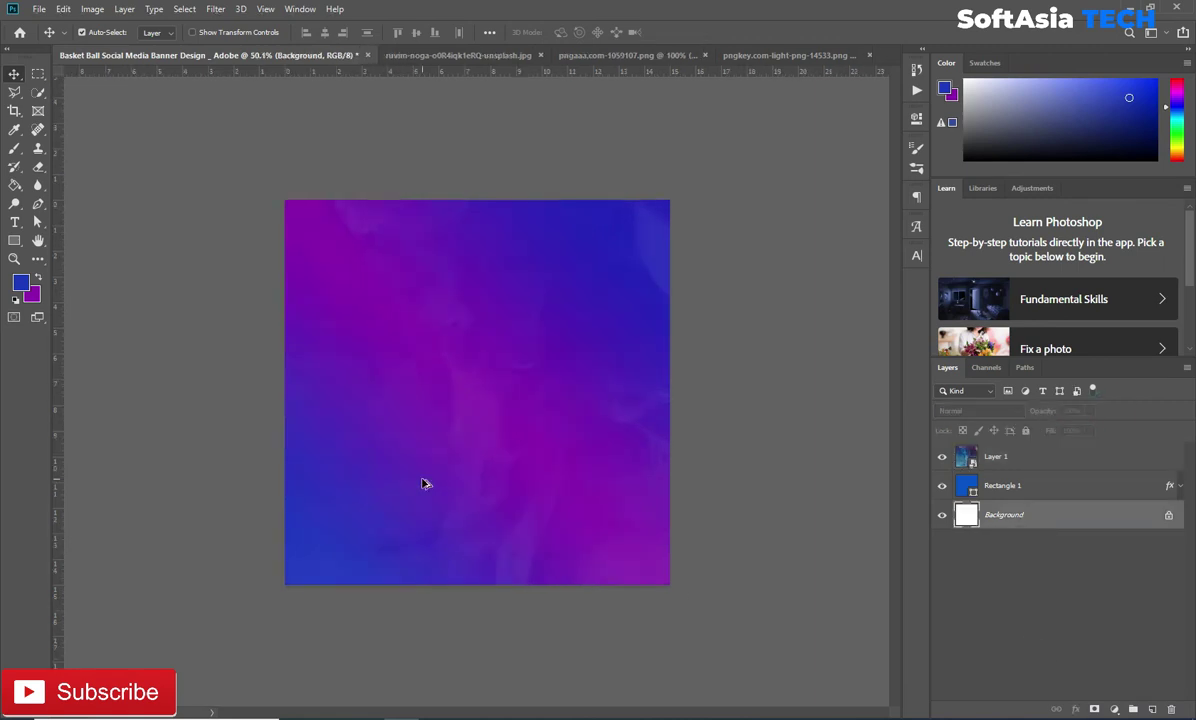
scroll(422, 483, "up", 3)
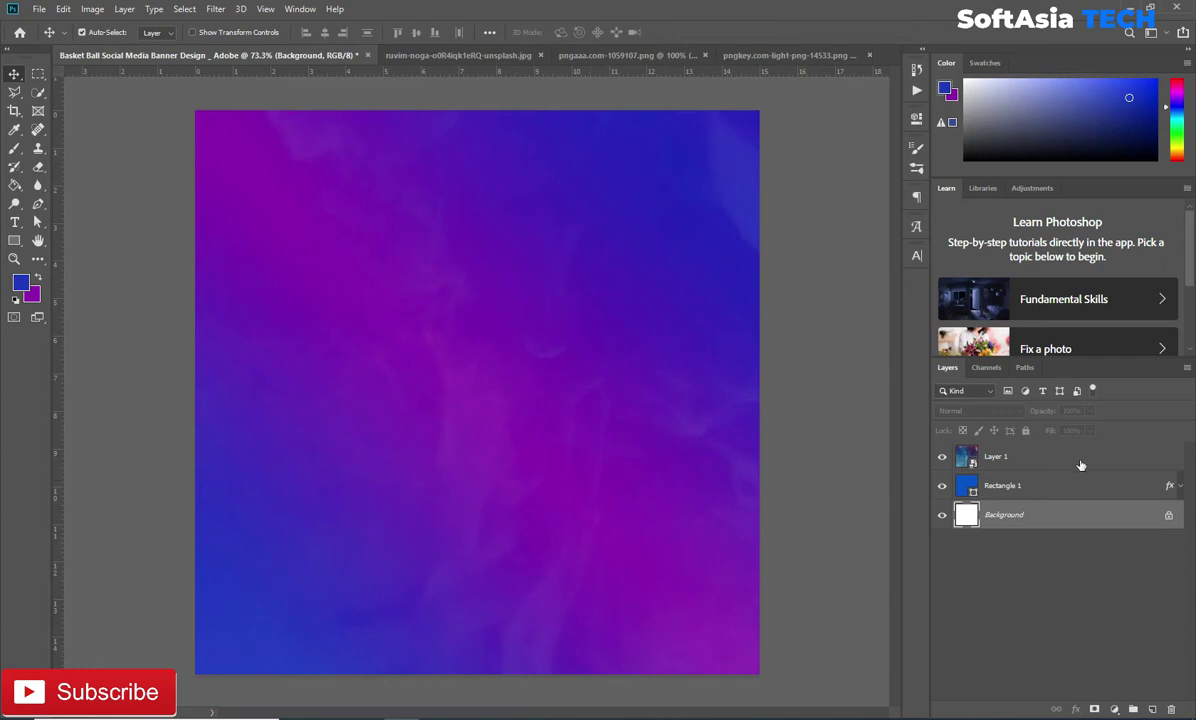
left_click(1071, 485)
left_click(1036, 456, "shift")
key("ctrl+g")
double_click(997, 451)
type("bg")
key("Return")
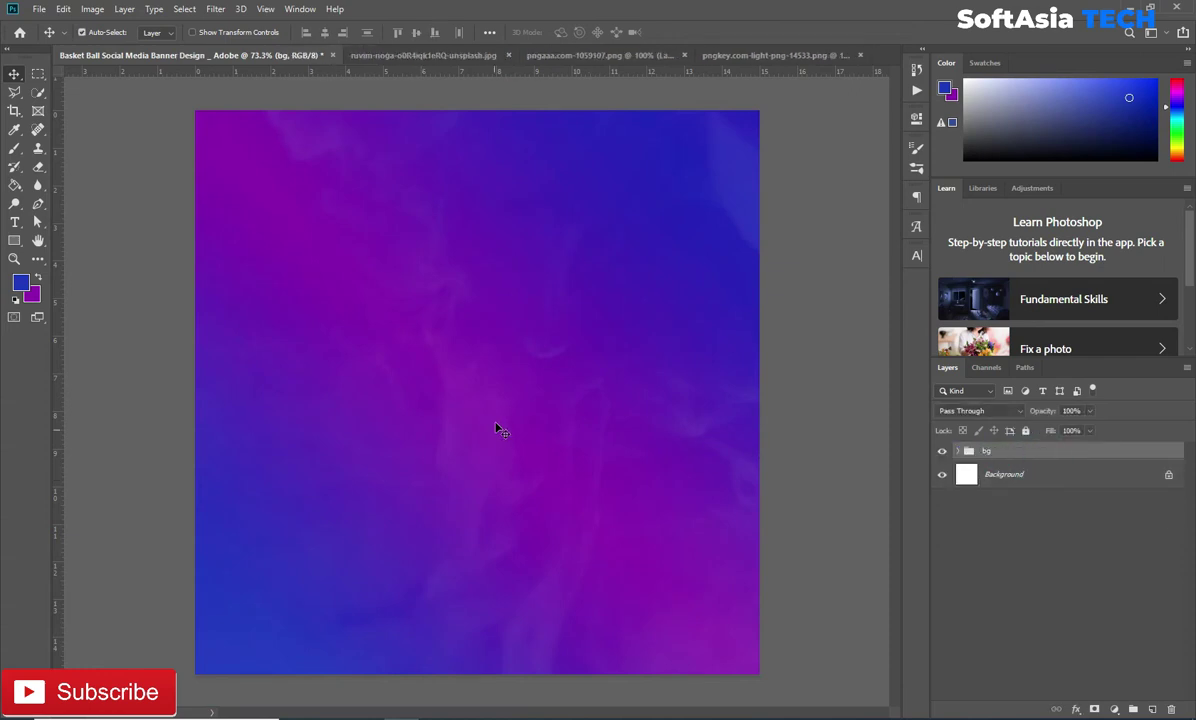
left_click(409, 54)
left_click(490, 55)
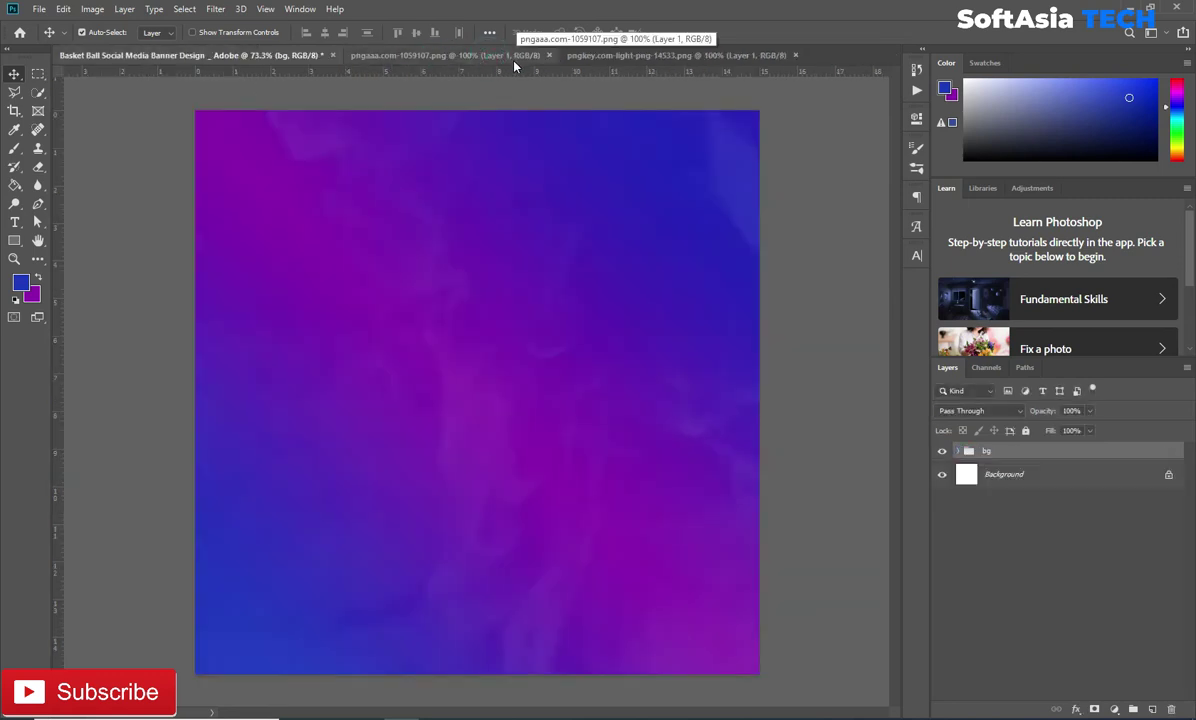
- Bring the basketball player into the banner as a smart object
left_click(479, 56)
mouse_move(468, 397)
left_mouse_down()
mouse_move(250, 56)
mouse_move(531, 427)
left_mouse_up()
right_click(1040, 456)
left_click(940, 313)
- Enlarge the player to about 161% and settle him near the canvas centre
key("ctrl+t")
left_click_drag(593, 304, 692, 190)
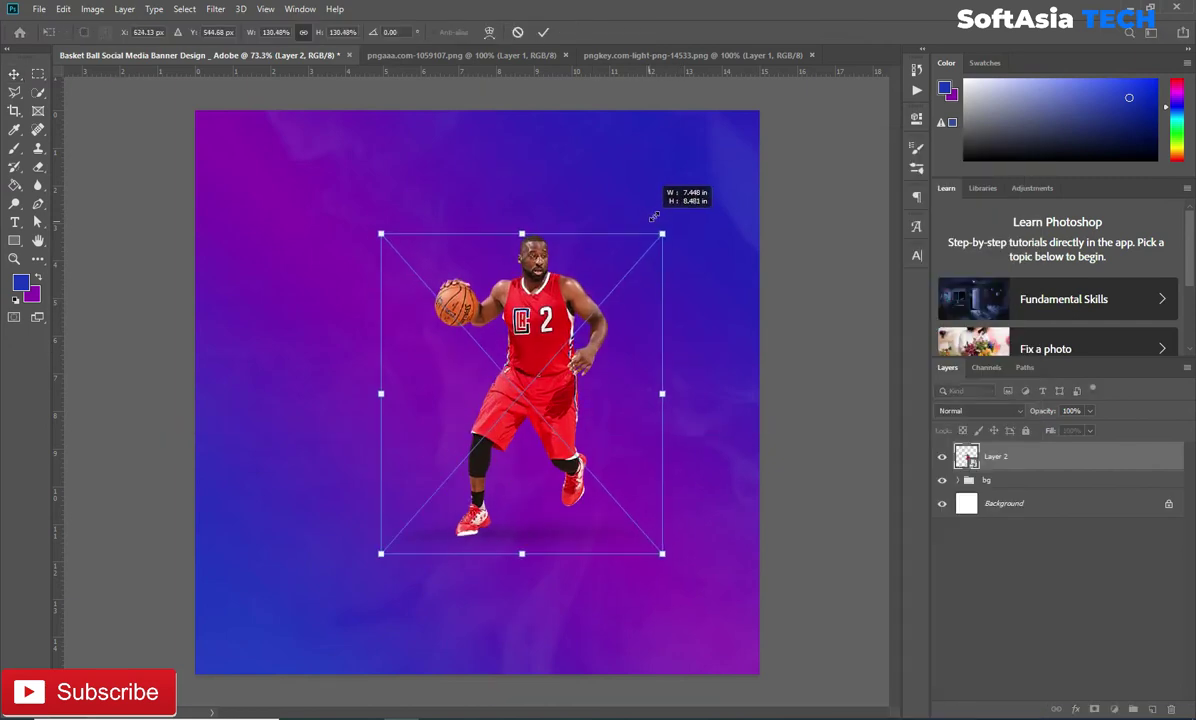
left_click_drag(600, 366, 533, 408)
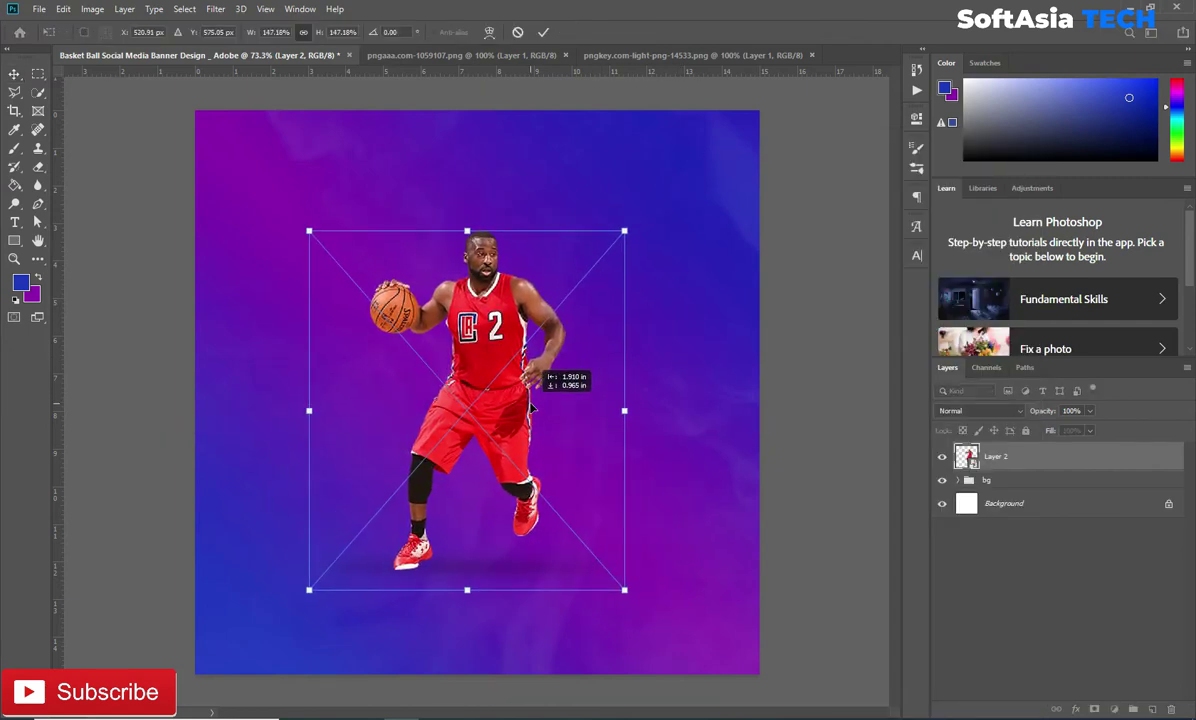
left_click_drag(624, 231, 649, 190)
left_click_drag(604, 332, 584, 342)
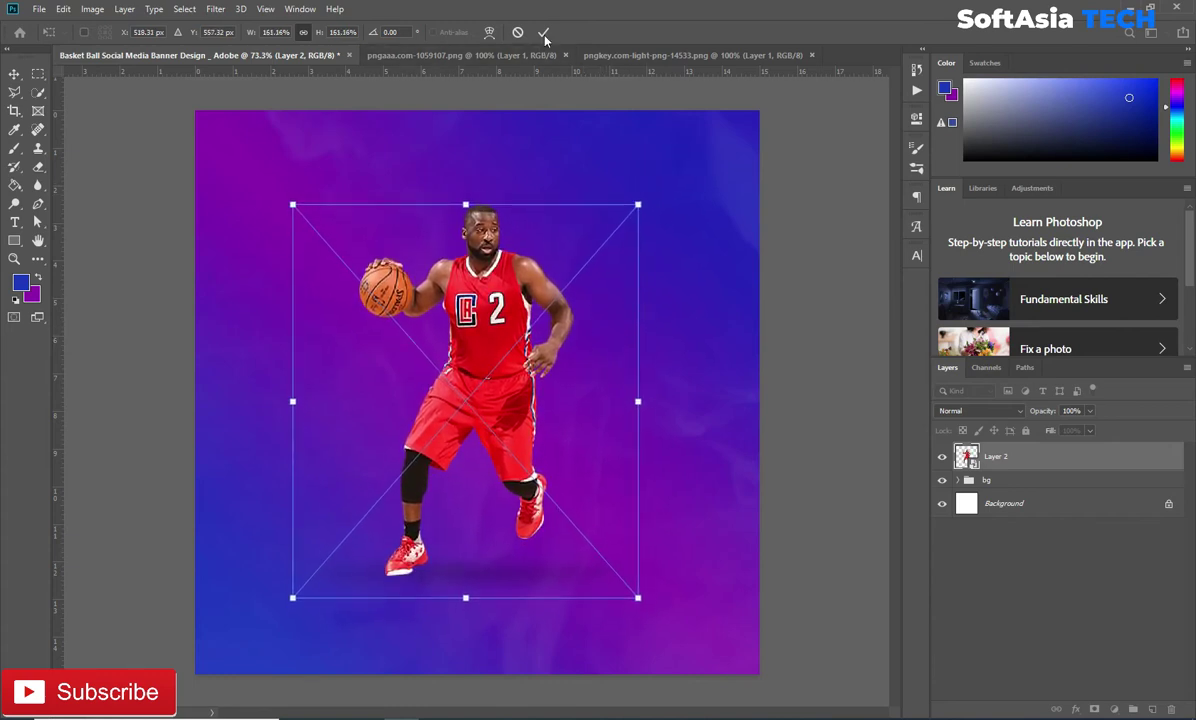
left_click(544, 33)
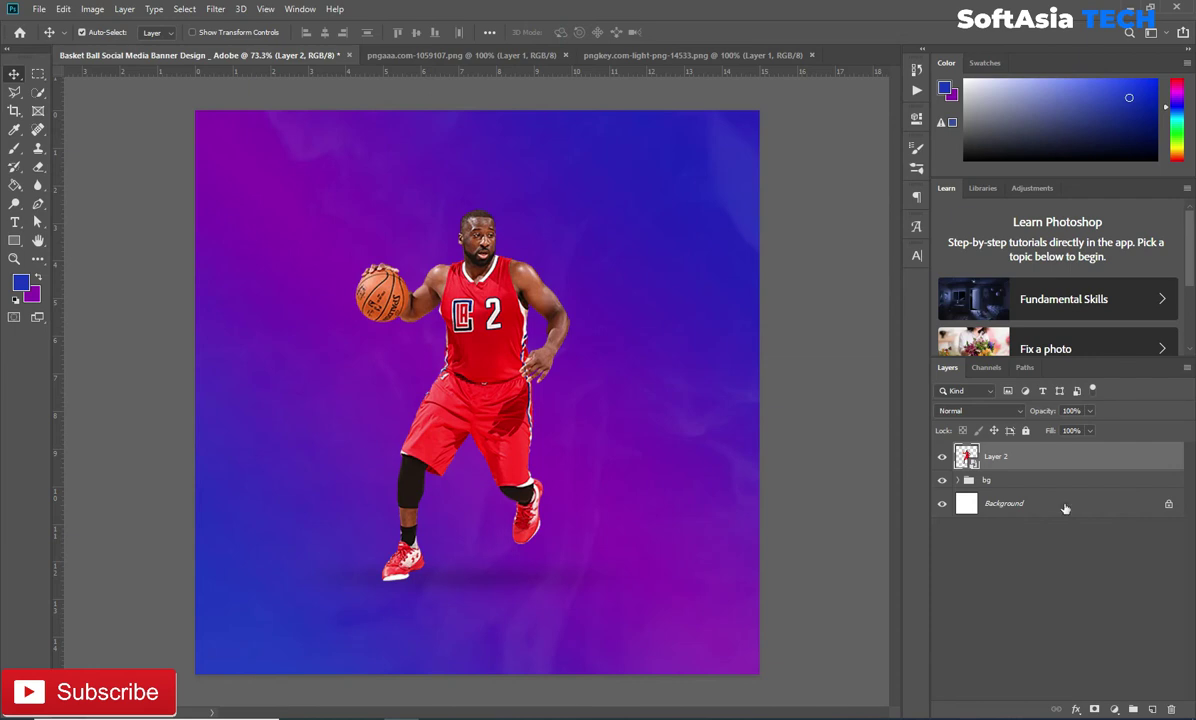
left_click(1016, 413)
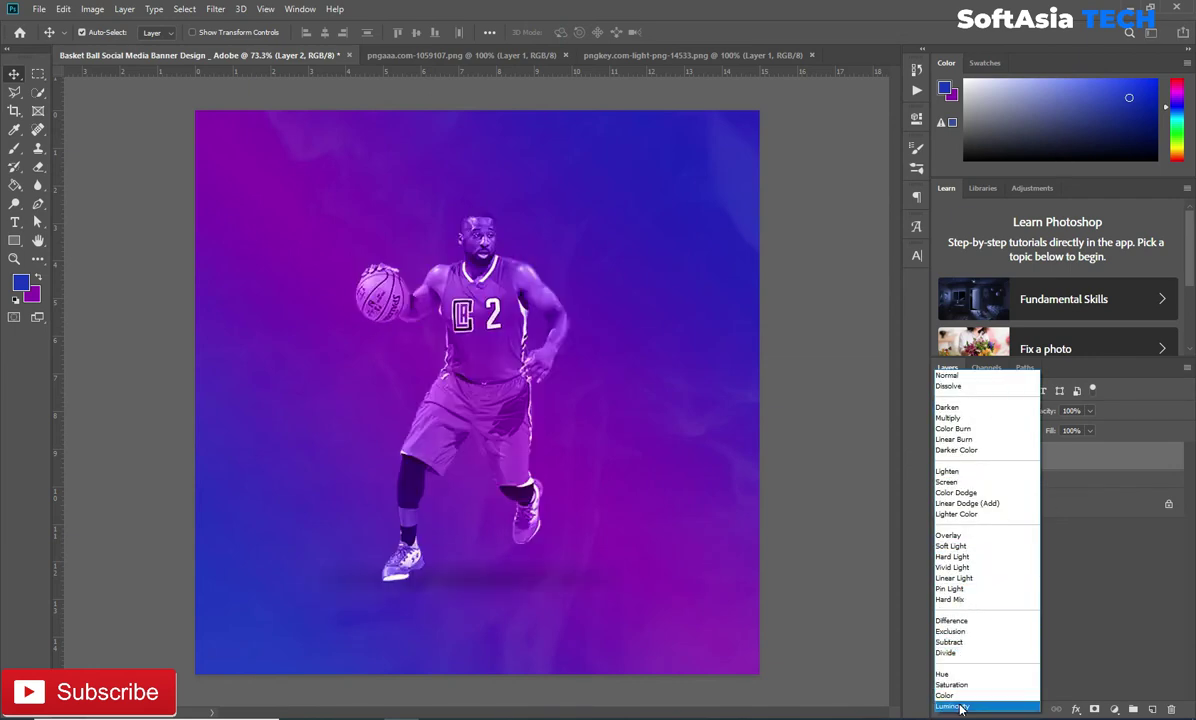
- Set the player layer to Luminosity blending, leaving its layer style unchanged
left_click(960, 706)
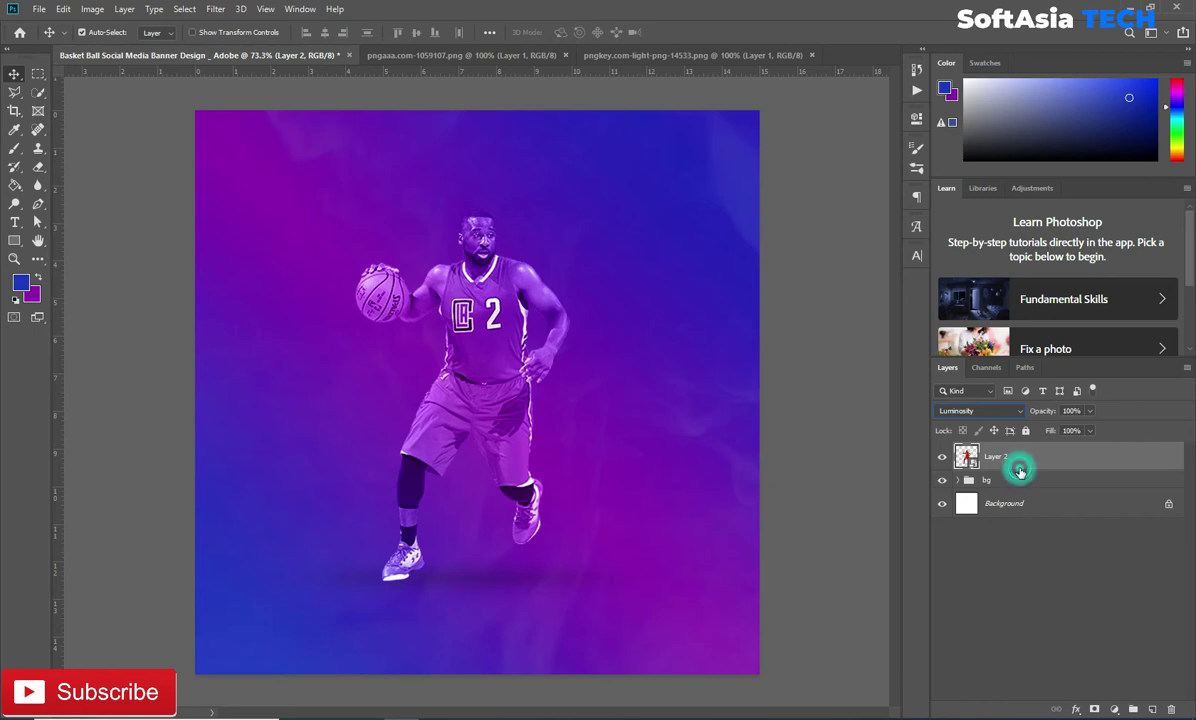
double_click(1132, 465)
mouse_move(745, 350)
left_mouse_down()
mouse_move(1022, 209)
mouse_move(961, 261)
left_mouse_up()
left_click(768, 480)
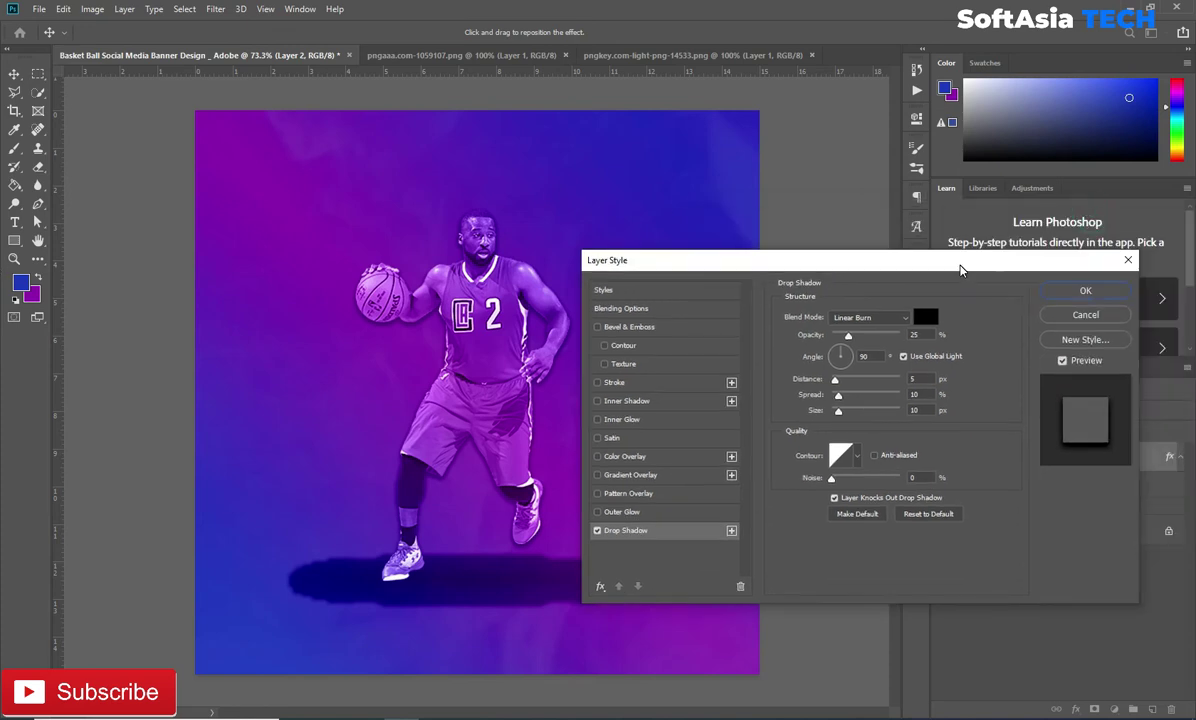
left_click(1085, 315)
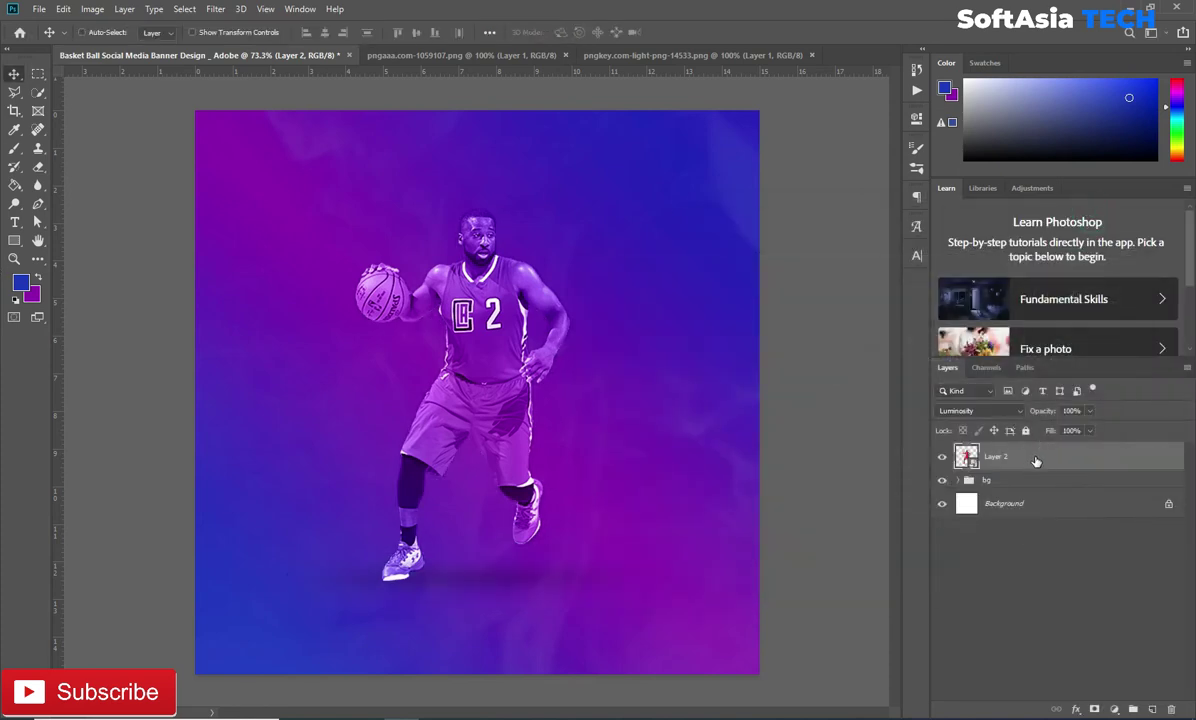
- Duplicate the player layer beneath the original and give the copy a grey Color Overlay
key("ctrl+j")
left_click_drag(1037, 459, 1035, 497)
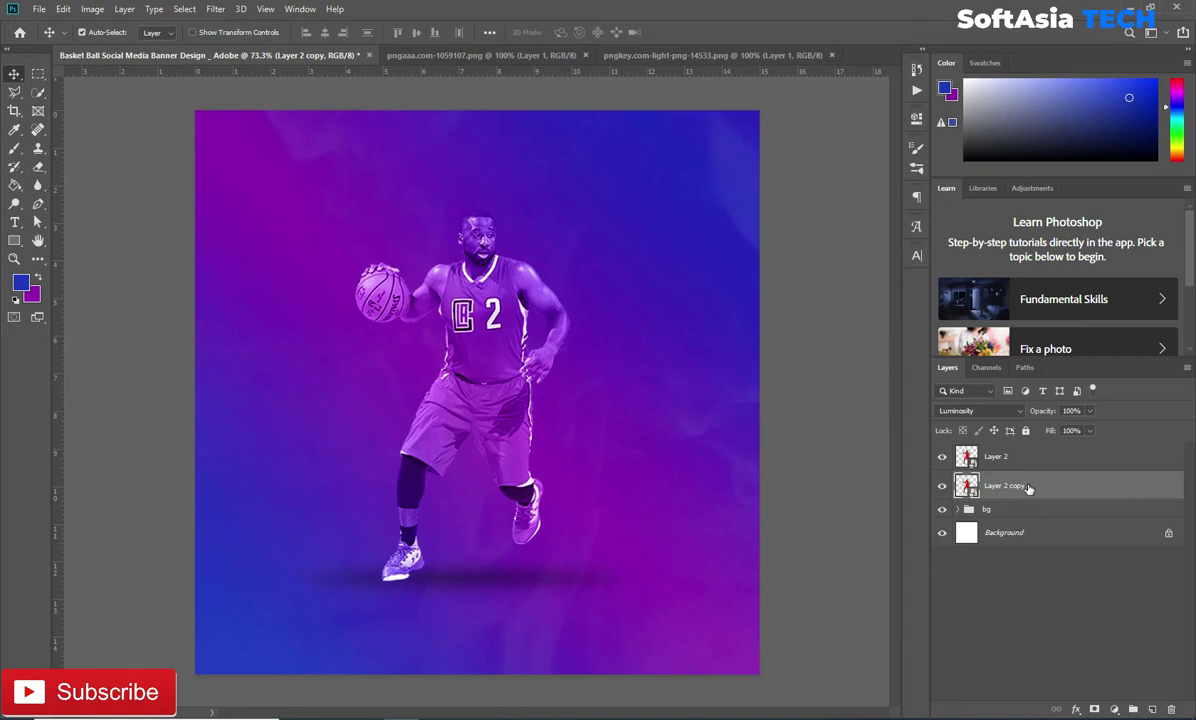
double_click(1045, 490)
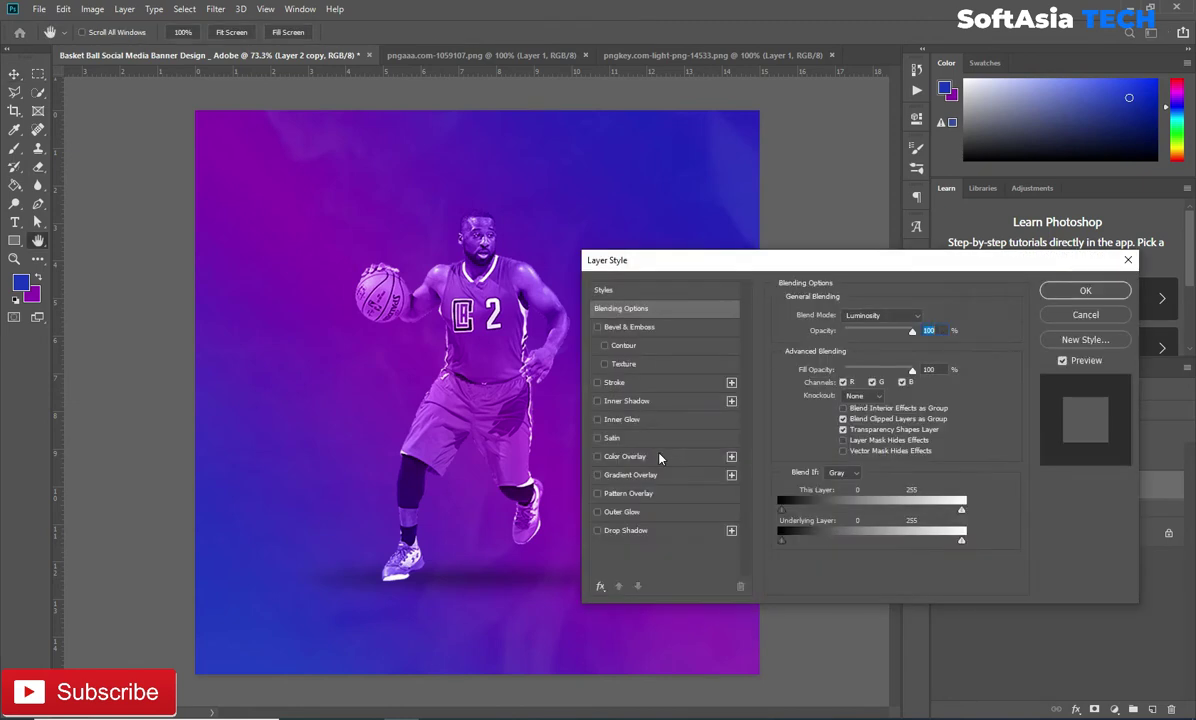
left_click(659, 457)
left_click(1085, 290)
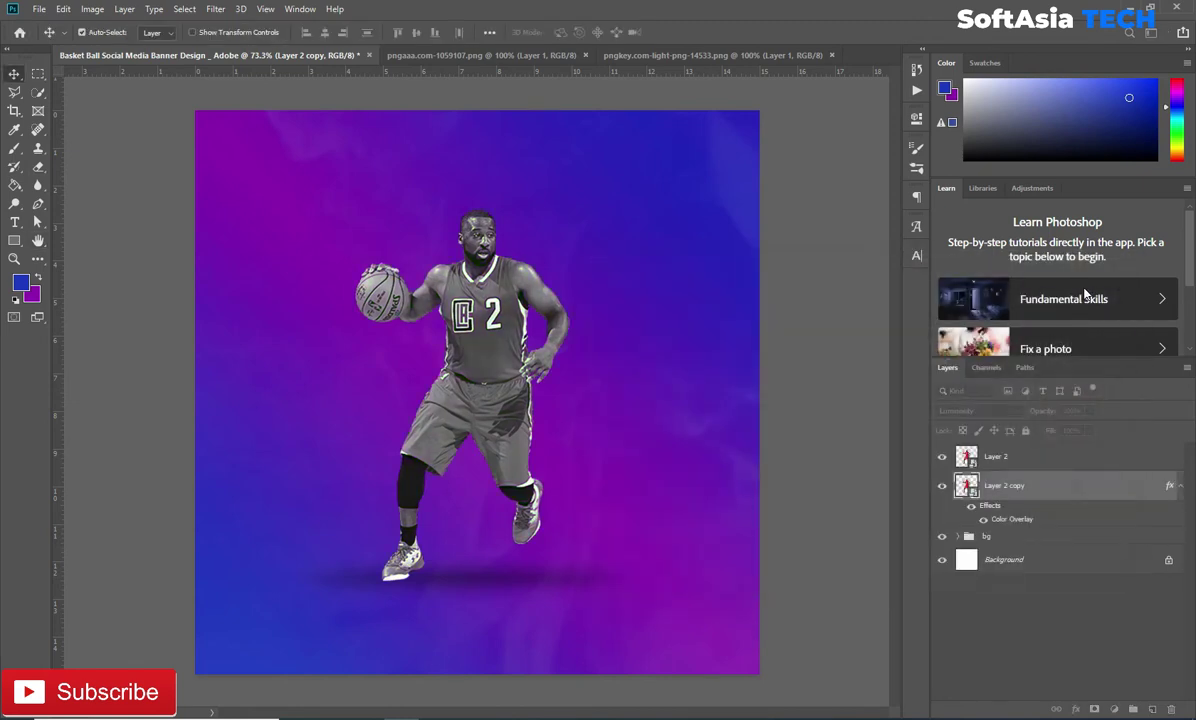
left_click(266, 10)
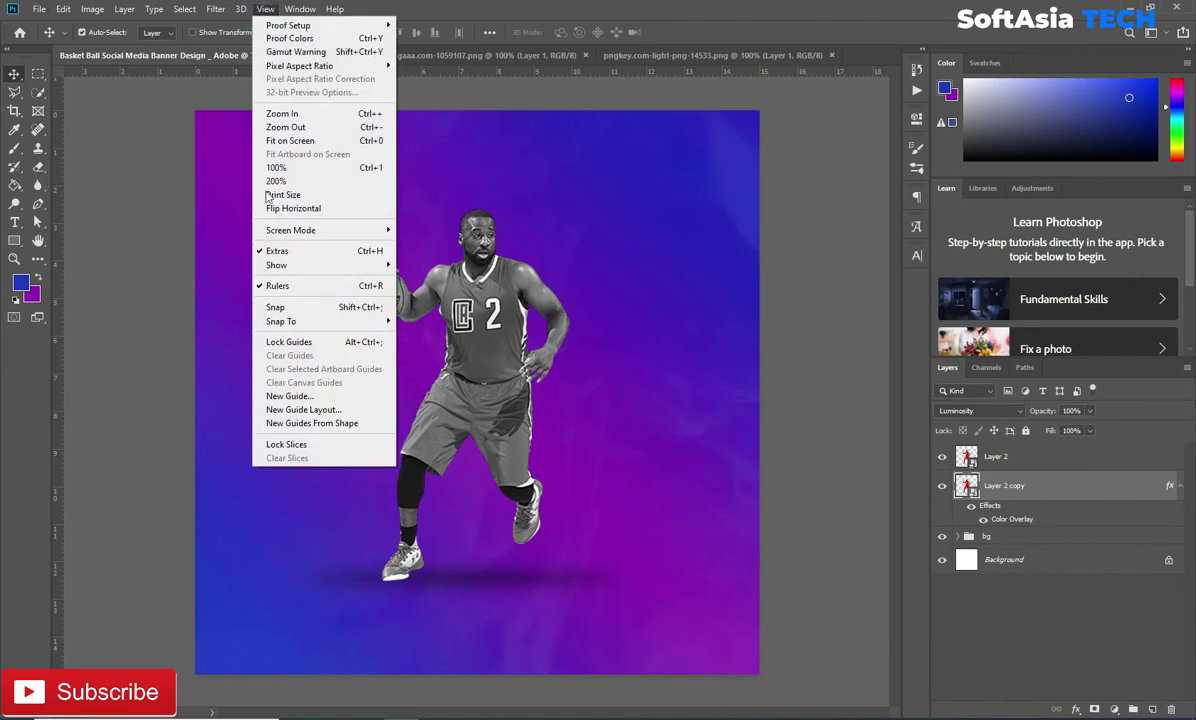
- Create margin guides of 0.694 in on the top, left, bottom and right edges
left_click(300, 409)
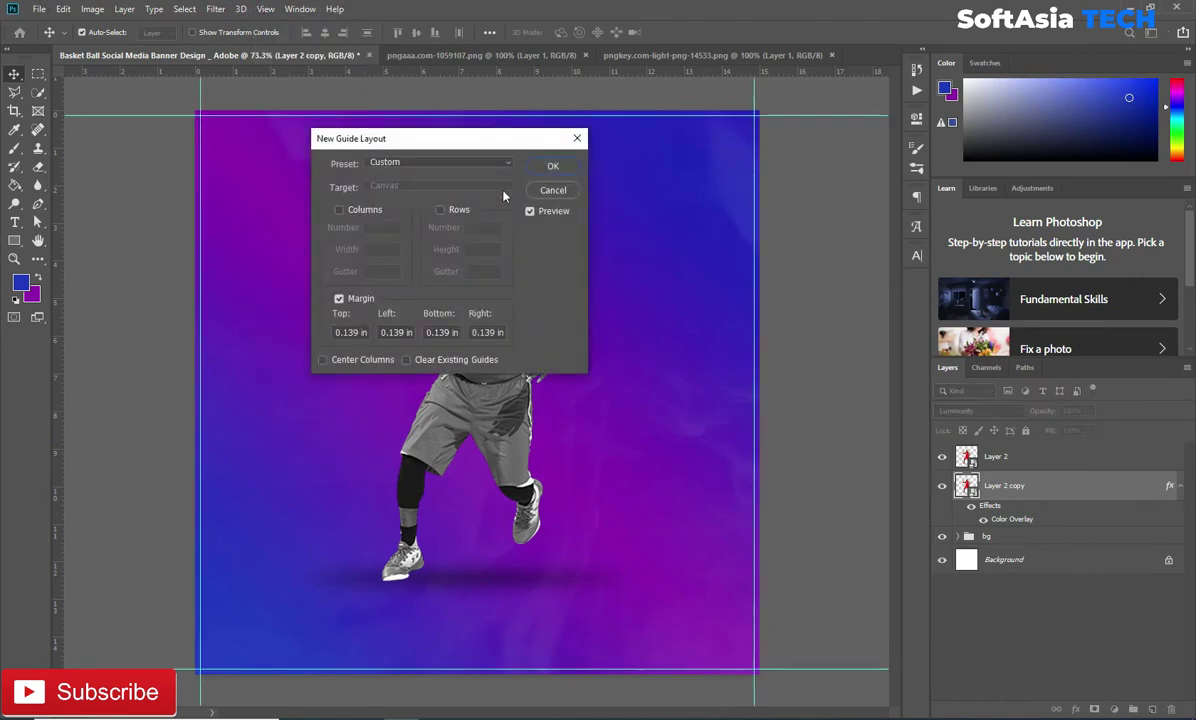
left_click_drag(364, 332, 335, 332)
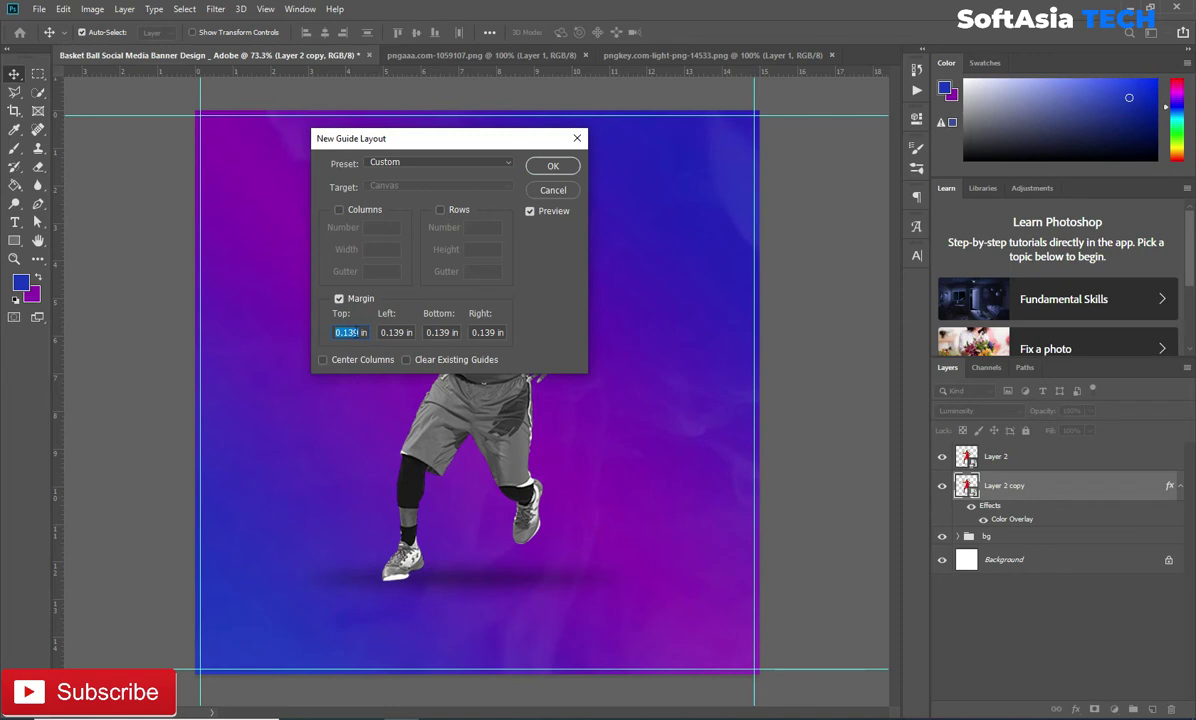
type("0.694")
key("Tab")
type("0.694")
key("Tab")
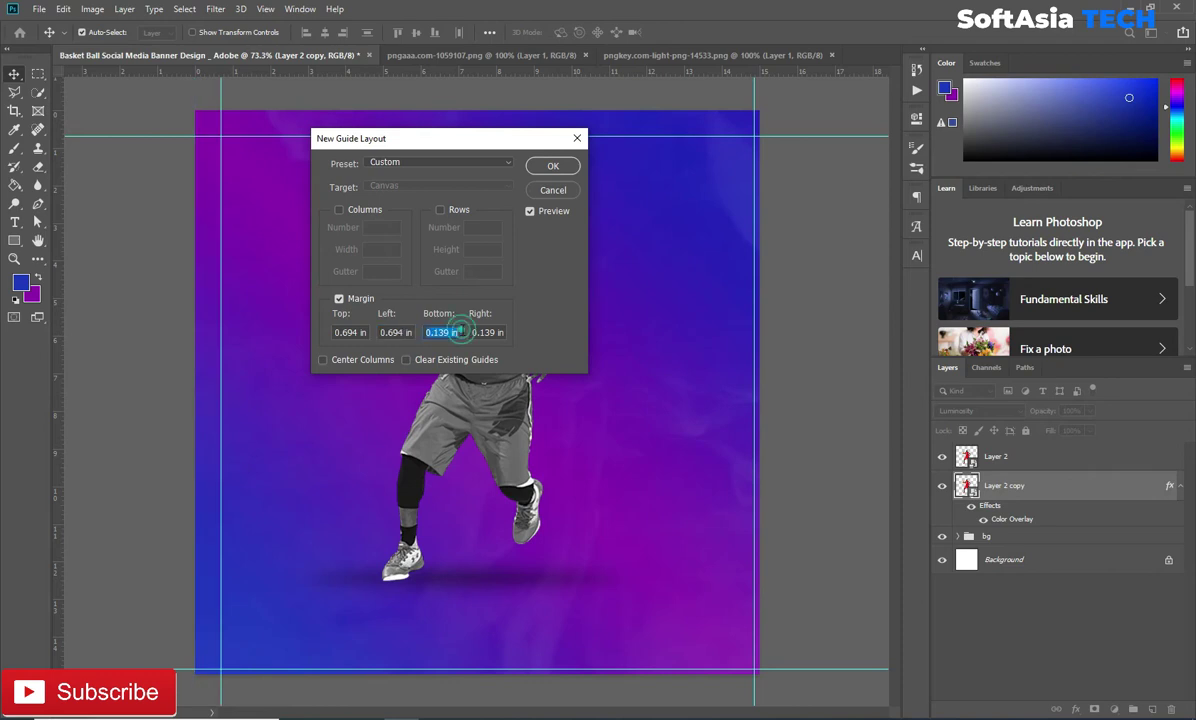
type("0.694")
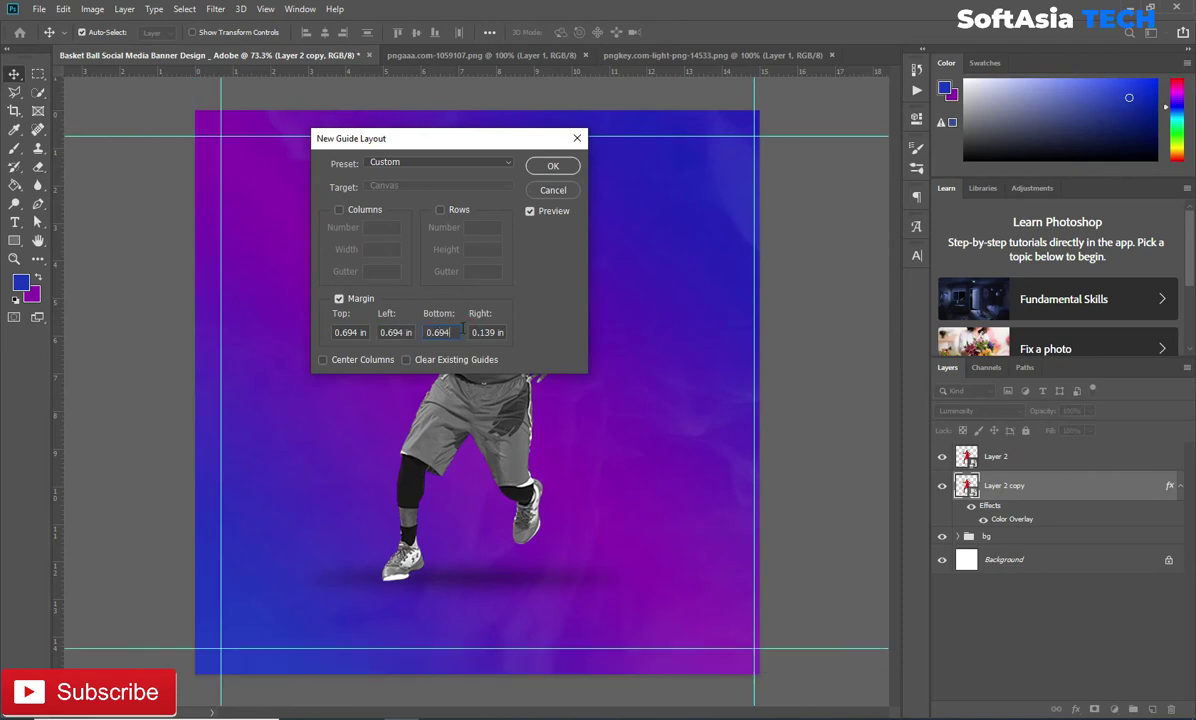
key("Tab")
type("0.69")
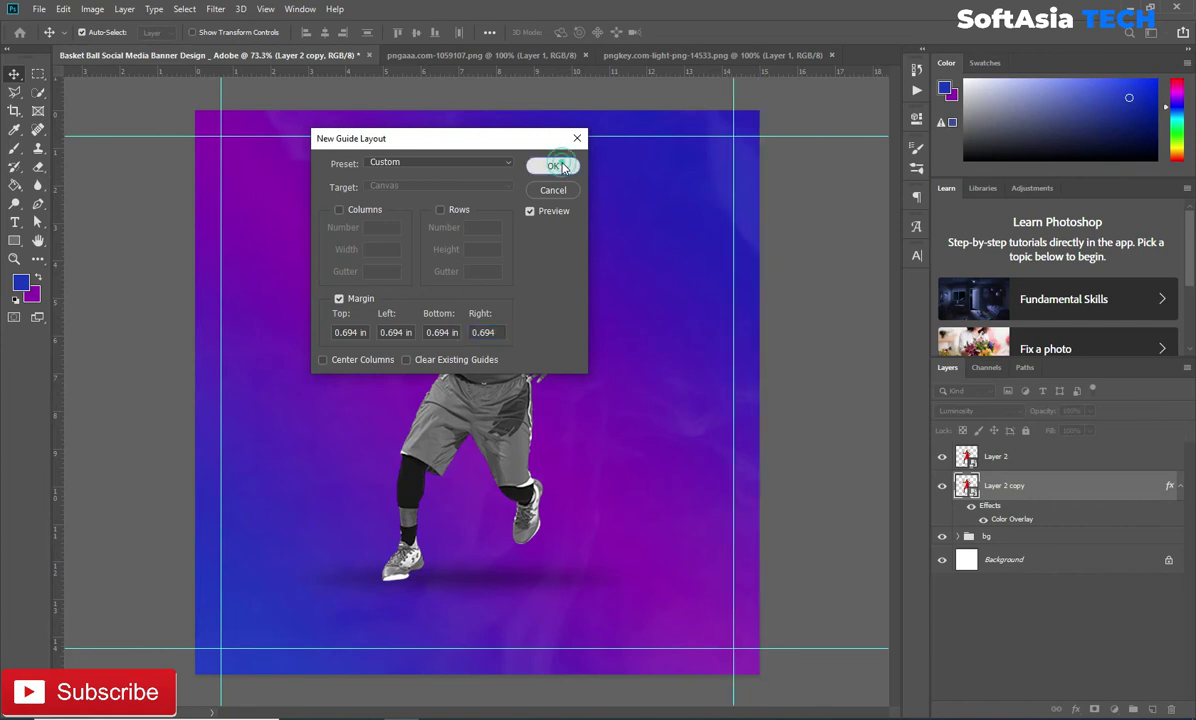
left_click(553, 166)
- Apply a 15-pixel Gaussian Blur to Layer 2 copy
left_click(216, 9)
mouse_move(224, 170)
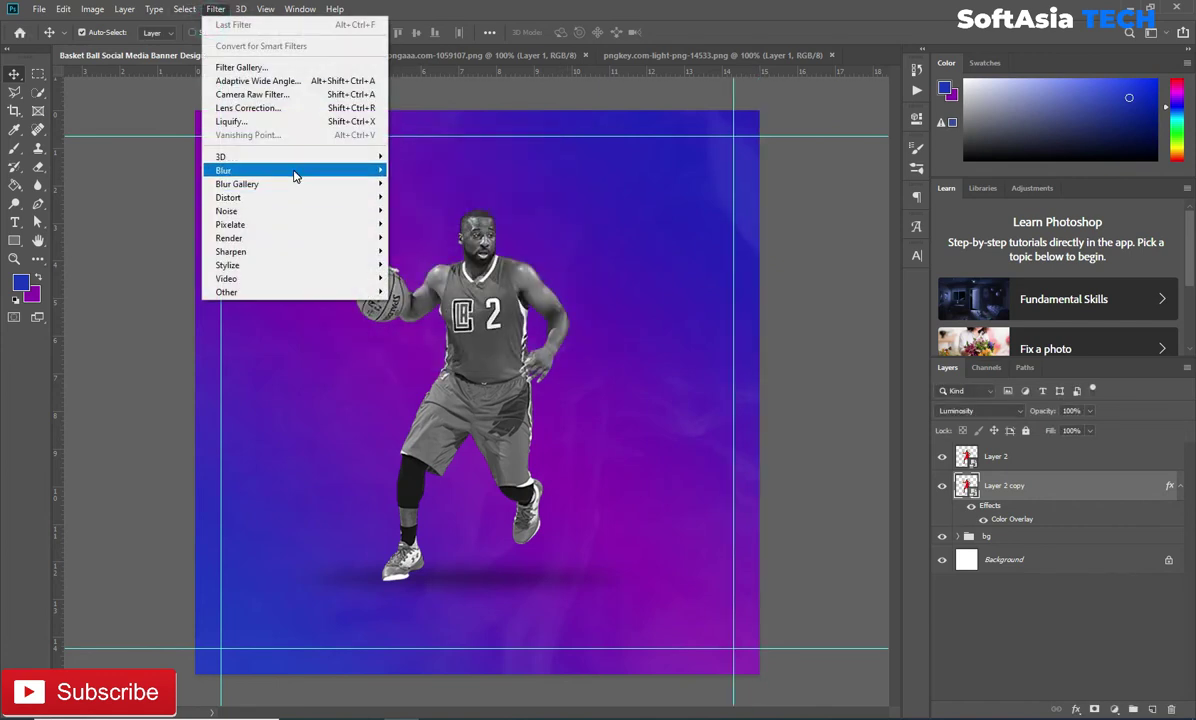
left_click(426, 224)
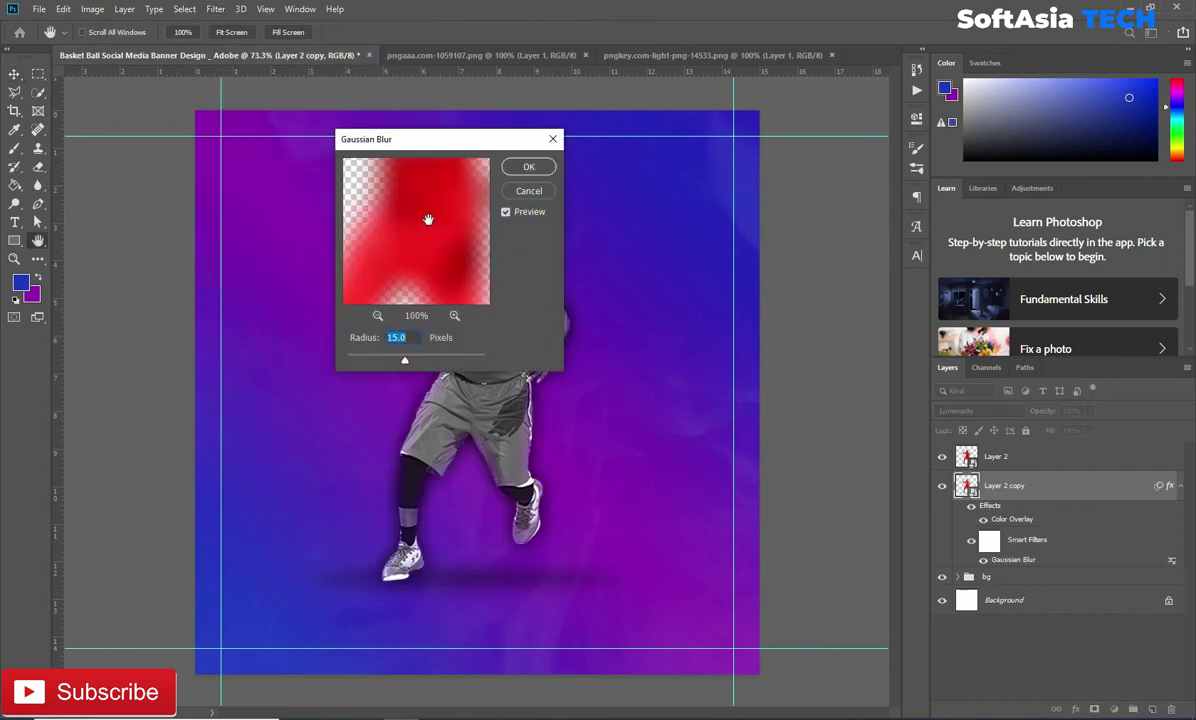
left_click(528, 166)
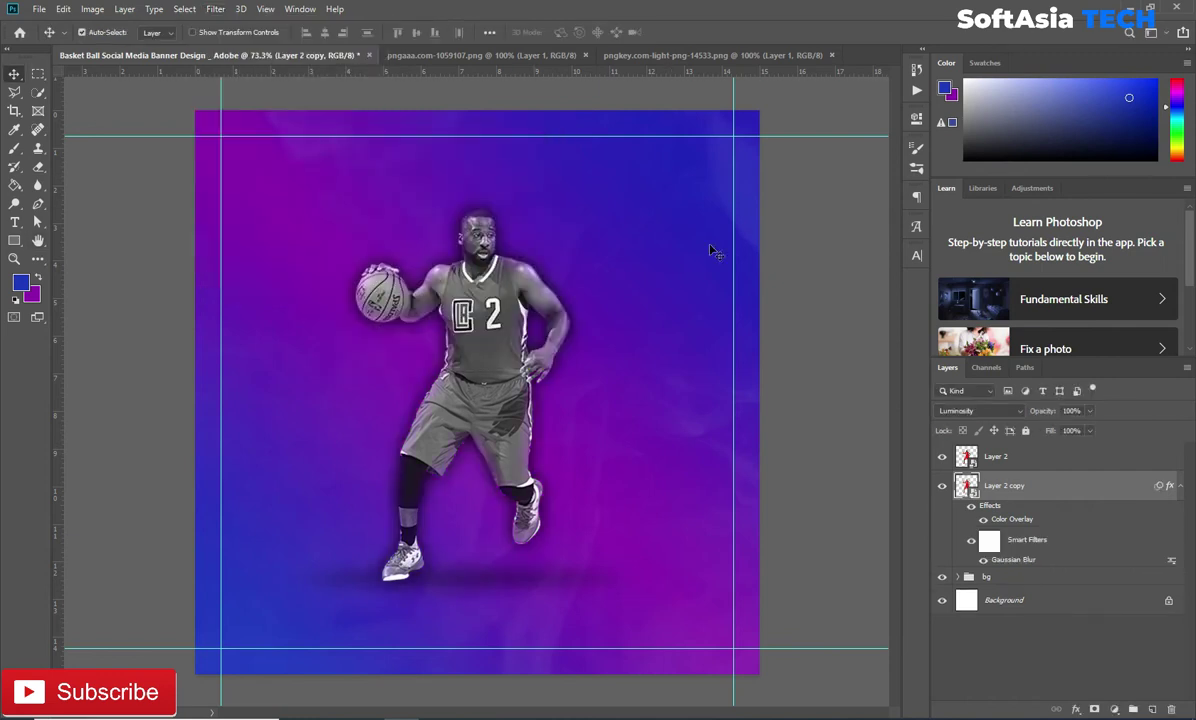
- Lower Layer 2 copy's opacity to 30% and keep it visible
left_click(942, 486)
left_click(1045, 413)
type("0")
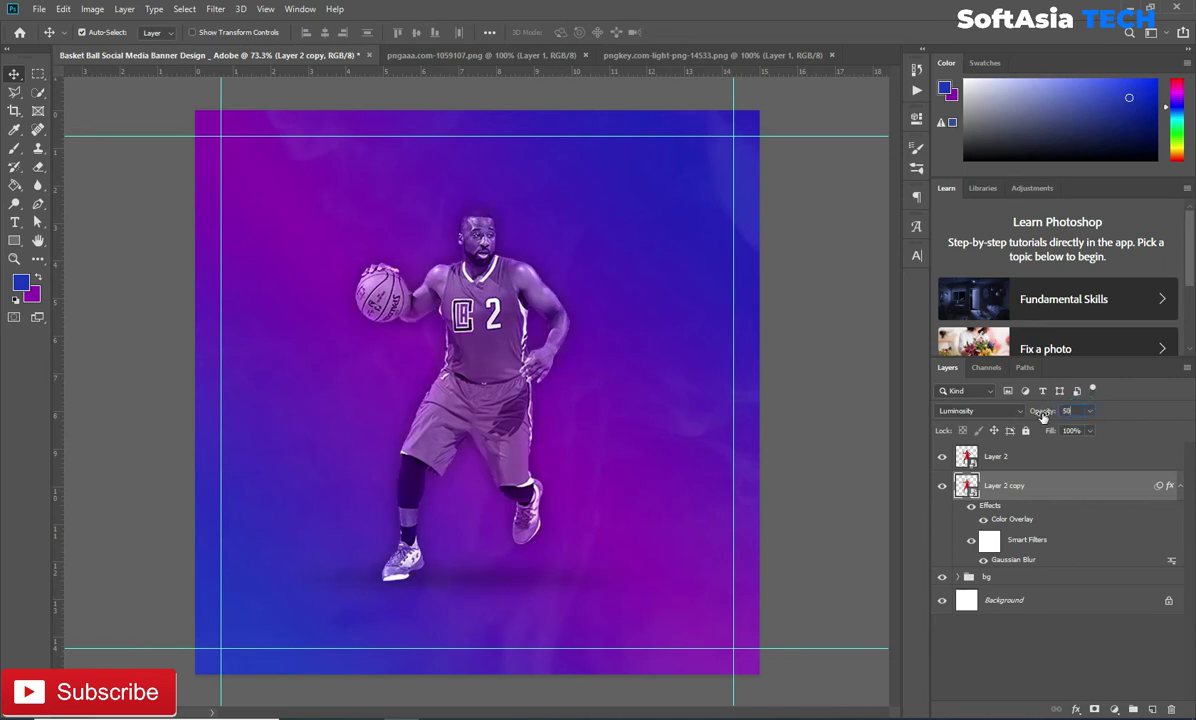
key("BackSpace")
type("30")
left_click(1181, 486)
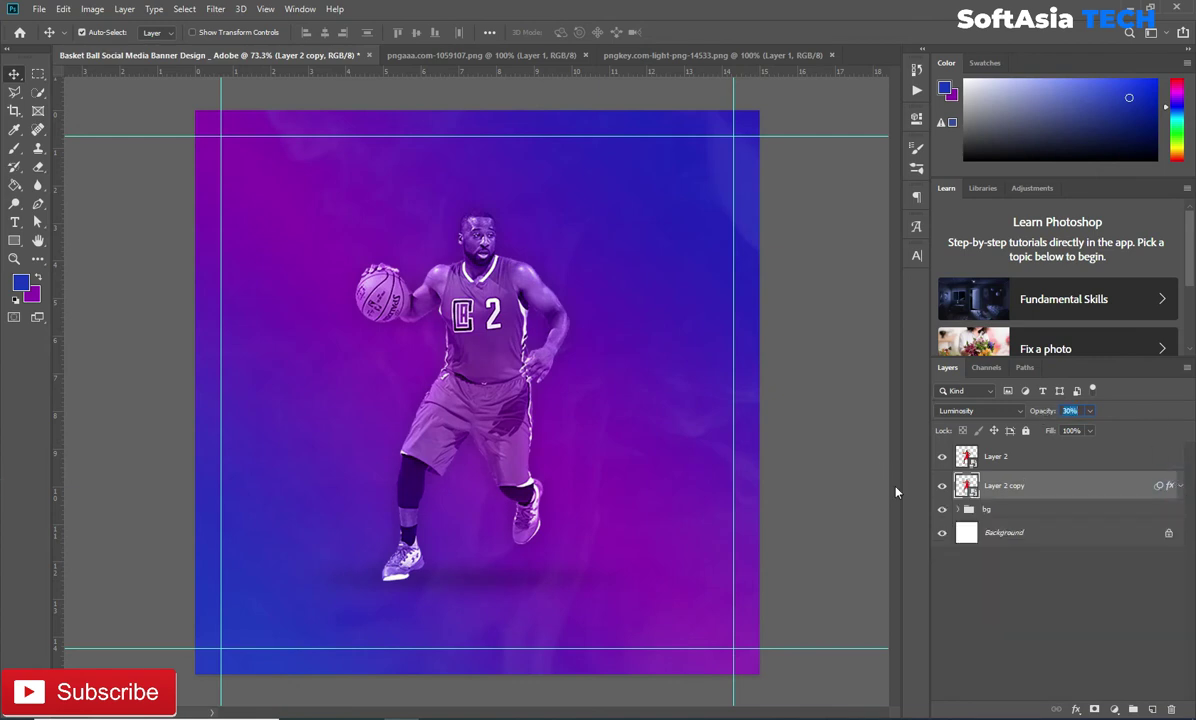
left_click(936, 486)
- Close the player image document and bring the light flare in as a smart object
left_click(1049, 456, "shift")
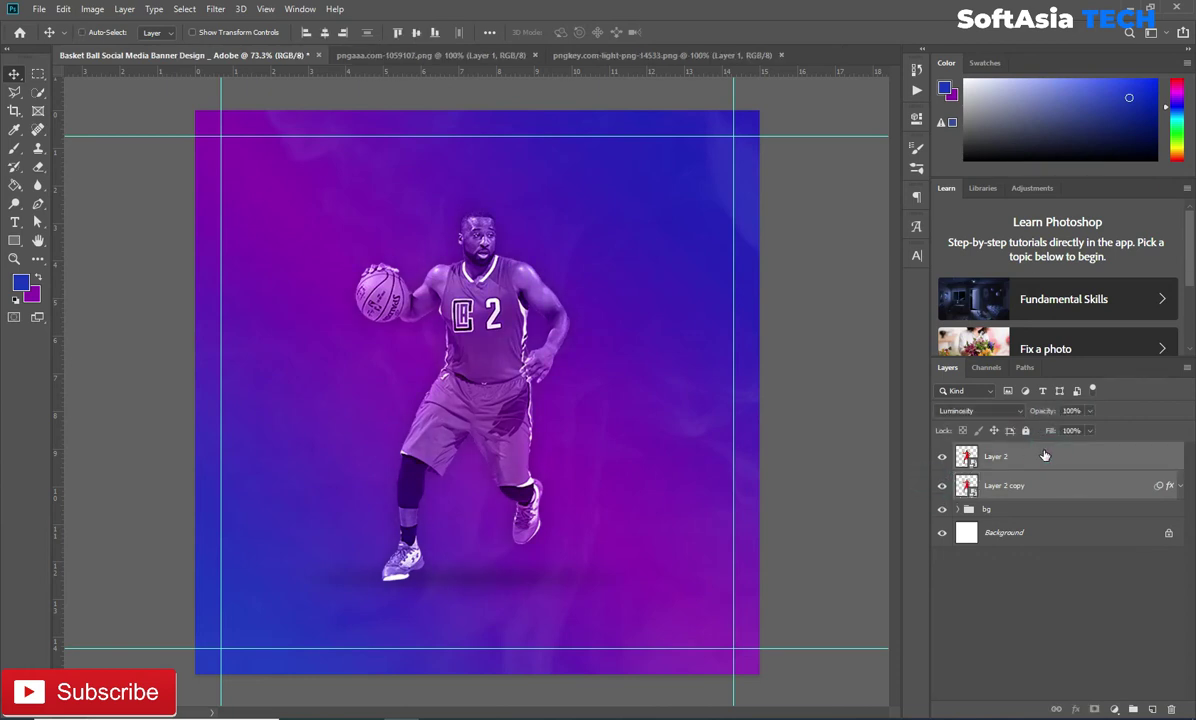
left_click(433, 52)
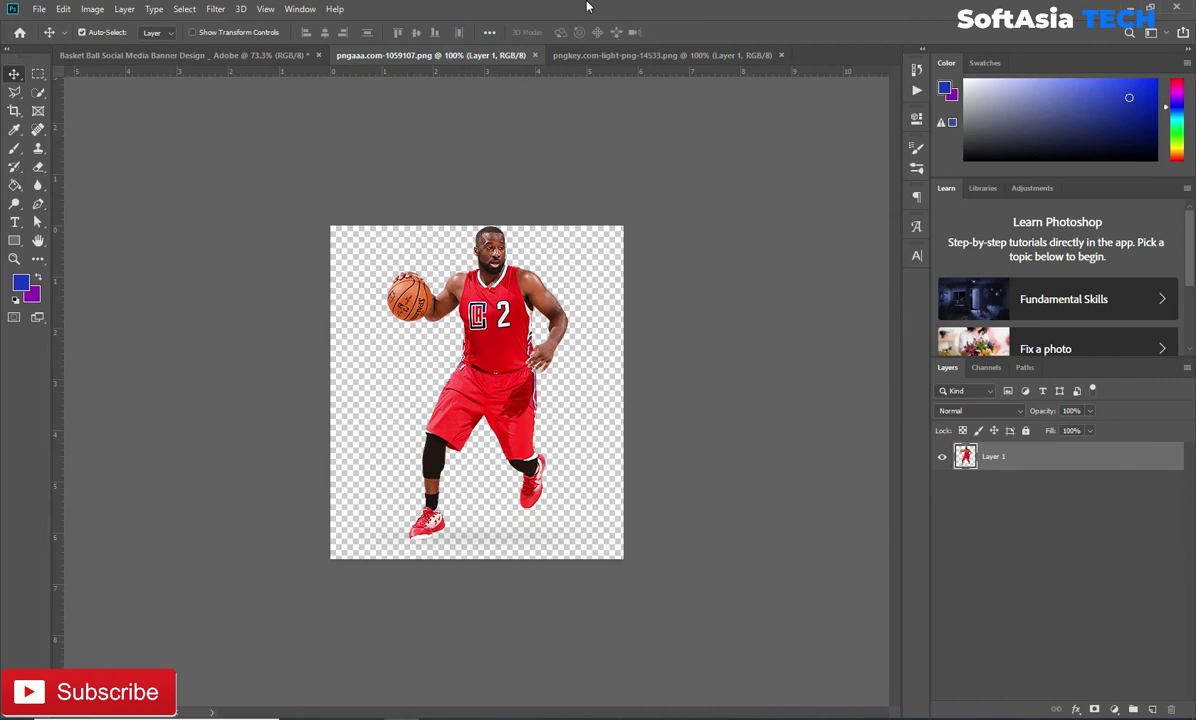
left_click(536, 55)
mouse_move(483, 283)
left_mouse_down()
mouse_move(325, 248)
mouse_move(351, 268)
left_mouse_up()
right_click(1024, 463)
left_click(849, 313)
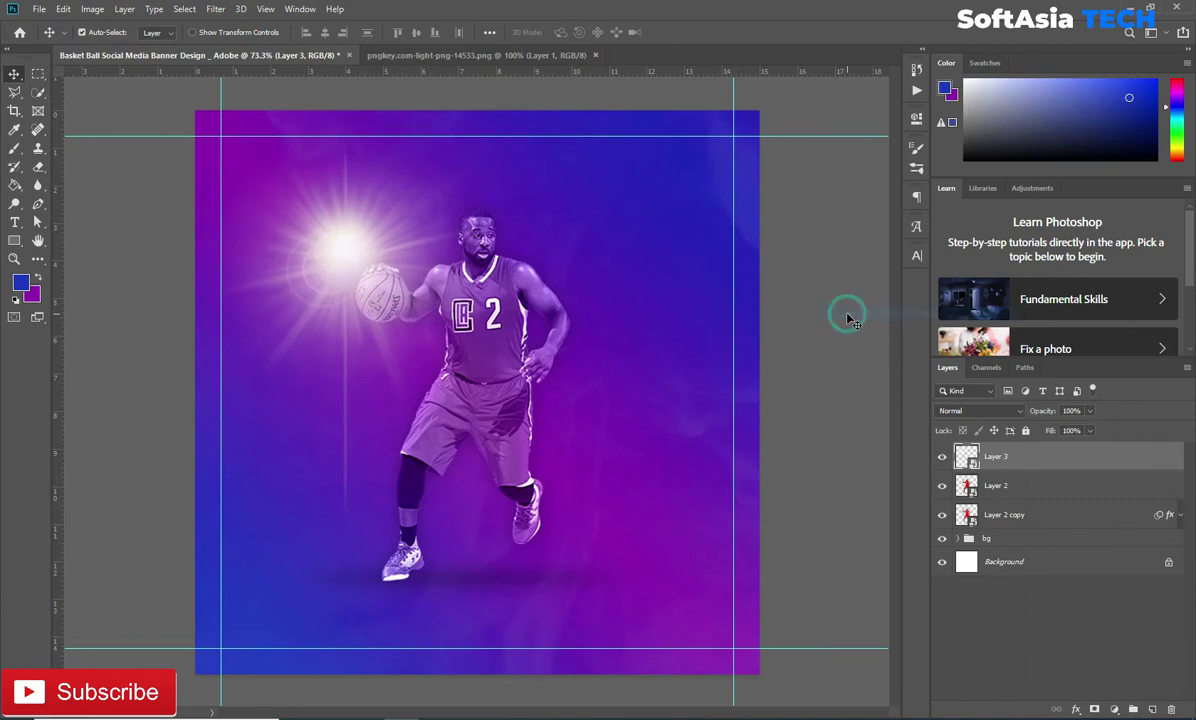
- Blend the flare in Screen mode, shrink it to about 52%, and place it on the basketball
left_click(978, 410)
left_click(990, 478)
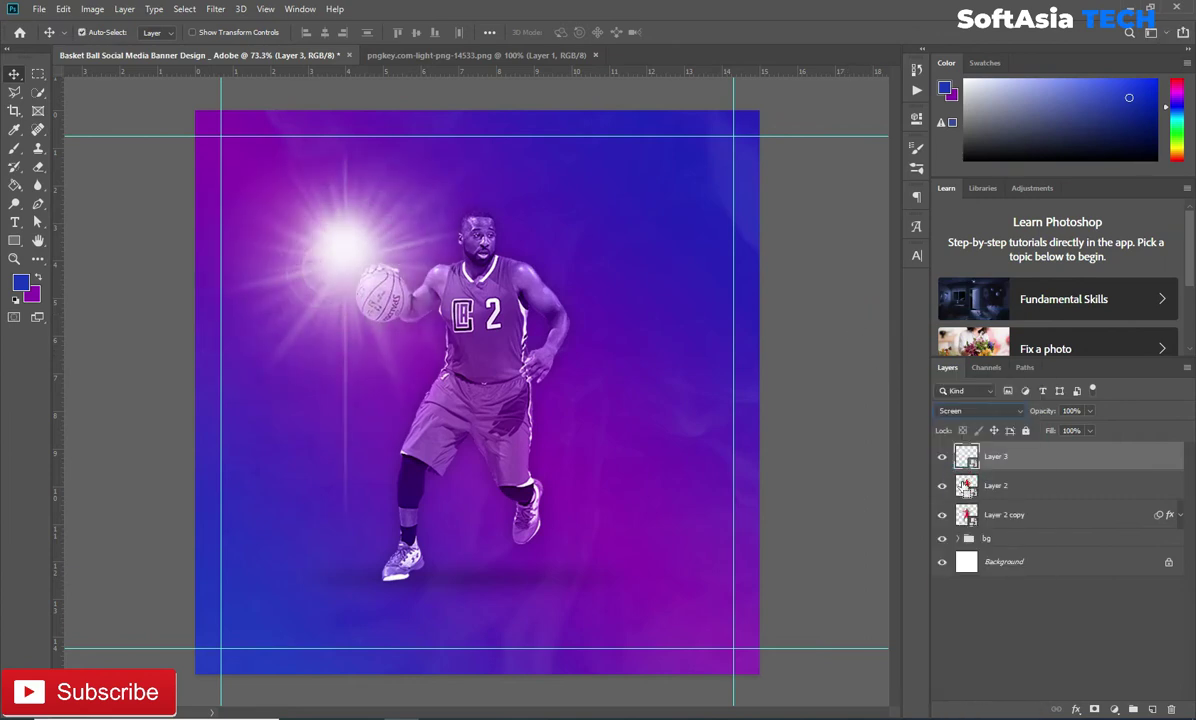
key("ctrl+t")
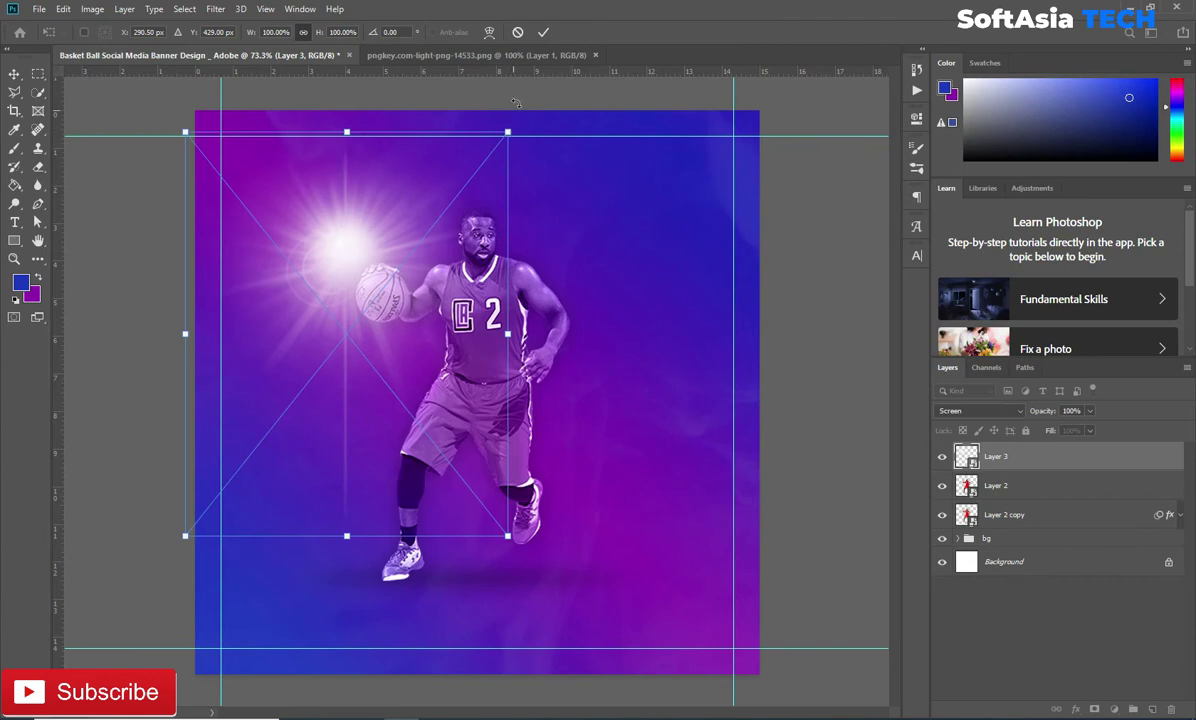
left_click_drag(507, 131, 436, 221)
left_click_drag(336, 303, 385, 252)
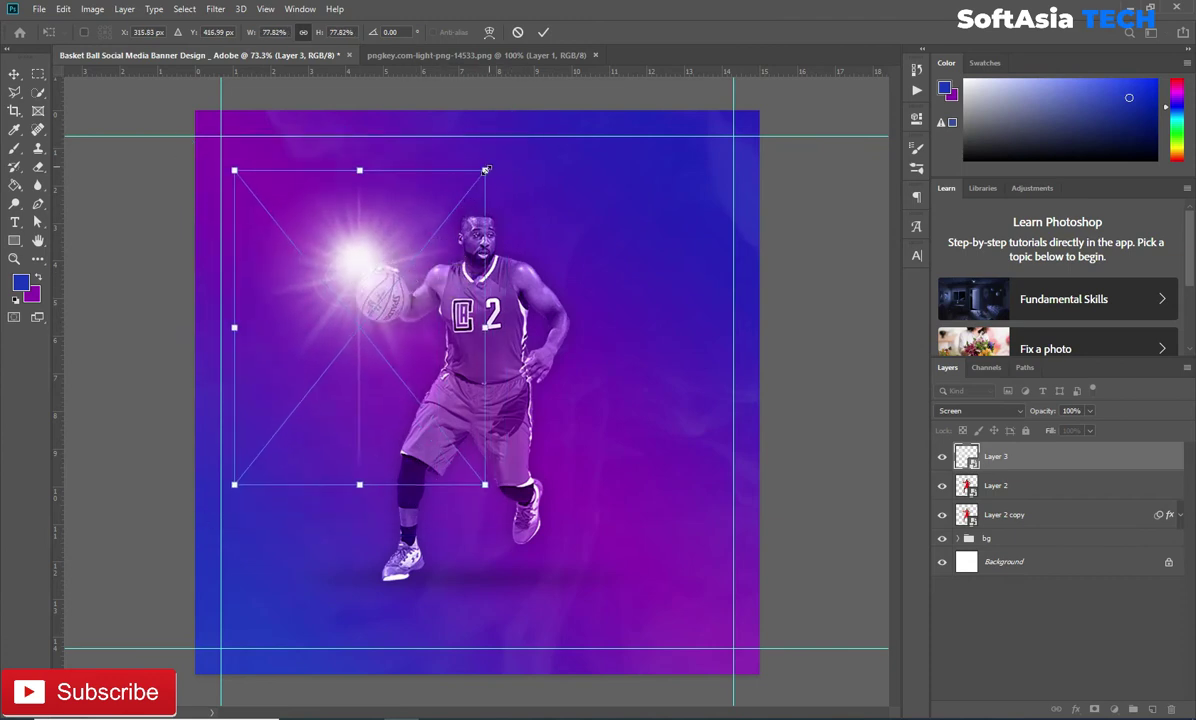
left_click_drag(485, 170, 400, 290)
left_click_drag(326, 335, 369, 287)
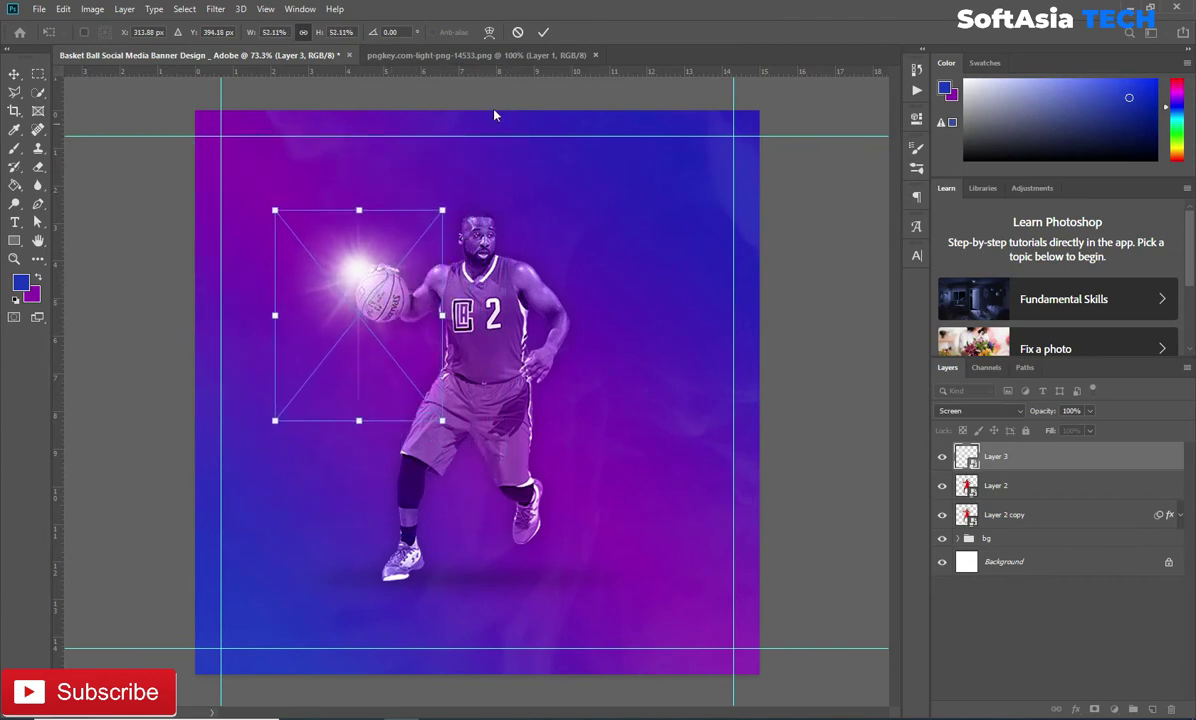
left_click(543, 32)
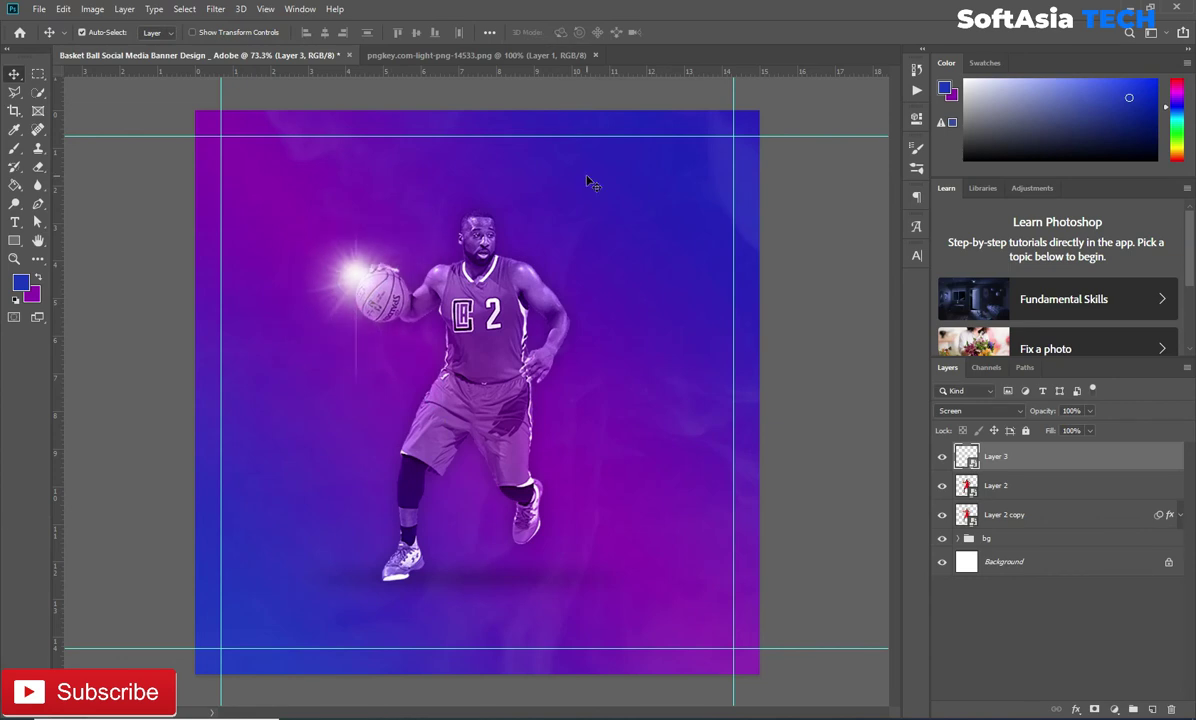
- Fit the flare tighter around the ball and set its opacity to 80%
key("ctrl+t")
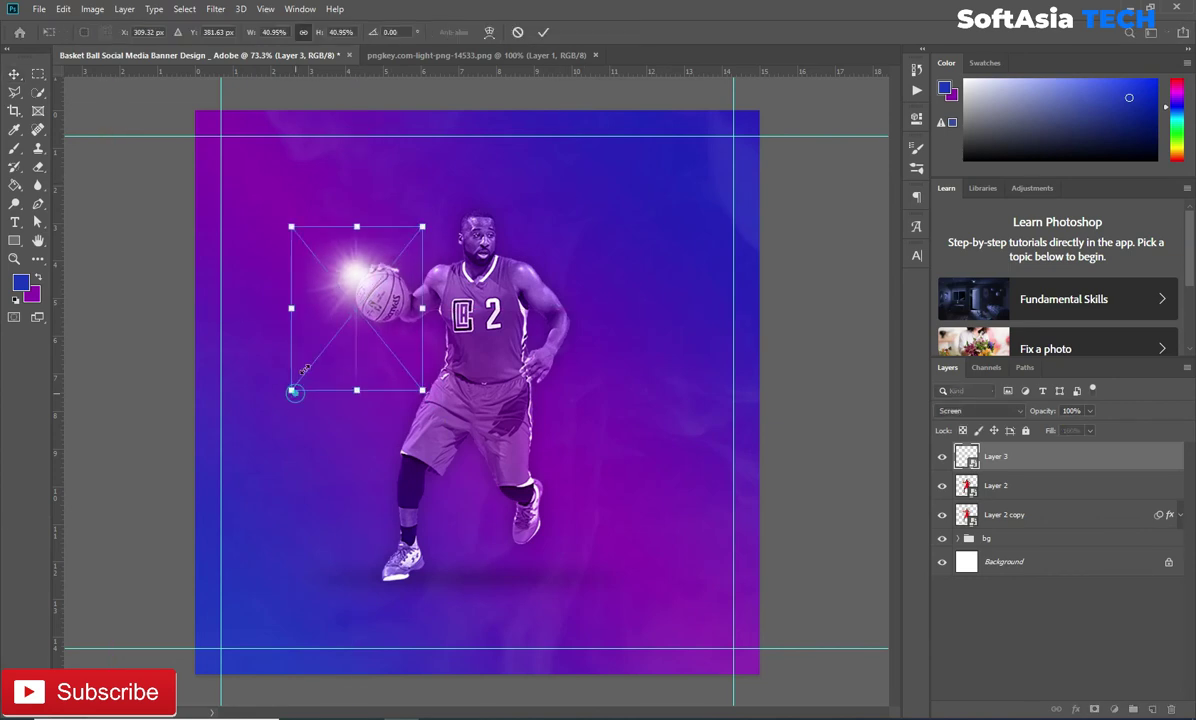
left_click_drag(288, 390, 325, 348)
left_click_drag(357, 272, 352, 280)
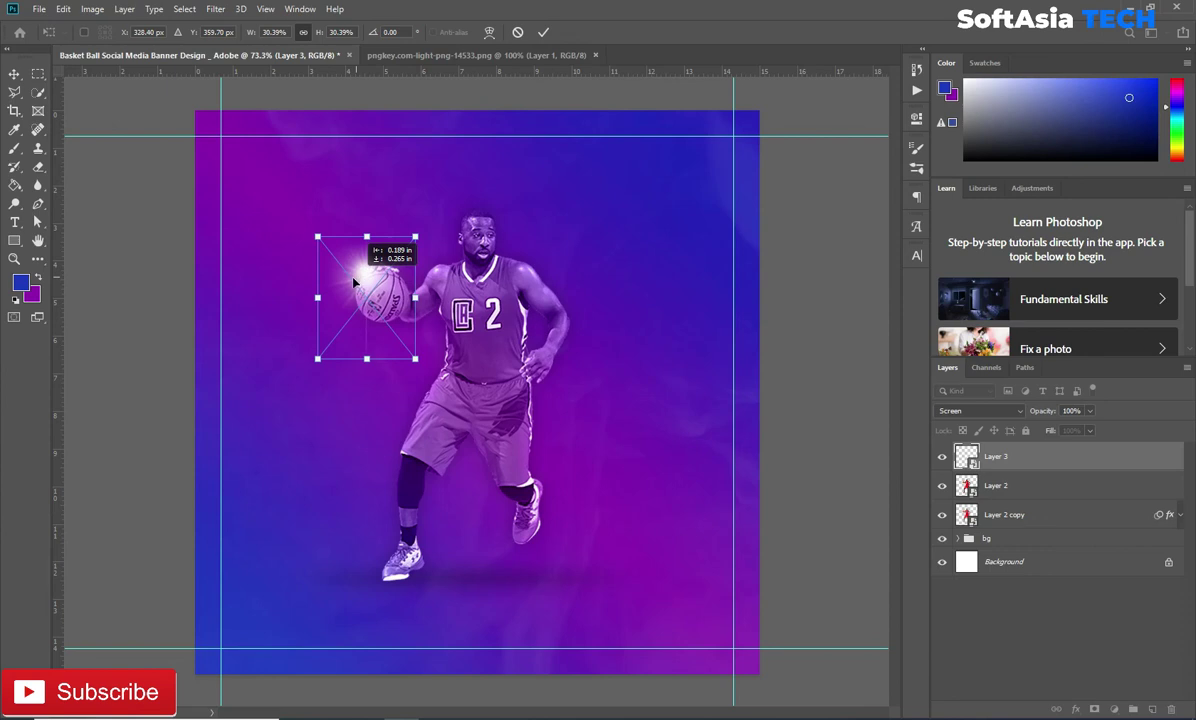
left_click(543, 32)
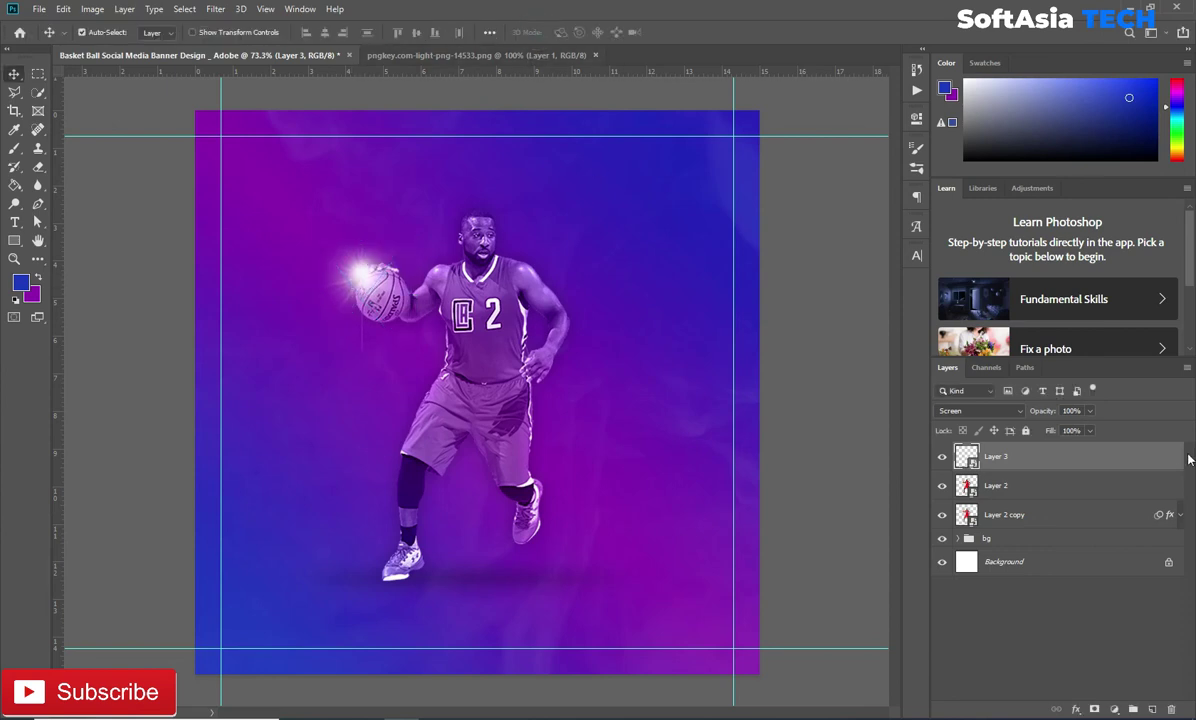
left_click(1013, 412)
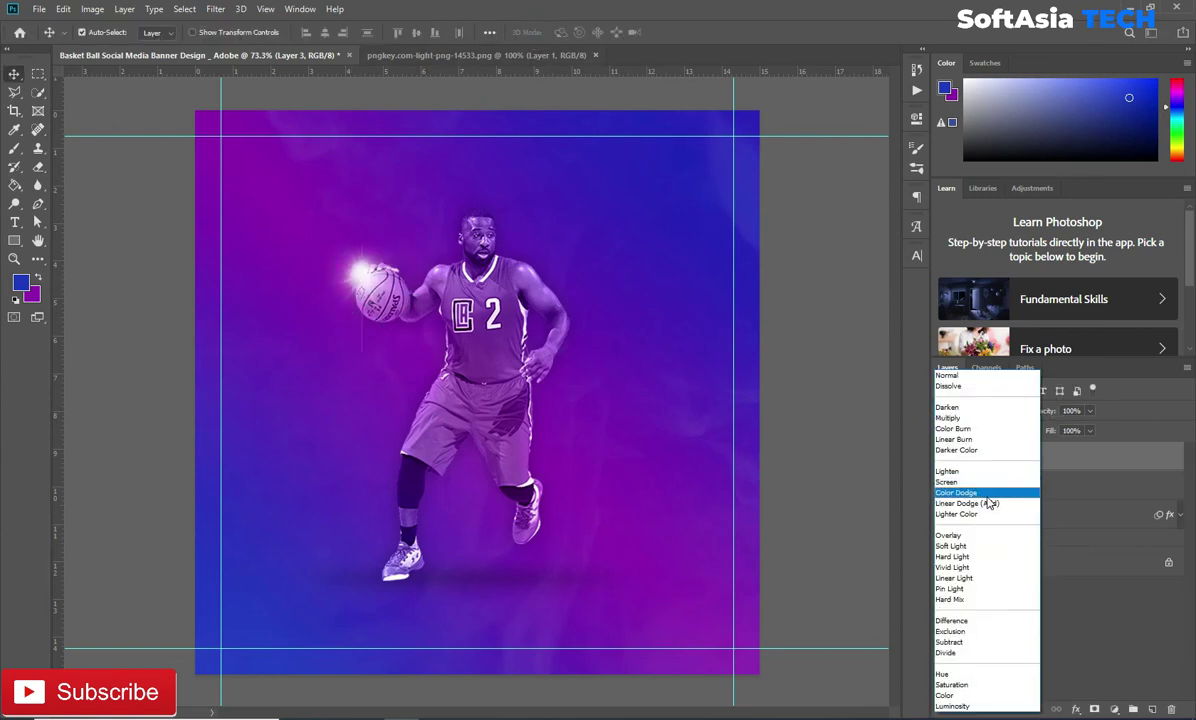
left_click(990, 482)
left_click(1073, 410)
type("80")
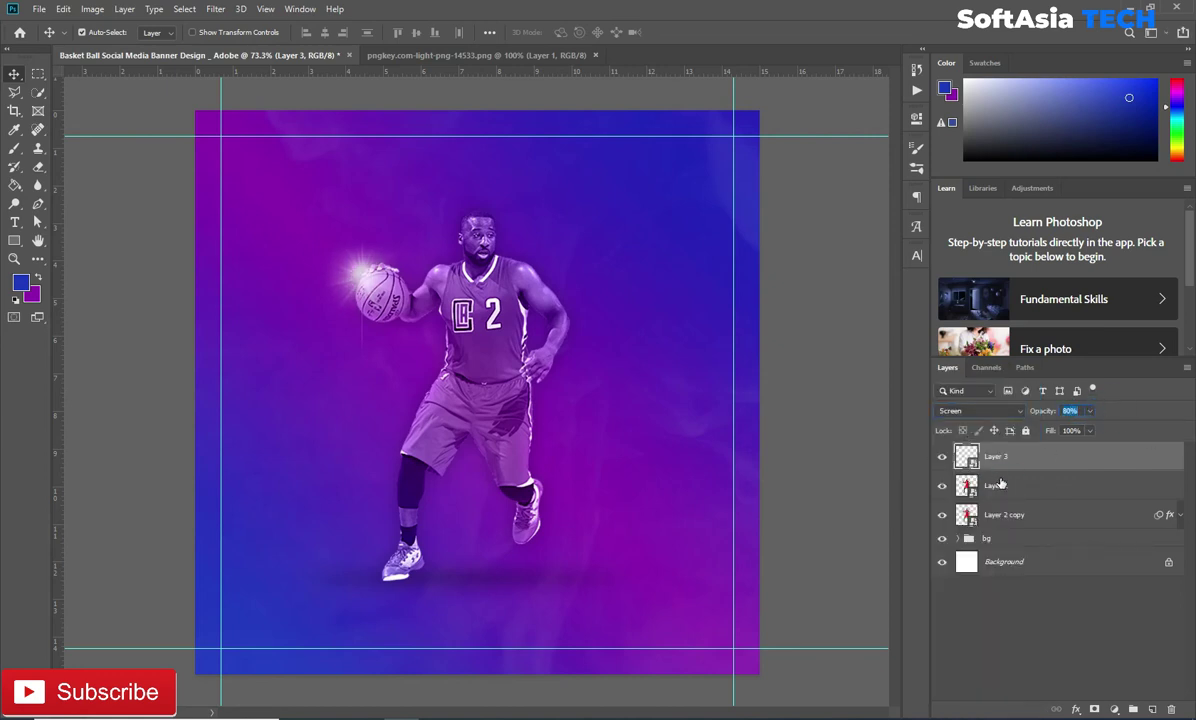
- Group the player and flare layers into a group named 'bg'
left_click(1020, 514, "shift")
key("ctrl+g")
double_click(995, 452)
type("bg")
key("Return")
- Close the extra png document and shift the player group slightly left
left_click(578, 55)
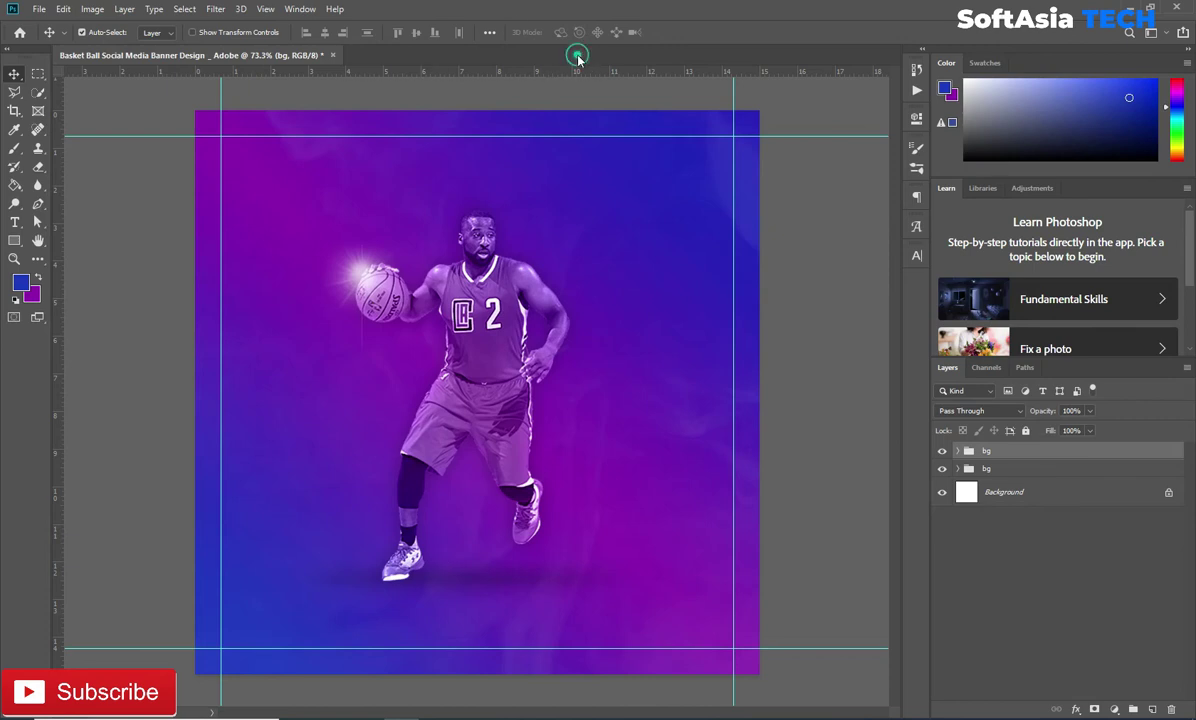
key("ctrl+t")
key("Return")
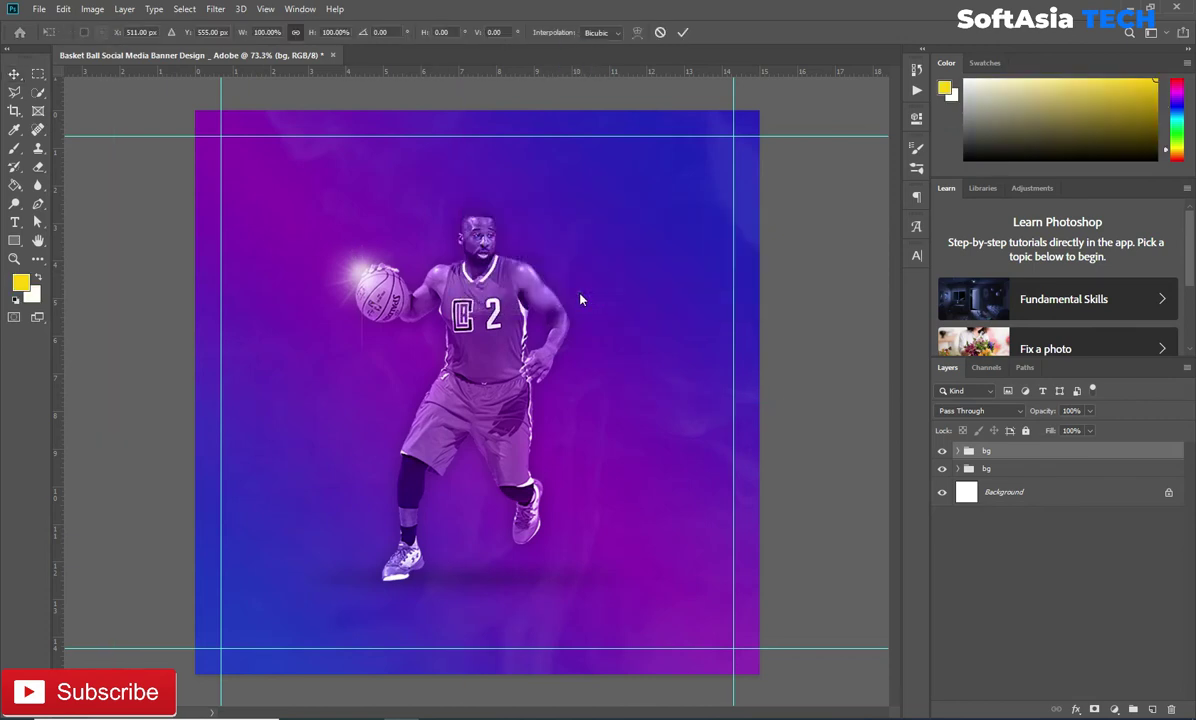
left_click_drag(526, 347, 497, 350)
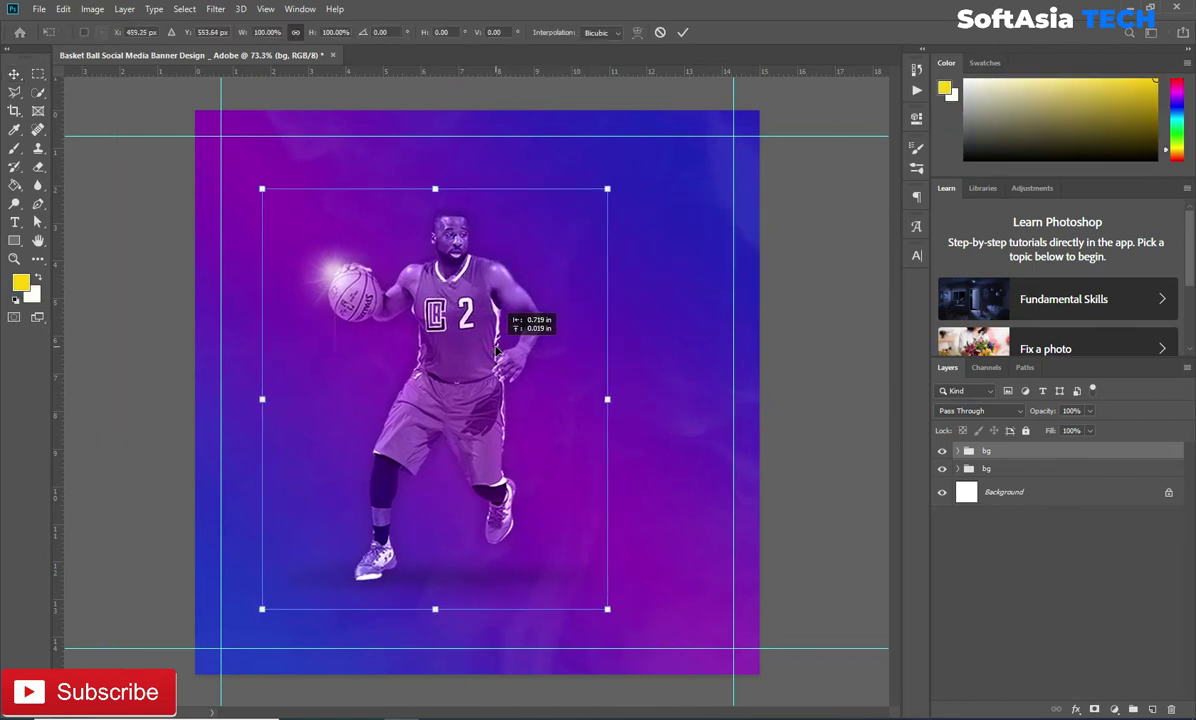
left_click(682, 32)
- Add yellow AG text at the top-left guide corner, enlarged and nudged into place
scroll(242, 160, "up", 2)
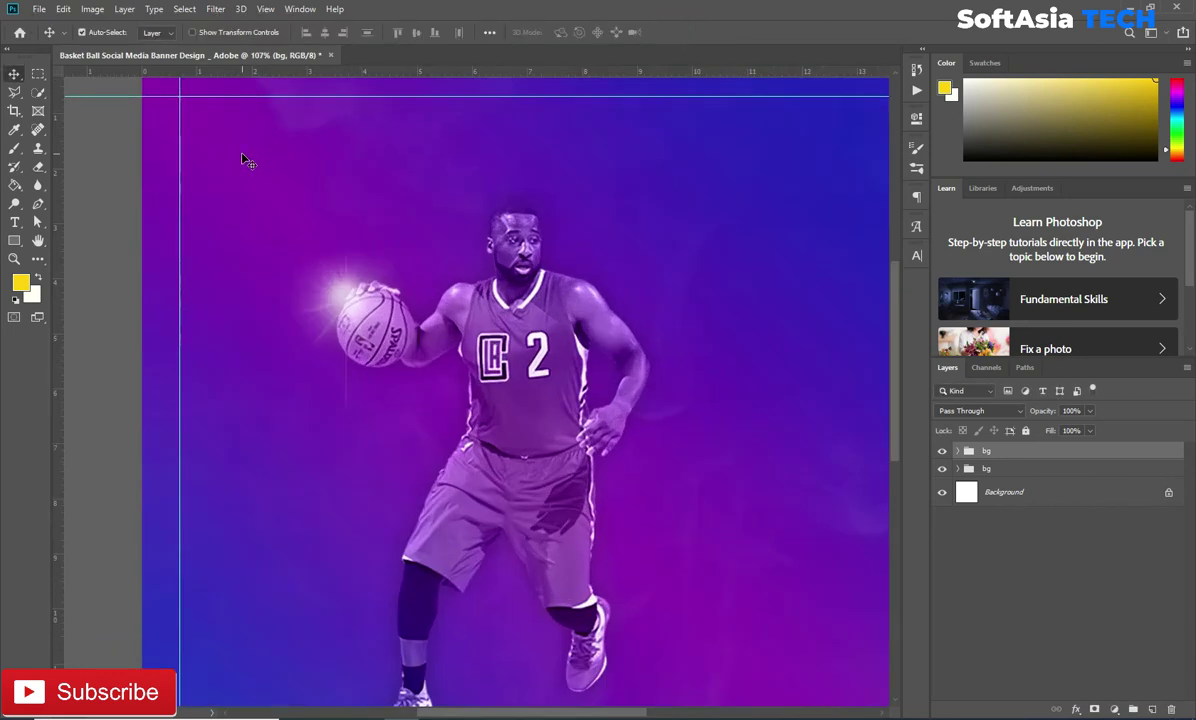
scroll(216, 139, "up", 1)
scroll(300, 300, "up", 2)
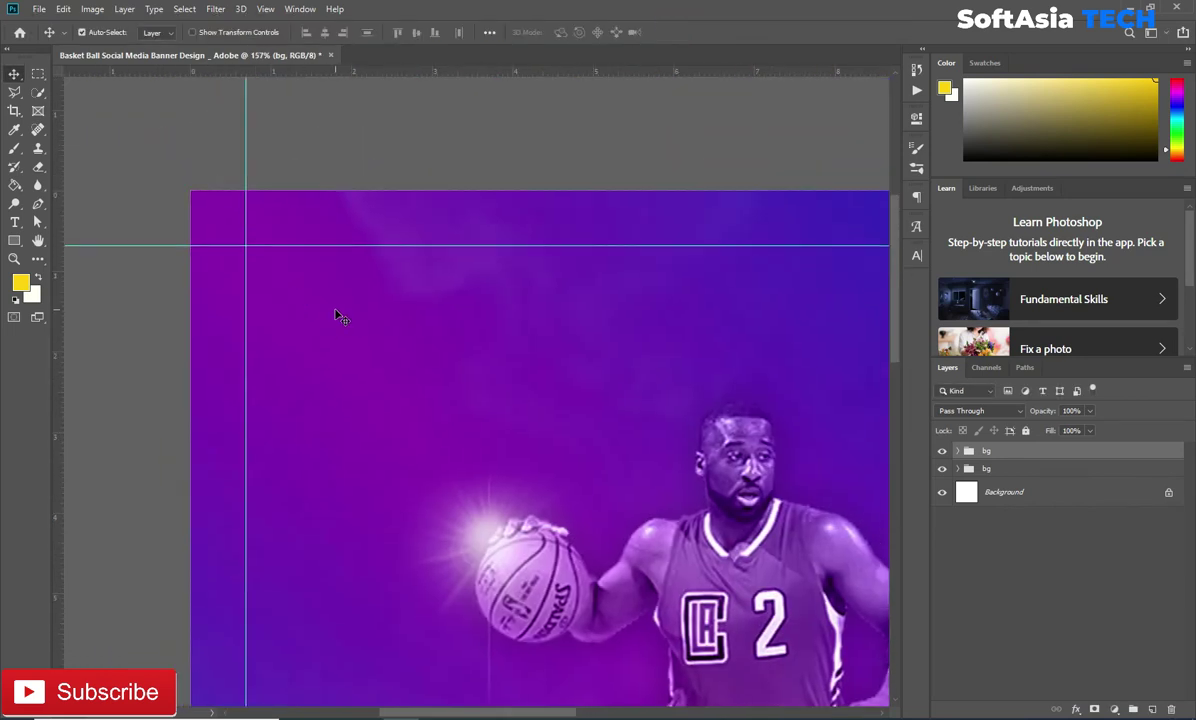
key("t")
left_click(268, 257)
key("BackSpace")
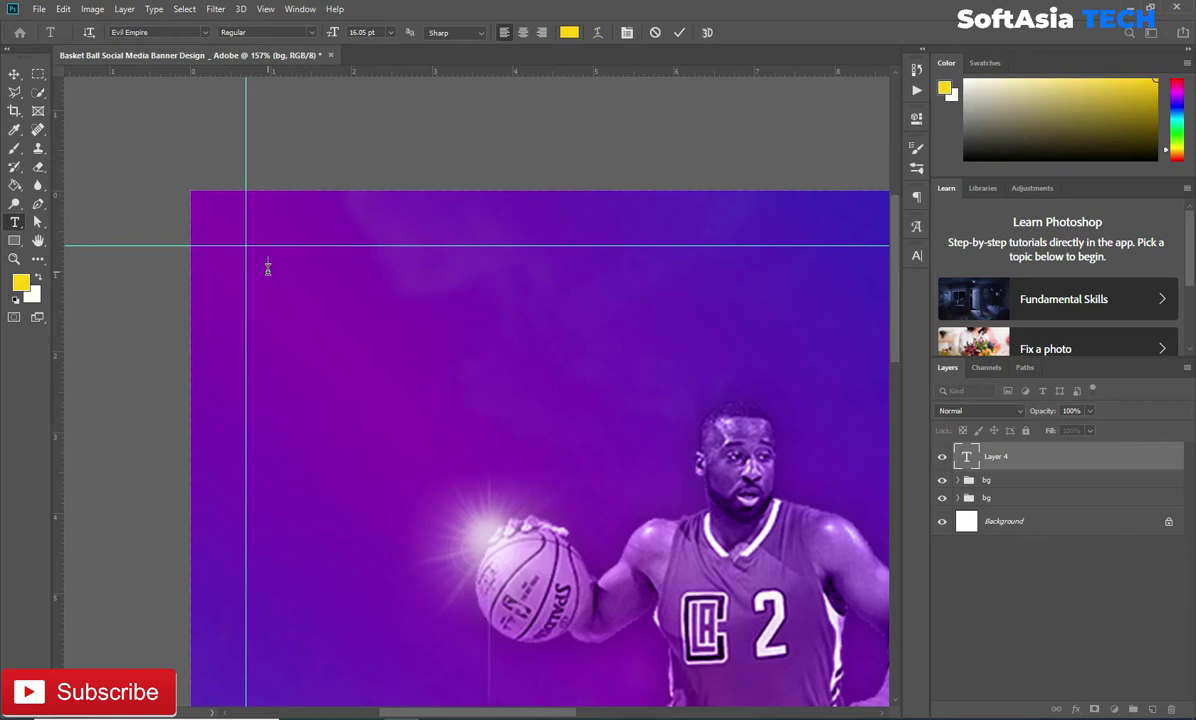
type("AG")
key("ctrl+Return")
key("ctrl+t")
mouse_move(290, 253)
left_mouse_down()
mouse_move(315, 221)
mouse_move(268, 268)
left_mouse_up()
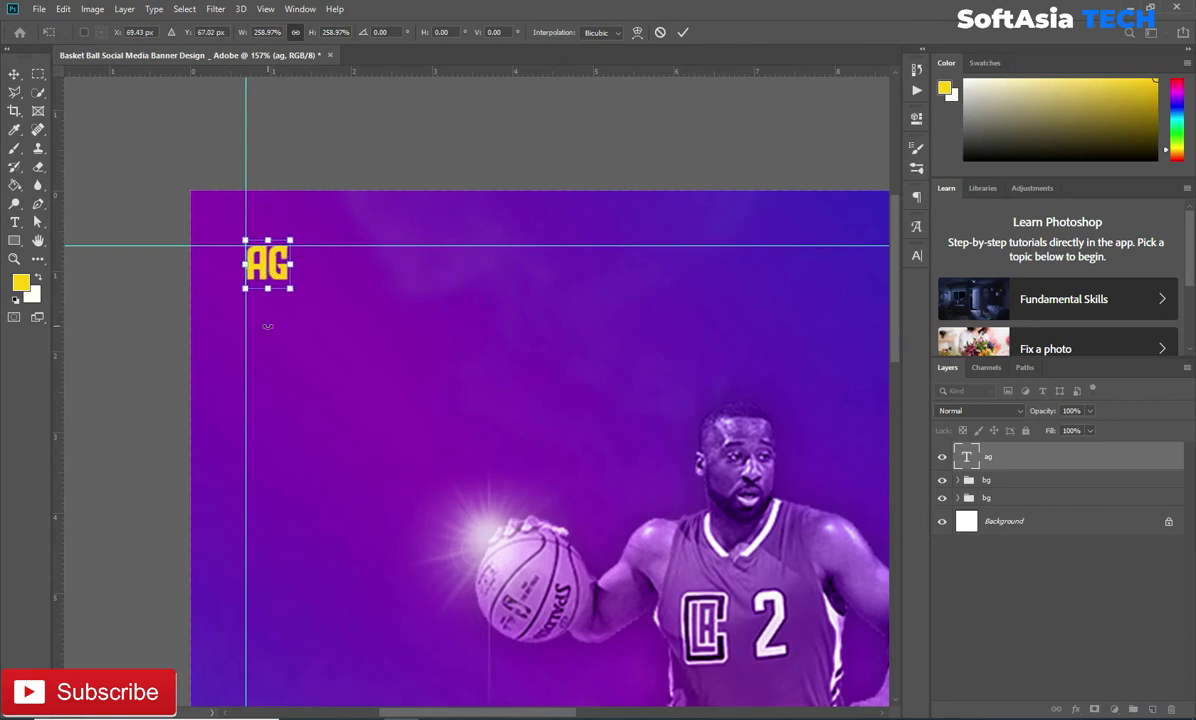
left_click(680, 33)
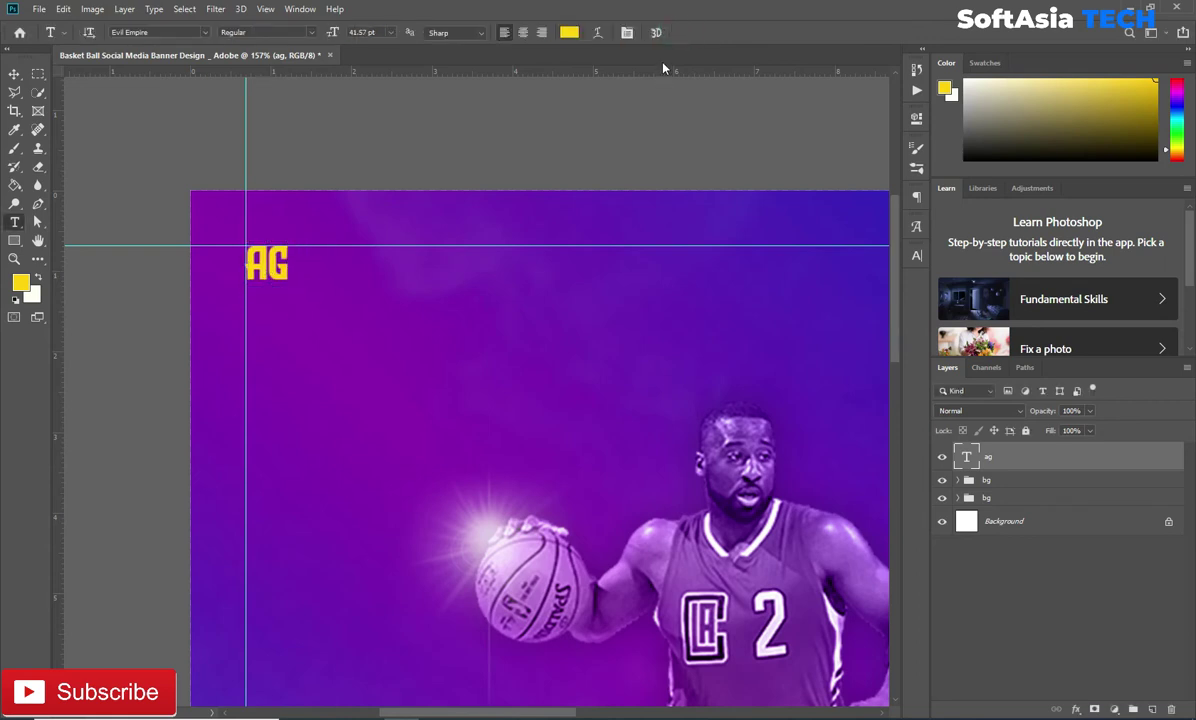
left_click_drag(292, 265, 289, 265)
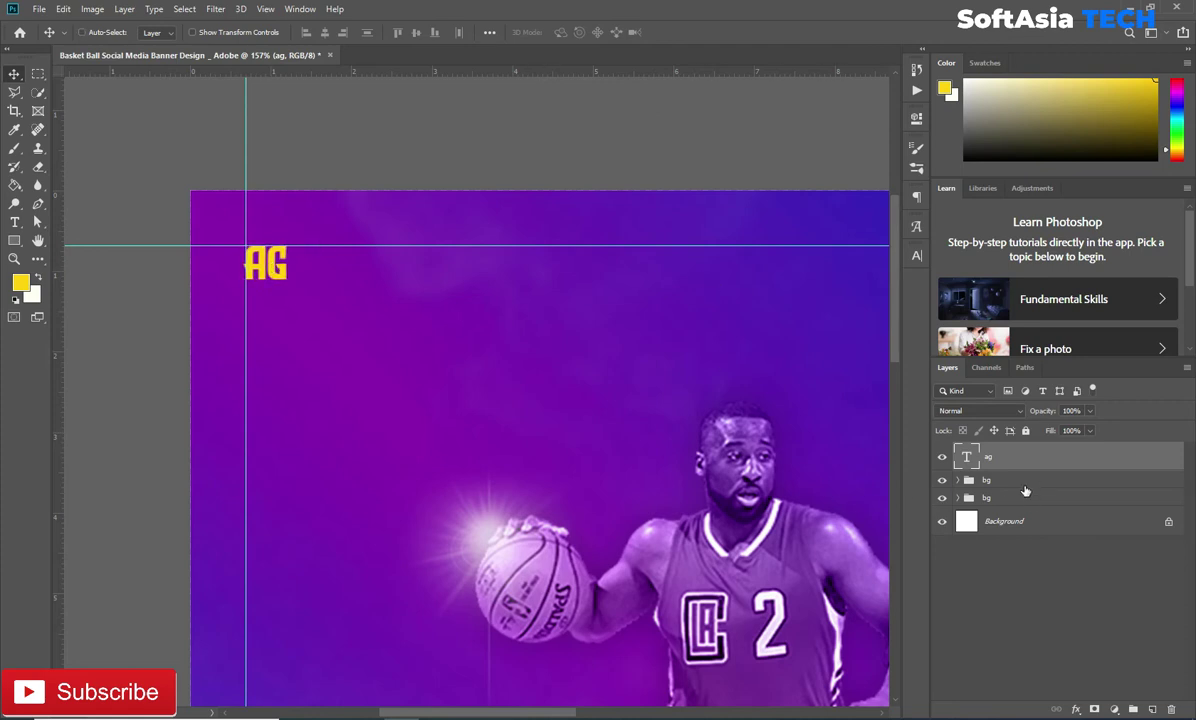
- Put the AG text into a new group named logo
key("ctrl+g")
double_click(1001, 452)
type("logo")
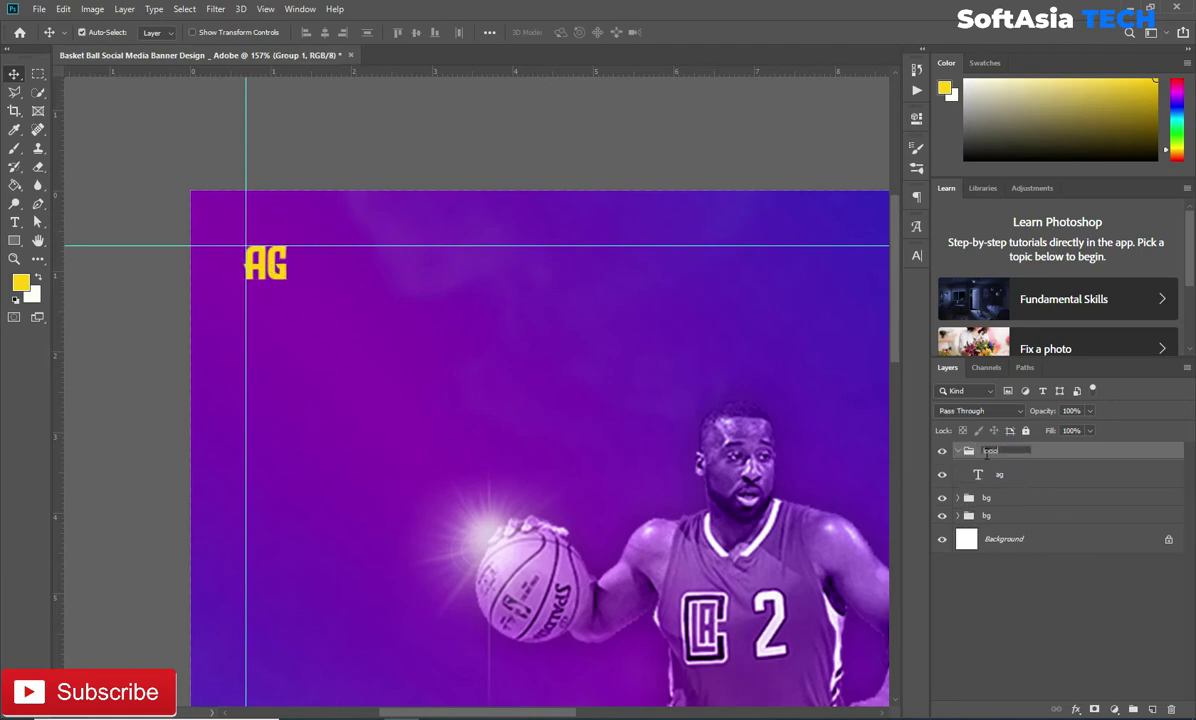
key("Return")
left_click(957, 451)
mouse_move(705, 333)
left_mouse_down()
mouse_move(610, 354)
mouse_move(467, 347)
left_mouse_up()
- Add yellow BASKET text below the top guide and scale it up large
key("t")
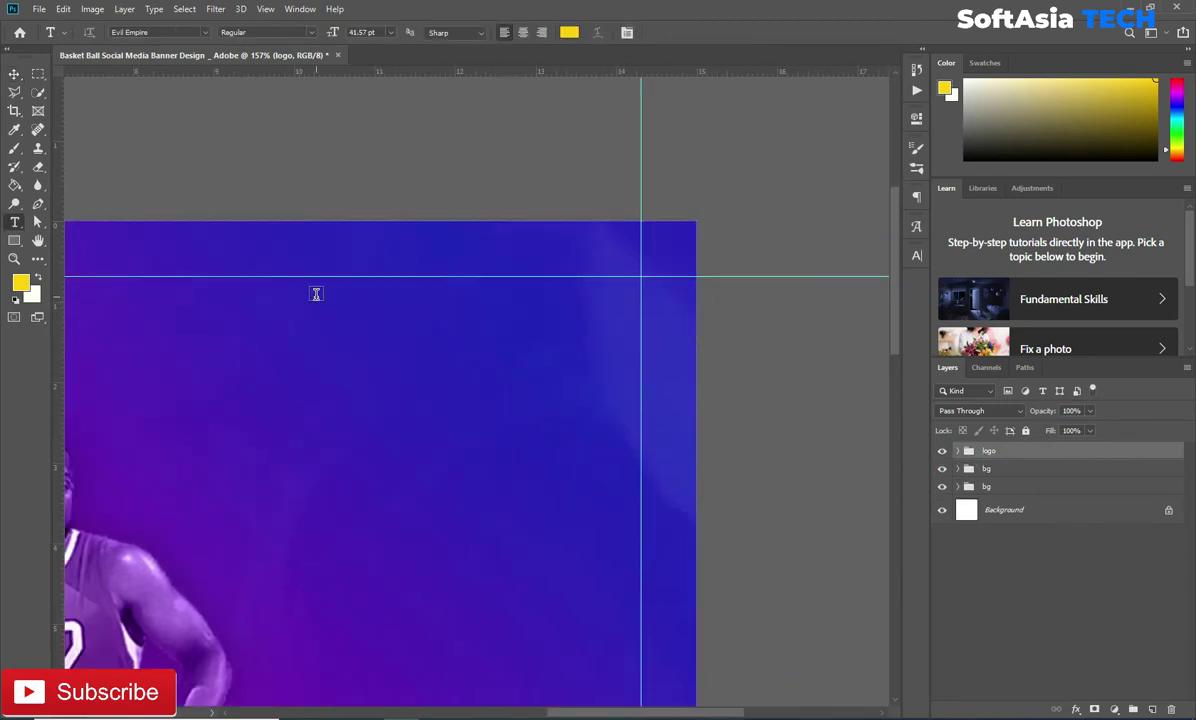
left_click(315, 292)
key("BackSpace")
type("BASKET")
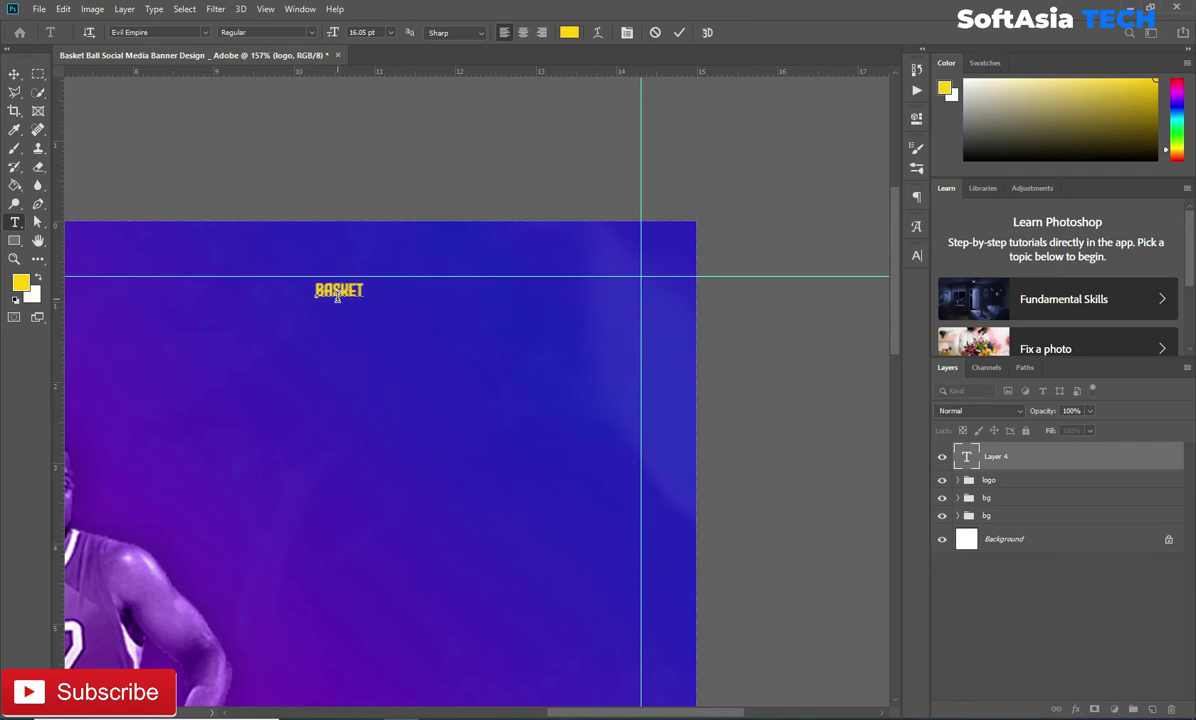
key("ctrl+Return")
key("ctrl+t")
left_click_drag(364, 283, 520, 260)
left_click_drag(430, 240, 545, 290)
left_click_drag(555, 342, 643, 346)
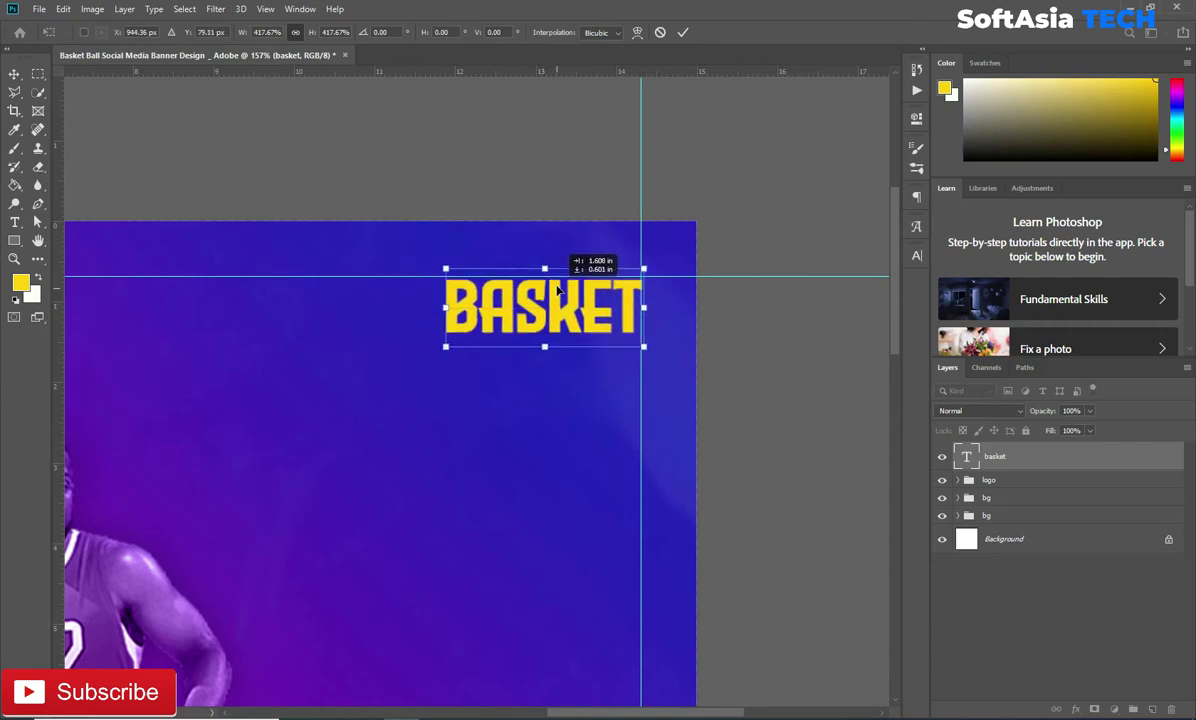
left_click_drag(466, 348, 322, 394)
left_click_drag(516, 342, 516, 335)
mouse_move(322, 388)
left_mouse_down()
mouse_move(311, 392)
mouse_move(363, 377)
left_mouse_up()
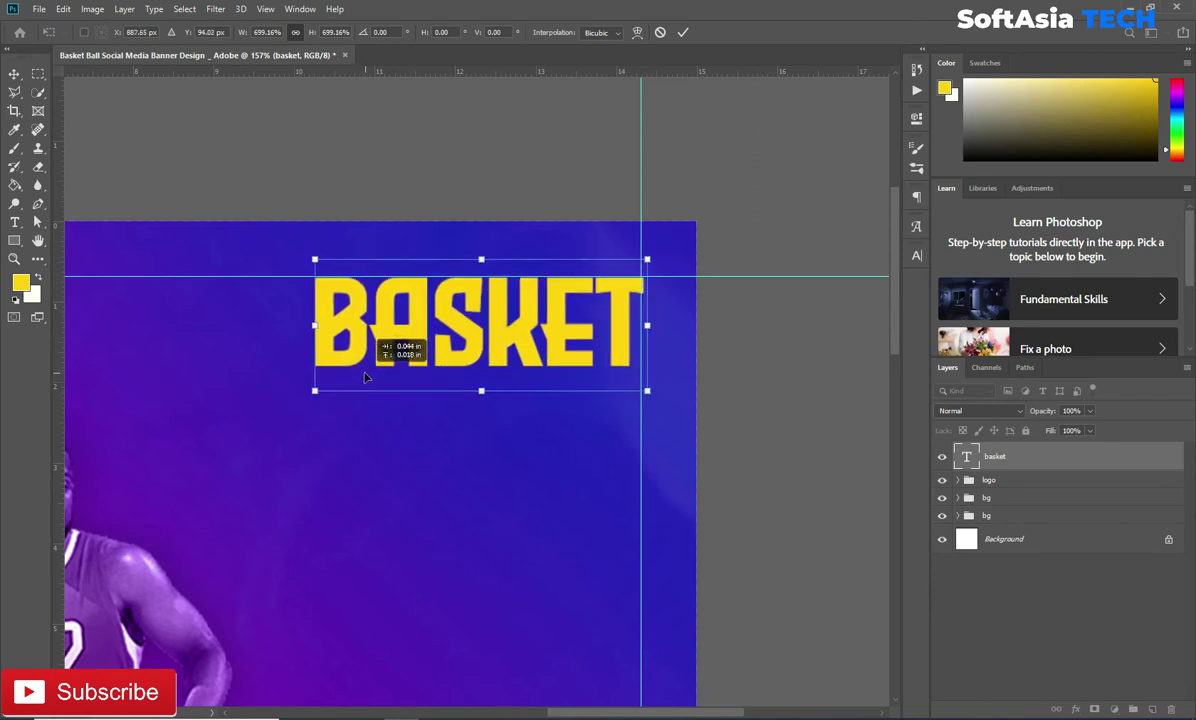
left_click_drag(363, 377, 364, 377)
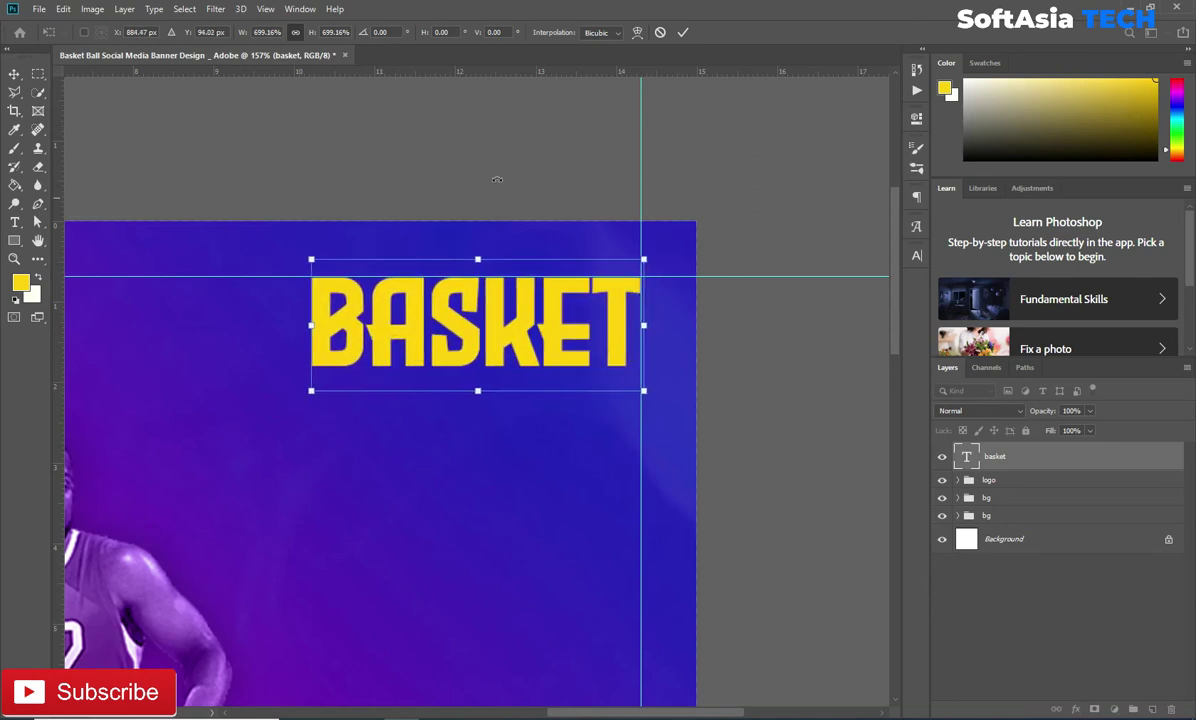
left_click(683, 33)
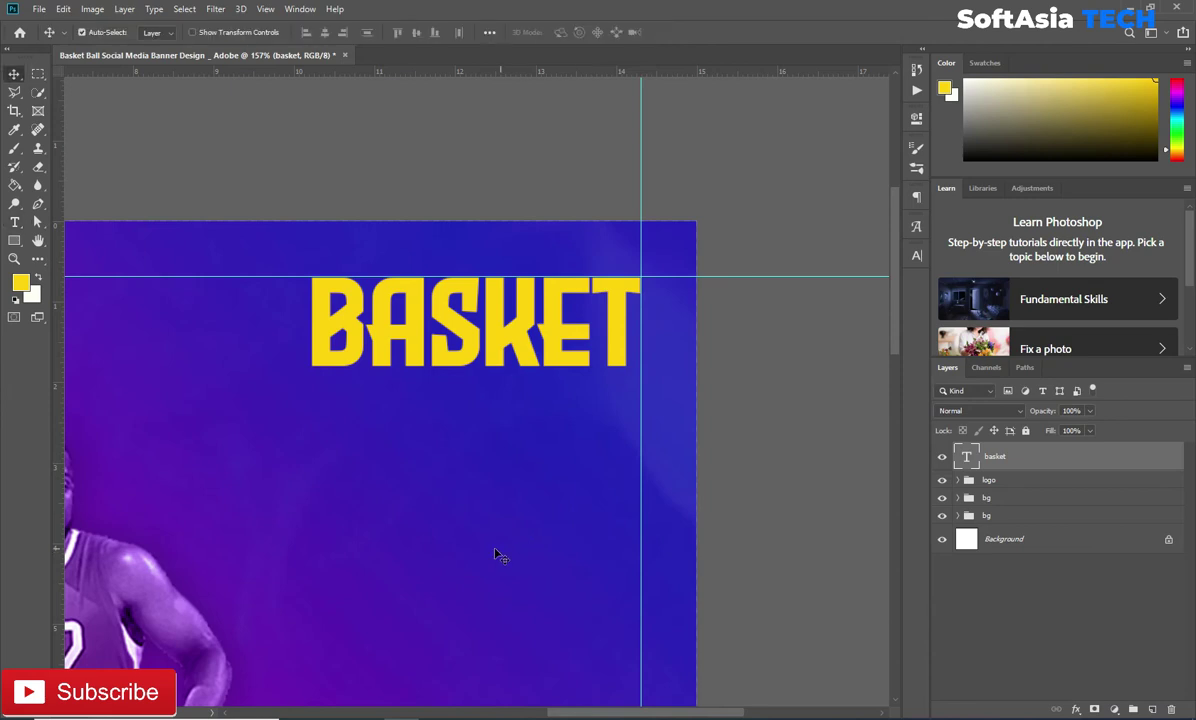
- Duplicate BASKET below, change it to BALL, and scale it to about 158%
left_click_drag(364, 348, 383, 462)
double_click(381, 450)
type("BALL")
key("ctrl+Return")
key("ctrl+t")
left_click_drag(518, 357, 667, 315)
left_click_drag(499, 400, 531, 420)
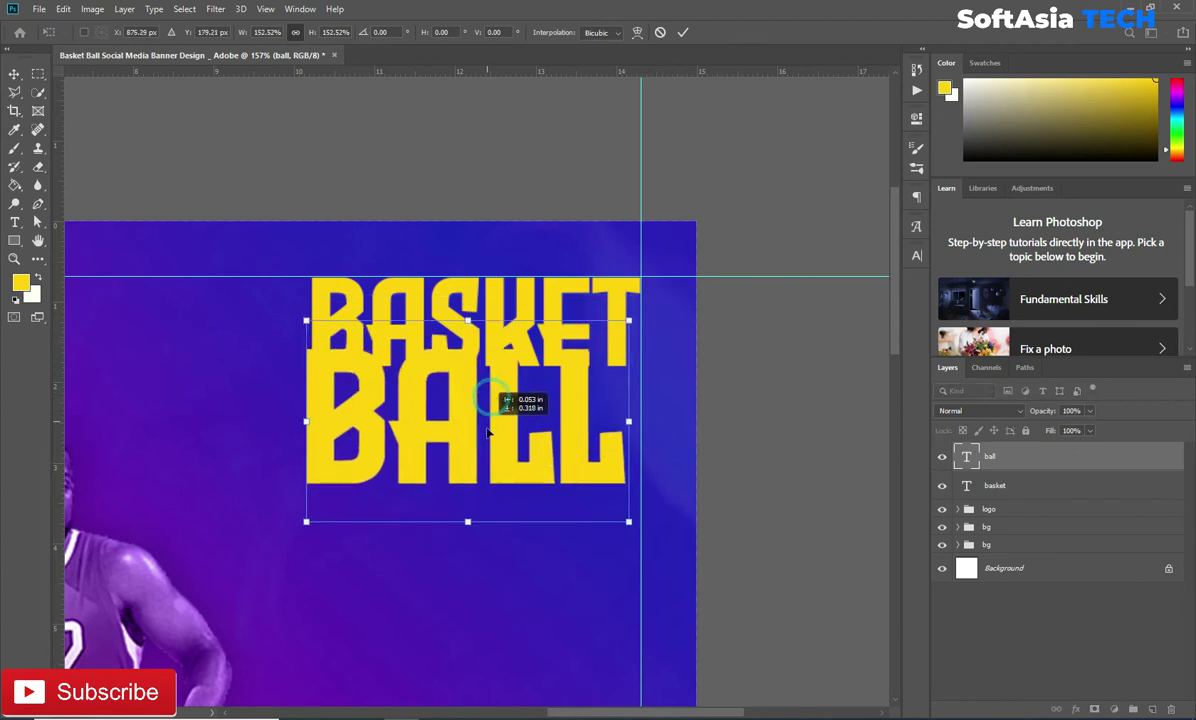
left_click_drag(640, 350, 646, 337)
left_click_drag(502, 403, 503, 407)
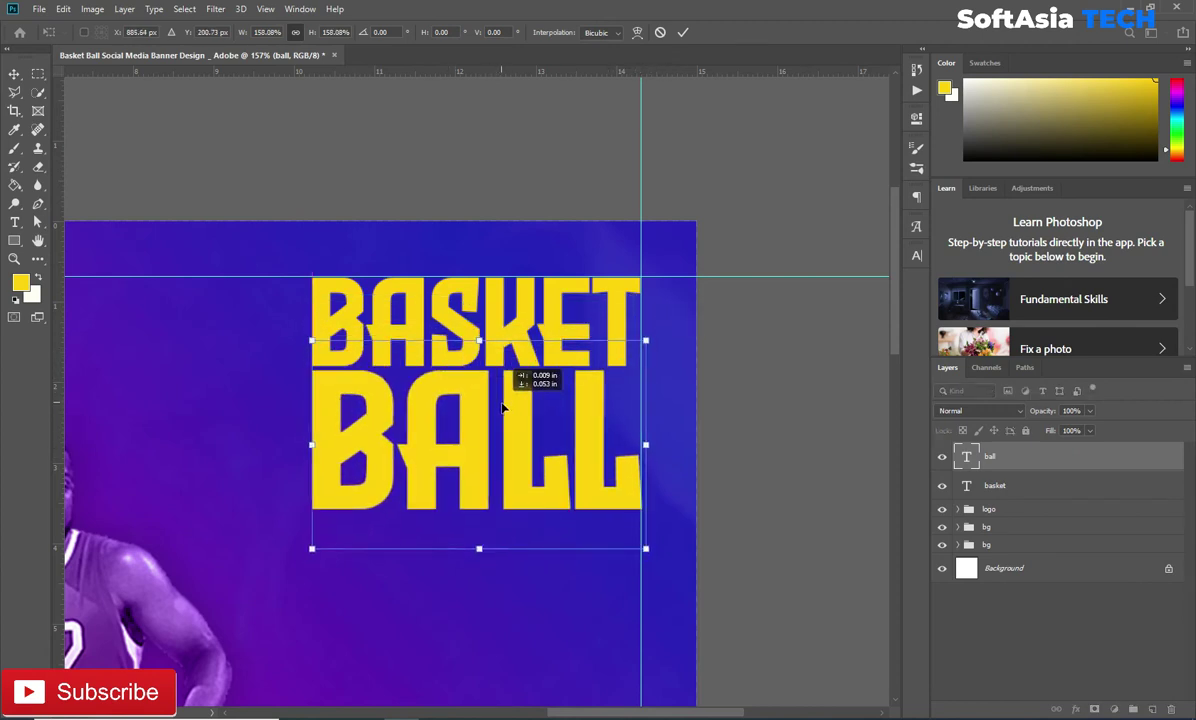
left_click(683, 32)
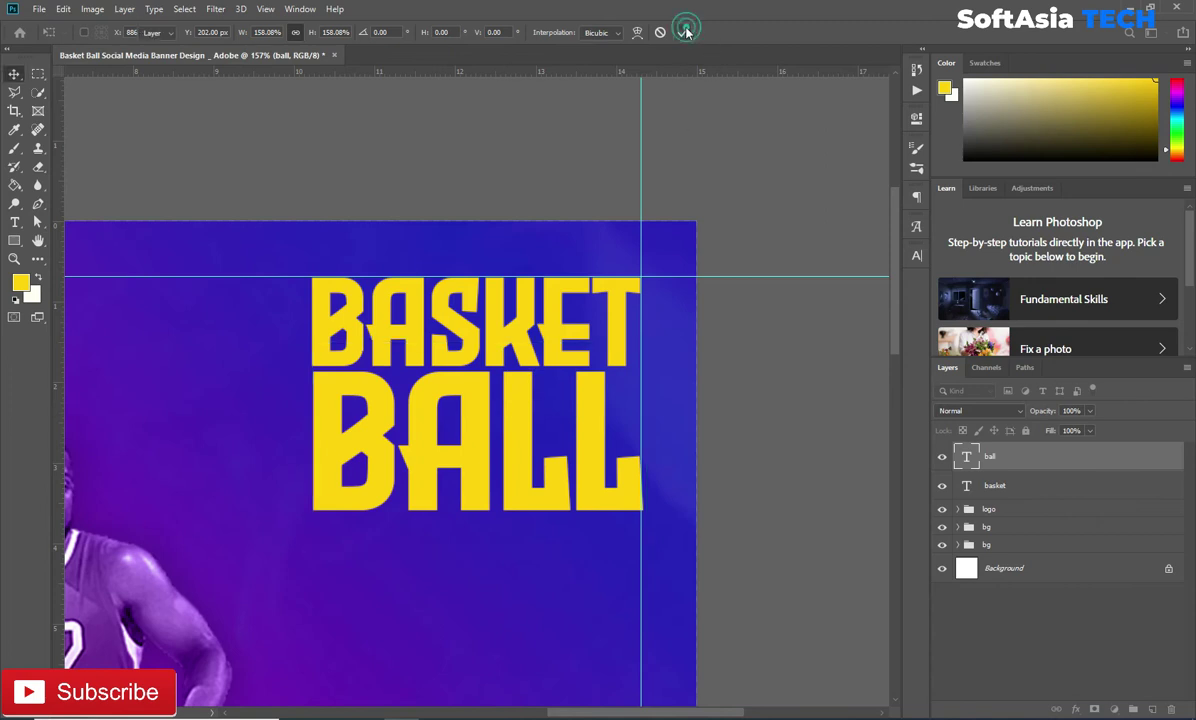
left_click(1100, 486)
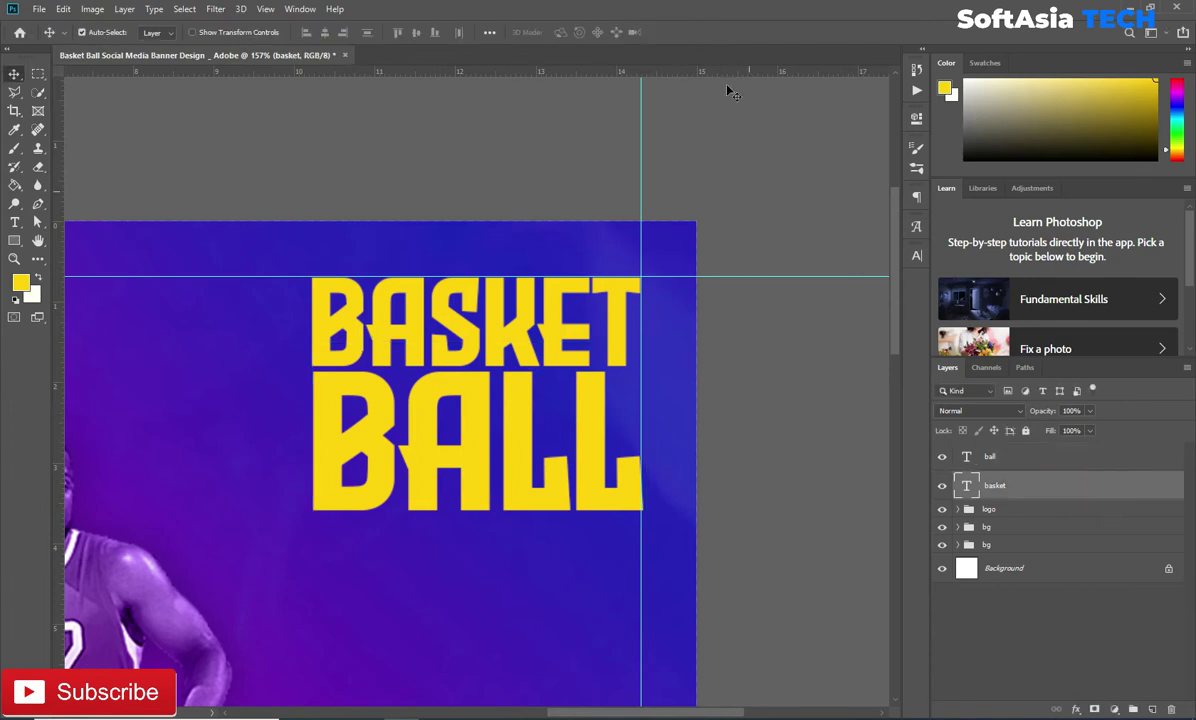
- Change the BASKET text colour to near-white in the Character panel
left_click(916, 255)
left_click(878, 336)
left_click(803, 472)
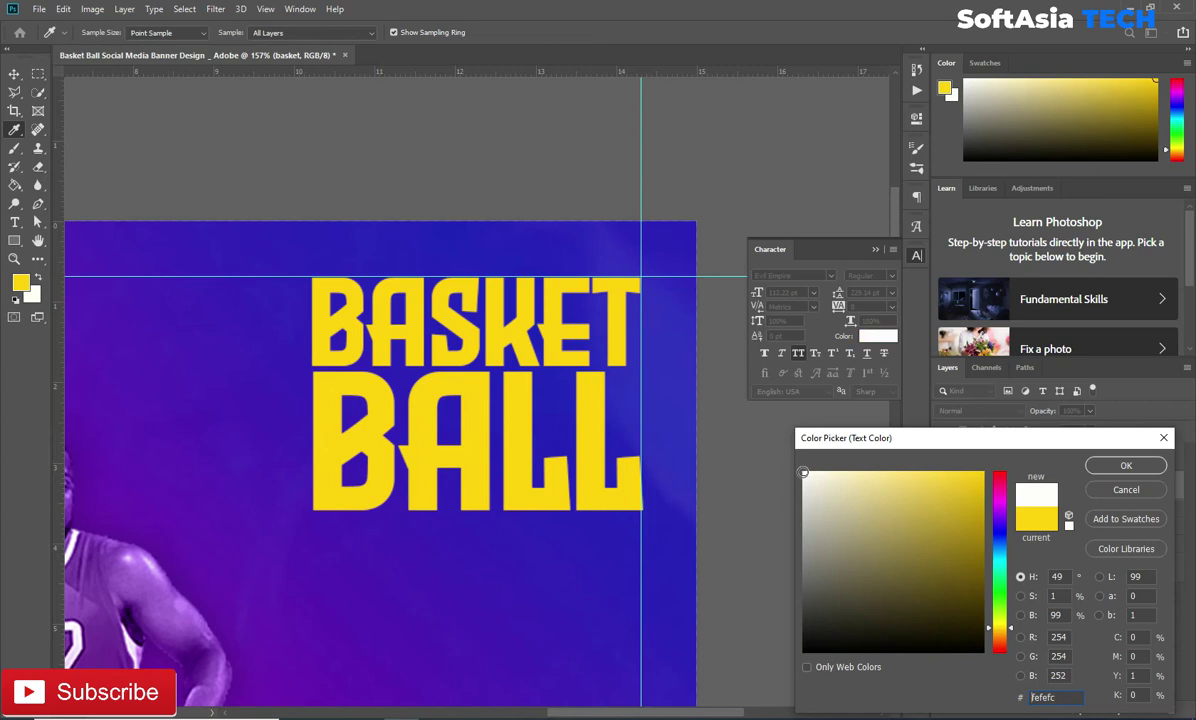
left_click(1140, 463)
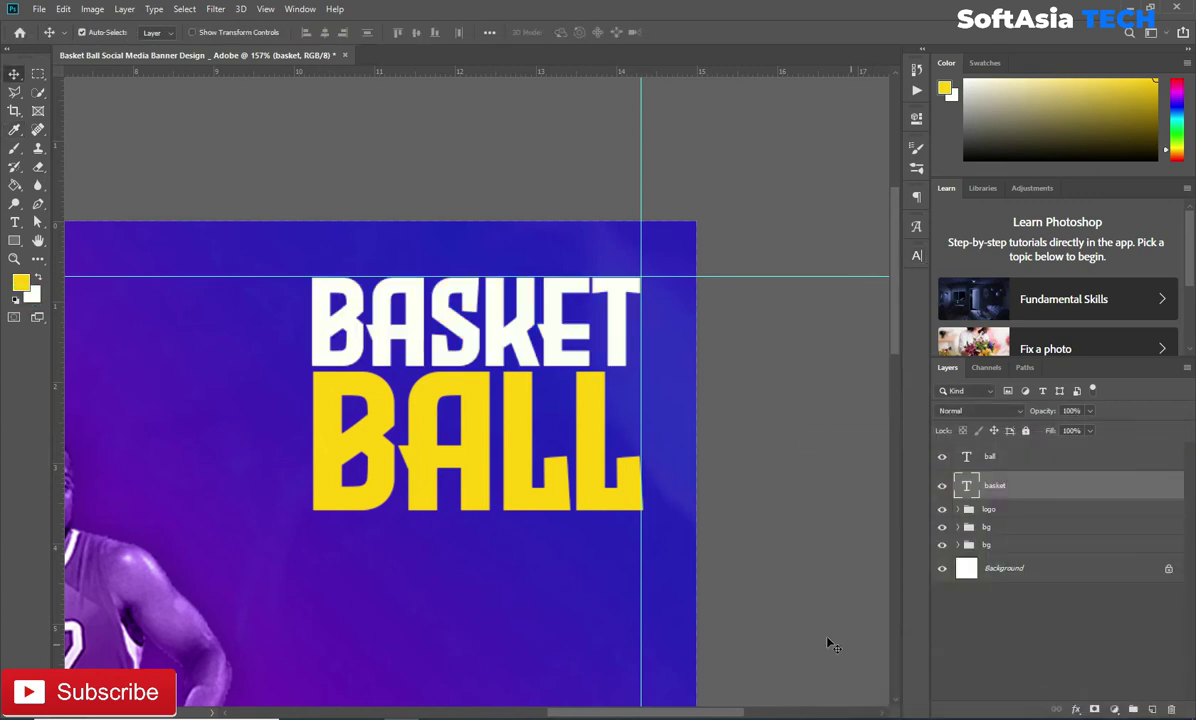
left_click(1018, 458)
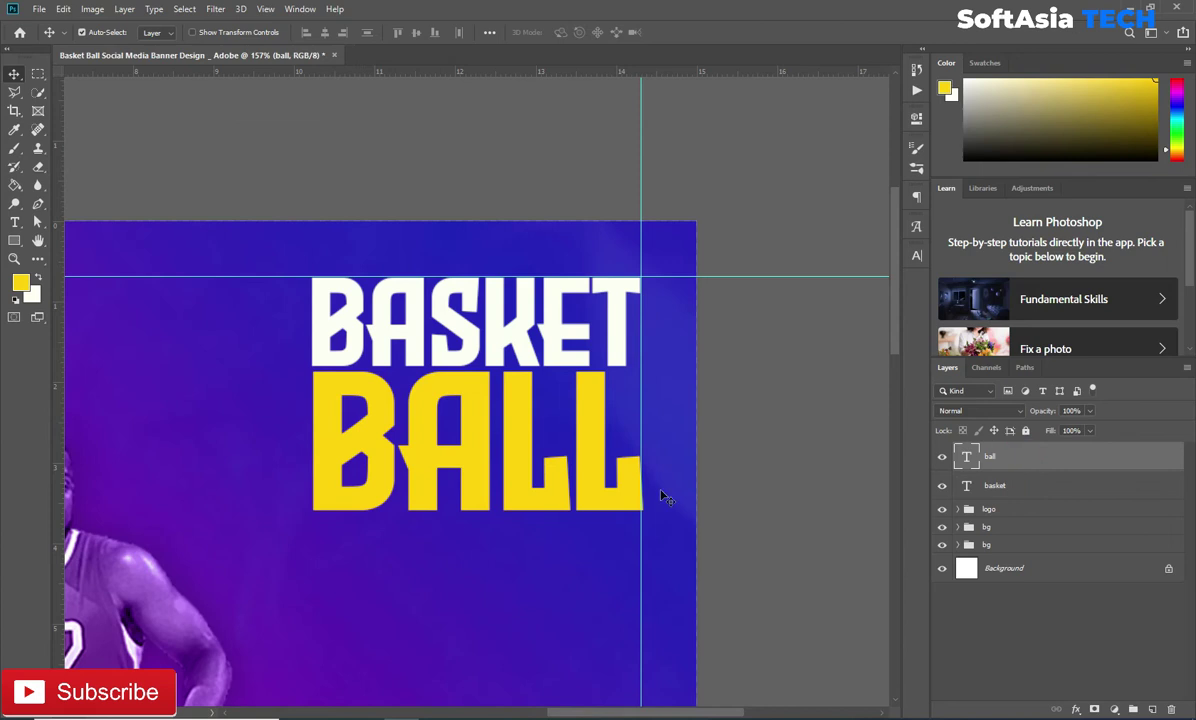
- Add a 48 pt text line under BALL reading COMPITIION
key("t")
left_click(365, 551)
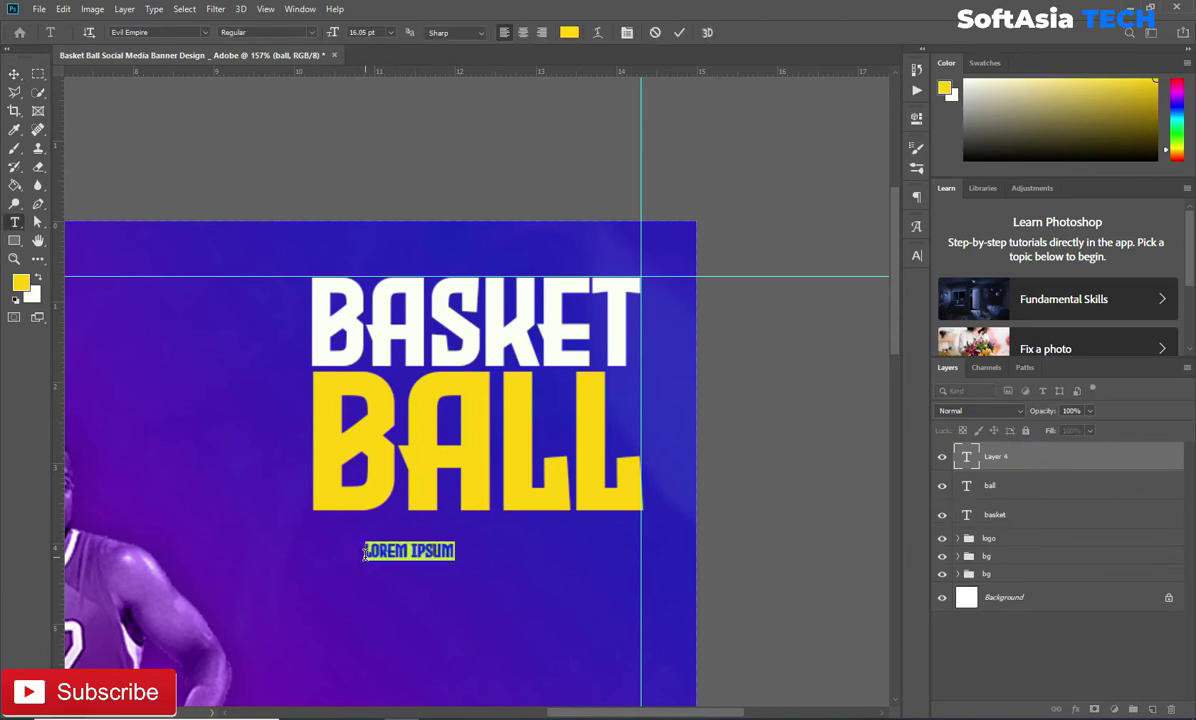
left_click(919, 257)
left_click(813, 296)
left_click(752, 425)
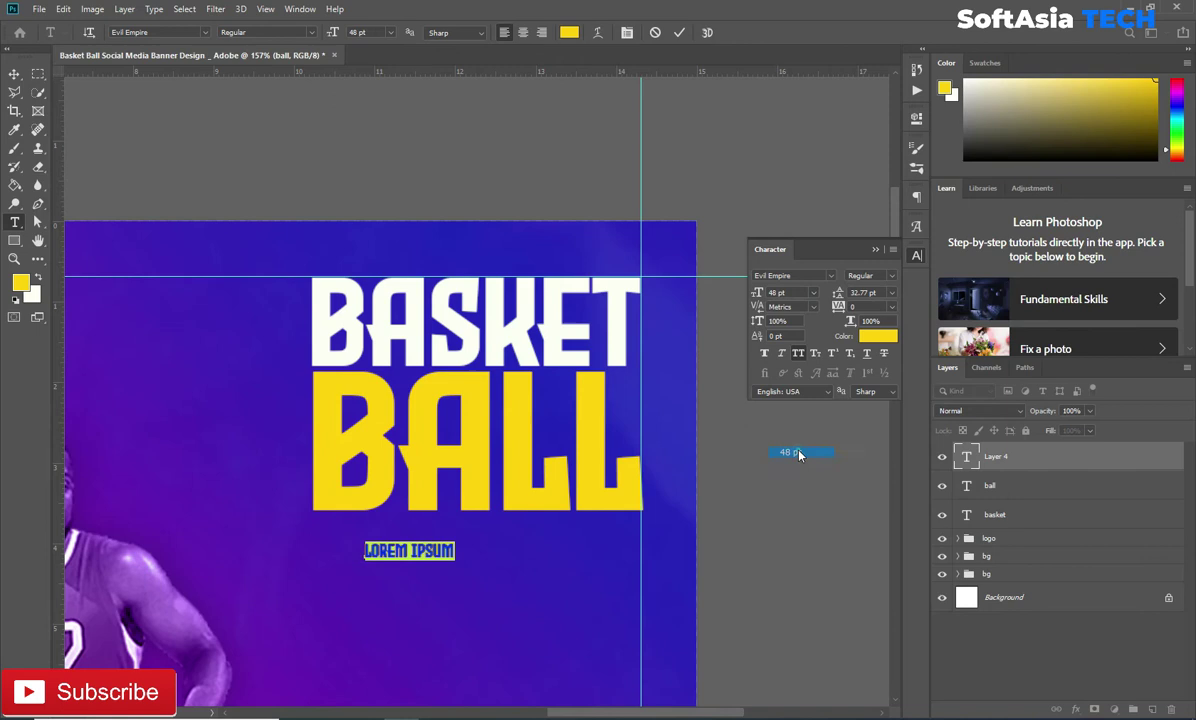
left_click(866, 246)
type("COMPITI")
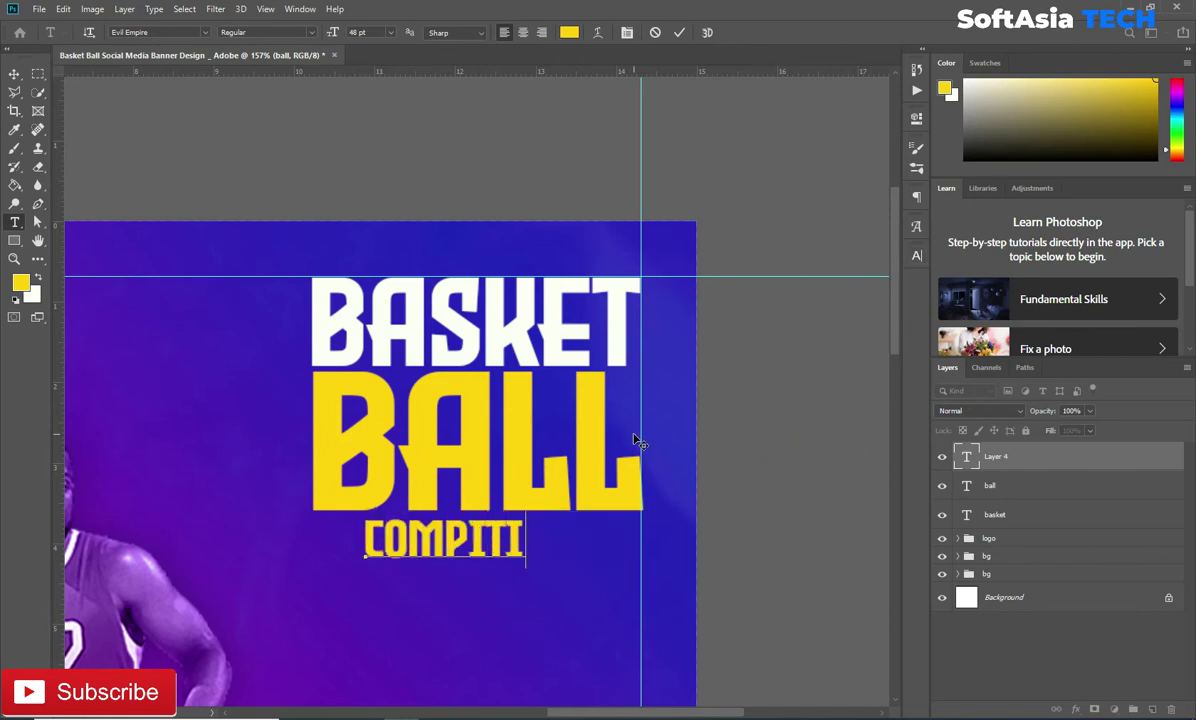
type("ION")
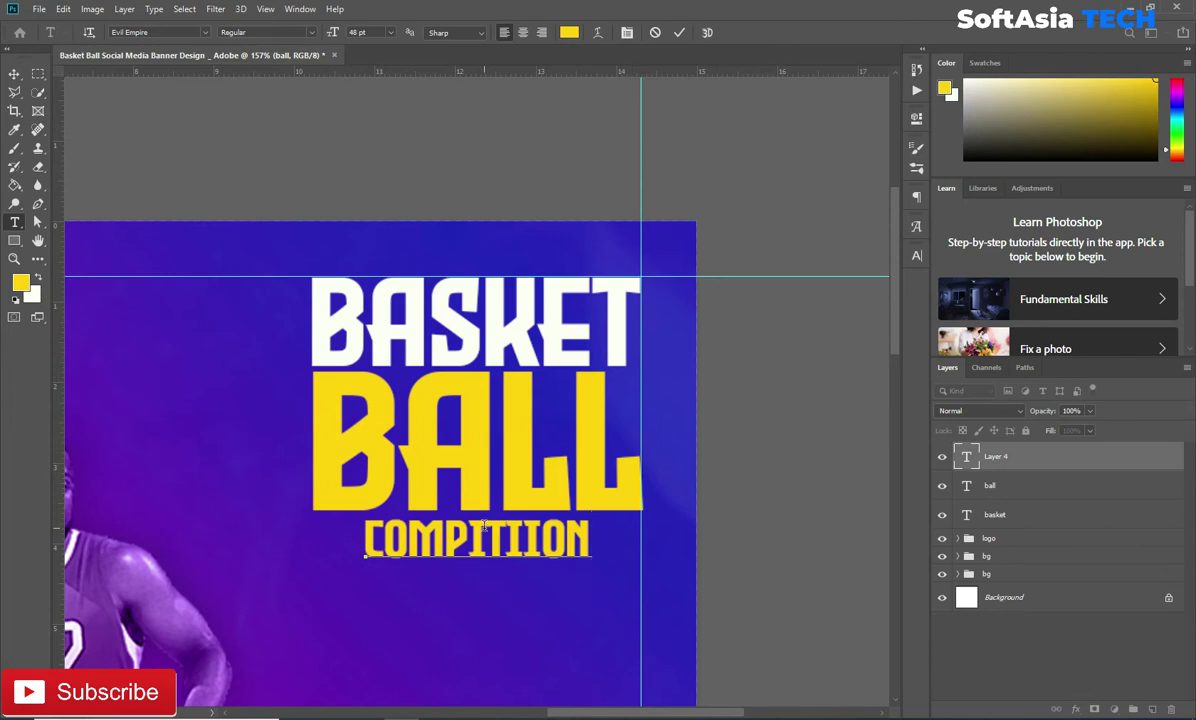
- Fix the subtitle's spelling so it reads COMPETITION
left_click_drag(462, 535, 473, 535)
type("E")
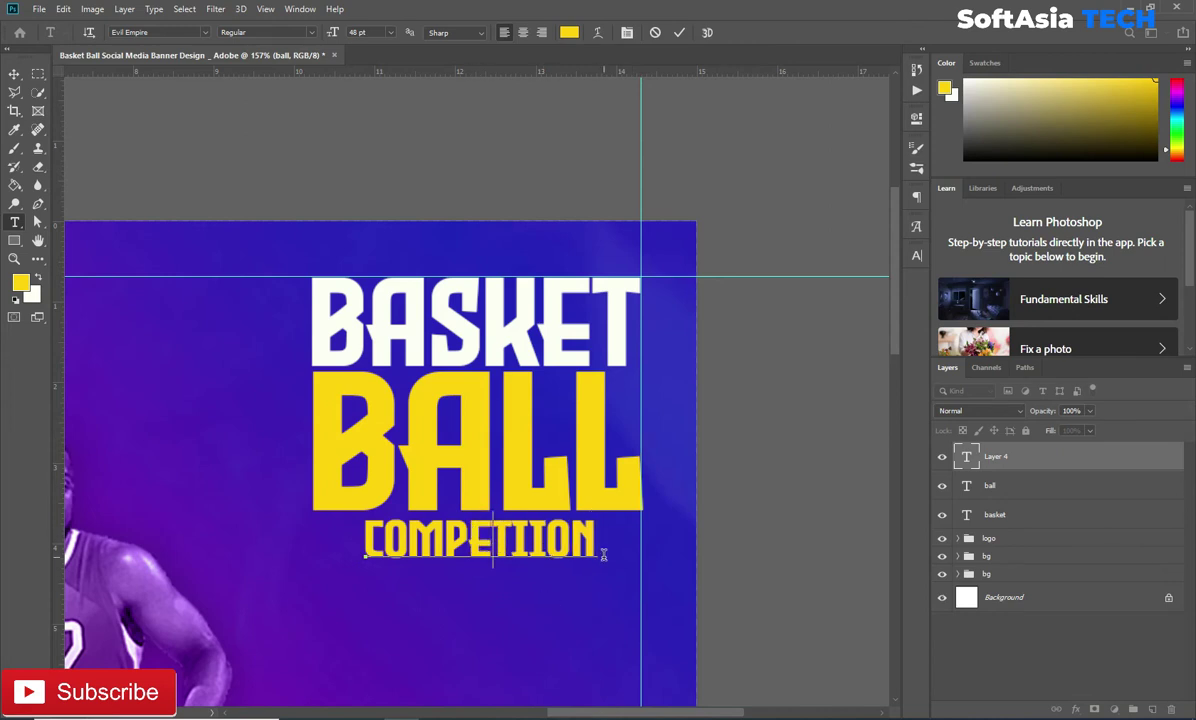
left_click(680, 33)
left_click(525, 548)
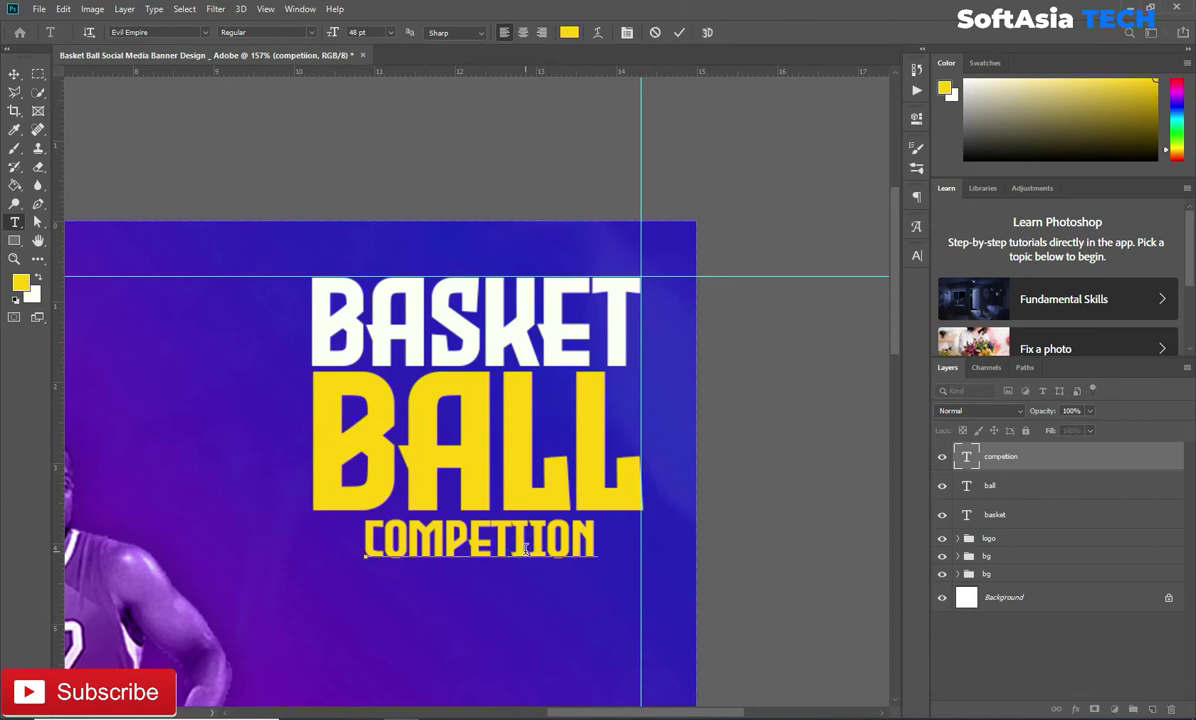
type("T")
key("ctrl+Return")
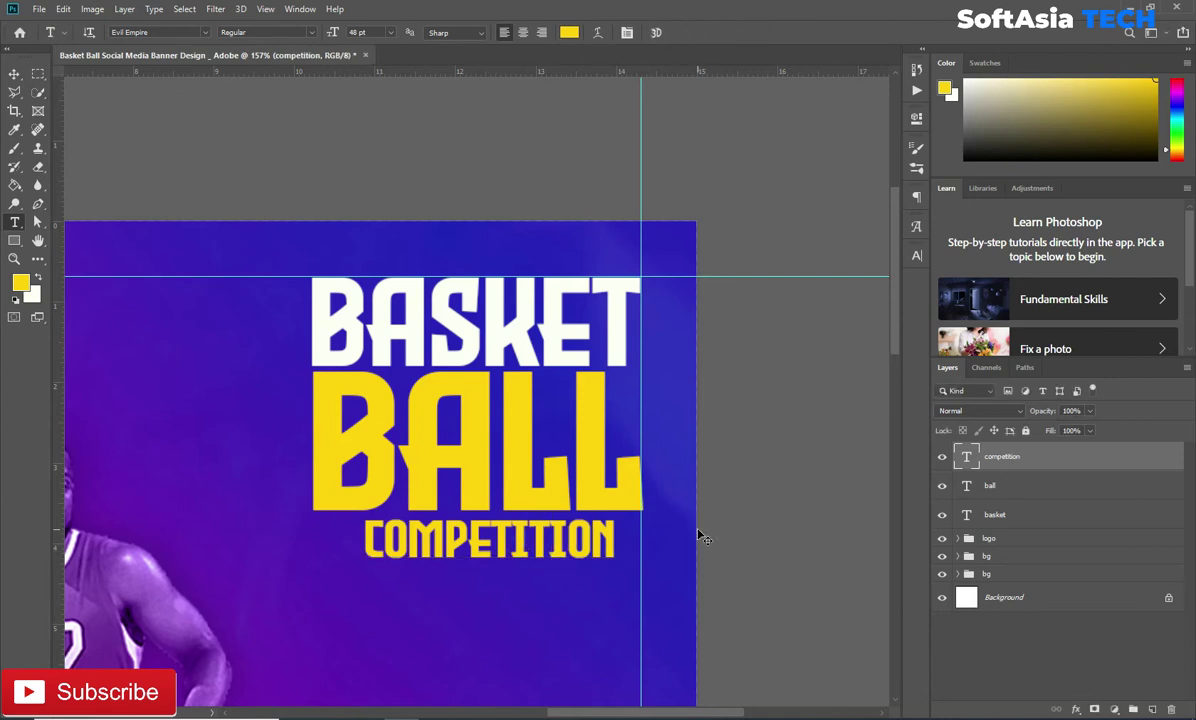
key("ctrl+t")
- Scale COMPETITION up to about 130% and nudge it under BALL
left_click_drag(622, 508, 608, 513)
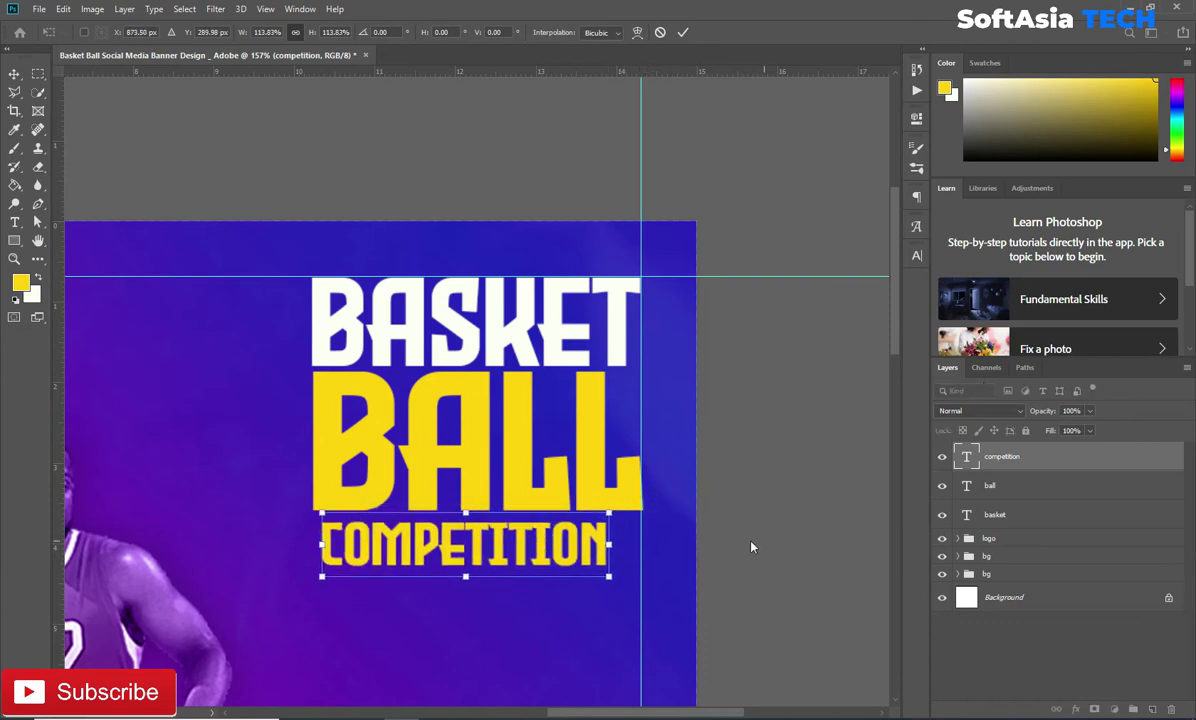
left_click_drag(606, 511, 648, 501)
left_click_drag(587, 531, 643, 506)
left_click(683, 32)
key("v")
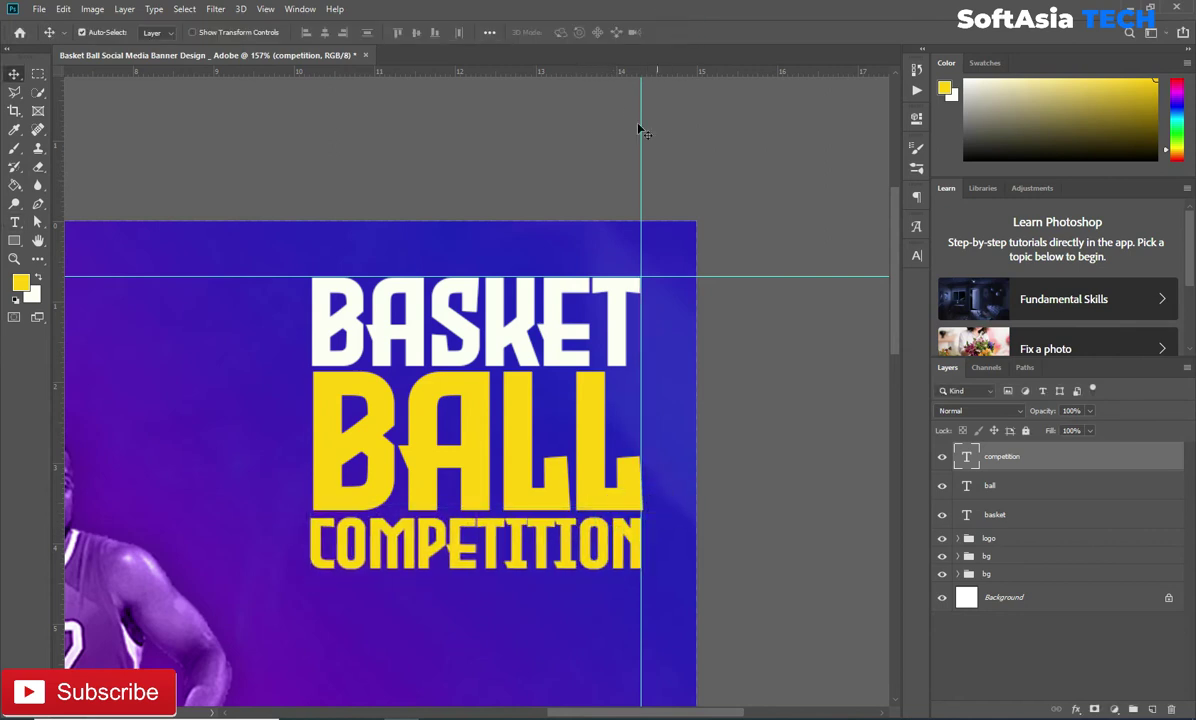
left_click_drag(458, 527, 462, 533)
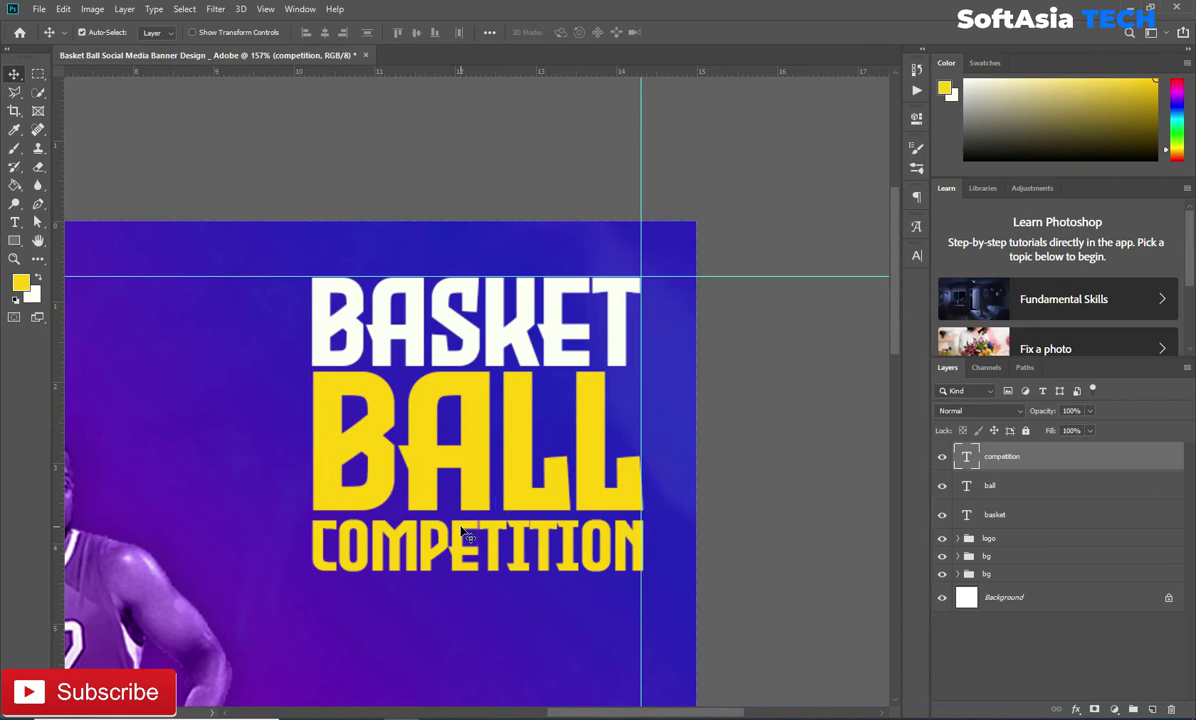
- Colour COMPETITION with BASKET's near-white fdfff4, sampled with the eyedropper
left_click(916, 255)
left_click(878, 336)
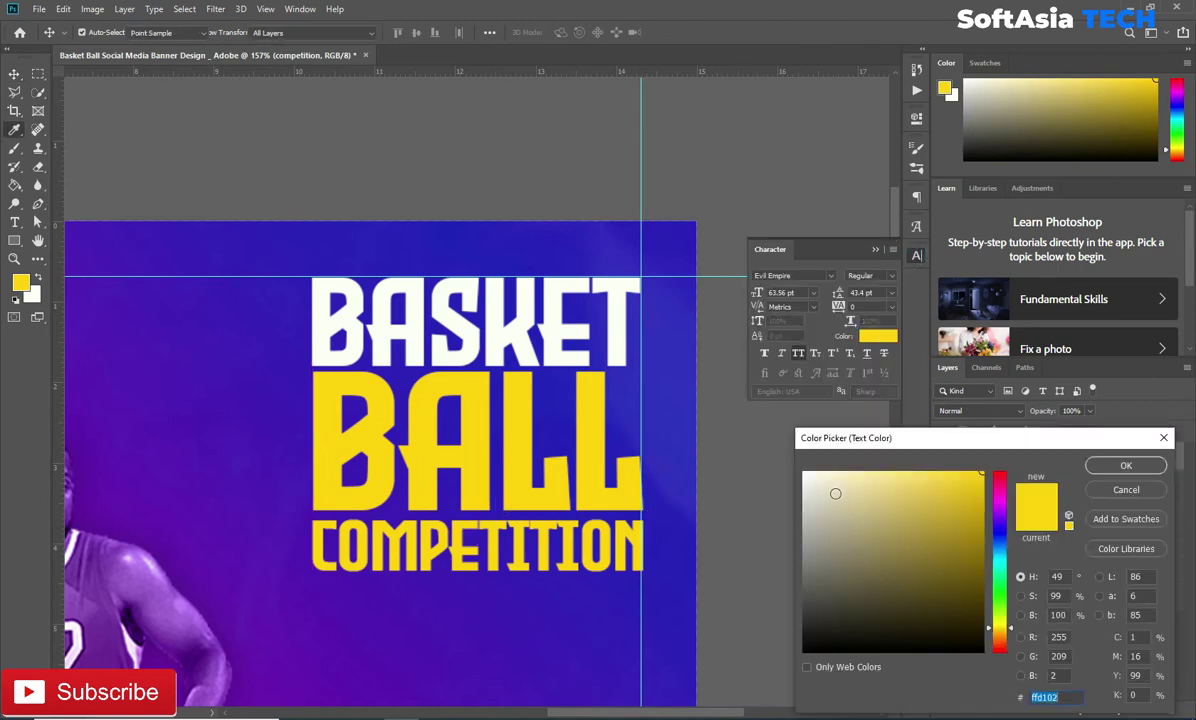
left_click(530, 315)
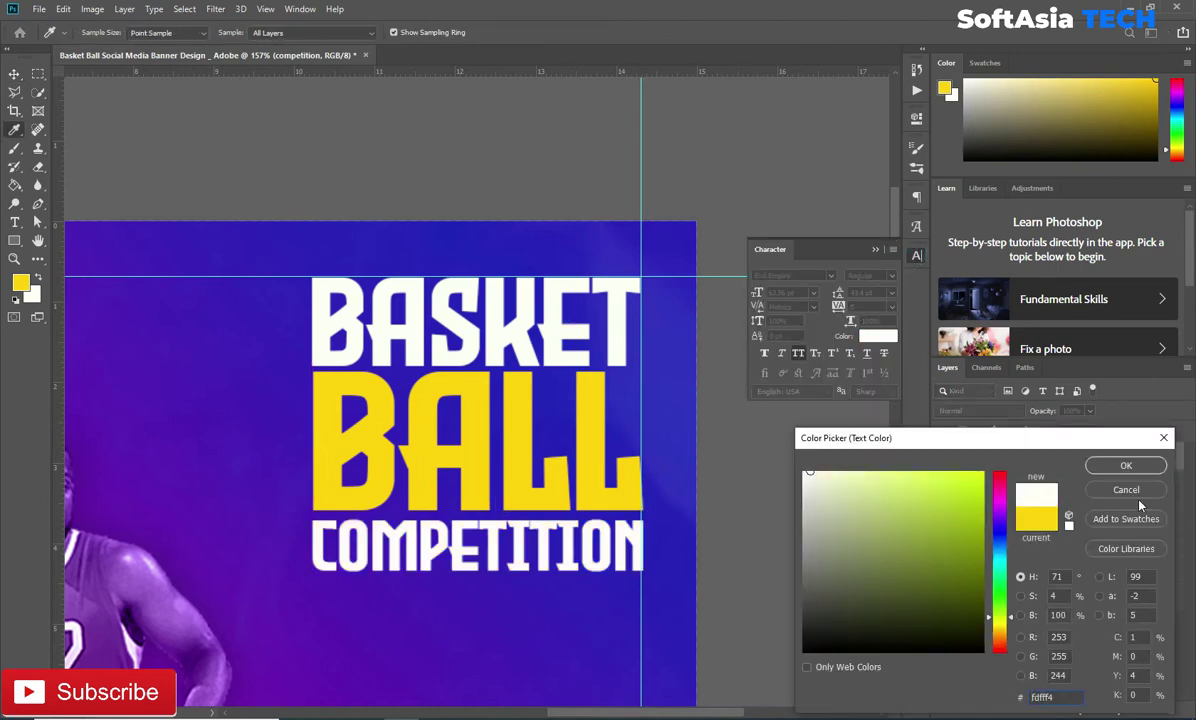
left_click(1124, 465)
- Set COMPETITION's letter tracking to 75 in the Character panel
left_click(875, 249)
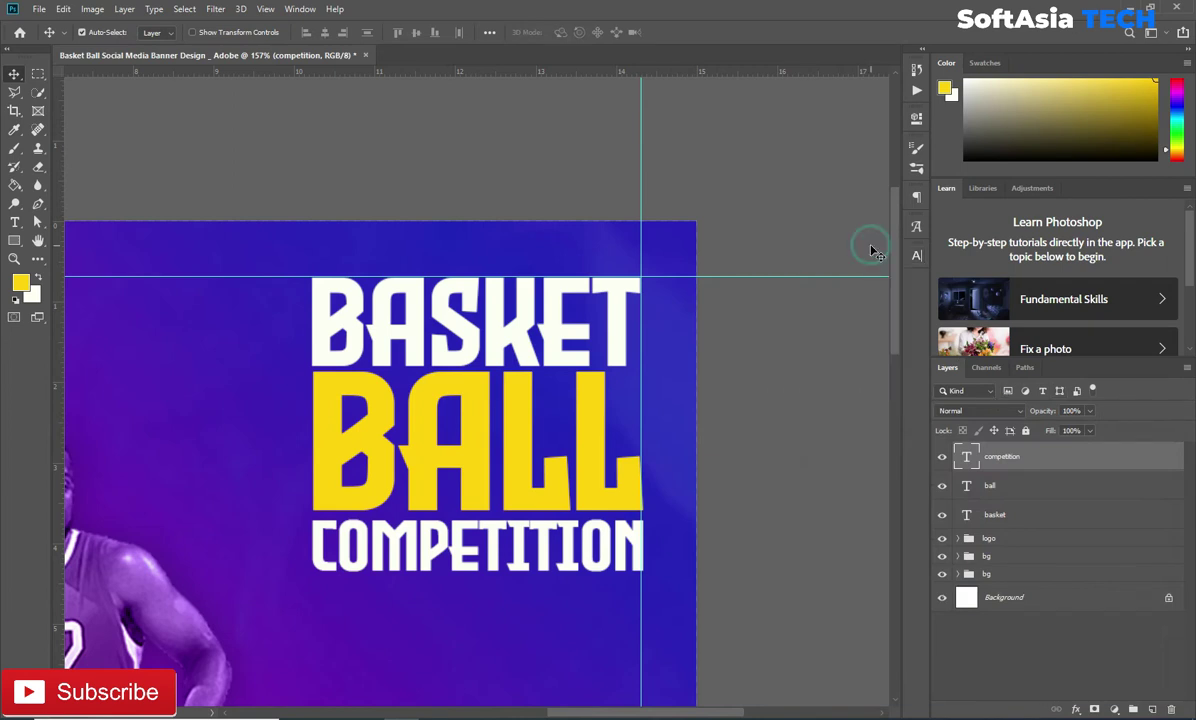
left_click(916, 255)
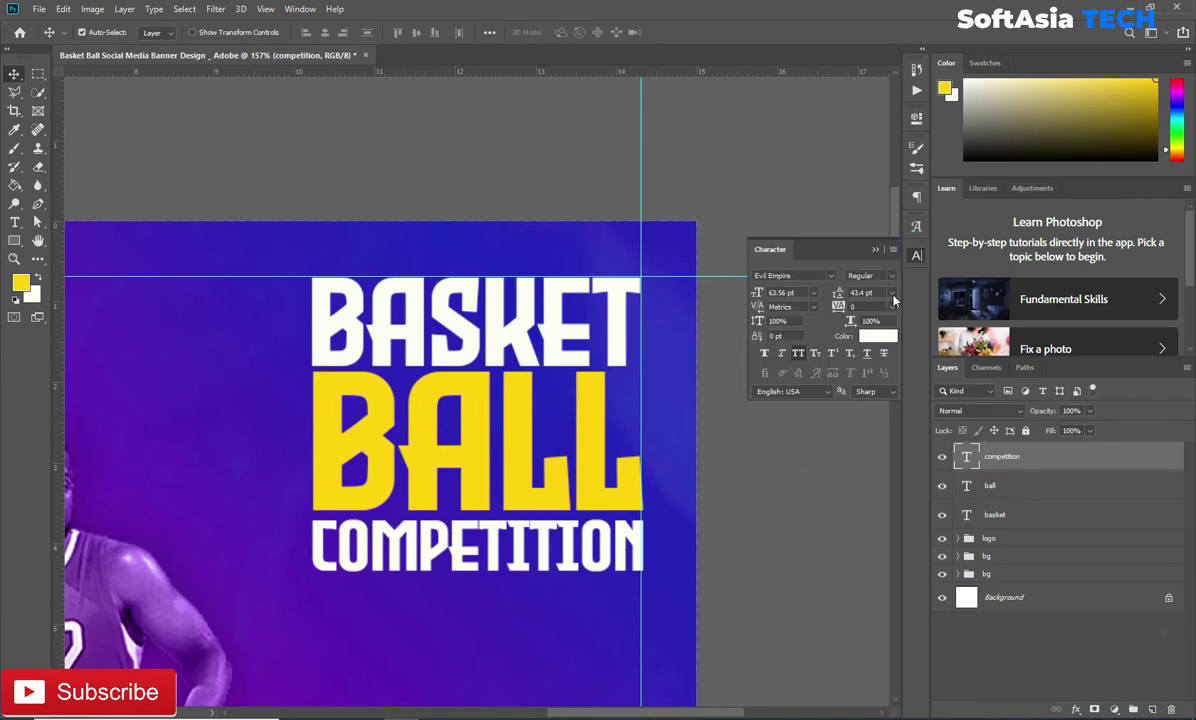
left_click(891, 306)
left_click(818, 425)
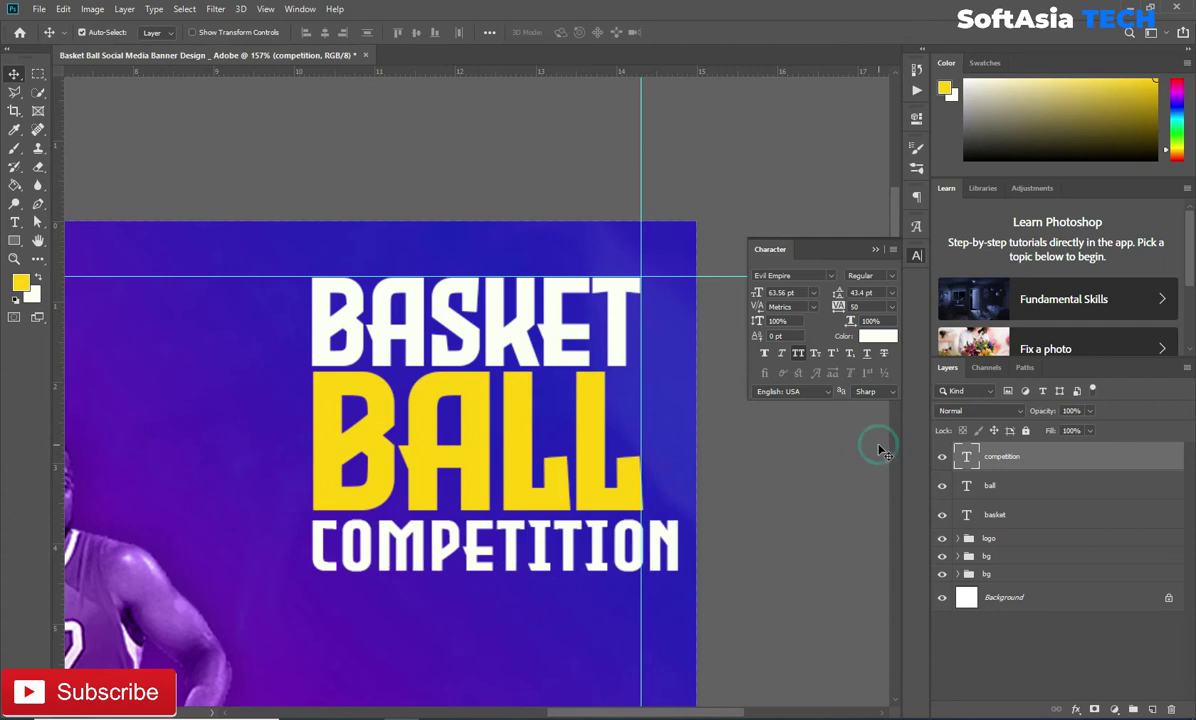
left_click(893, 307)
left_click(876, 450)
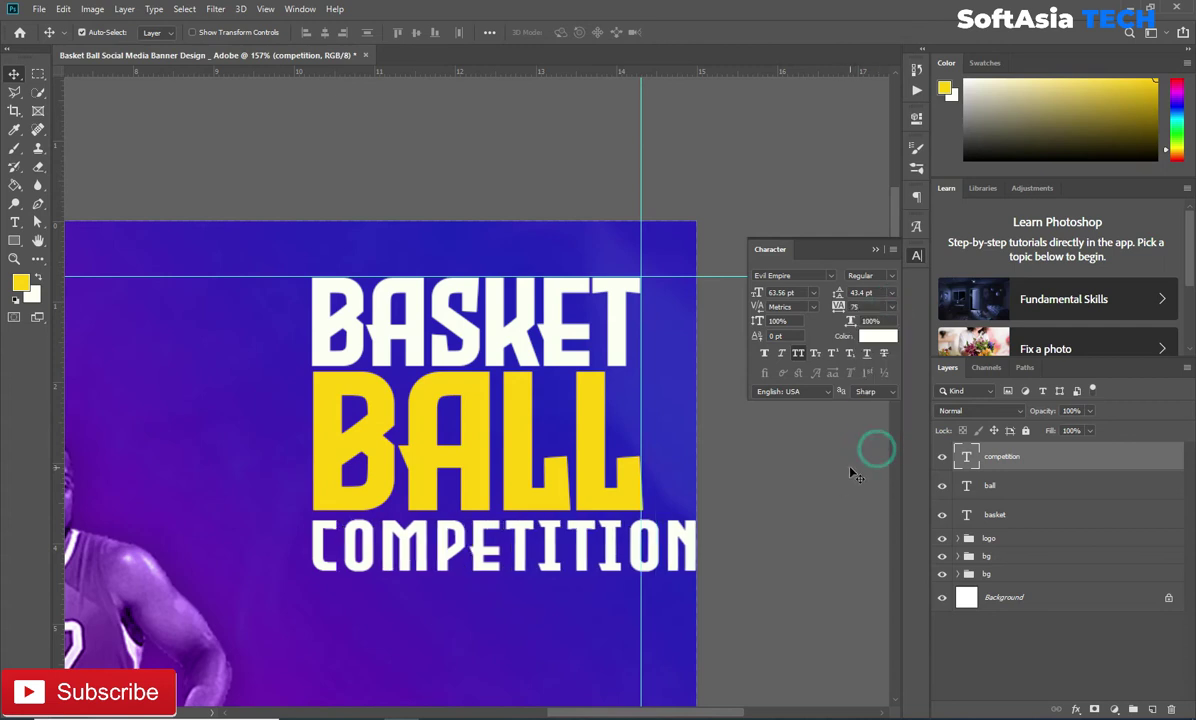
left_click(875, 251)
- Scale COMPETITION down to about 87% so its right edge meets the guide
key("ctrl+t")
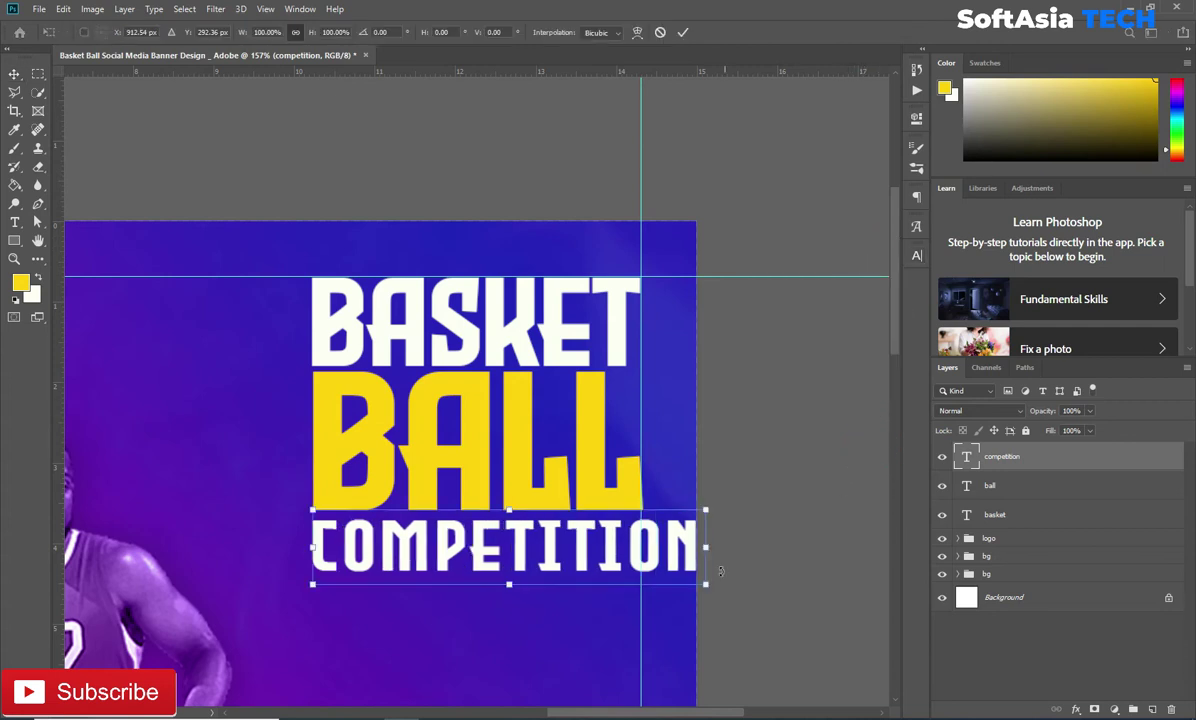
left_click_drag(707, 511, 650, 516)
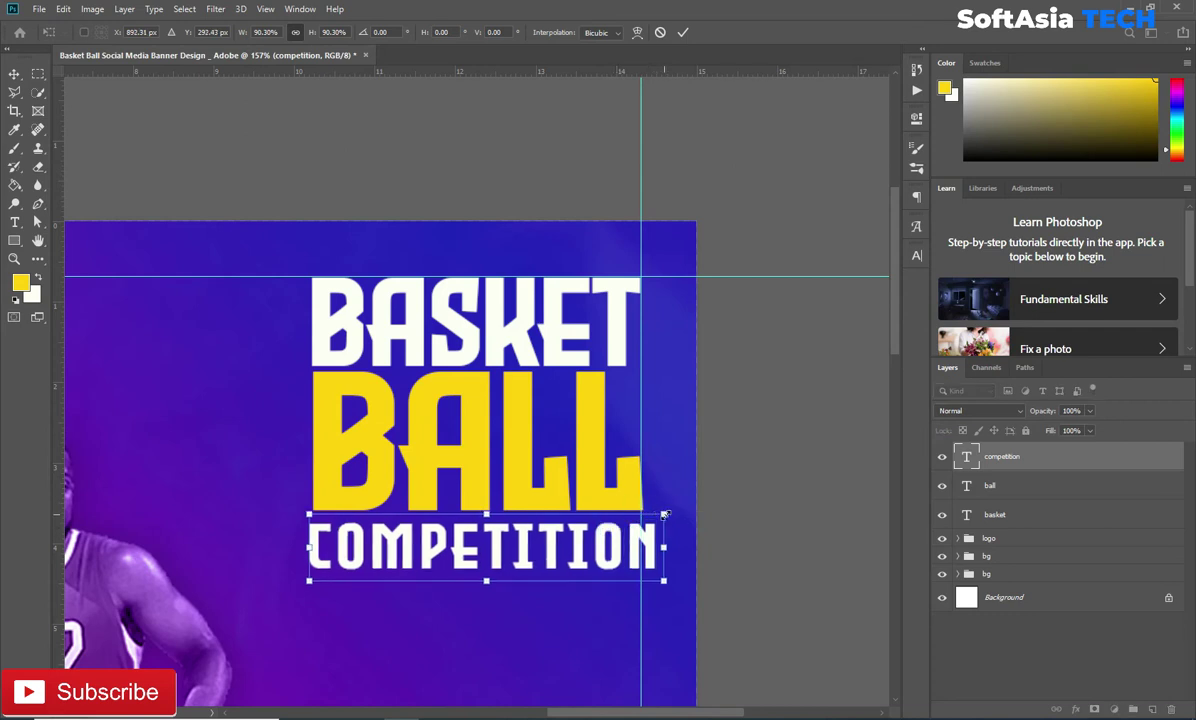
left_click(686, 34)
left_click_drag(488, 541, 492, 545)
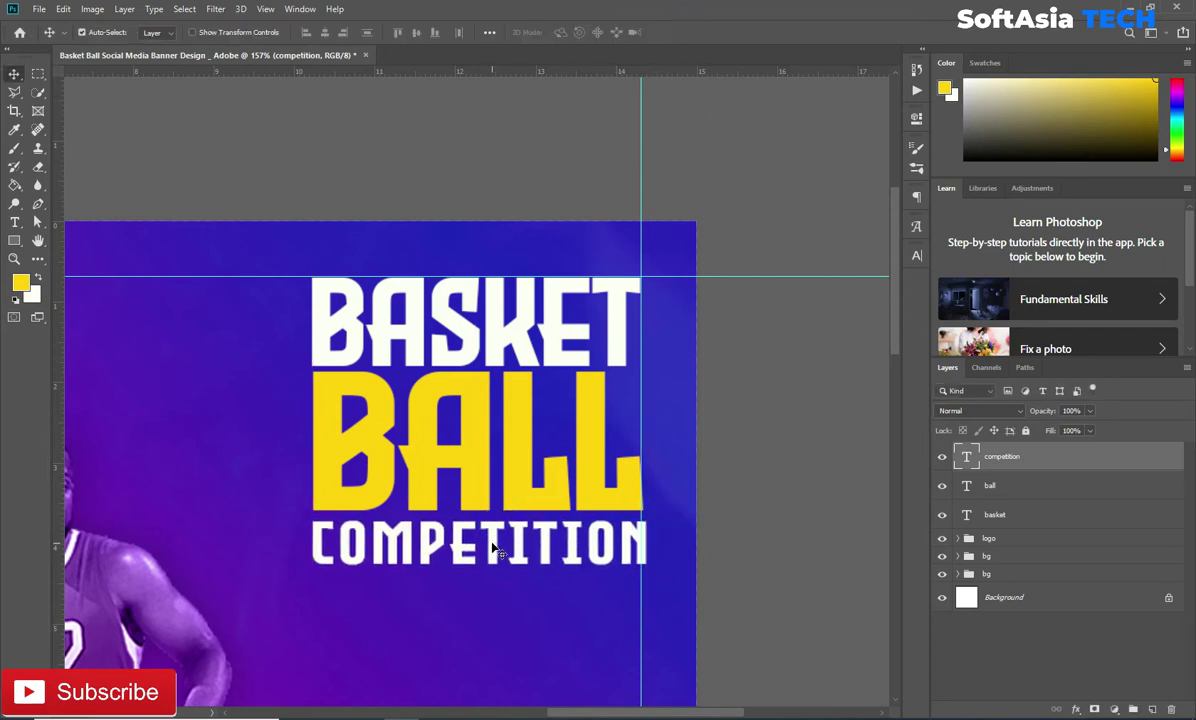
key("ctrl+t")
left_click_drag(656, 512, 643, 514)
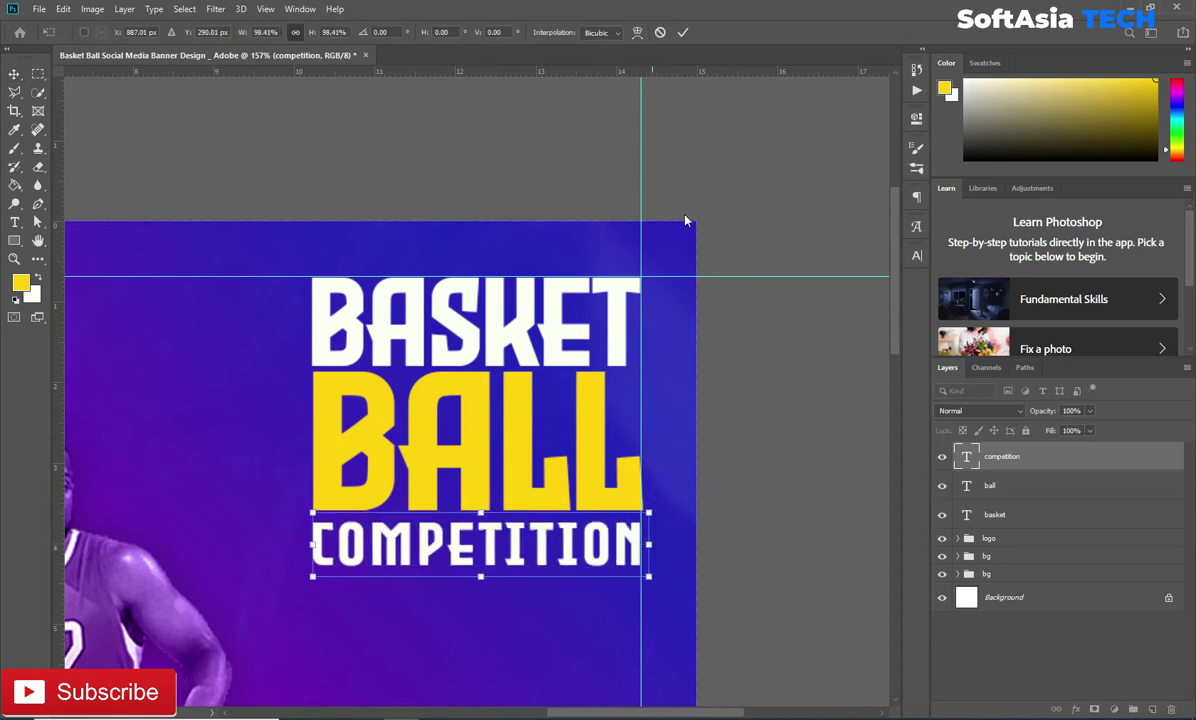
left_click(683, 32)
left_click_drag(491, 551, 492, 553)
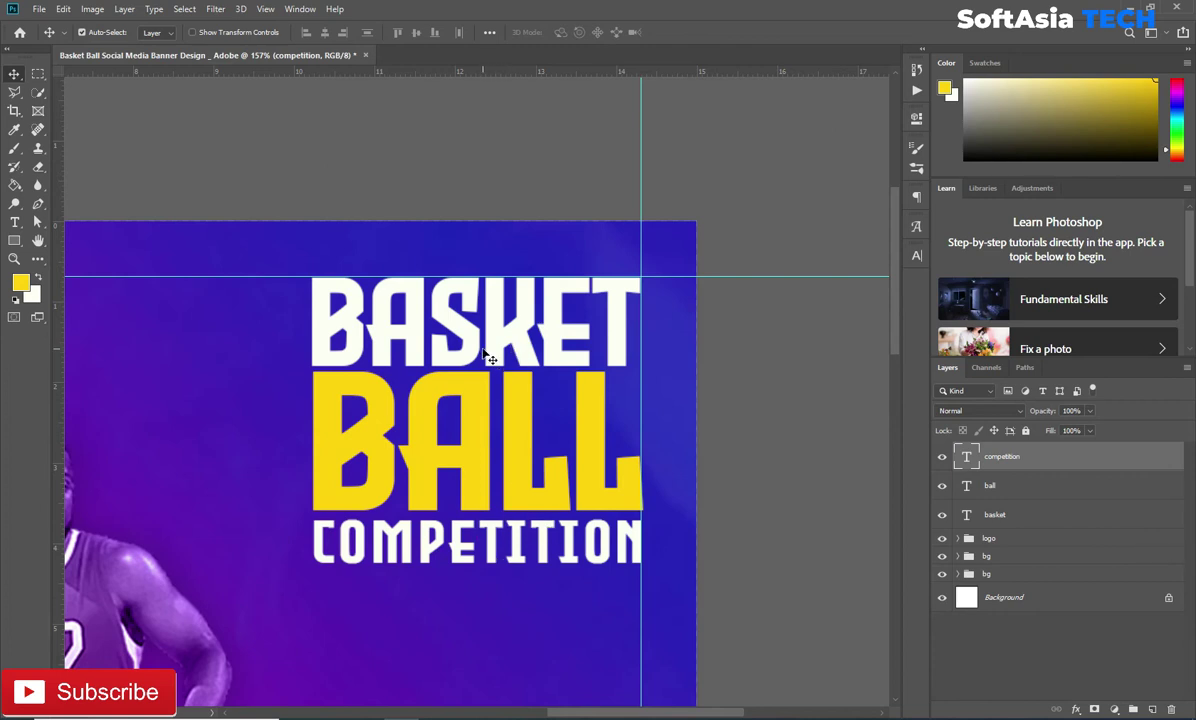
- Align BALL with BASKET and group BASKET, BALL and COMPETITION as 'main text'
left_click_drag(477, 381, 474, 381)
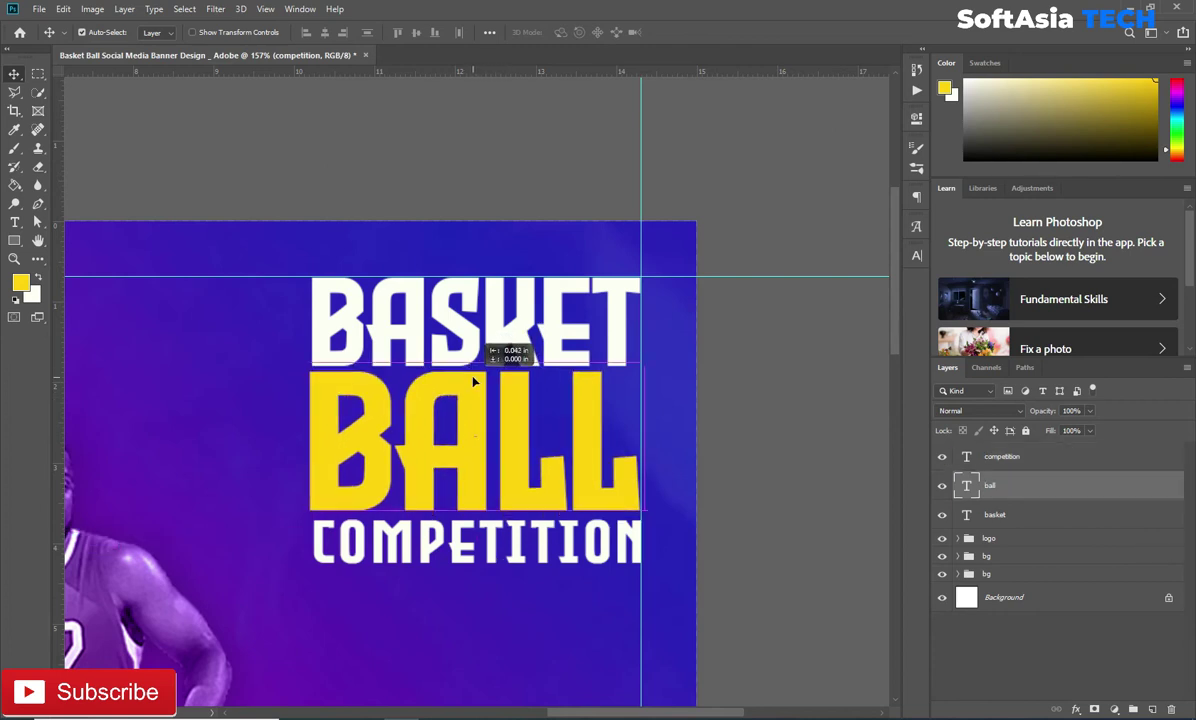
left_click_drag(474, 381, 477, 381)
left_click(1023, 520)
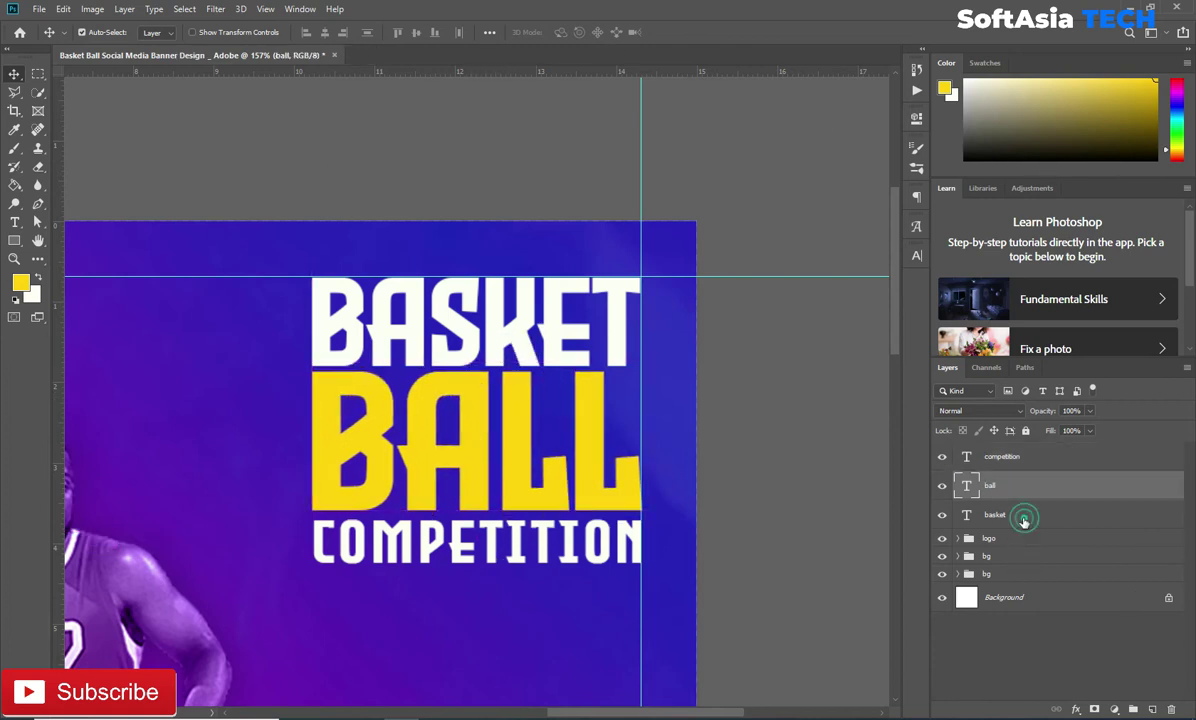
left_click(1030, 456, "shift")
key("ctrl+g")
double_click(990, 458)
type("main text")
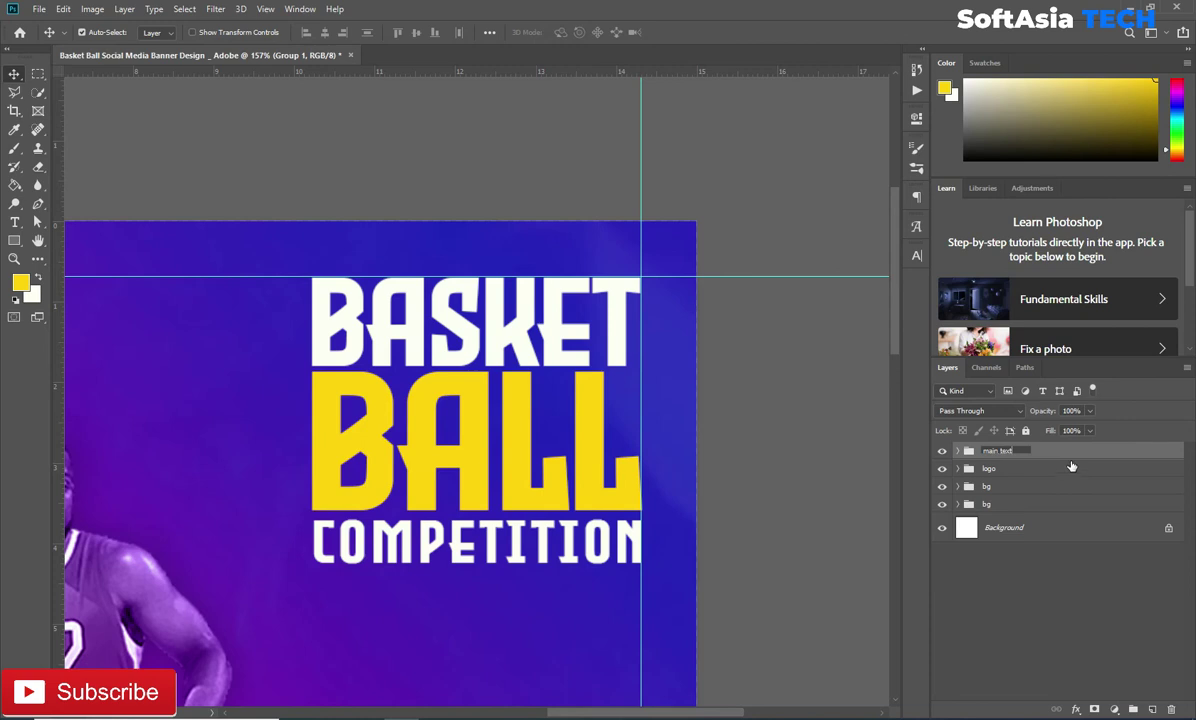
key("Return")
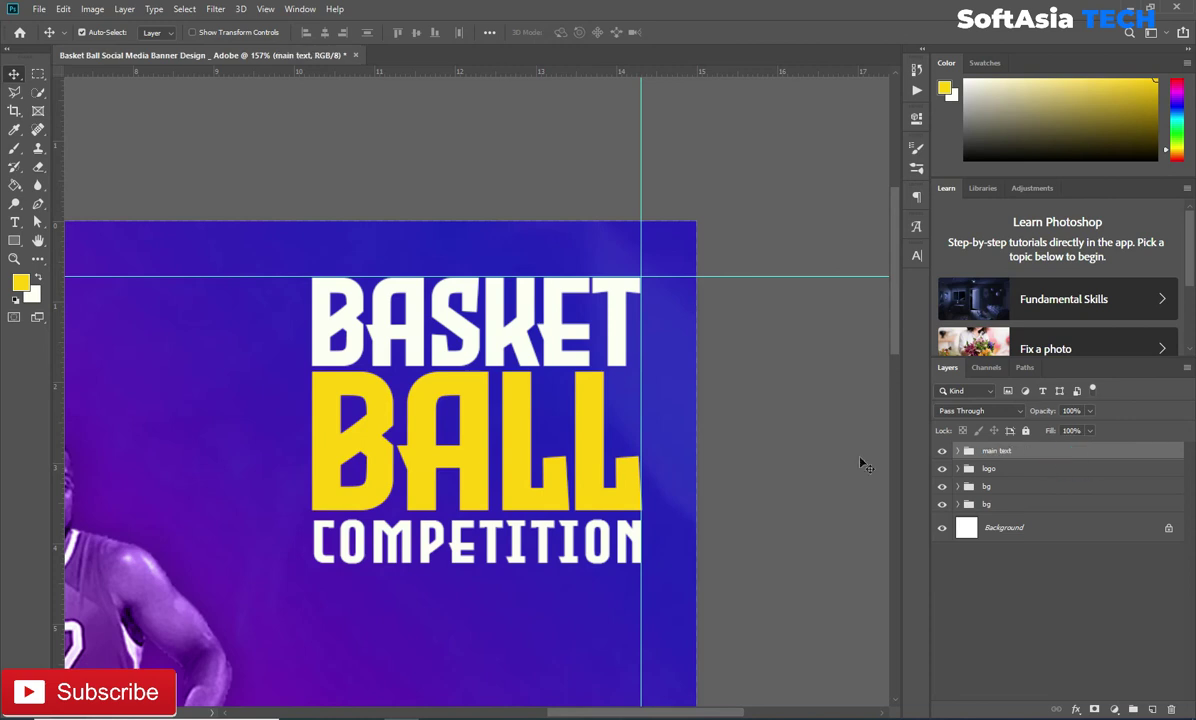
left_click_drag(520, 591, 582, 545)
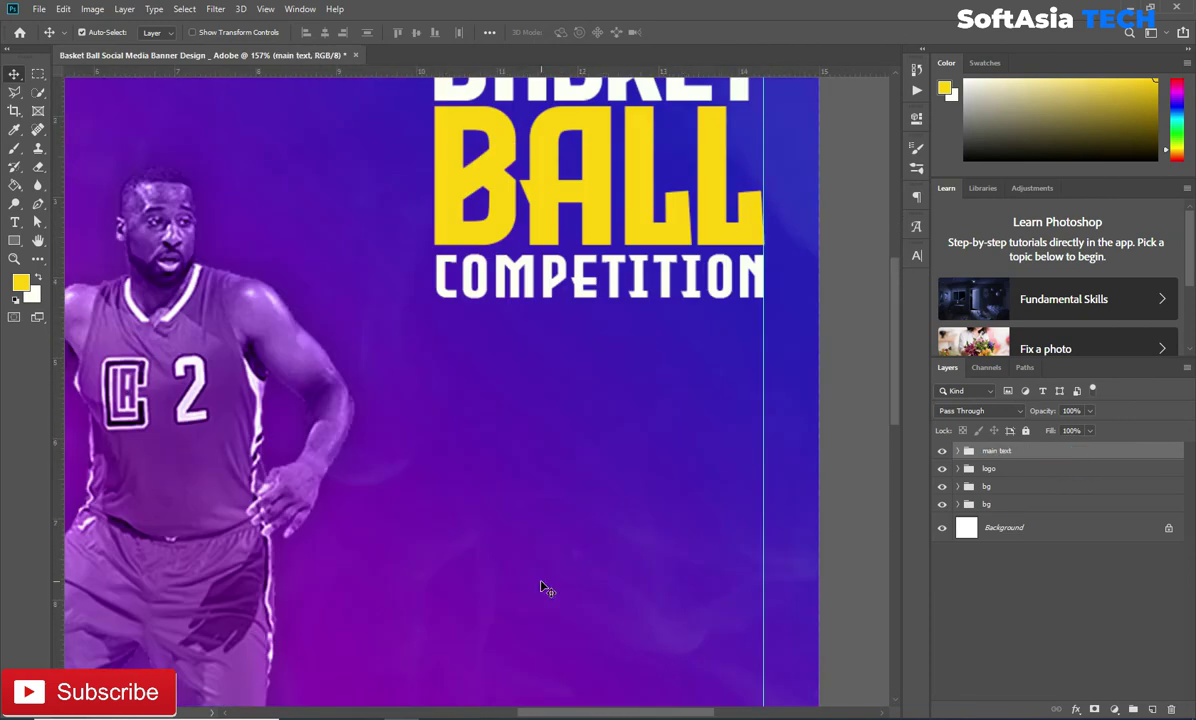
- Type the three-line tagline ARE / YOU / READY! beside the player
key("t")
left_click(441, 497)
key("BackSpace")
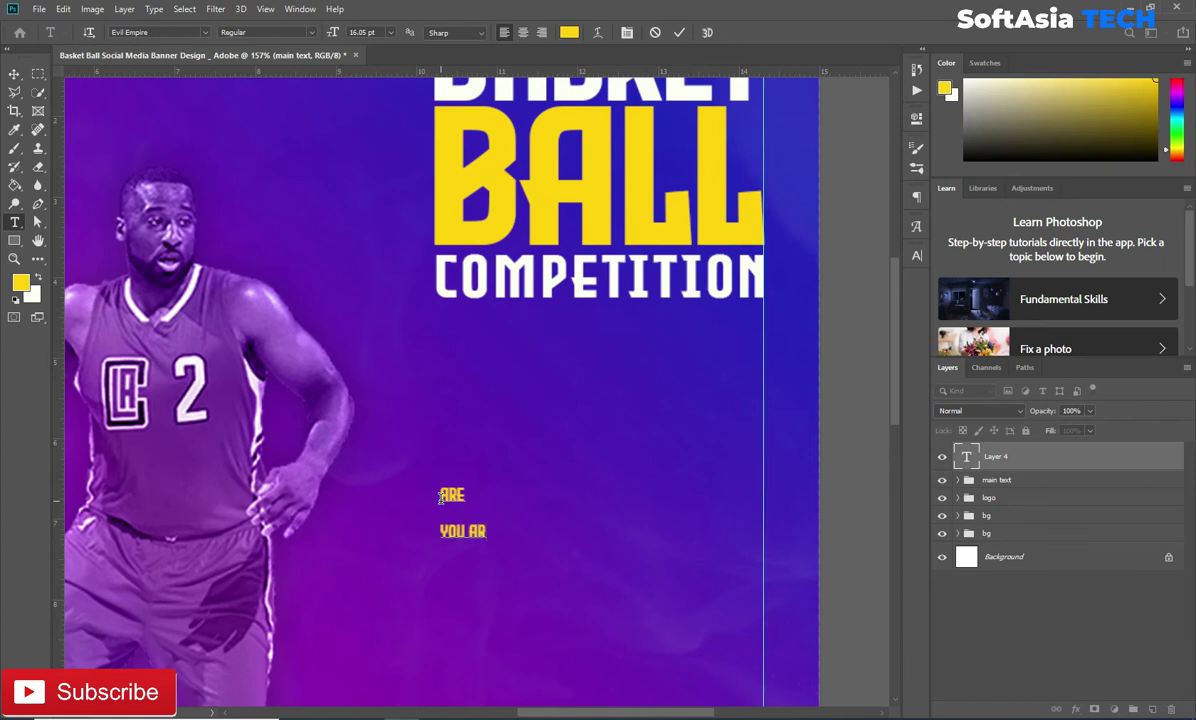
key("ctrl+z")
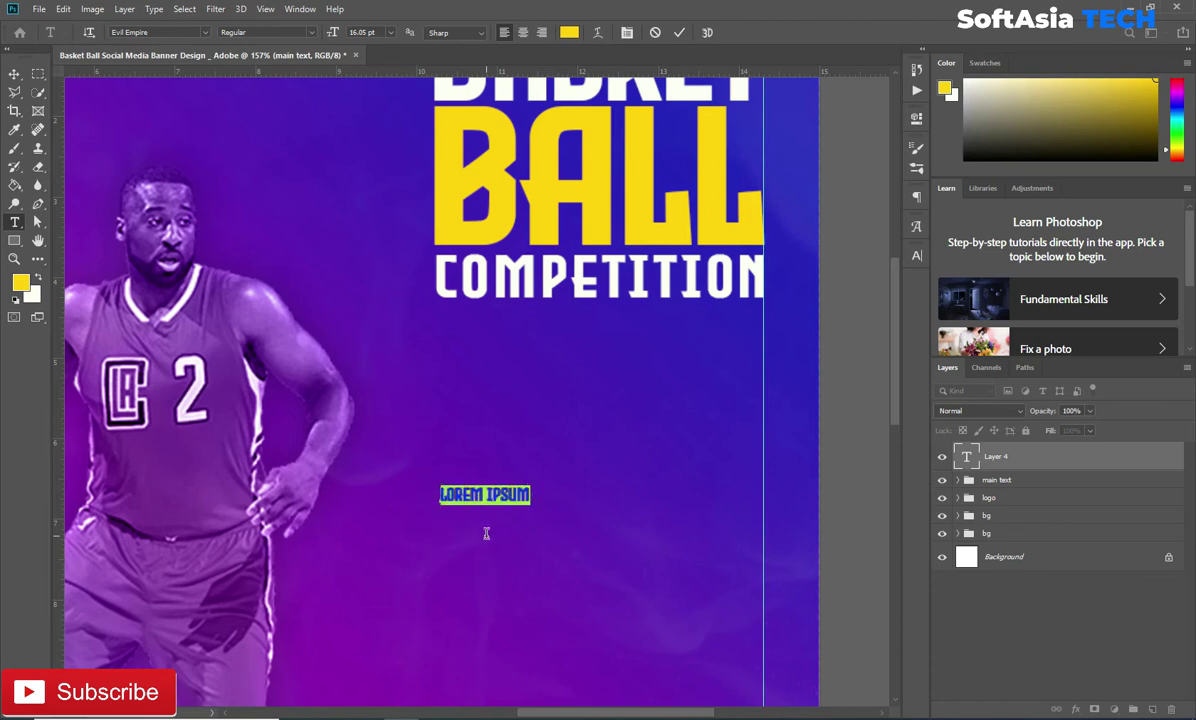
key("BackSpace")
type("ARE")
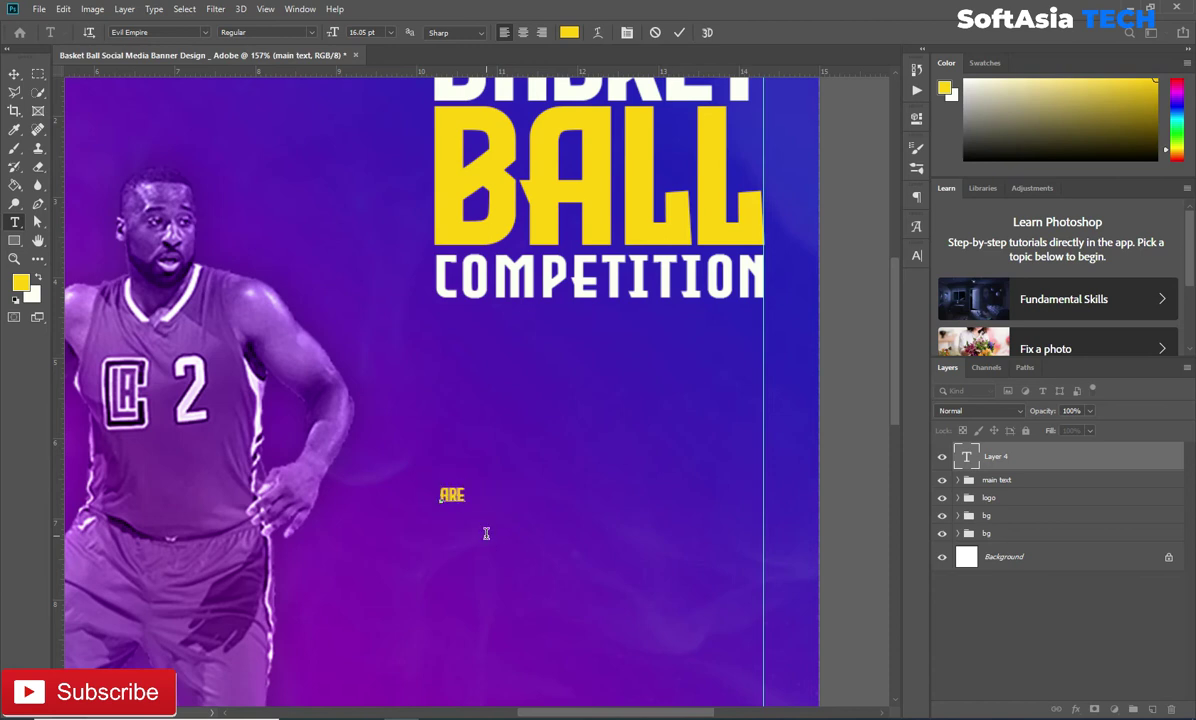
key("Return")
type("YOU ")
type("READY!")
left_click(1041, 454)
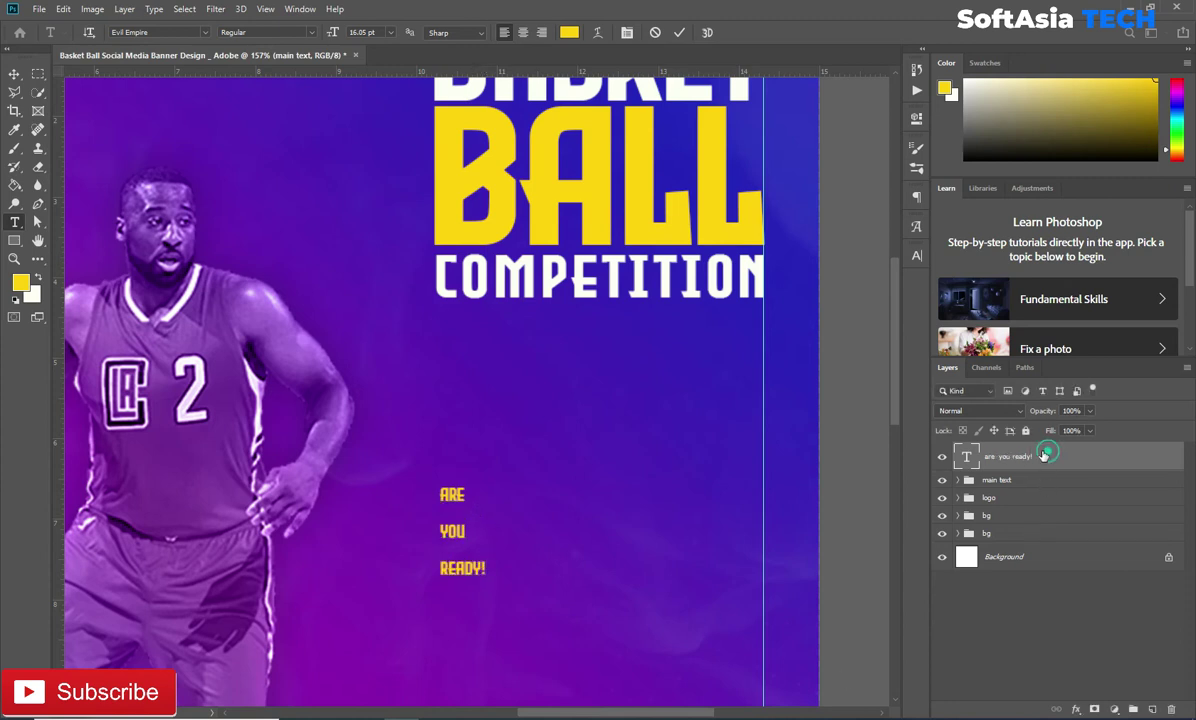
- Enlarge the tagline to about 240%
key("ctrl+t")
mouse_move(487, 487)
left_mouse_down()
mouse_move(668, 342)
mouse_move(454, 449)
mouse_move(449, 500)
left_mouse_up()
left_click(690, 33)
key("c")
left_click_drag(520, 525, 569, 339)
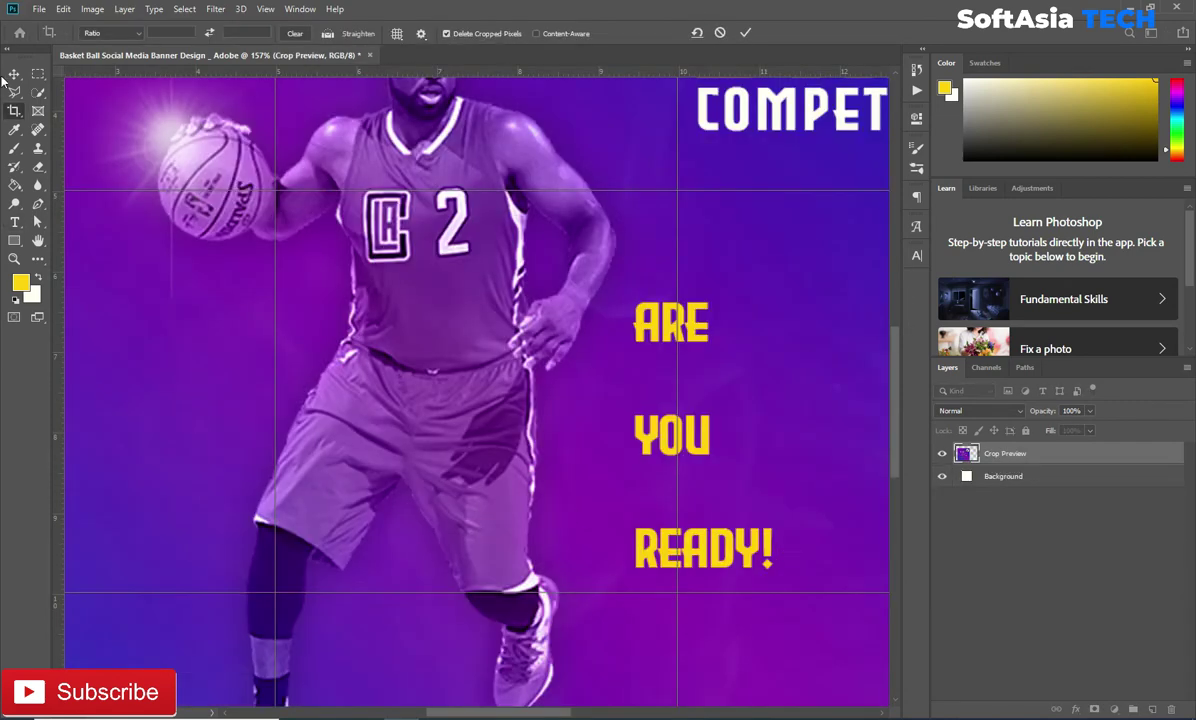
- Cancel the stray crop and enlarge the ARE YOU READY! text, shifting it down-left
left_click(14, 74)
scroll(358, 366, "up", 2)
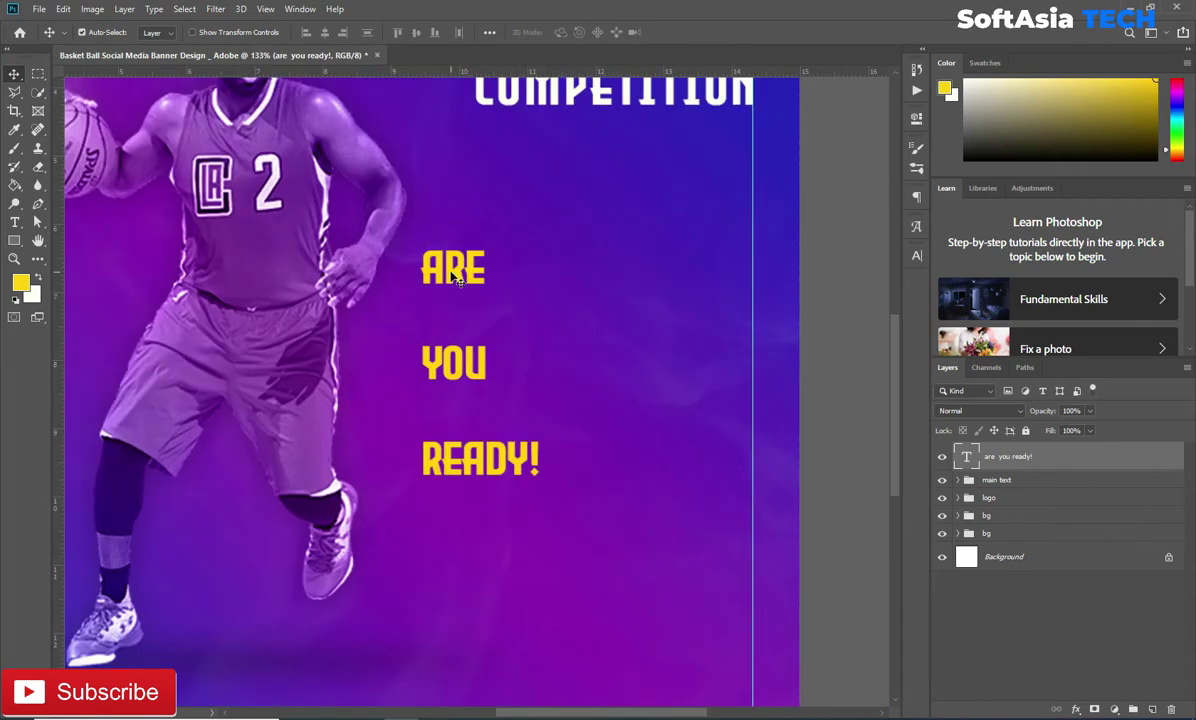
key("ctrl+t")
left_click_drag(547, 227, 577, 173)
left_click_drag(542, 279, 530, 304)
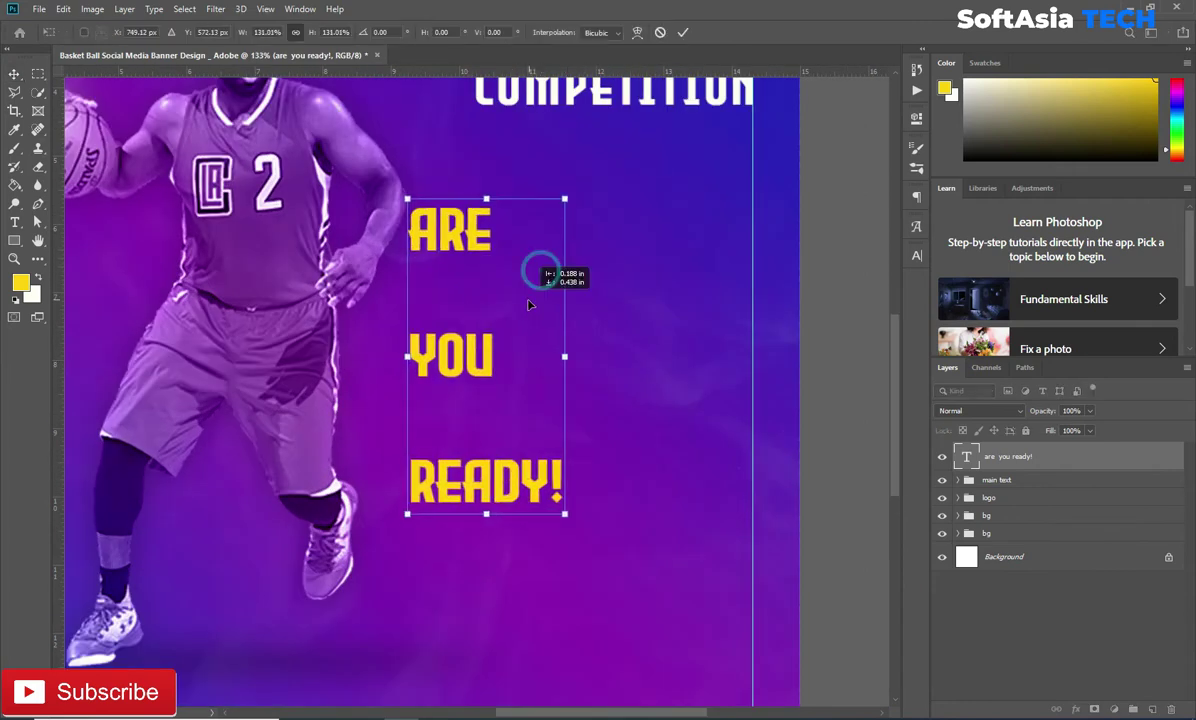
left_click(683, 32)
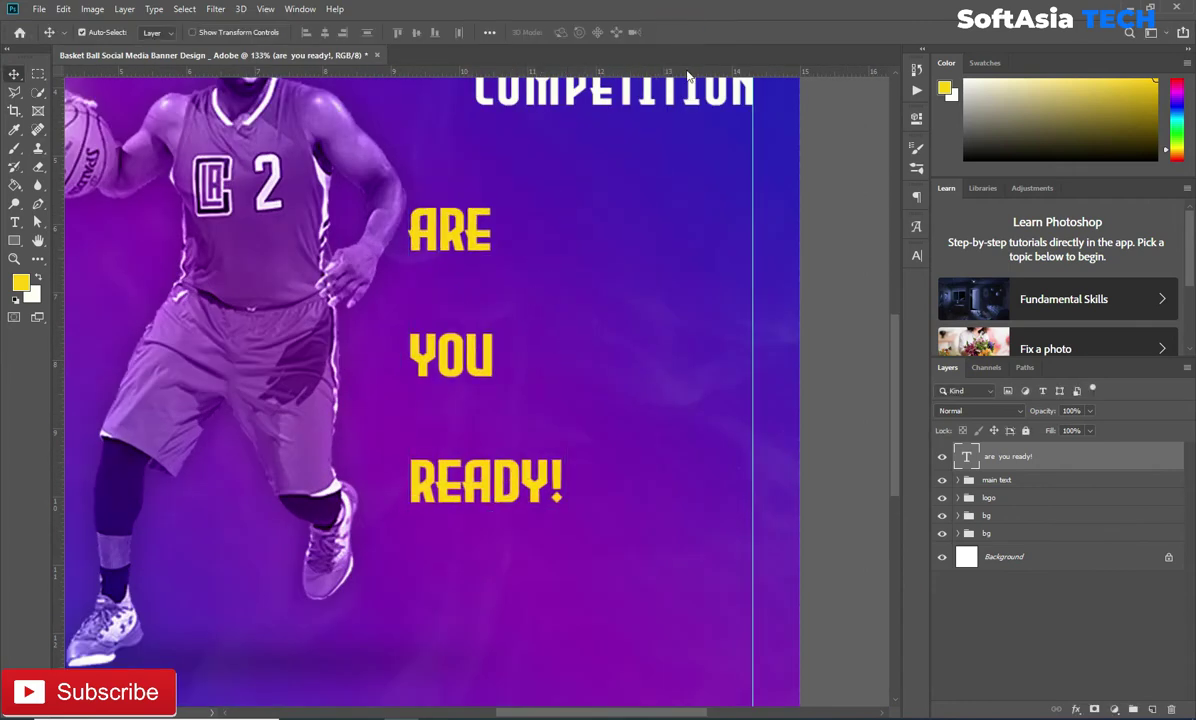
- Tighten the tagline's leading and scale it to about 167% beside the player
left_click(917, 255)
left_click_drag(838, 293, 783, 302)
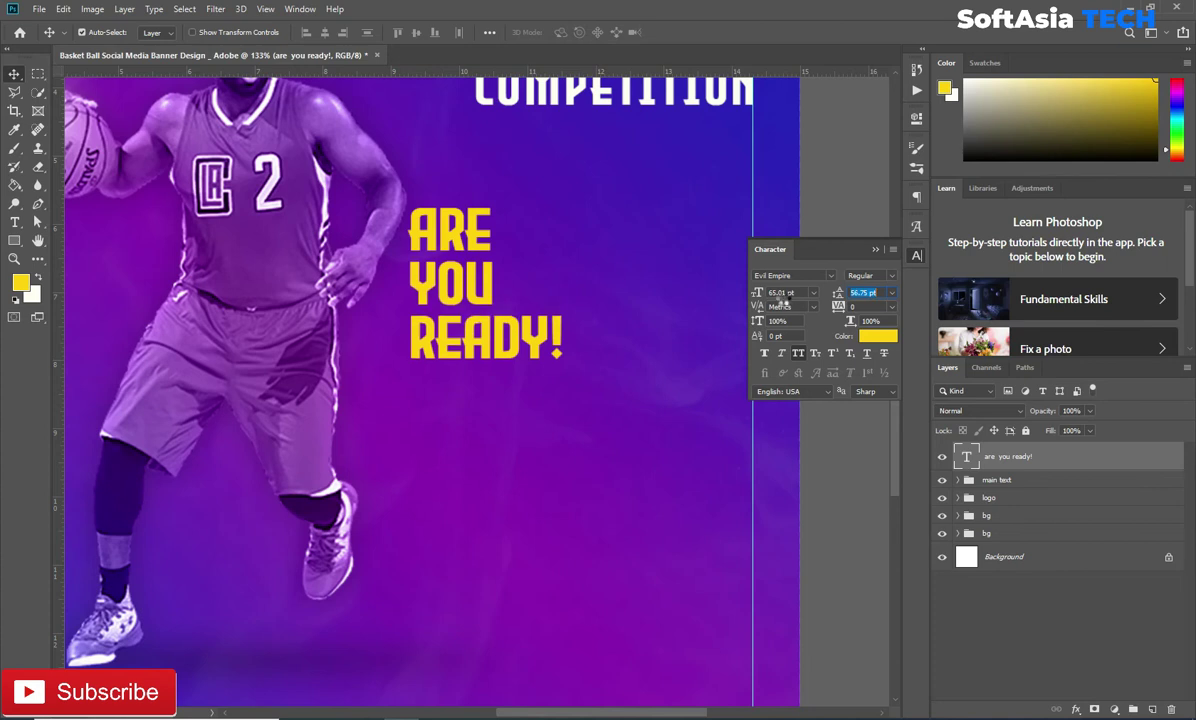
left_click(875, 249)
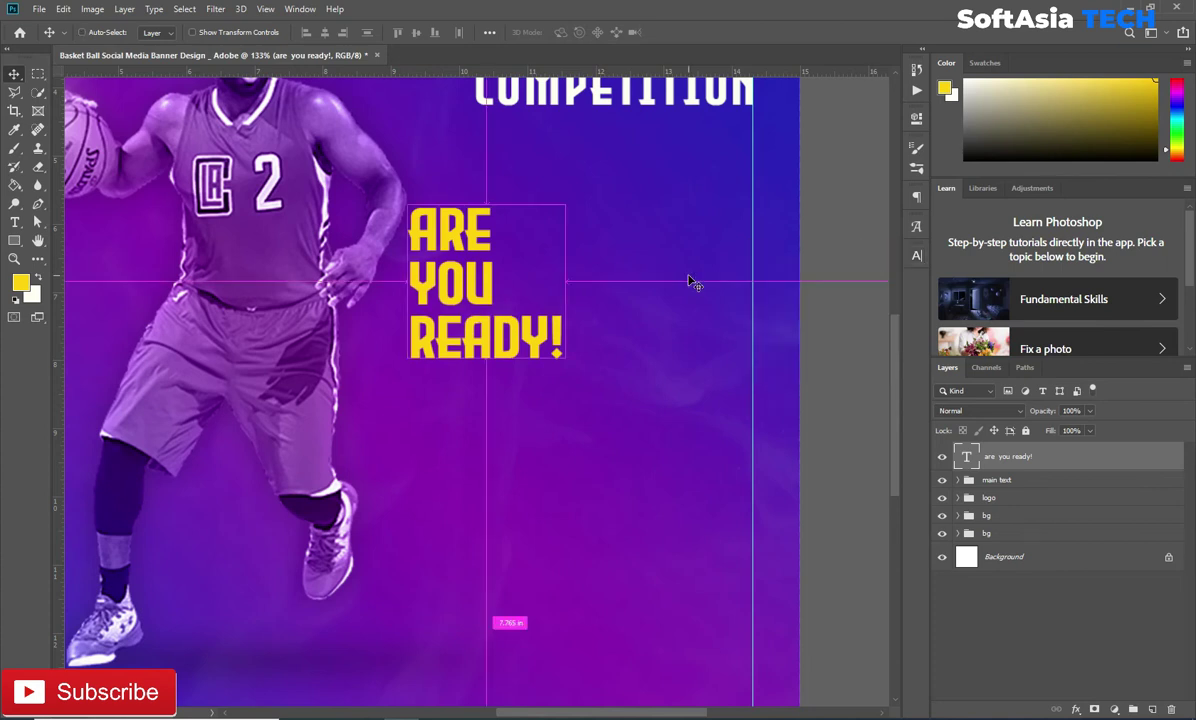
key("ctrl+t")
left_click_drag(565, 198, 655, 97)
left_click_drag(574, 219, 563, 352)
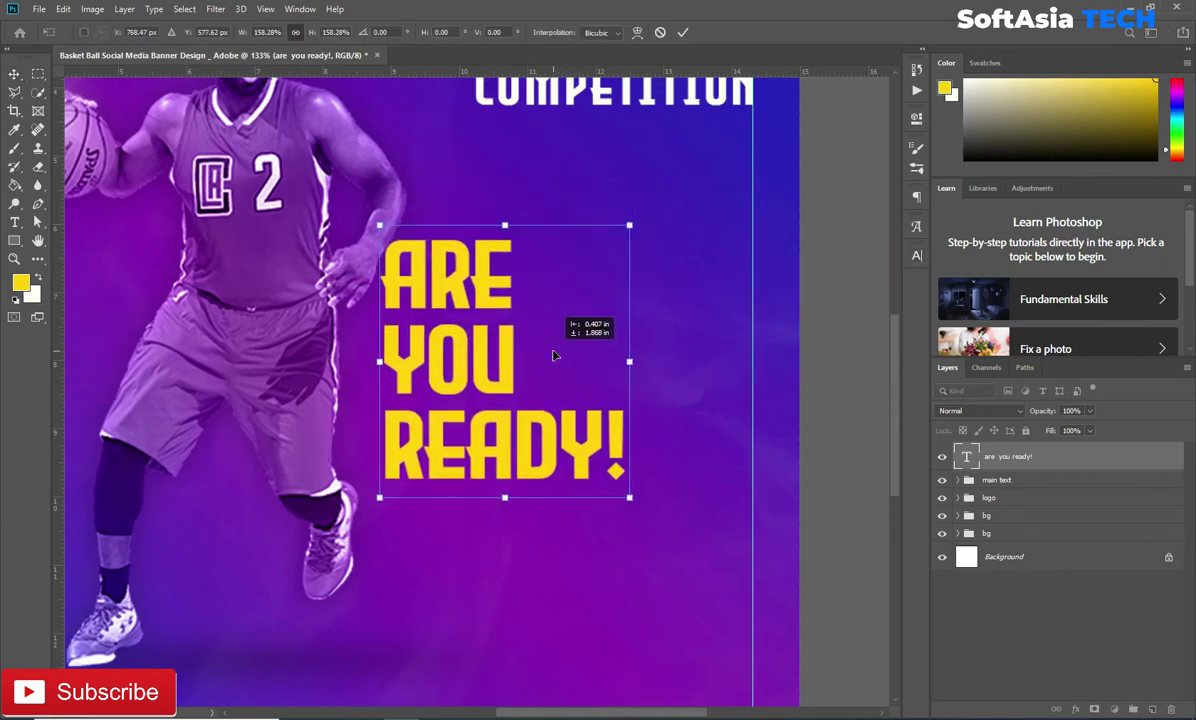
left_click_drag(639, 223, 653, 208)
mouse_move(574, 267)
left_mouse_down()
mouse_move(541, 327)
mouse_move(548, 318)
left_mouse_up()
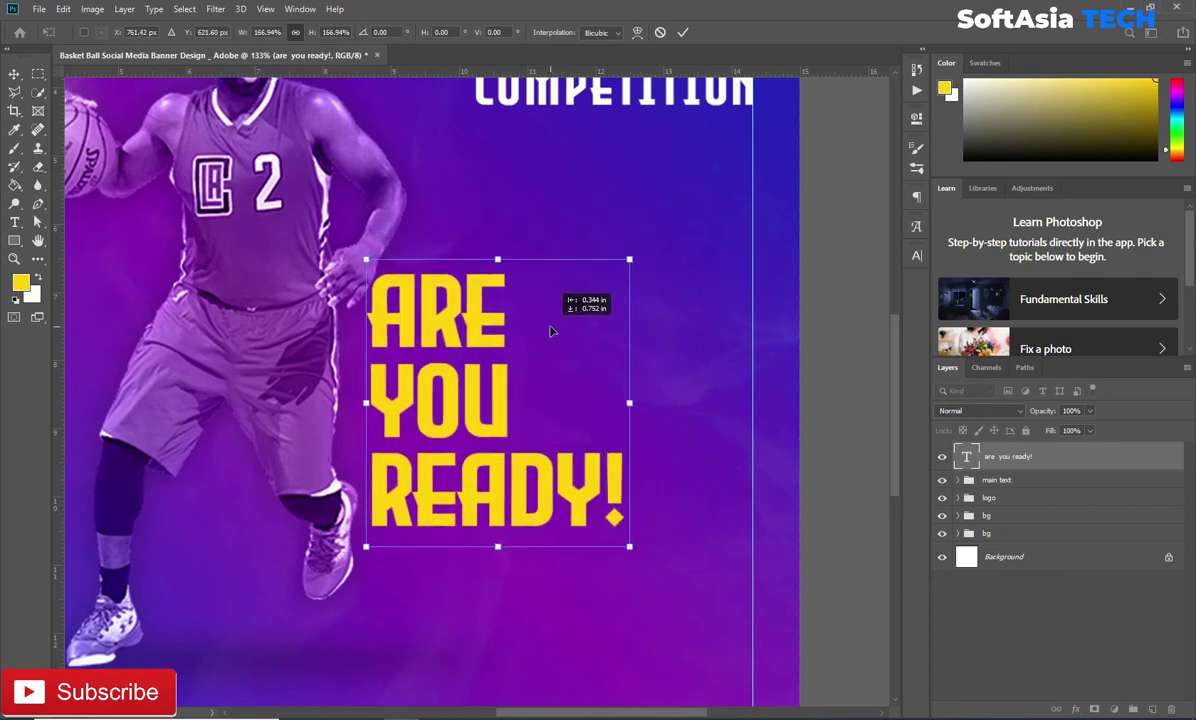
left_click(682, 33)
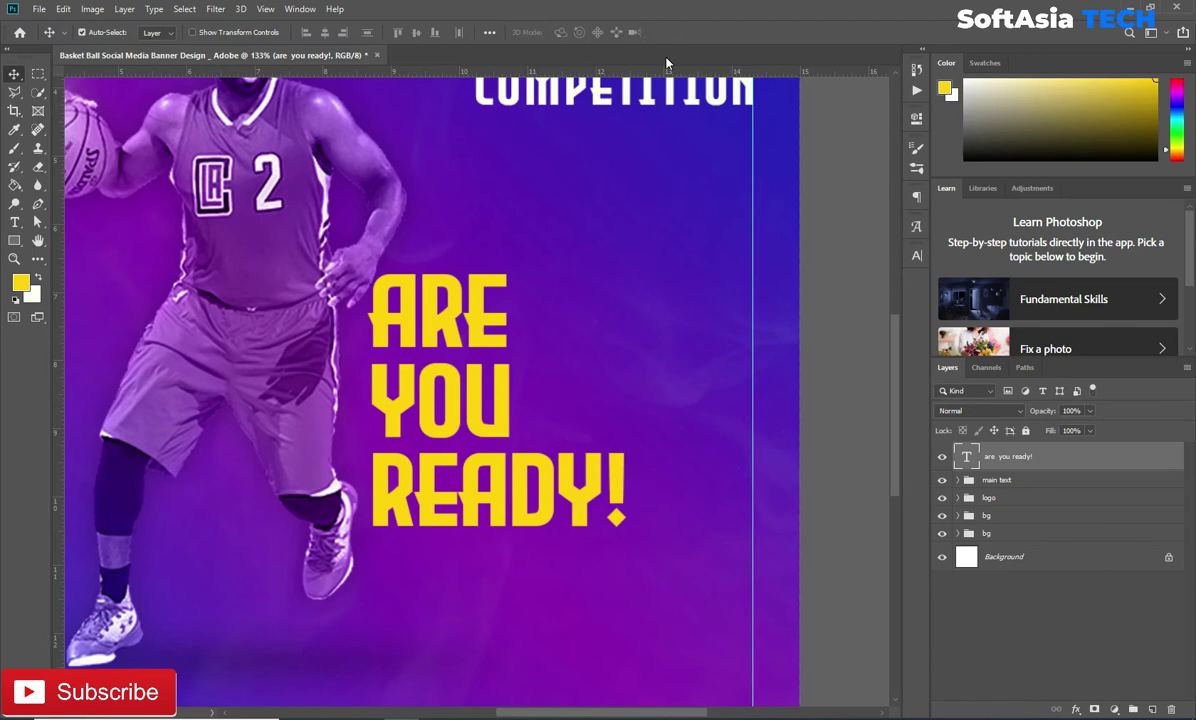
- Set the tagline leading to 112.74 pt and scale it up a further 107%
left_click(916, 255)
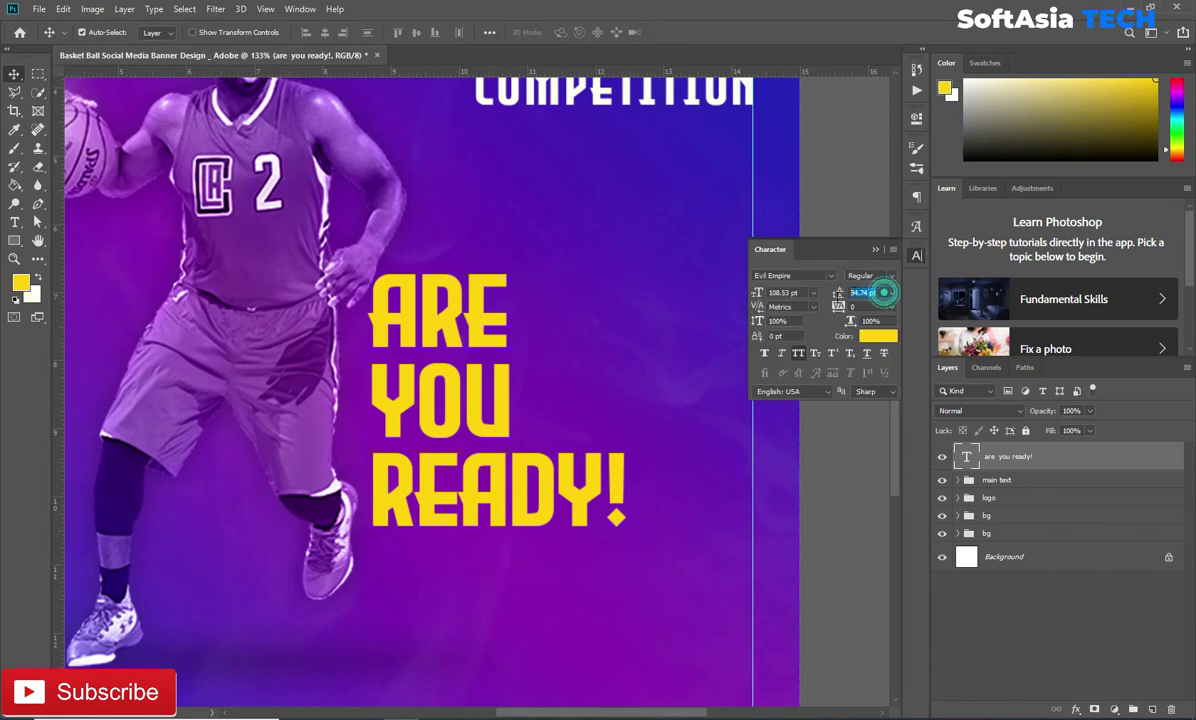
left_click_drag(840, 293, 852, 293)
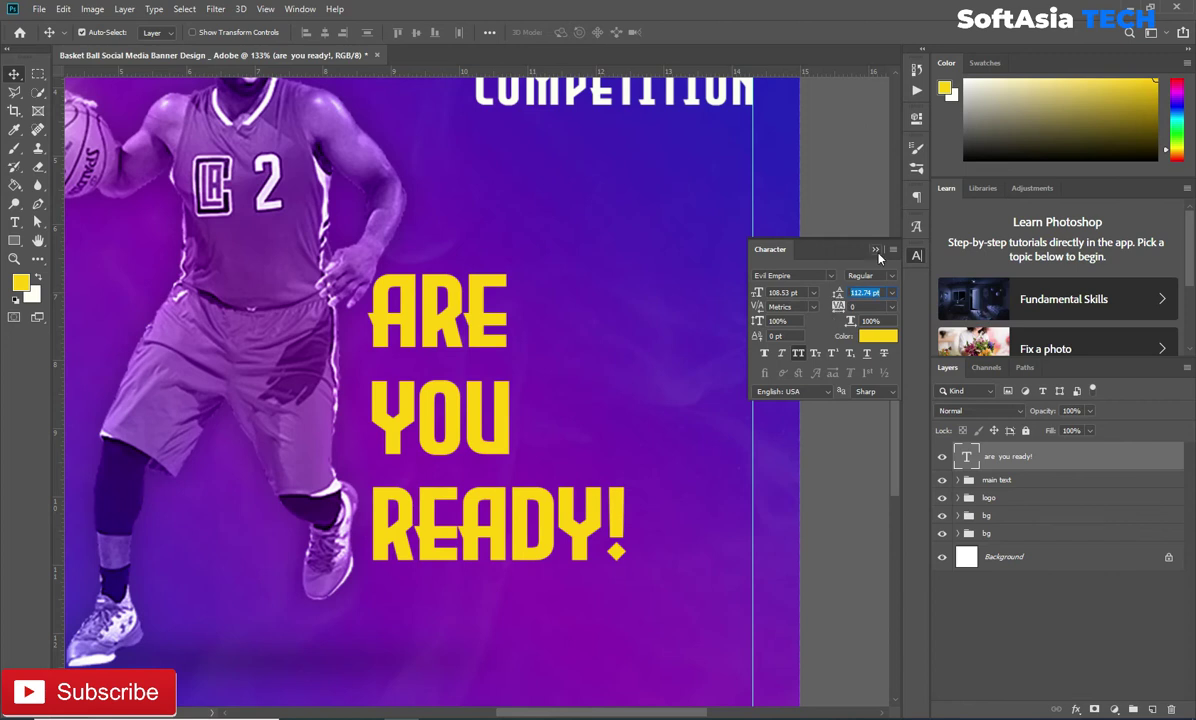
left_click(875, 250)
key("ctrl+t")
mouse_move(646, 248)
left_mouse_down()
mouse_move(576, 316)
mouse_move(576, 331)
left_mouse_up()
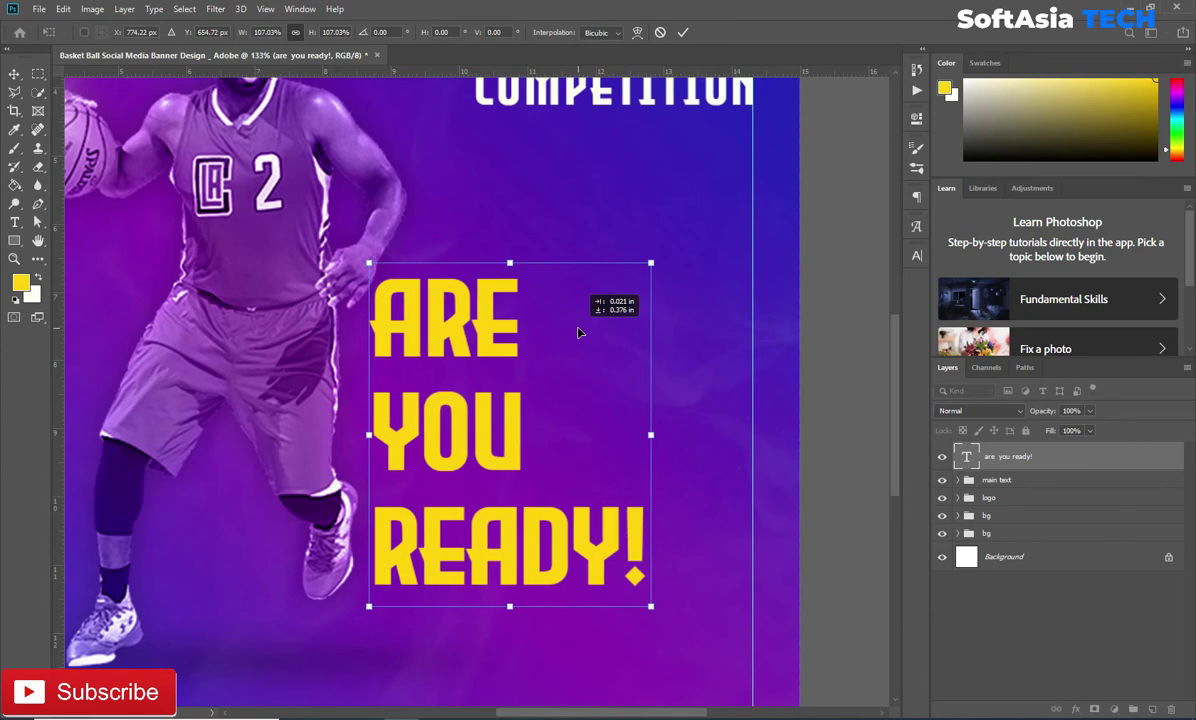
left_click(683, 32)
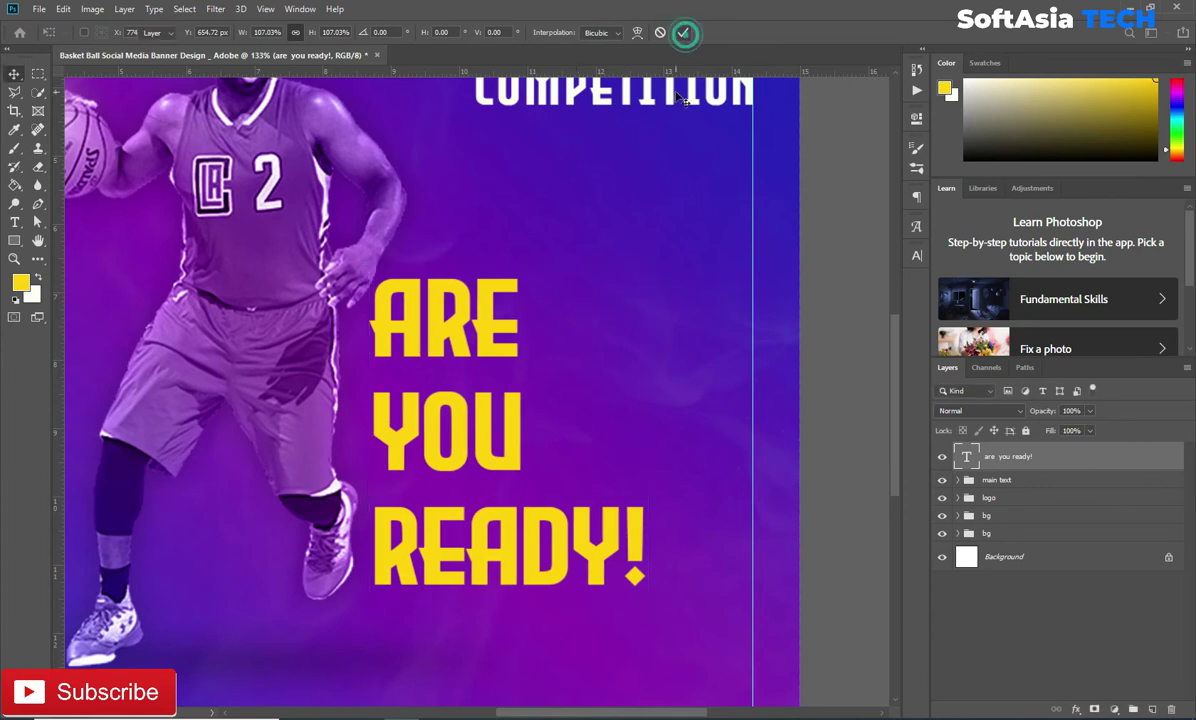
- Add a white 3 px Stroke layer style to the ARE YOU READY! text
double_click(1073, 458)
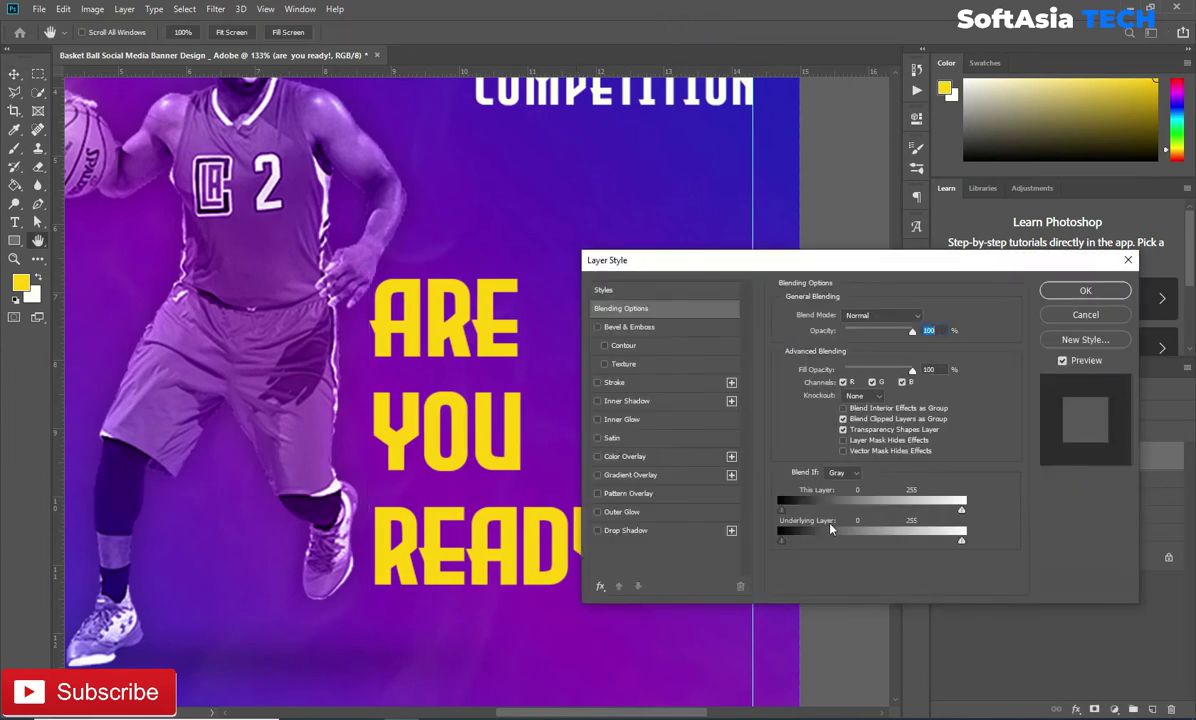
left_click(643, 387)
left_click(813, 418)
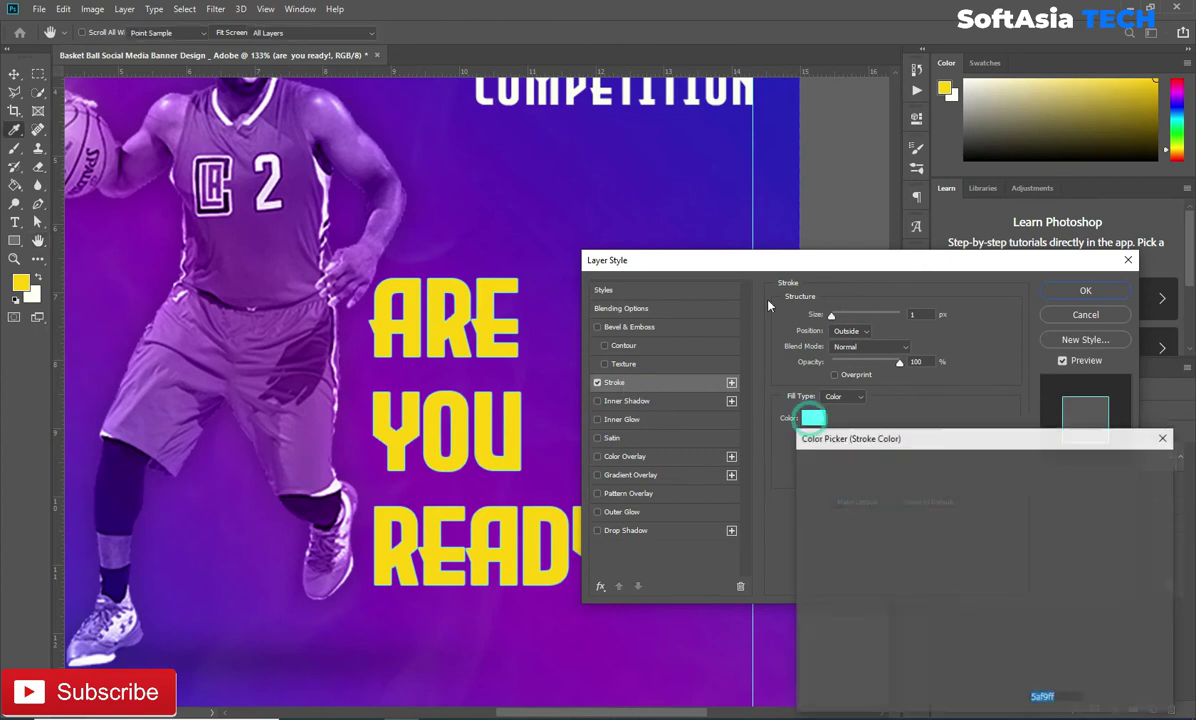
left_click(533, 87)
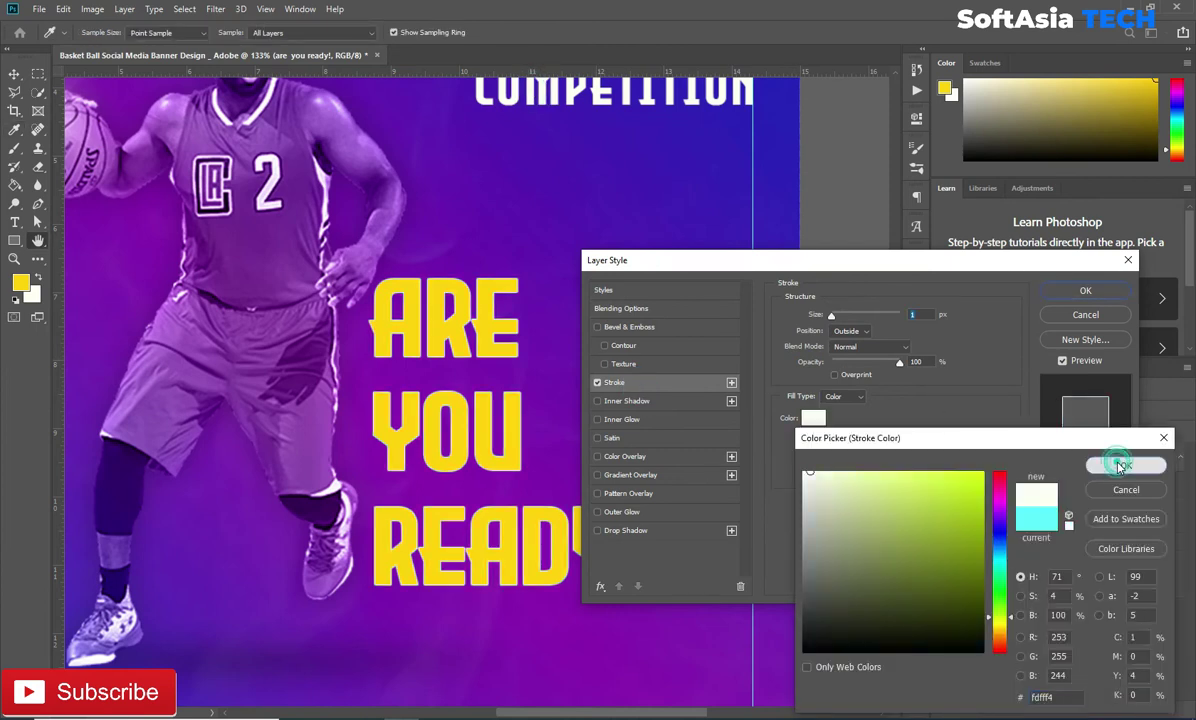
left_click(1126, 465)
left_click(922, 314)
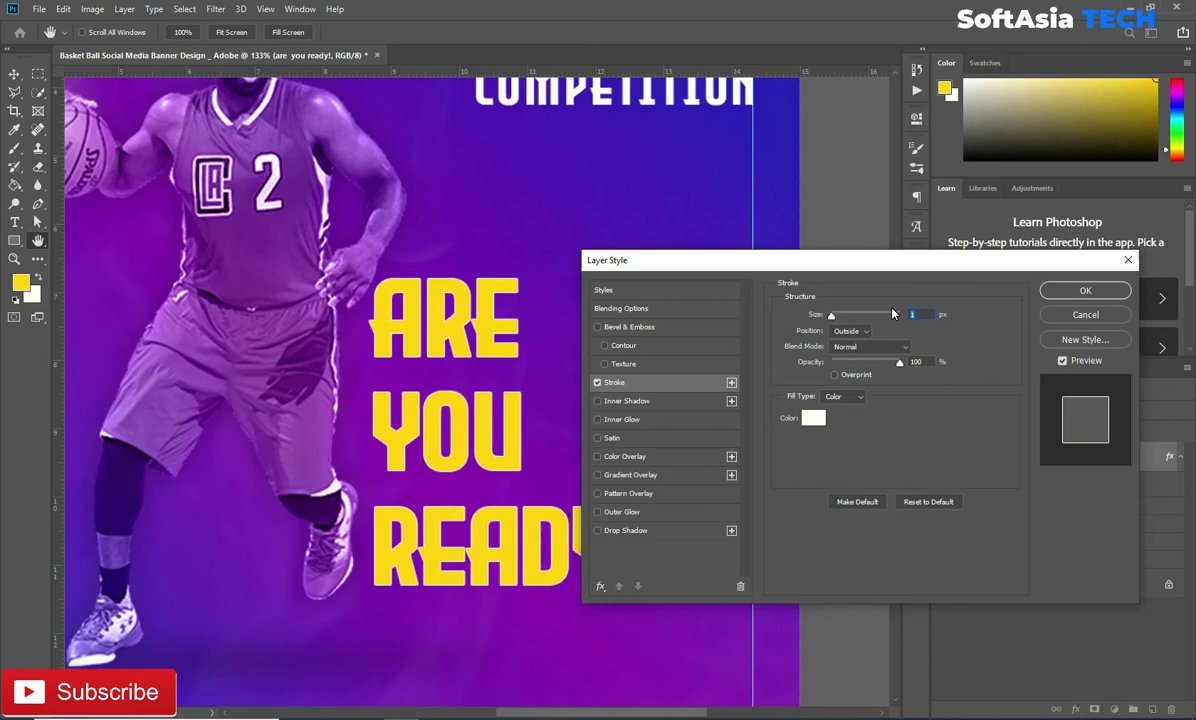
type("3")
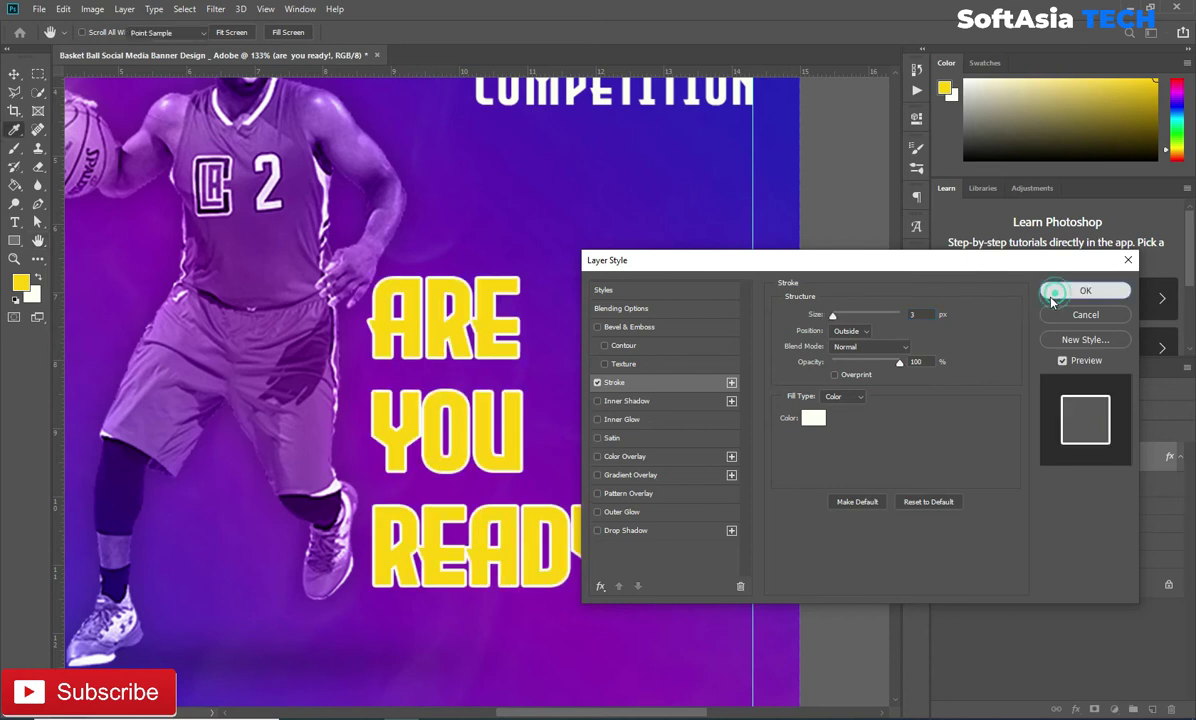
left_click(1085, 290)
- Set the text layer's Fill to 0% and thin the stroke to 2 px
left_click(1089, 430)
left_click_drag(1089, 448, 977, 441)
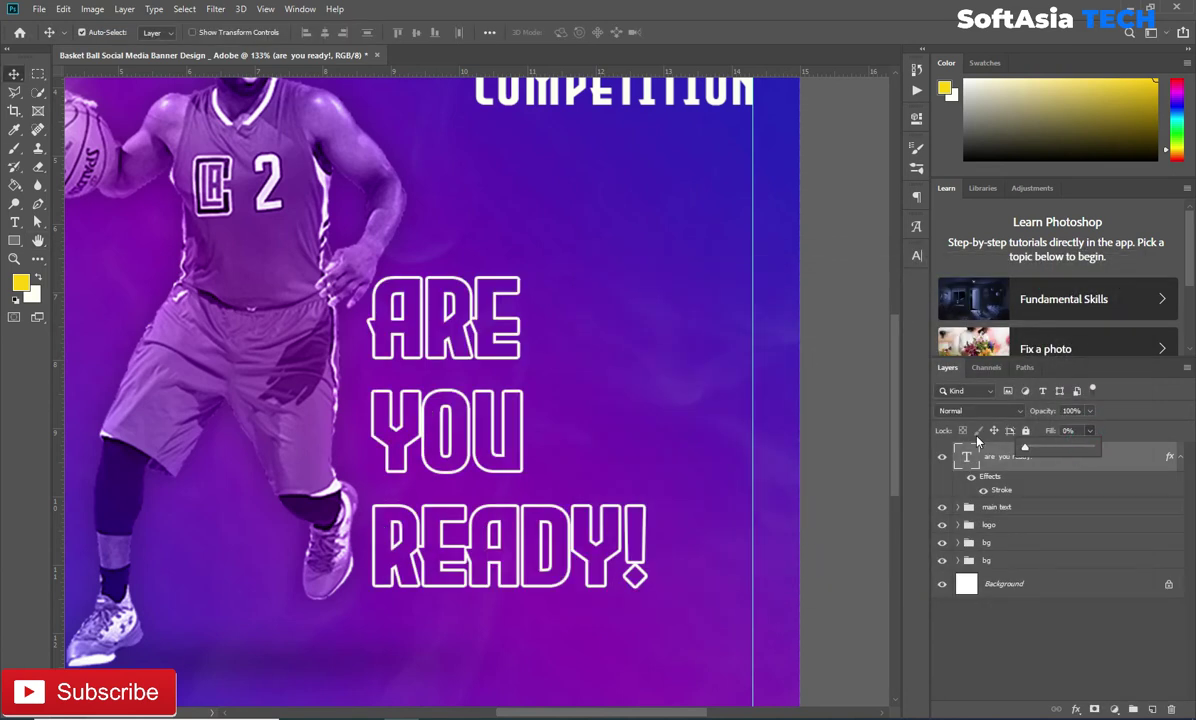
left_click(997, 476)
double_click(996, 490)
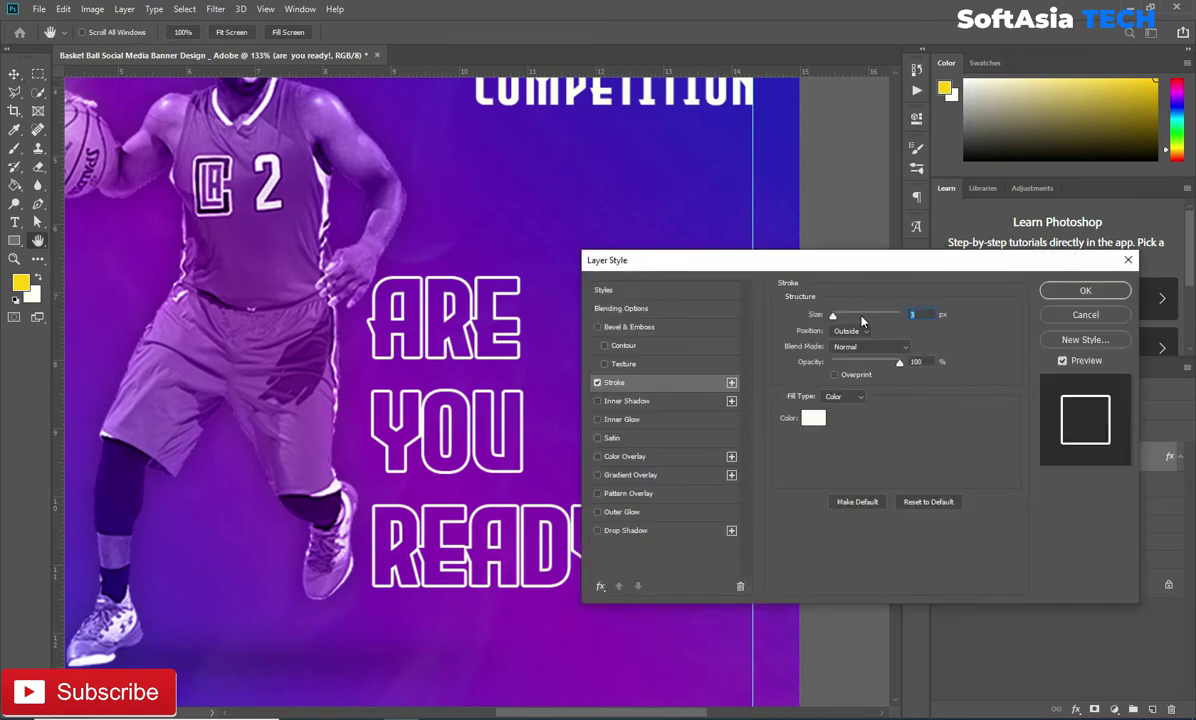
type("2")
key("Return")
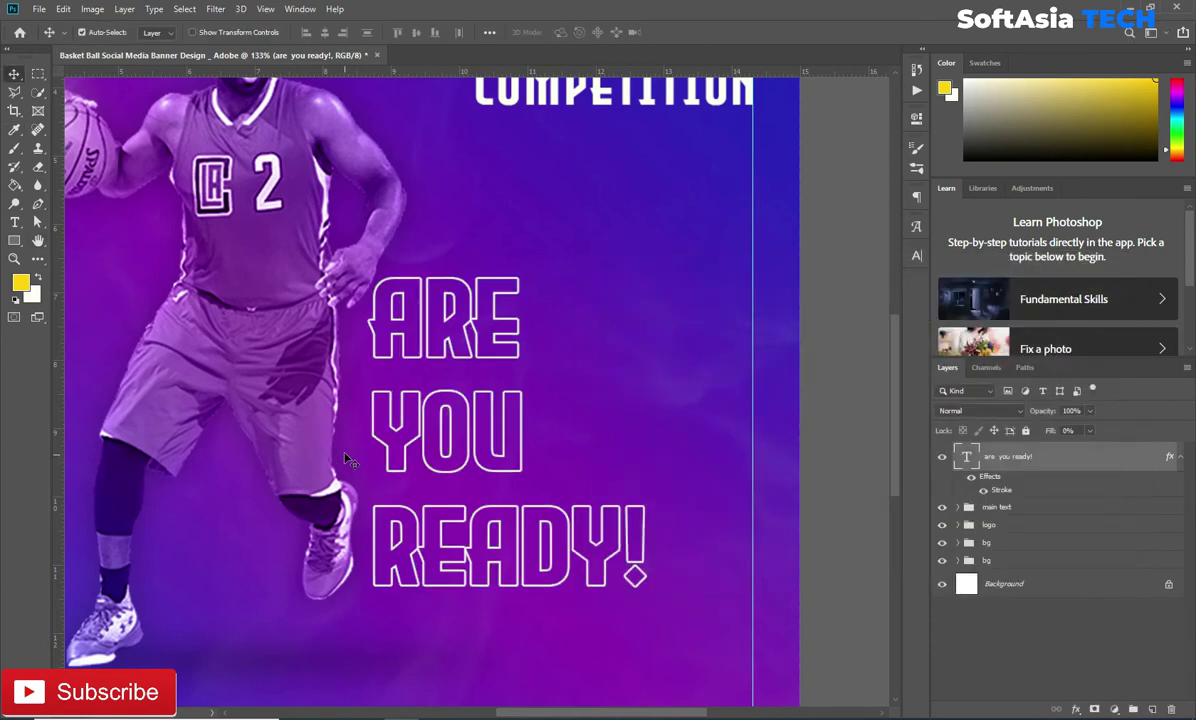
scroll(347, 458, "down", 5, "alt")
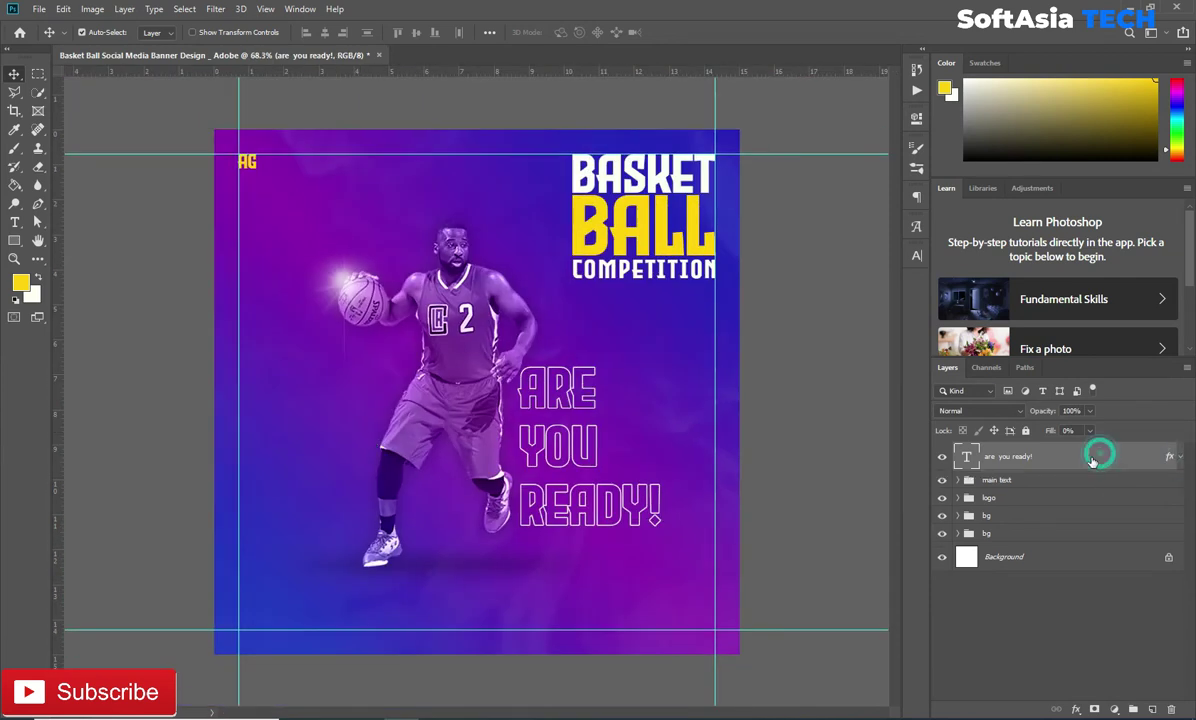
- Group the outlined tagline into a group named 'texture' and nudge it slightly
key("ctrl+g")
double_click(990, 450)
type("texture")
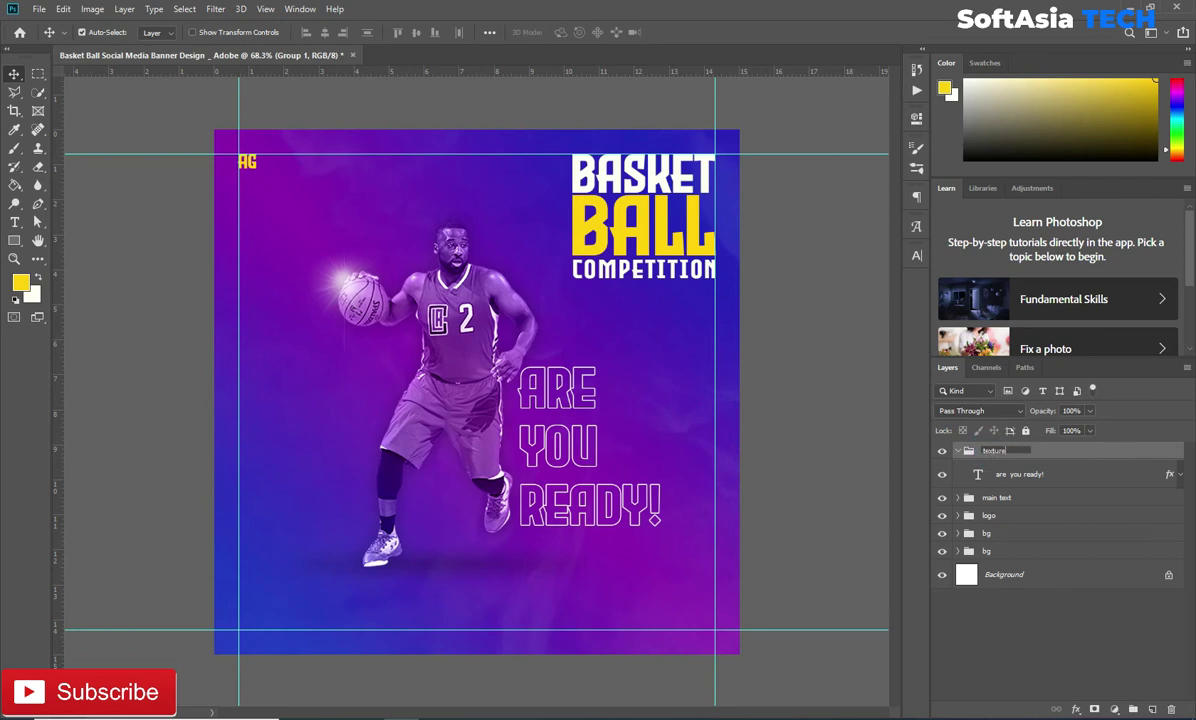
key("Return")
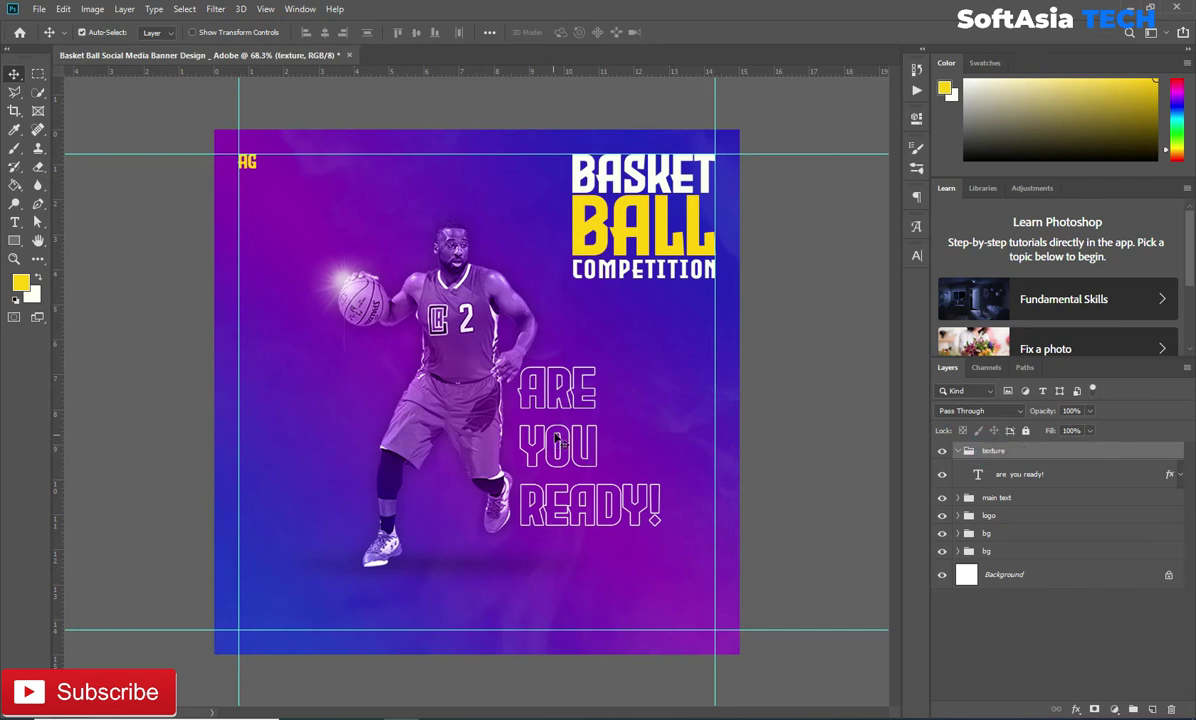
key("ctrl+t")
left_click_drag(550, 438, 554, 440)
left_click(684, 33)
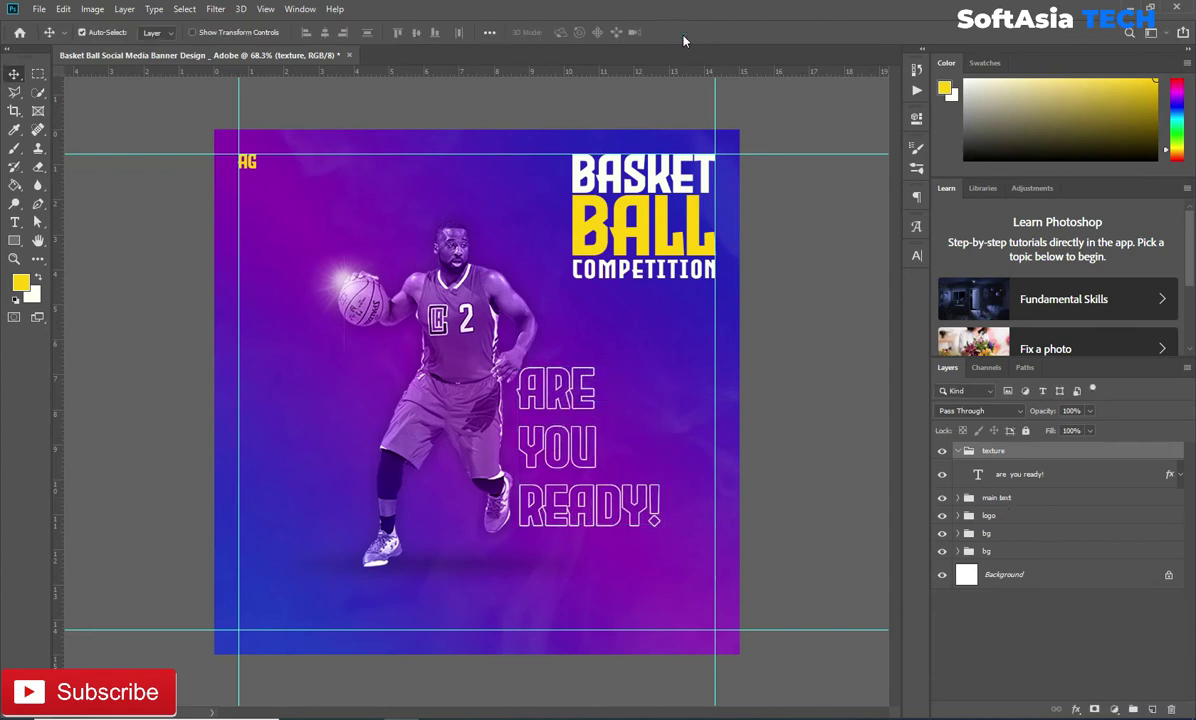
- Widen the tagline's tracking to 75 and change its font to Air Americana
left_click(1044, 474)
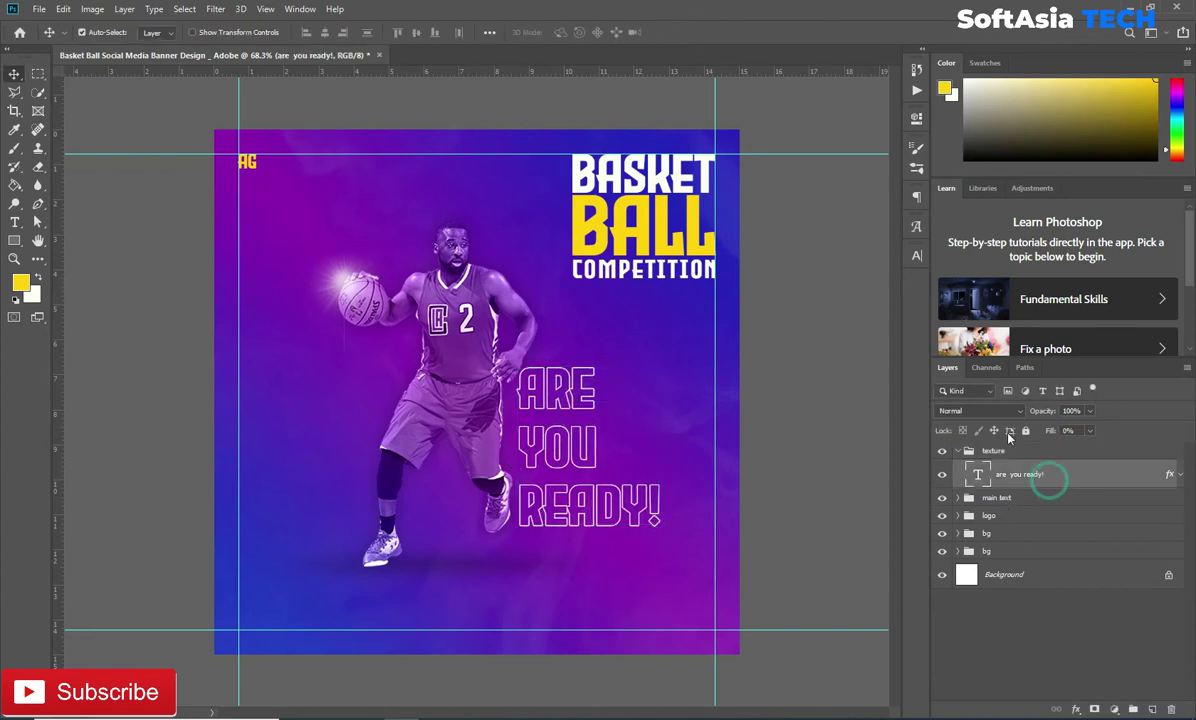
left_click(916, 255)
left_click(891, 306)
left_click(890, 442)
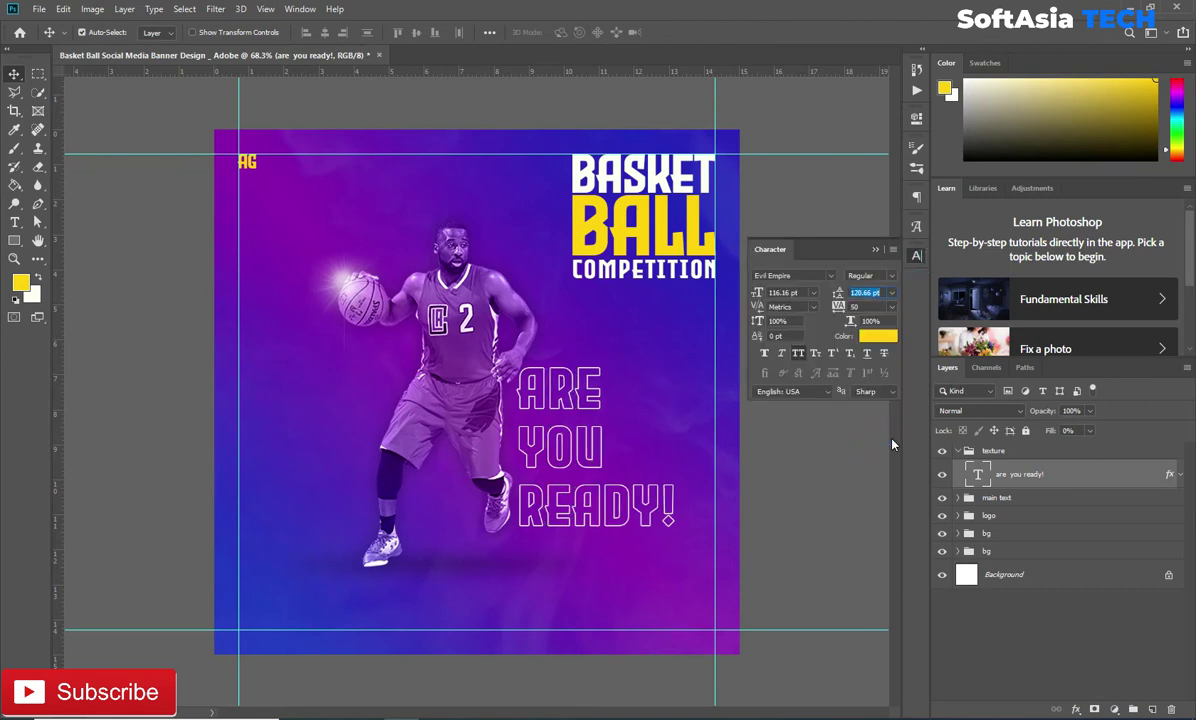
left_click(891, 306)
left_click(873, 454)
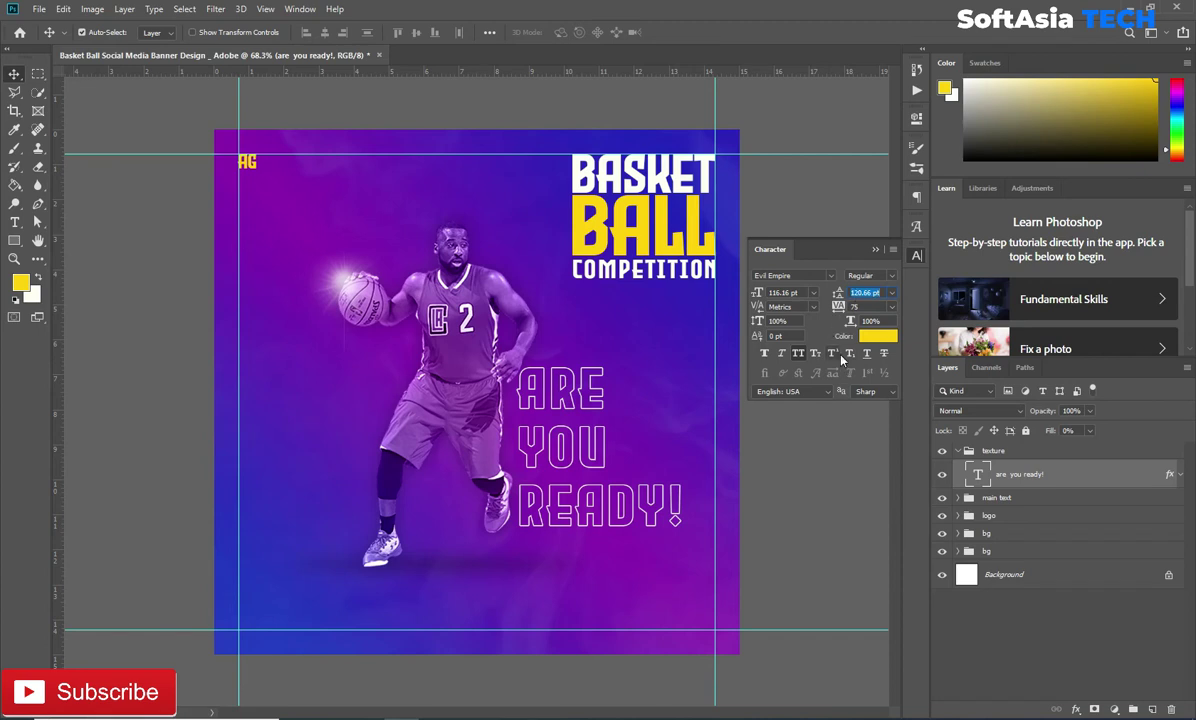
left_click(874, 249)
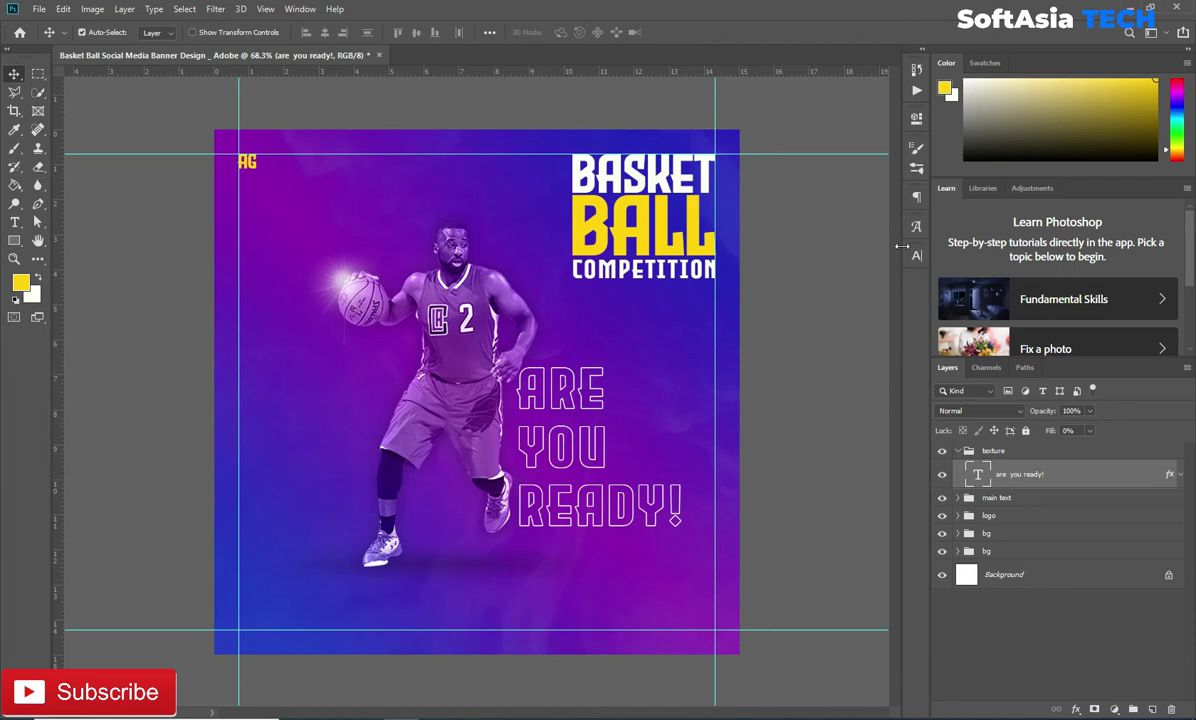
left_click(916, 255)
left_click(831, 277)
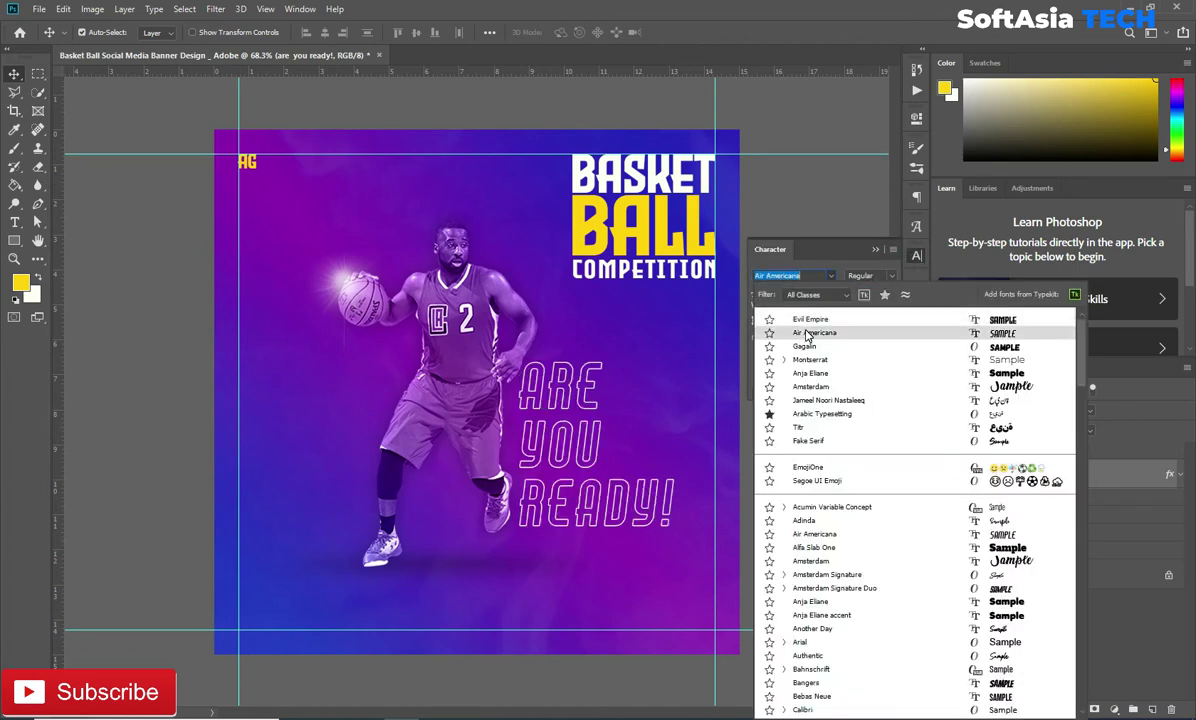
left_click(808, 333)
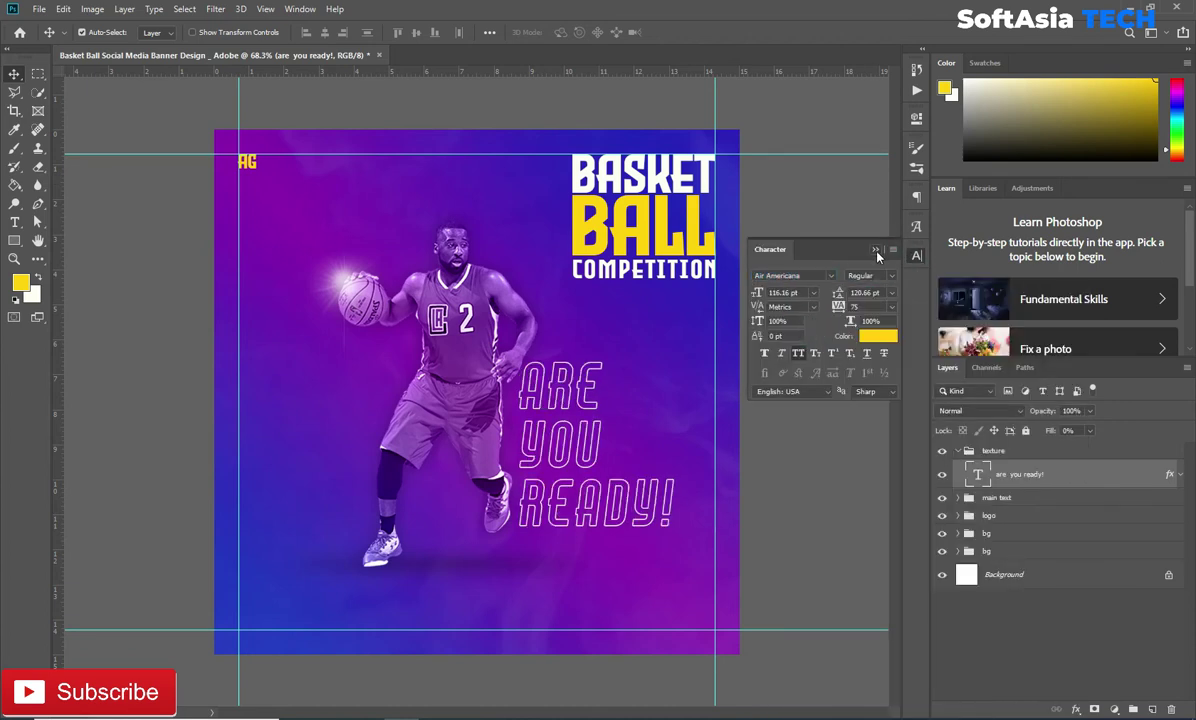
left_click(876, 250)
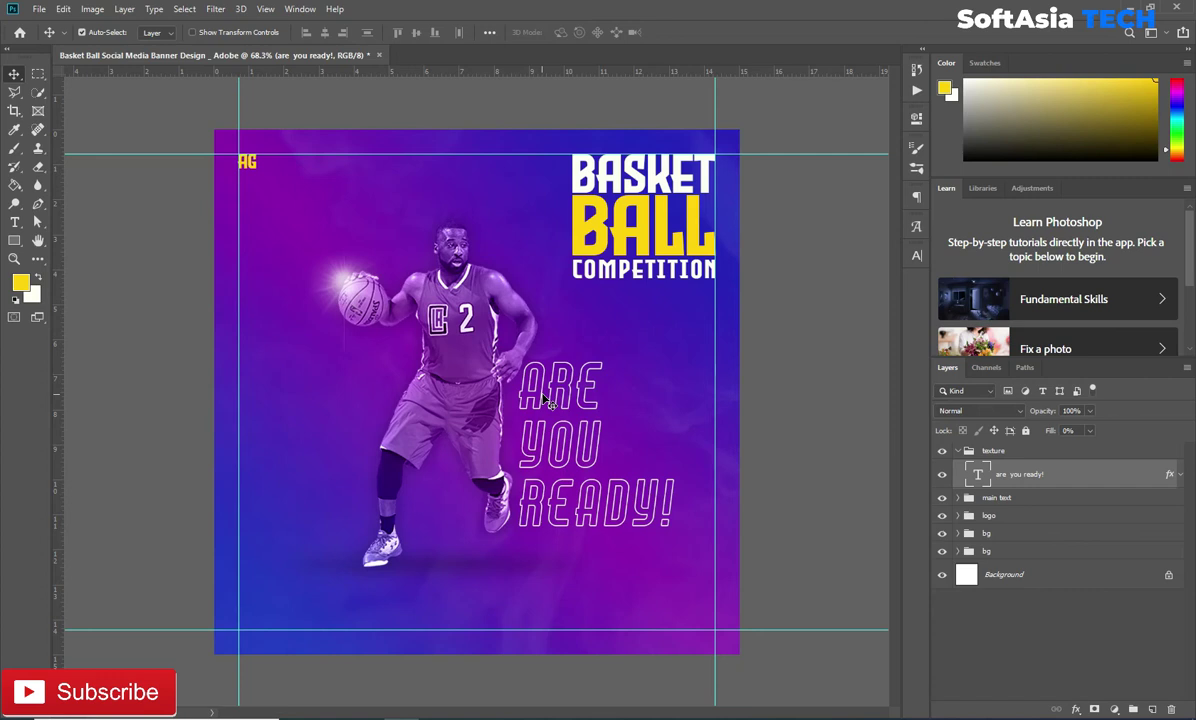
- Shrink the tagline slightly and position it beside the player
key("ctrl+t")
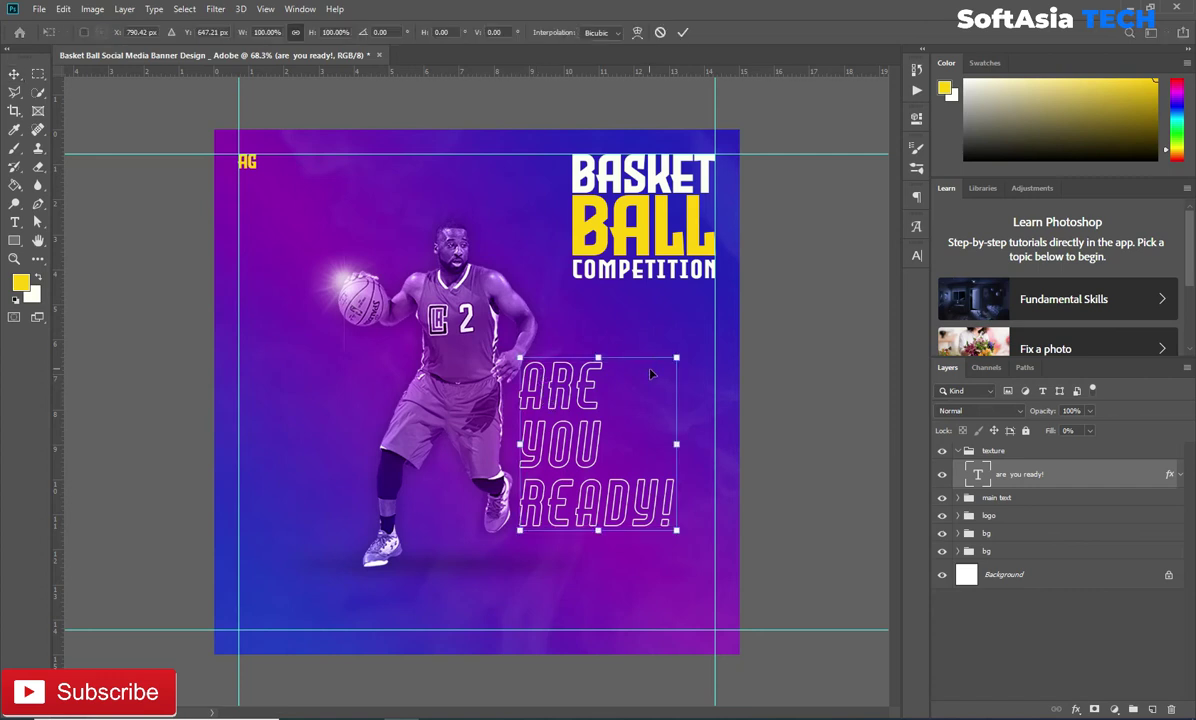
left_click_drag(678, 352, 669, 363)
left_click_drag(567, 414, 600, 448)
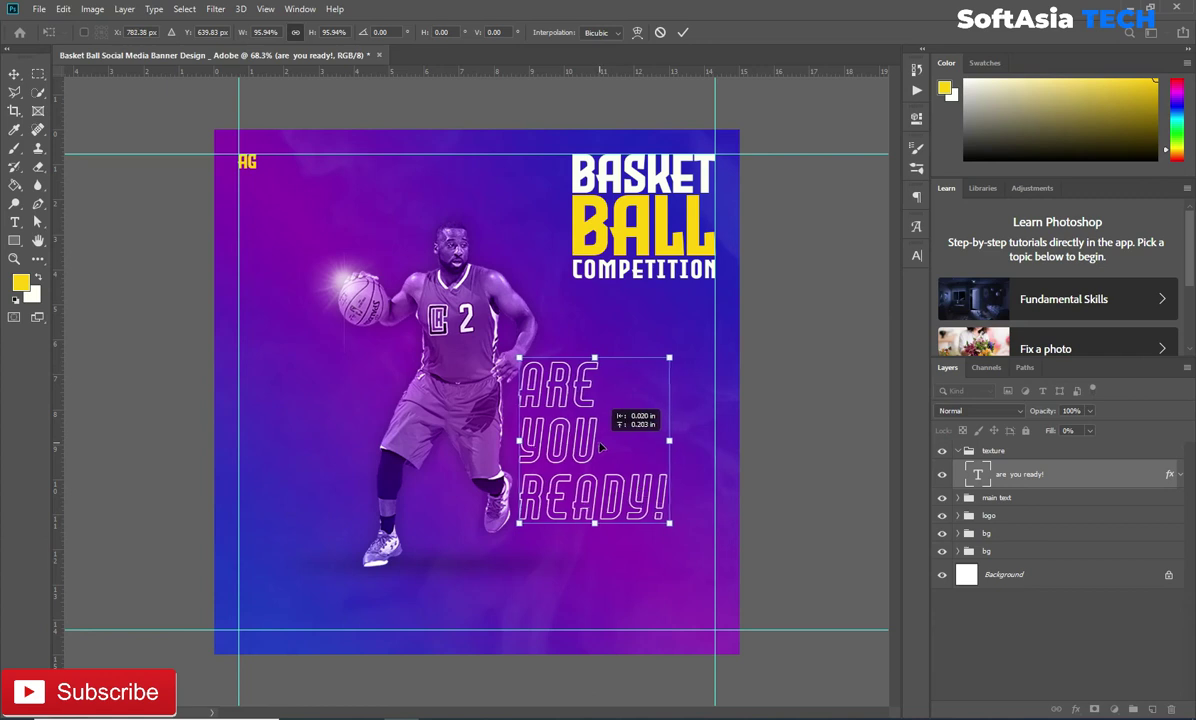
left_click(683, 32)
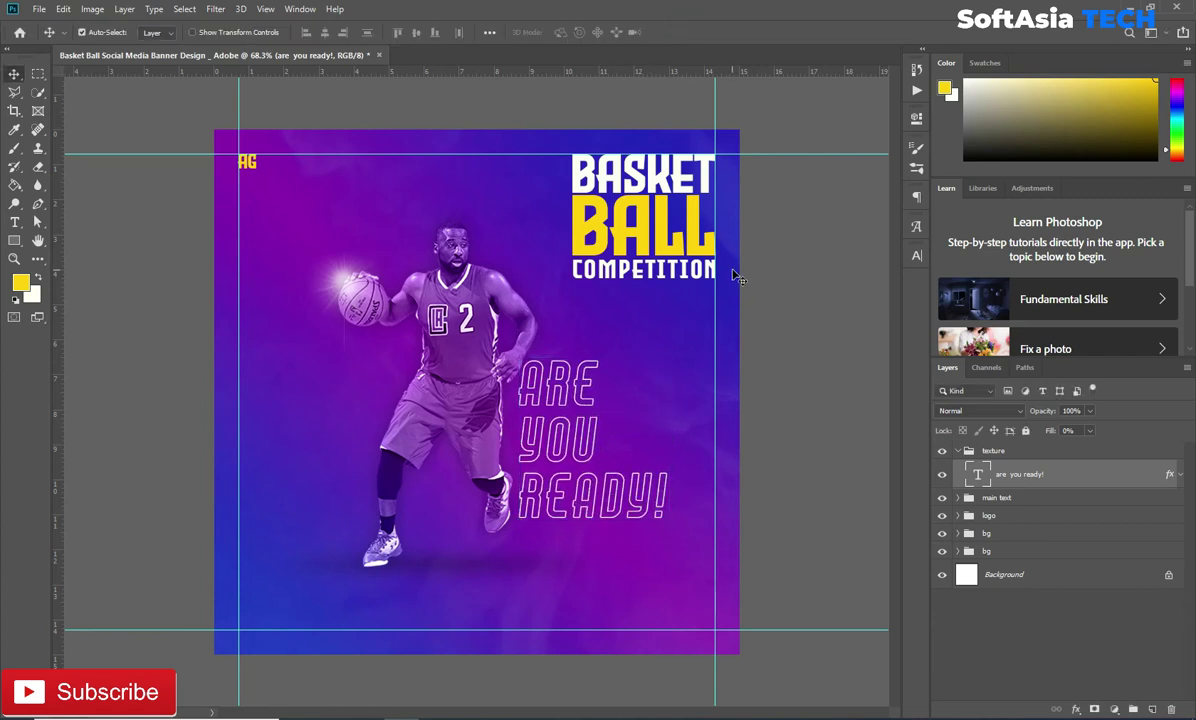
- Increase the tagline's leading and set its tracking to 100
left_click(917, 256)
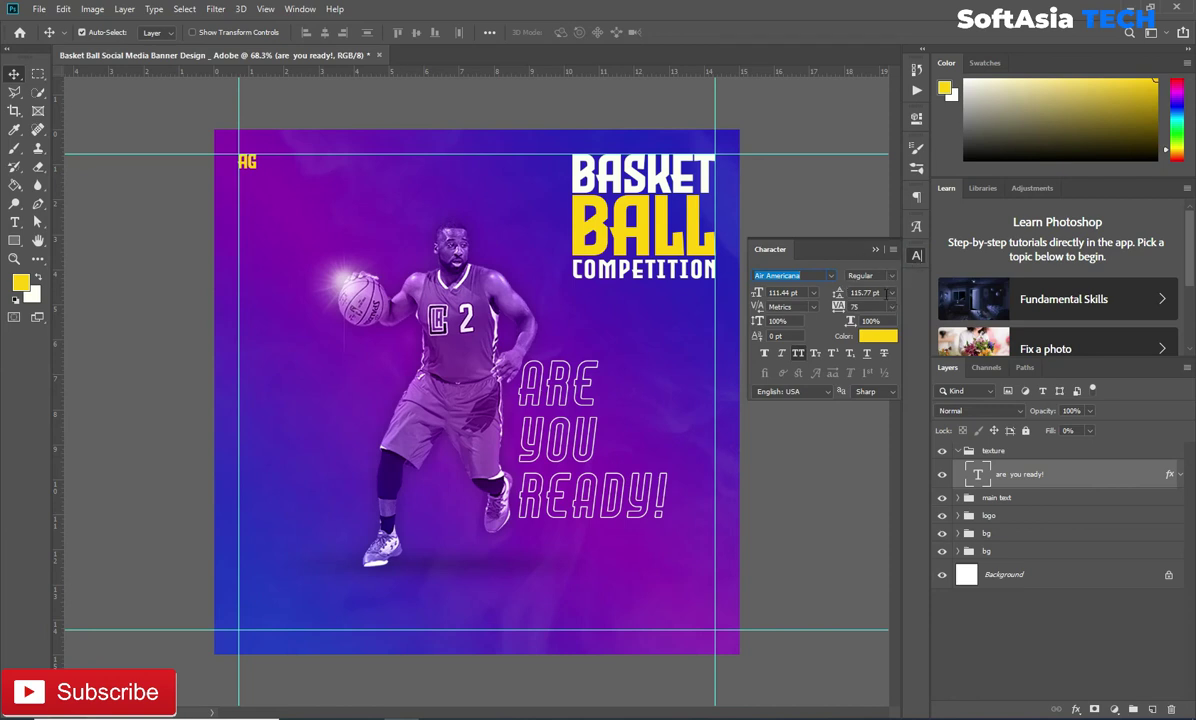
left_click_drag(838, 292, 852, 291)
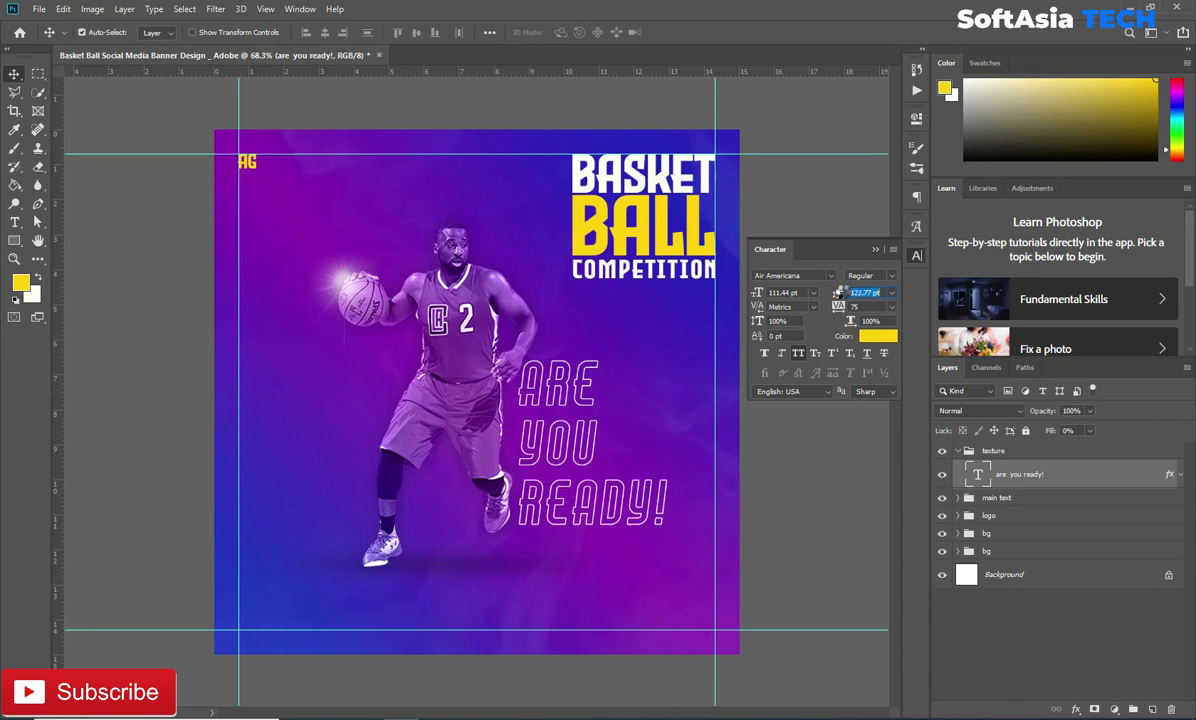
left_click(891, 307)
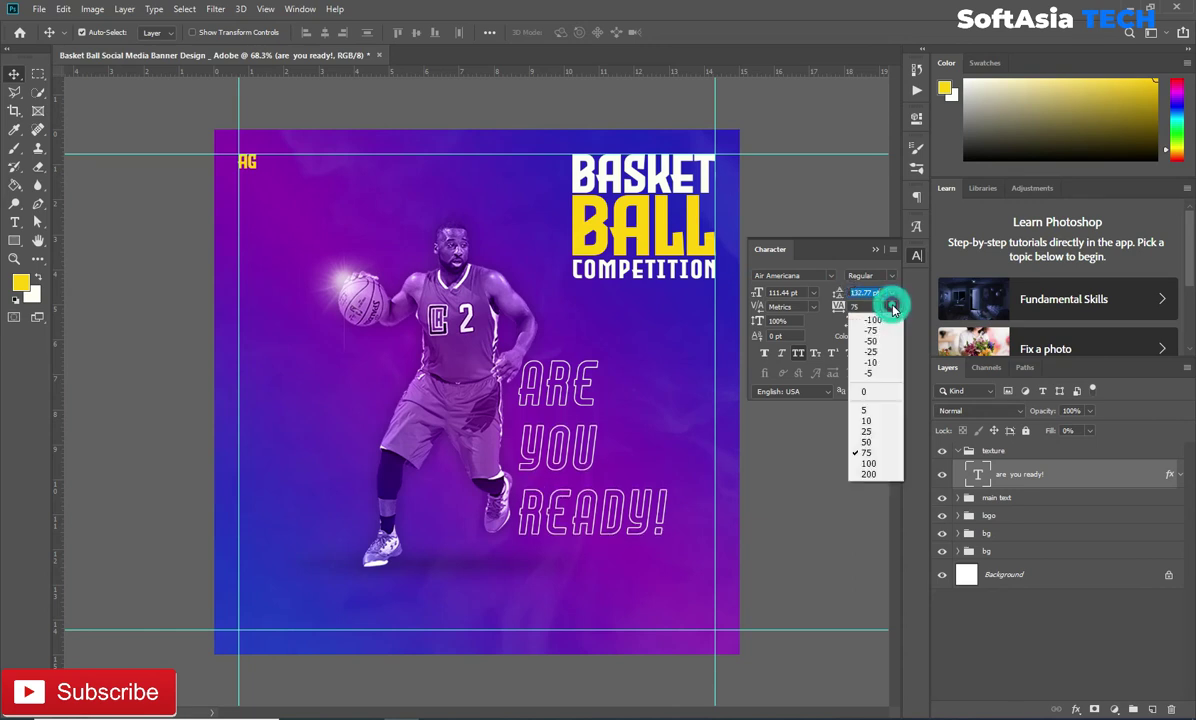
left_click(818, 435)
left_click(877, 249)
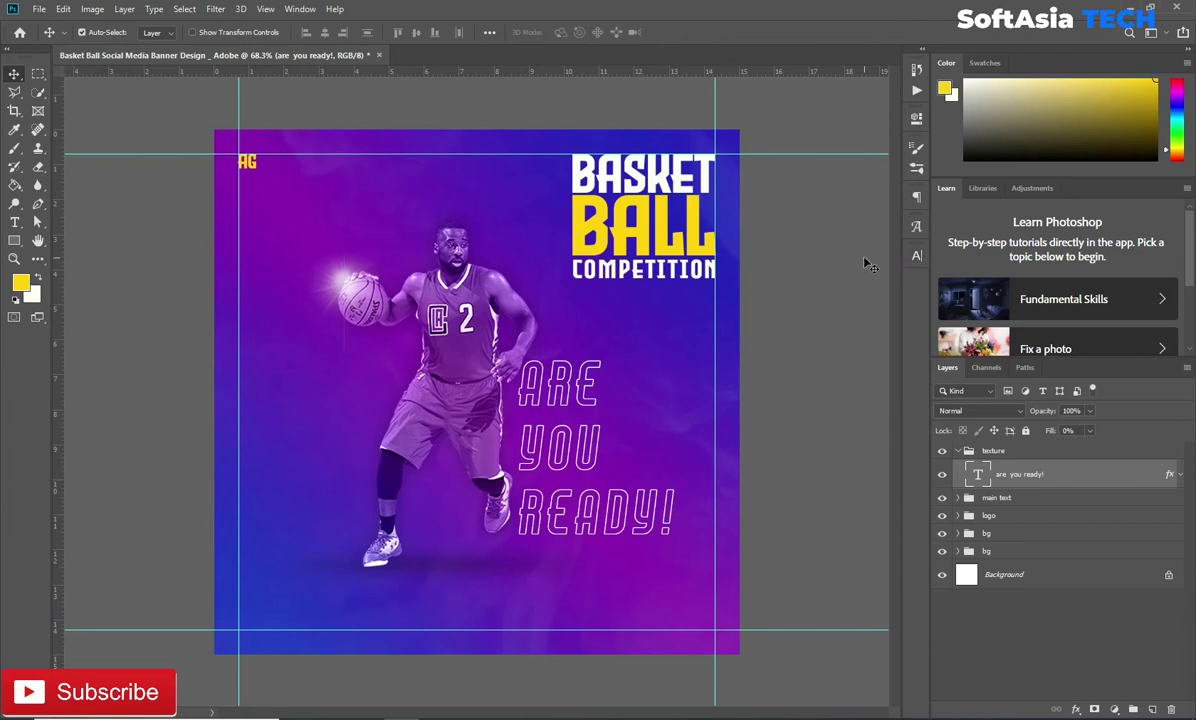
- Scale the tagline down to about 87%, shift it up-left, and collapse the texture group
key("ctrl+t")
left_click_drag(681, 347, 675, 368)
left_click_drag(628, 423, 621, 407)
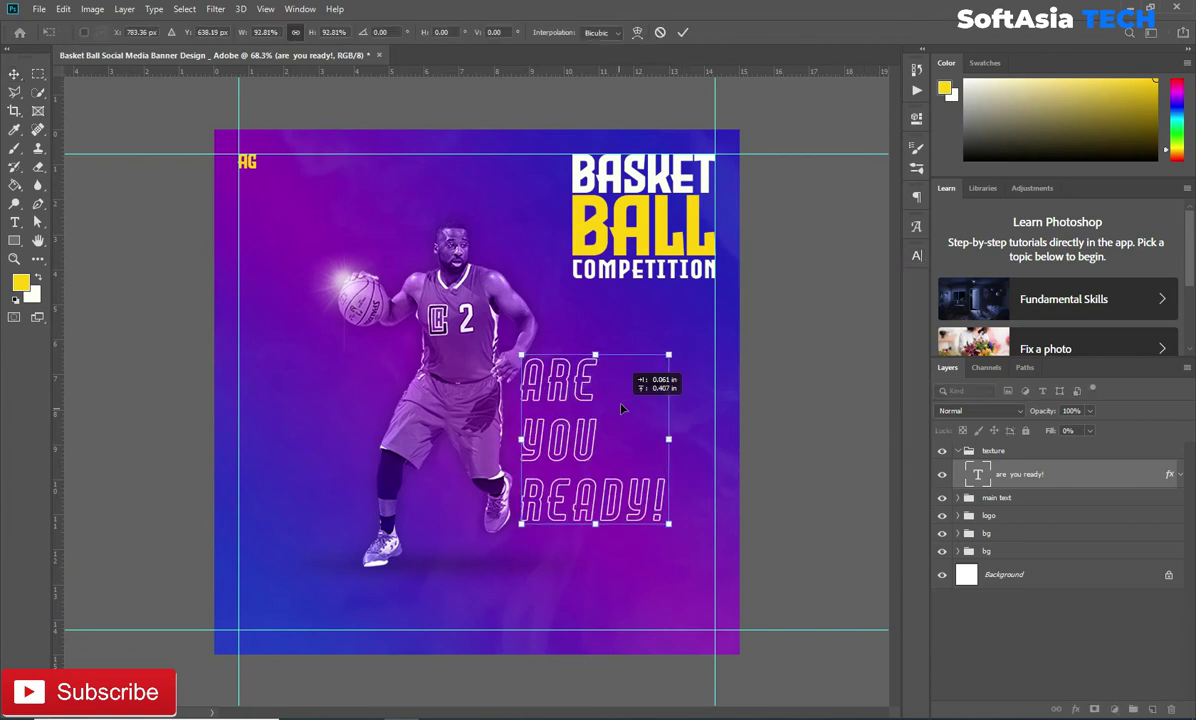
left_click_drag(668, 352, 659, 361)
left_click_drag(605, 421, 600, 419)
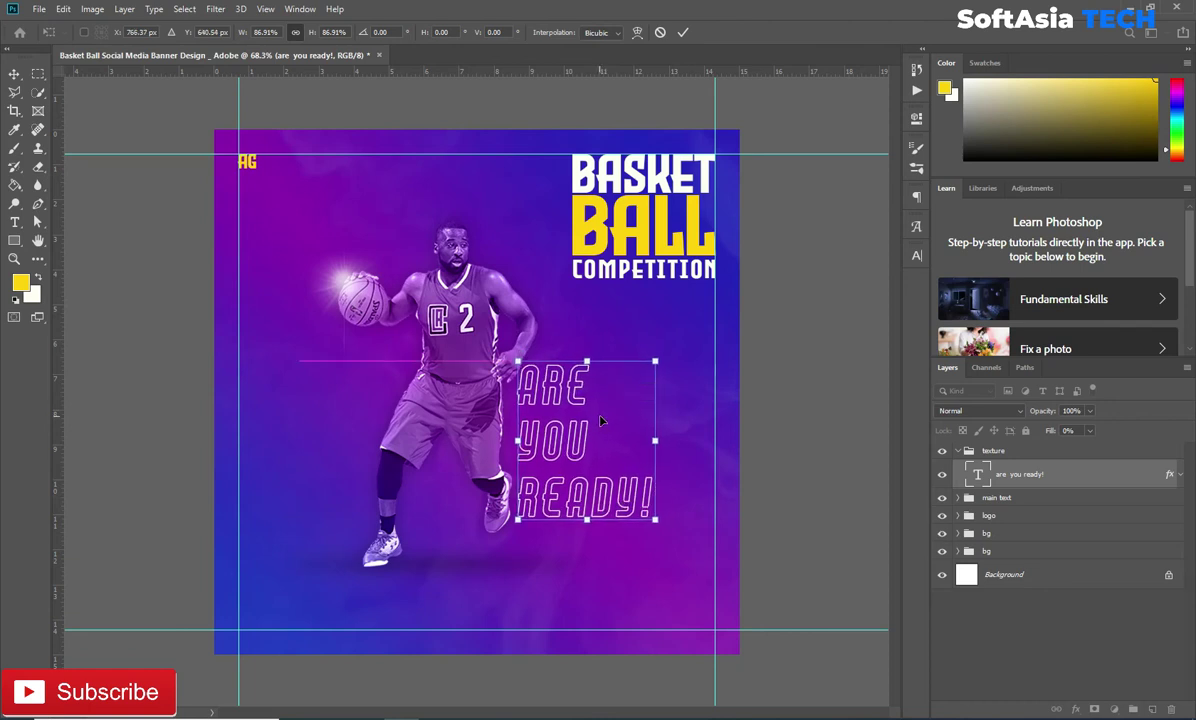
key("Return")
left_click(957, 453)
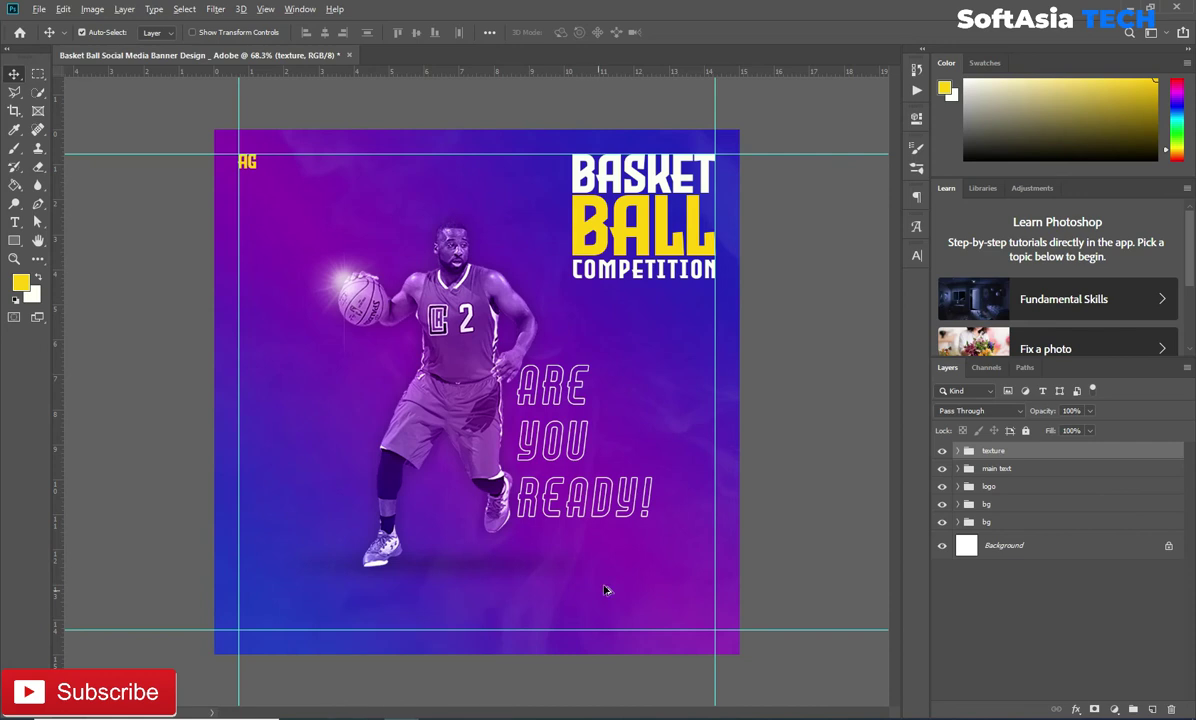
scroll(614, 581, "up", 2)
mouse_move(614, 581)
left_mouse_down()
mouse_move(512, 528)
mouse_move(645, 611)
left_mouse_up()
- Draw a yellow rectangle below the tagline with 32 px rounded corners
left_click(14, 240)
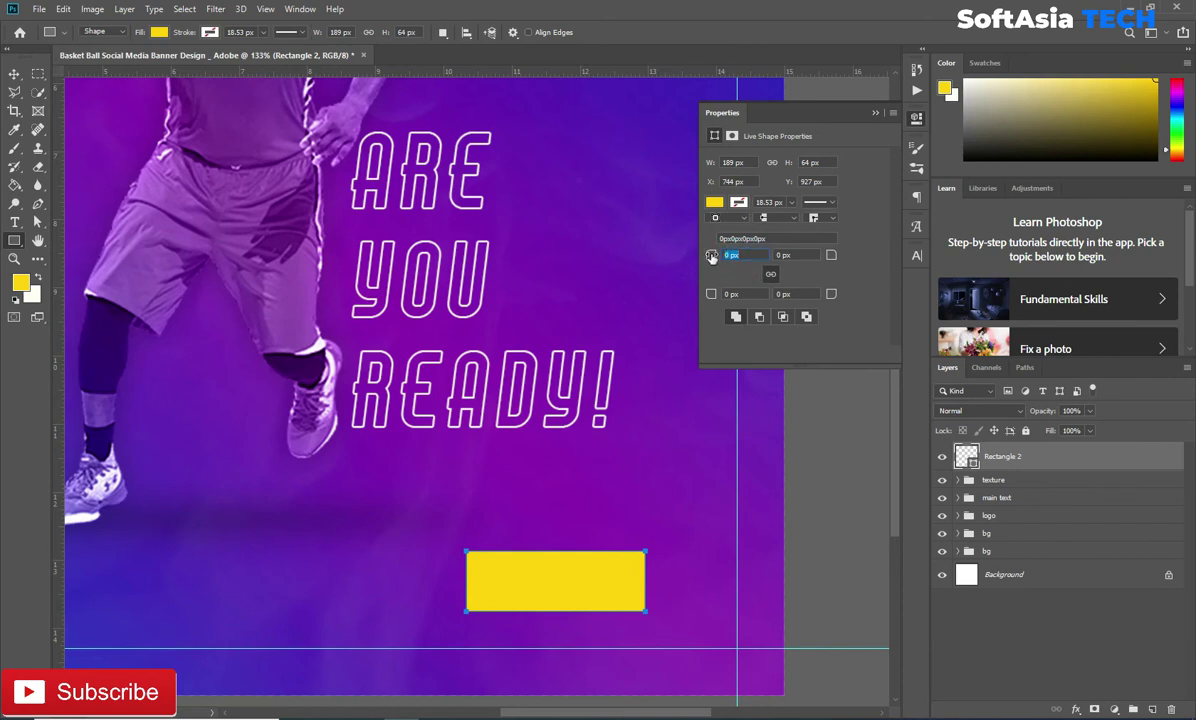
type("32")
key("Return")
left_click(874, 116)
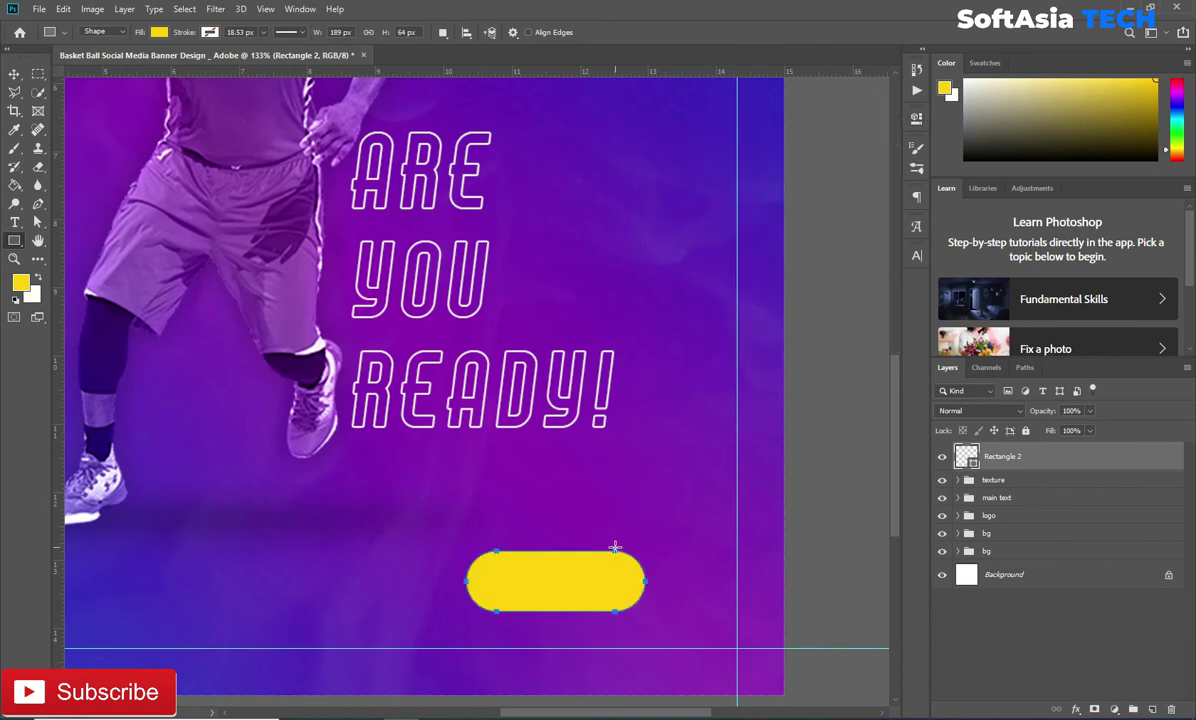
- Place a new empty text line above the yellow button
key("t")
left_click(620, 503)
key("BackSpace")
type("VISIT NOW")
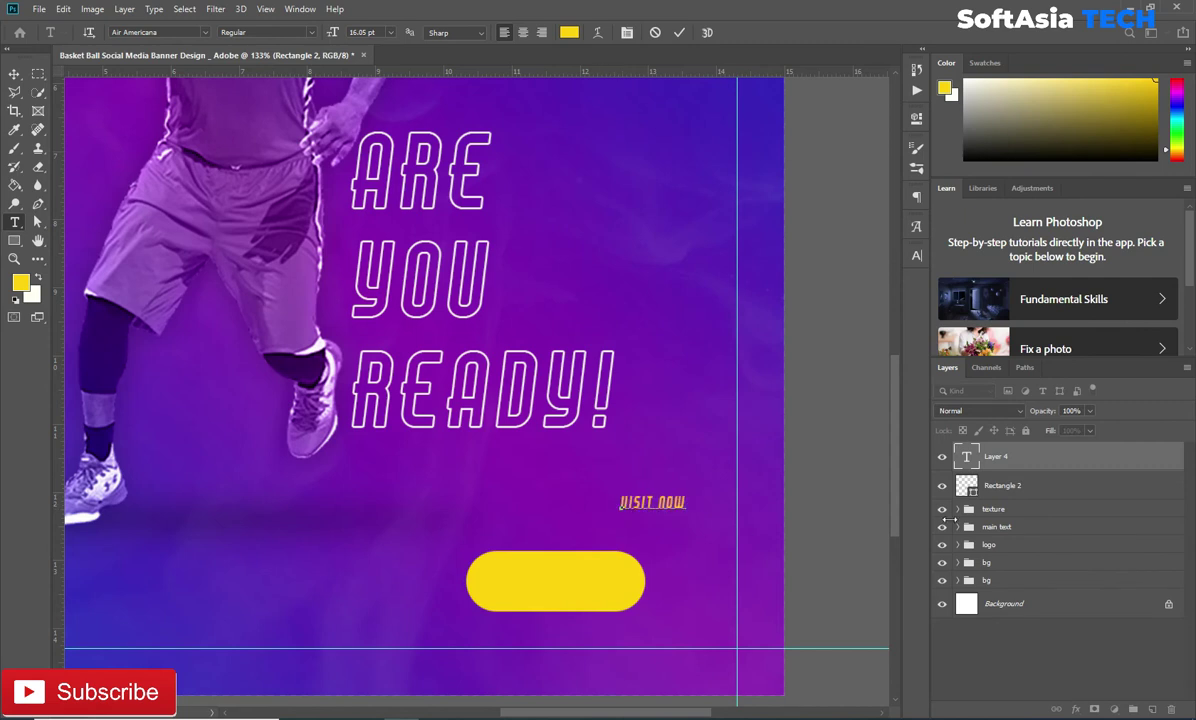
- Set the VISIT NOW label's tracking to 0 and its colour to black
left_click(1113, 461)
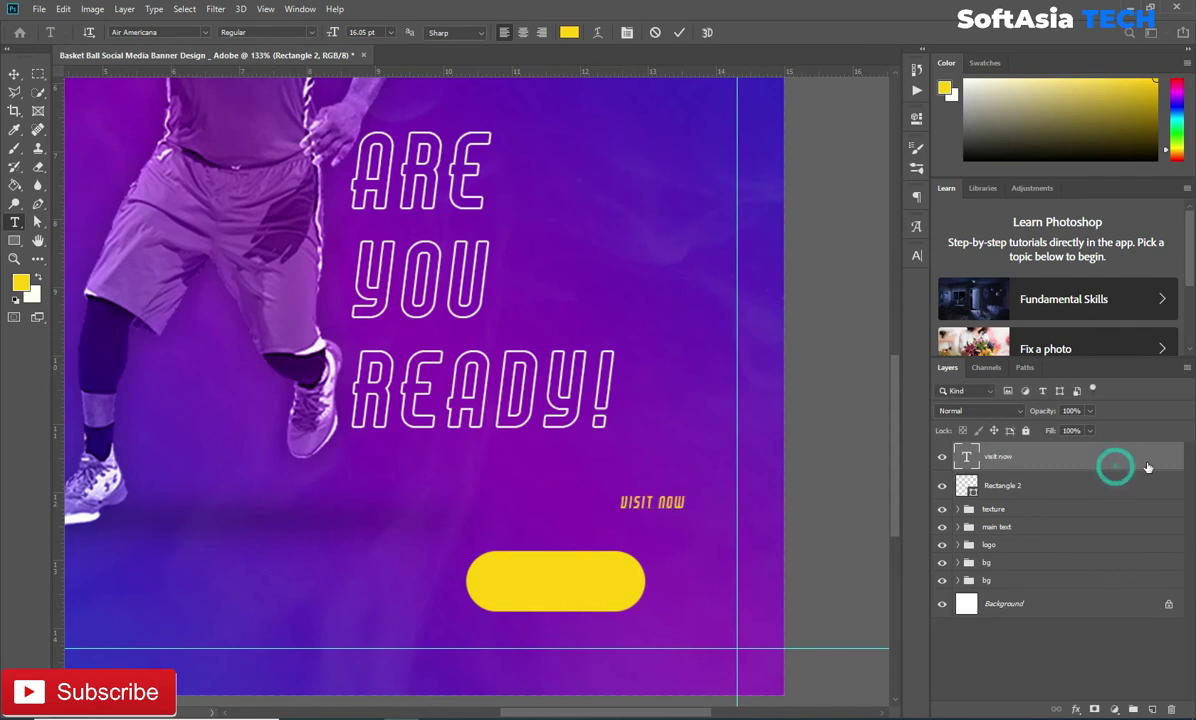
left_click(916, 255)
left_click(891, 306)
left_click(886, 391)
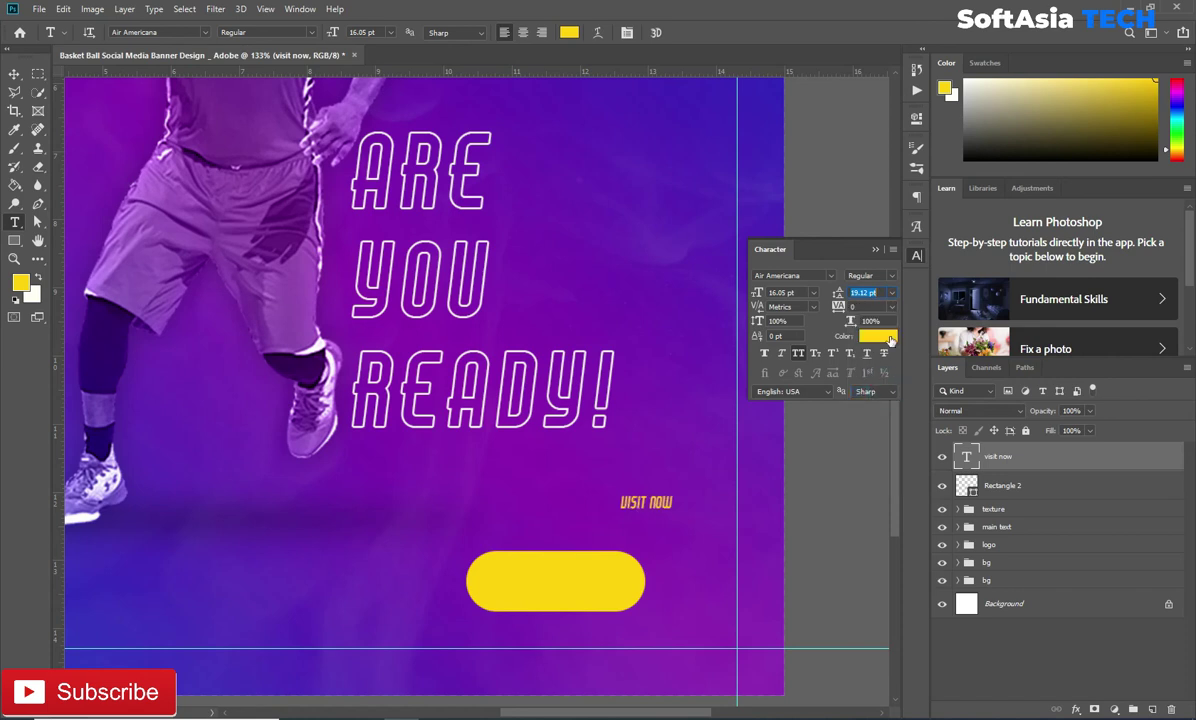
left_click(888, 338)
left_click(815, 655)
left_click(1127, 463)
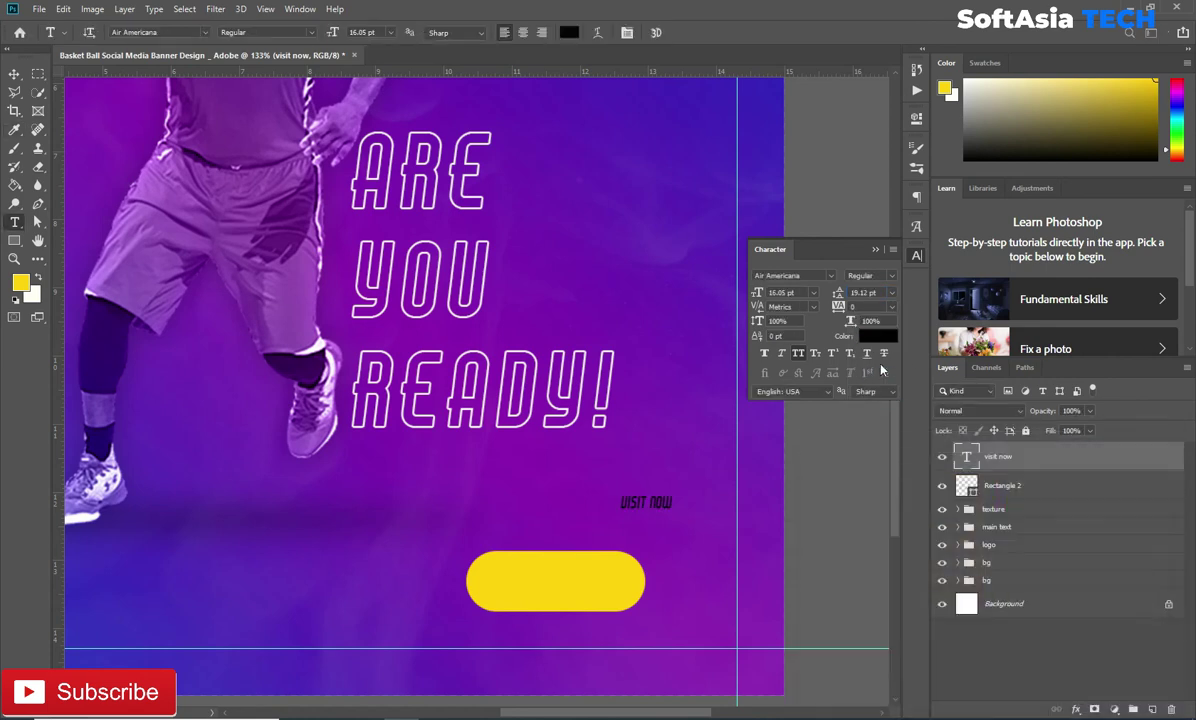
left_click(874, 250)
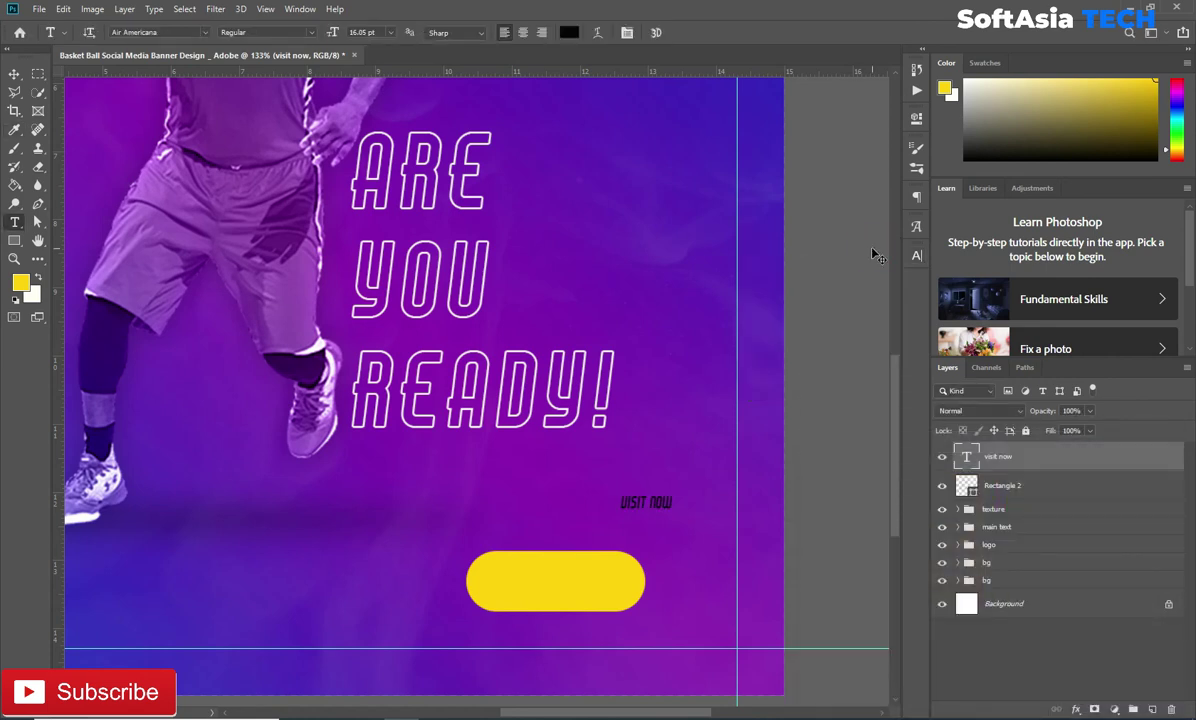
- Try enlarging the label, cancel the resize, and restore its black colour
key("ctrl+t")
mouse_move(673, 494)
left_mouse_down()
mouse_move(771, 466)
mouse_move(593, 569)
mouse_move(617, 566)
left_mouse_up()
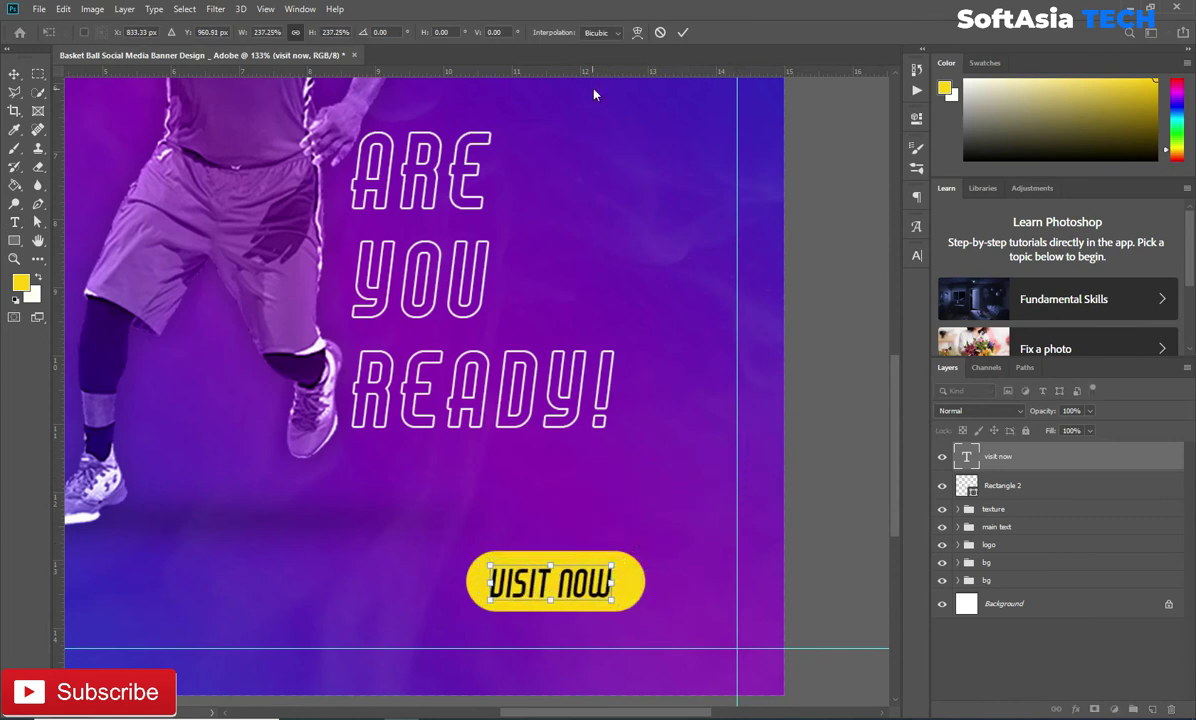
left_click(660, 32)
key("alt+BackSpace")
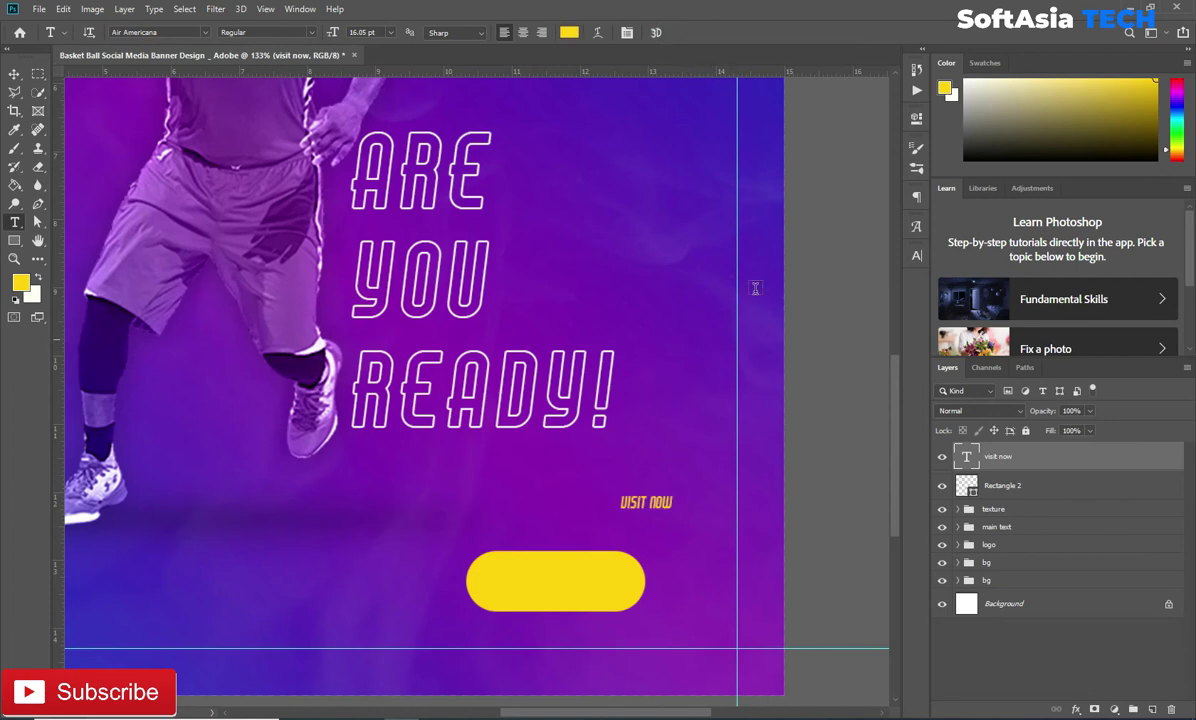
key("ctrl+z")
left_click(915, 256)
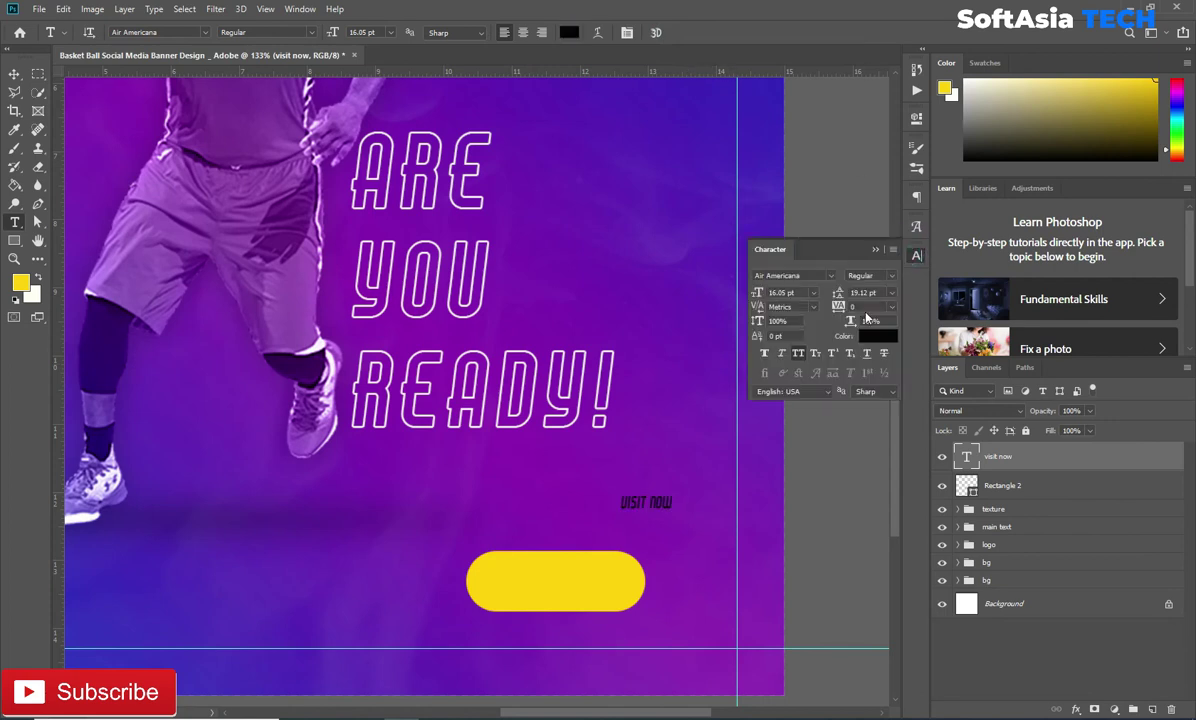
left_click(875, 250)
- Enlarge the label to about 214% and centre it on the yellow pill
key("ctrl+t")
mouse_move(675, 494)
left_mouse_down()
mouse_move(729, 482)
mouse_move(555, 577)
left_mouse_up()
mouse_move(641, 555)
left_mouse_down()
mouse_move(597, 563)
mouse_move(612, 568)
left_mouse_up()
left_click(682, 33)
left_click(966, 485, "ctrl")
left_click(416, 32)
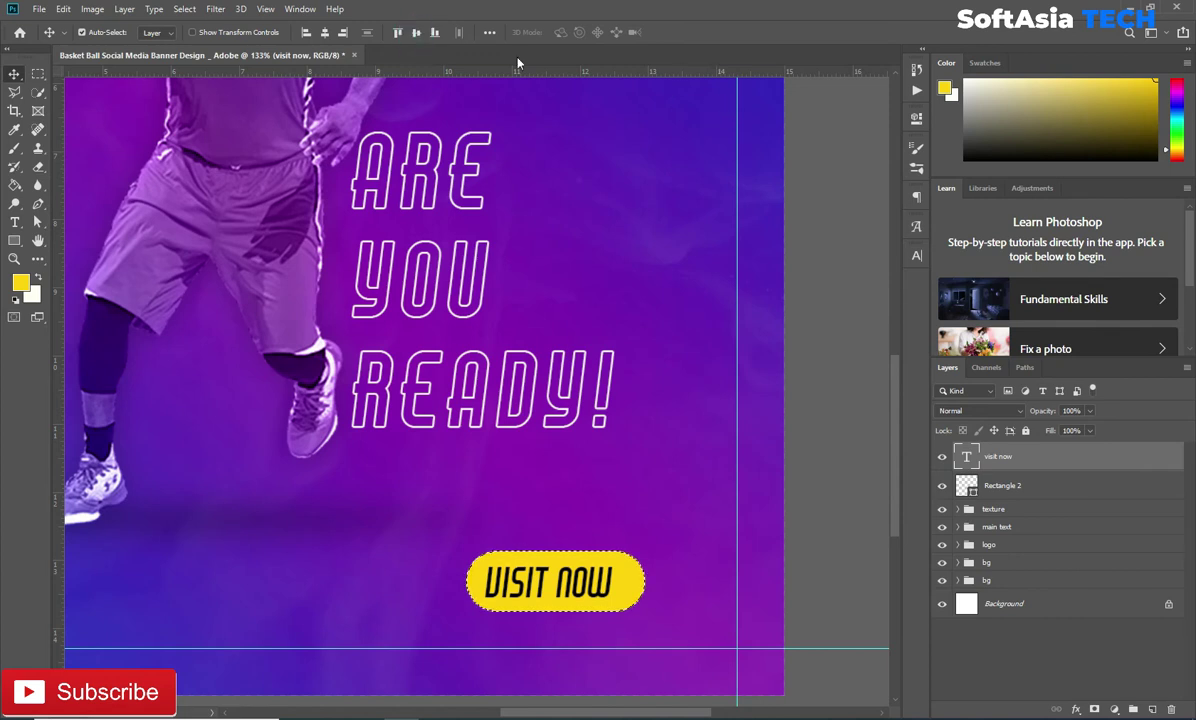
left_click(324, 32)
- Group the VISIT NOW label and yellow pill into a group named 'botton'
key("ctrl+d")
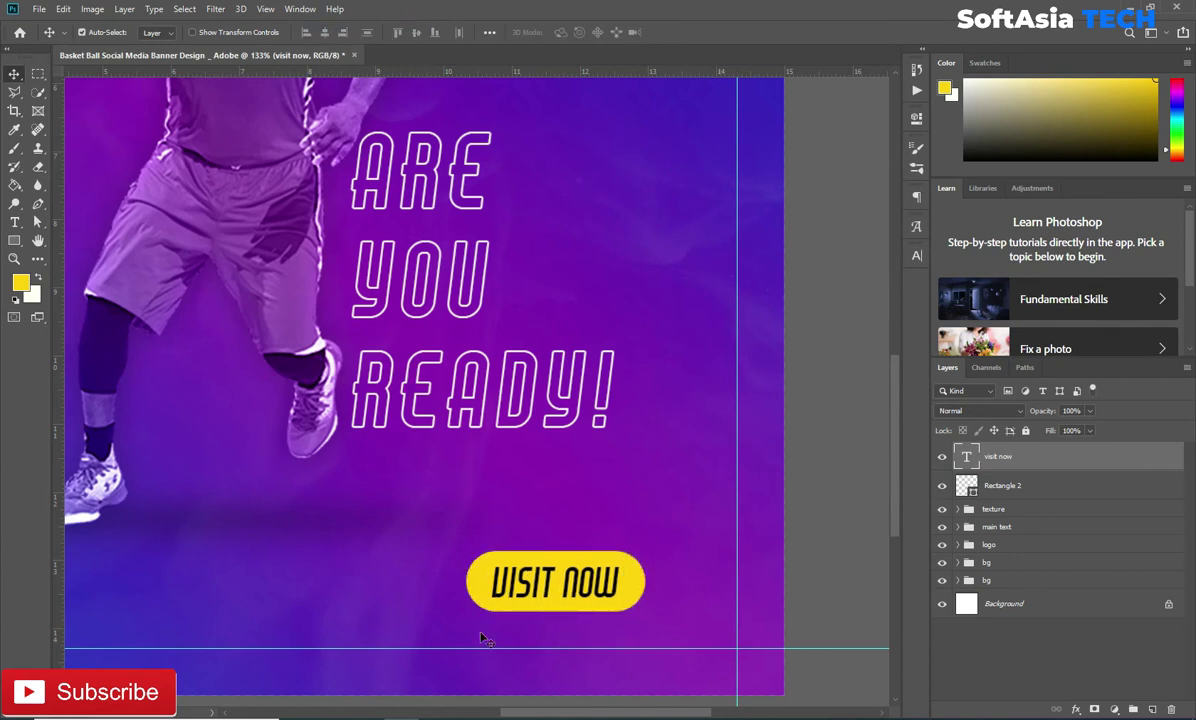
left_click(1062, 485, "shift")
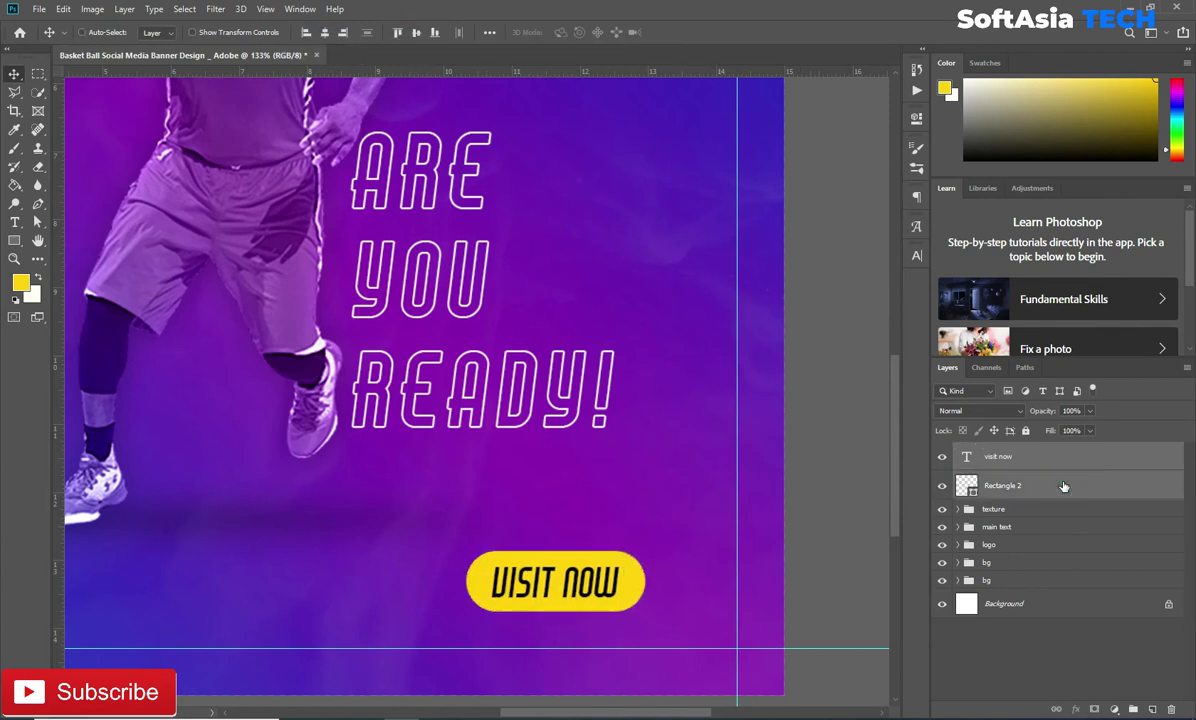
key("ctrl+g")
double_click(997, 450)
type("bottom")
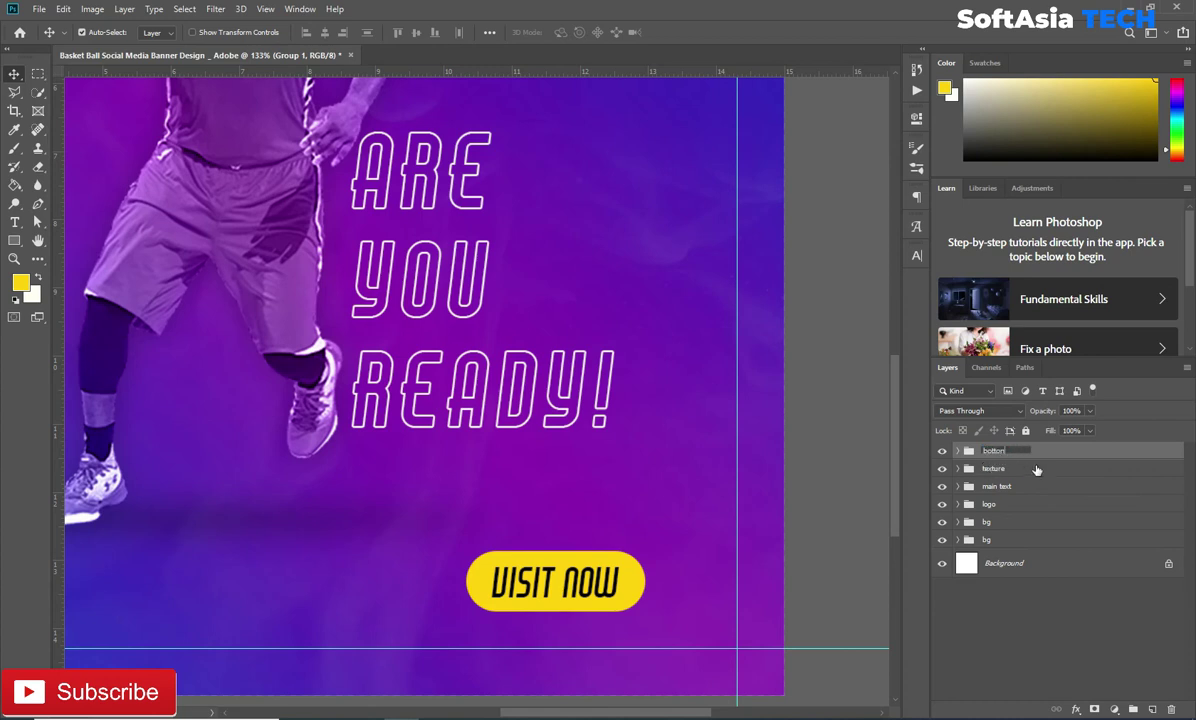
key("Return")
scroll(578, 614, "up", 3)
scroll(571, 611, "up", 1)
- Shorten the button to about 87% height and move it right and slightly up
key("ctrl+t")
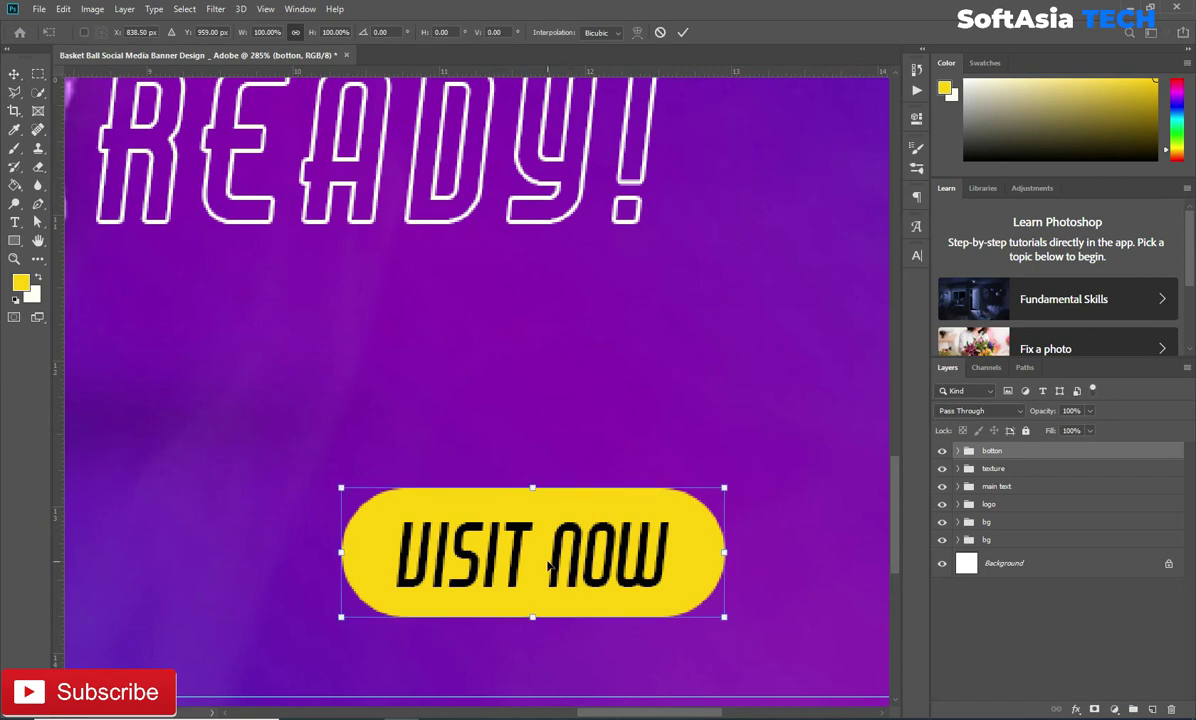
left_click_drag(540, 486, 538, 501)
key("ctrl+z")
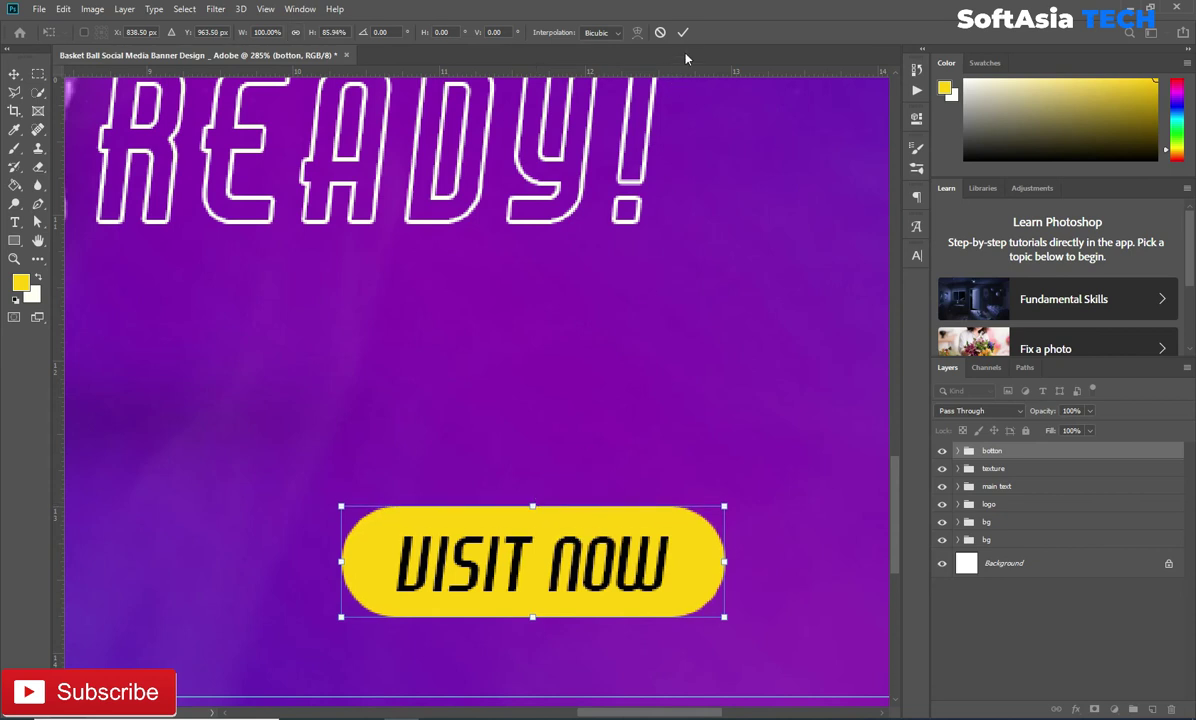
left_click(683, 32)
scroll(534, 552, "down", 2)
key("ctrl+t")
left_click_drag(533, 548, 658, 525)
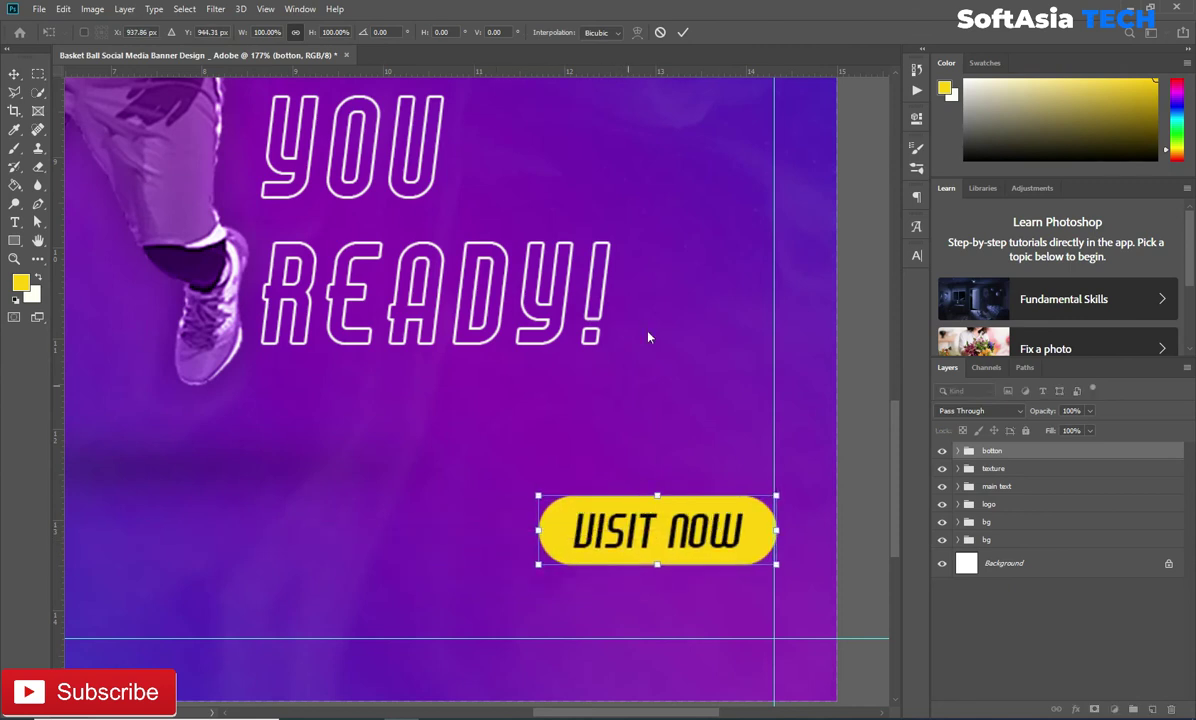
left_click(681, 31)
- Type the contact phone number as a new text line below the button
key("t")
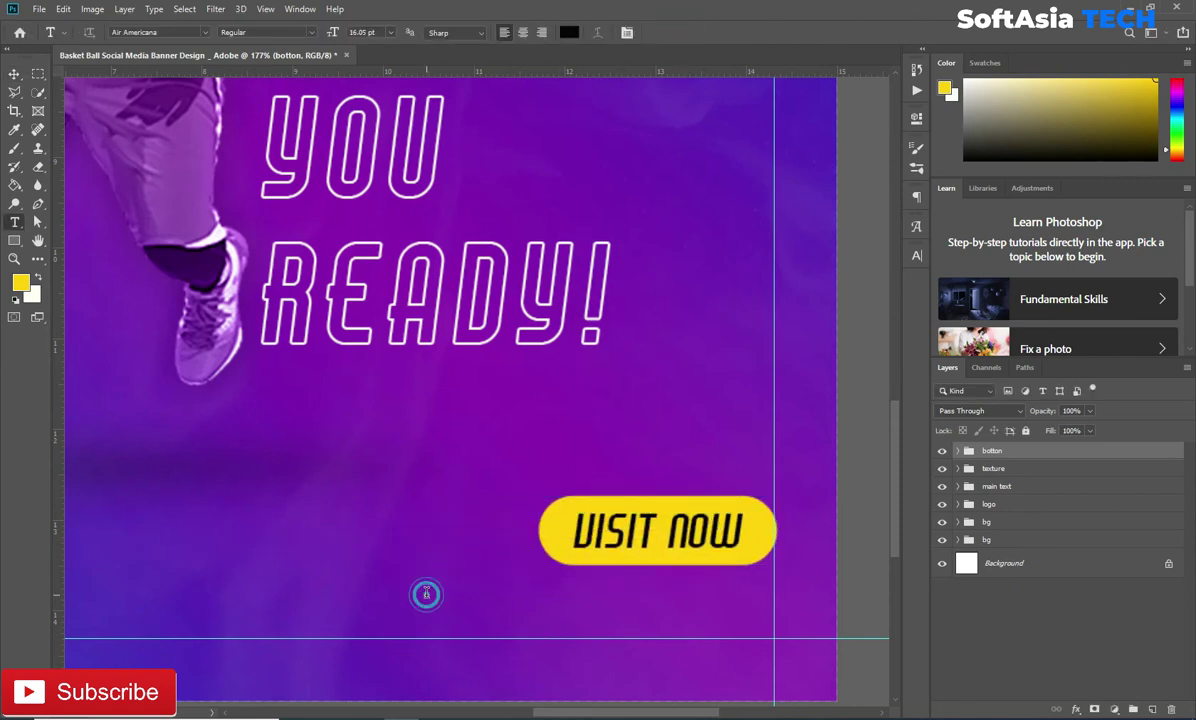
left_click(427, 590)
key("BackSpace")
type("321")
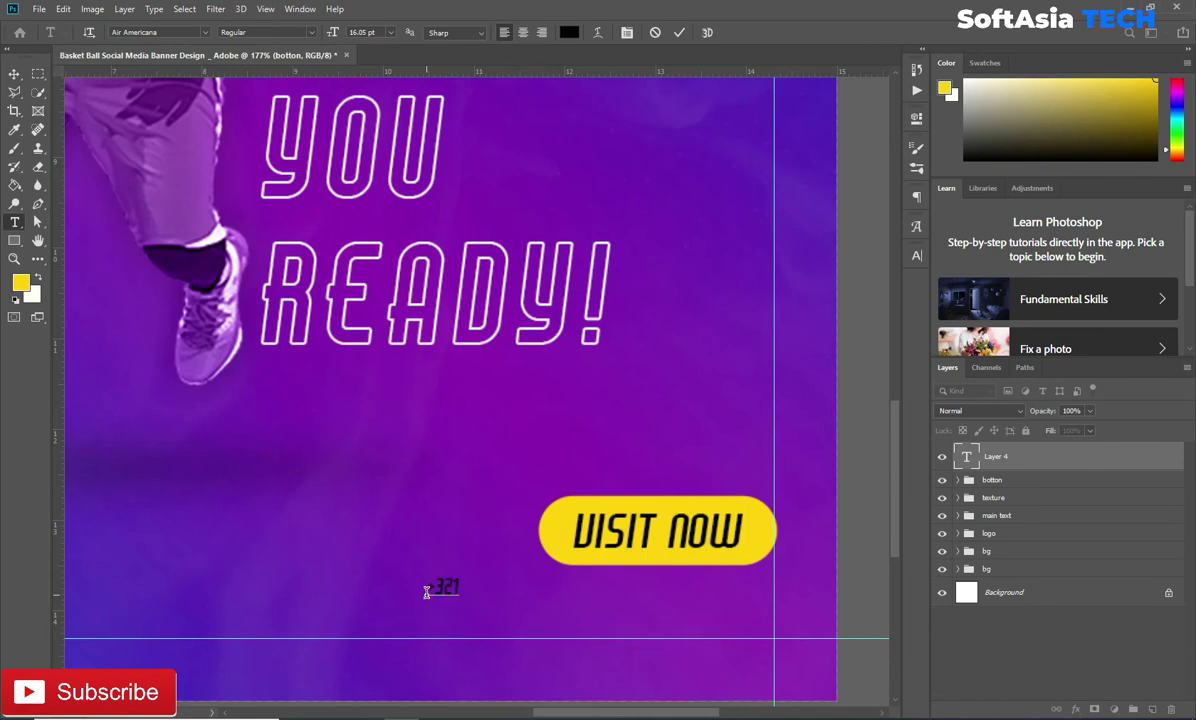
type("-456-98701")
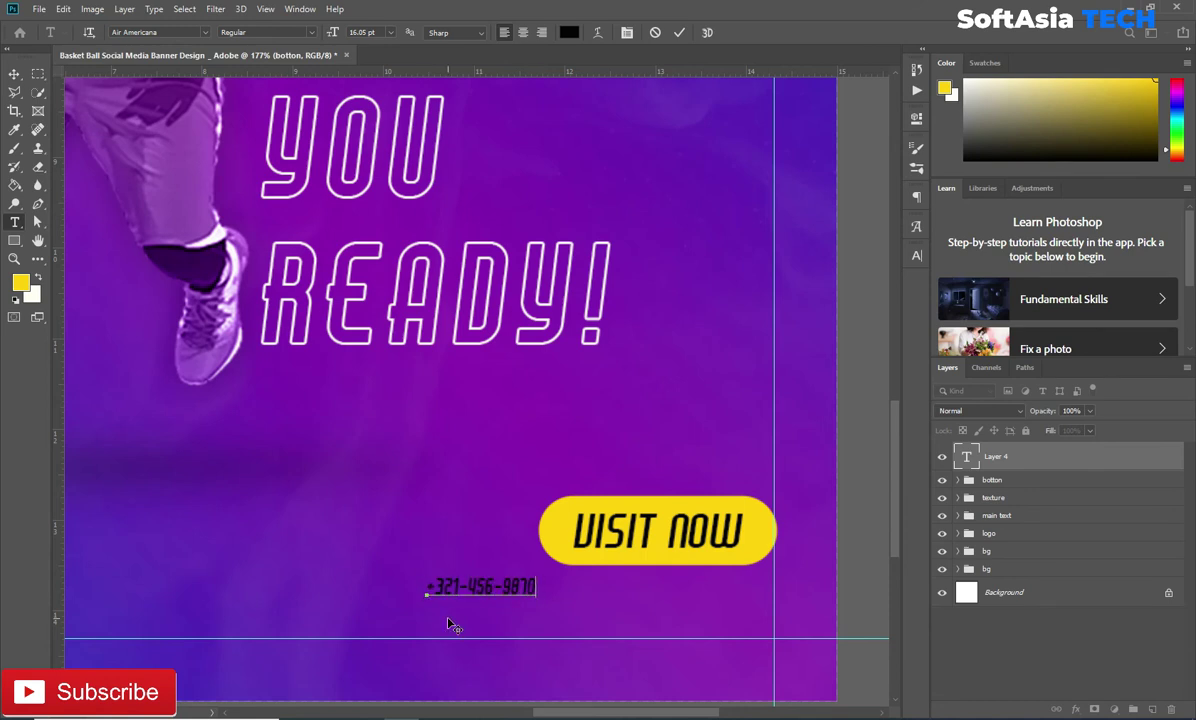
key("ctrl+Return")
- Make the phone number white after briefly trying a sampled purple
left_click(916, 255)
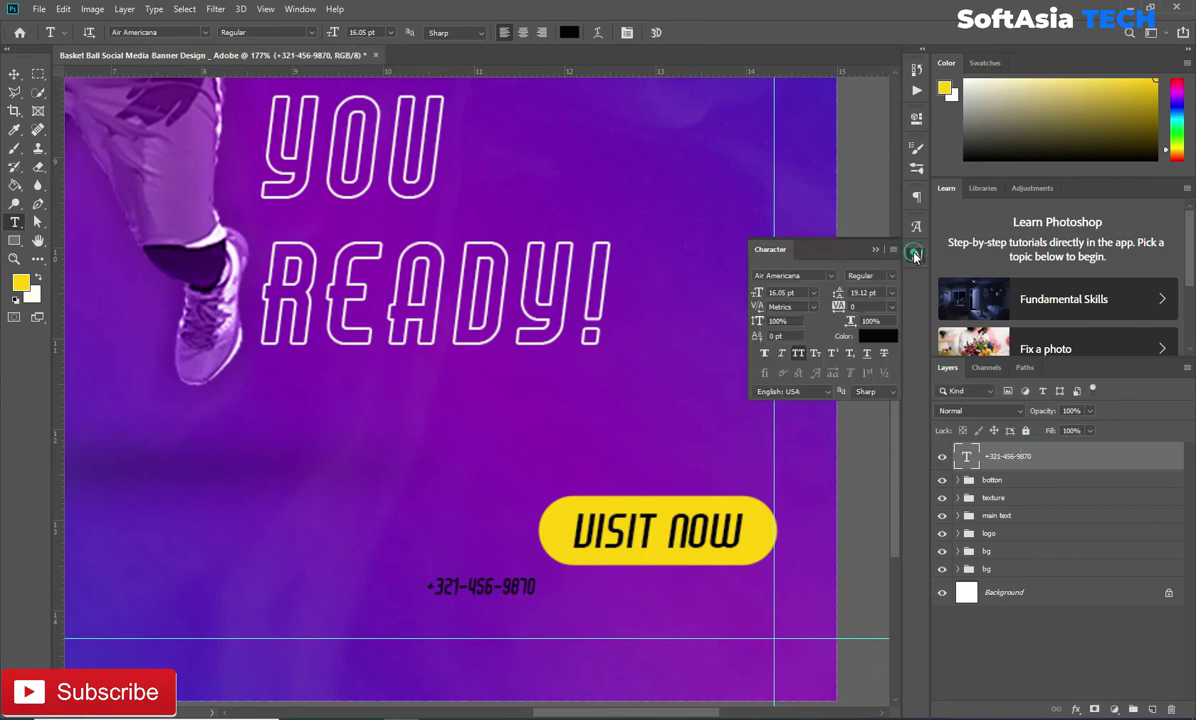
left_click(878, 336)
left_click(597, 321)
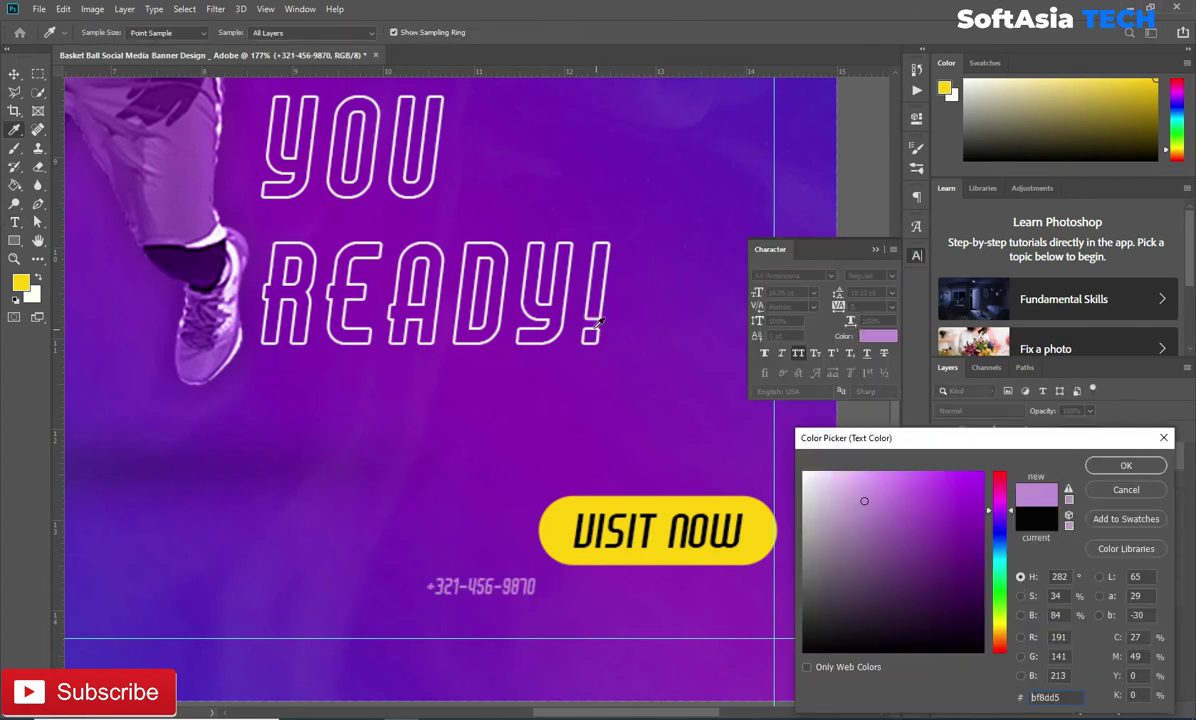
left_click(601, 327)
left_click(1126, 466)
scroll(645, 202, "up", 10)
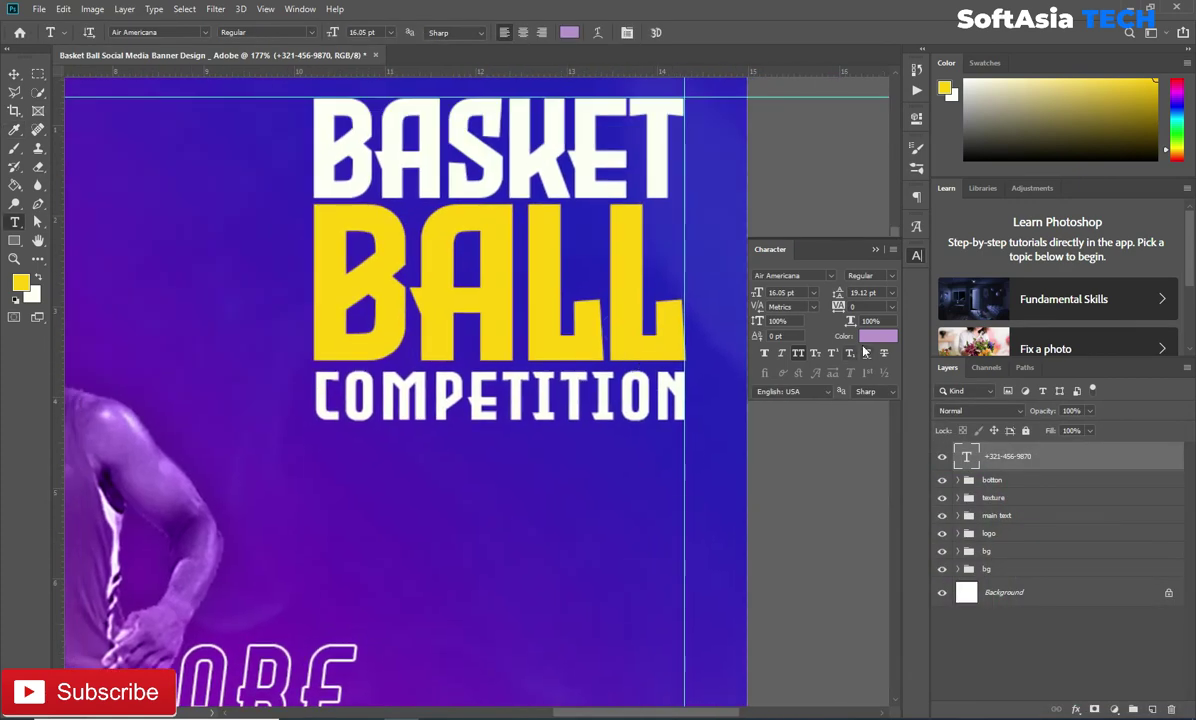
left_click(803, 462)
left_click(1124, 467)
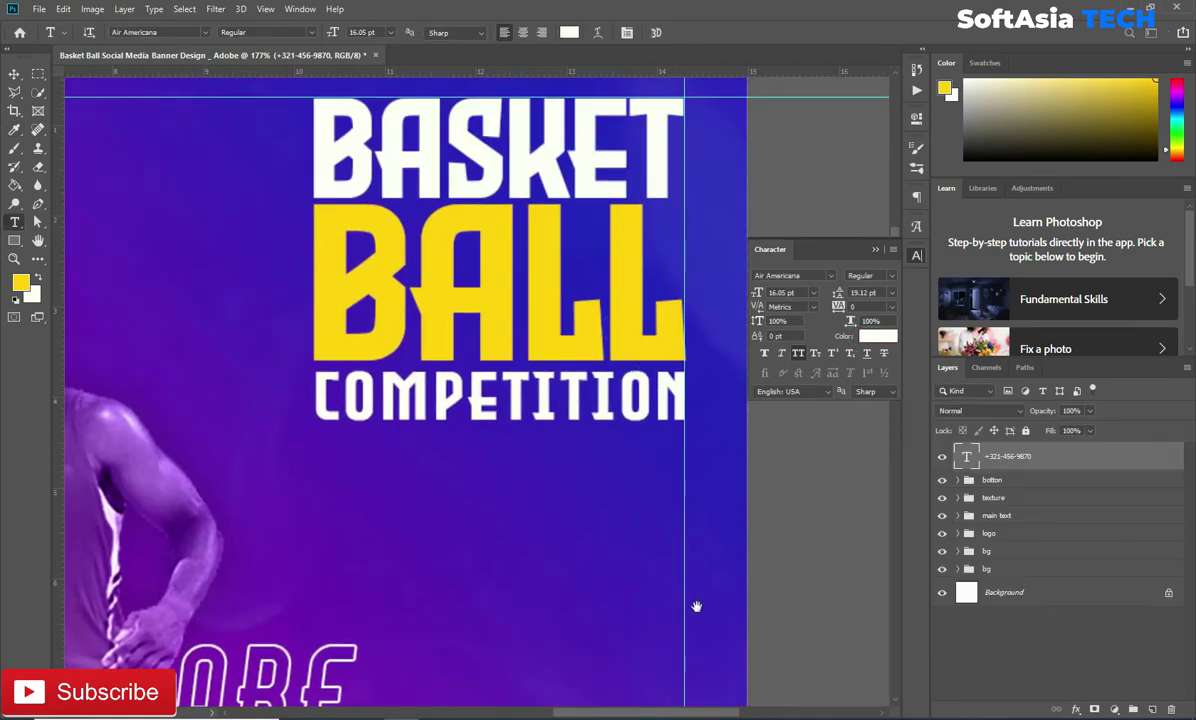
scroll(698, 478, "down", 10)
scroll(698, 478, "down", 5)
left_click(872, 250)
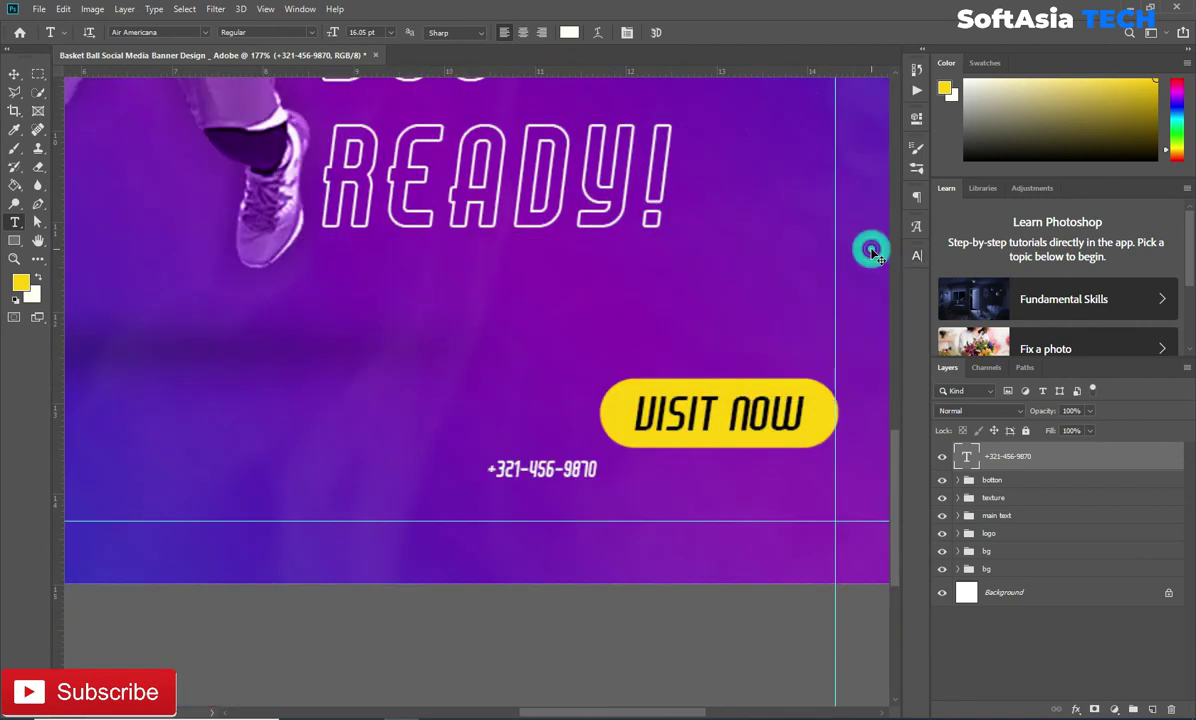
- Enlarge the phone number and position it directly under the VISIT NOW button
key("ctrl+t")
left_click_drag(605, 450, 700, 440)
mouse_move(540, 468)
left_mouse_down()
mouse_move(663, 480)
mouse_move(532, 508)
left_mouse_up()
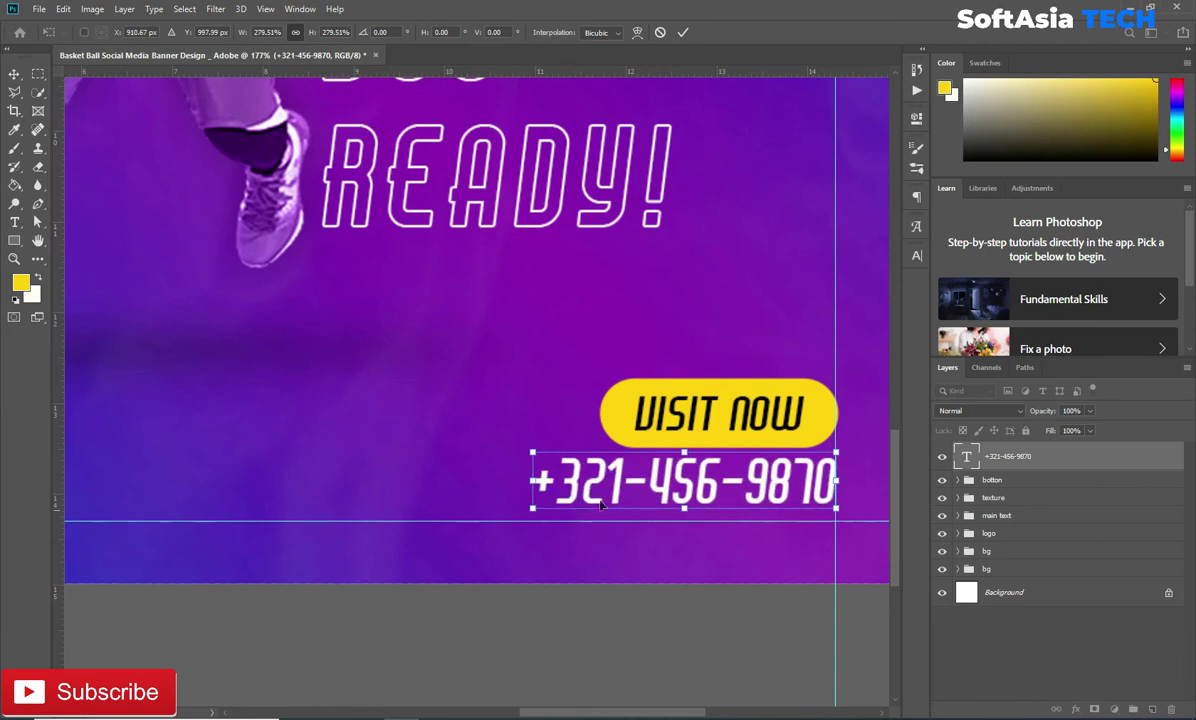
left_click_drag(836, 450, 776, 482)
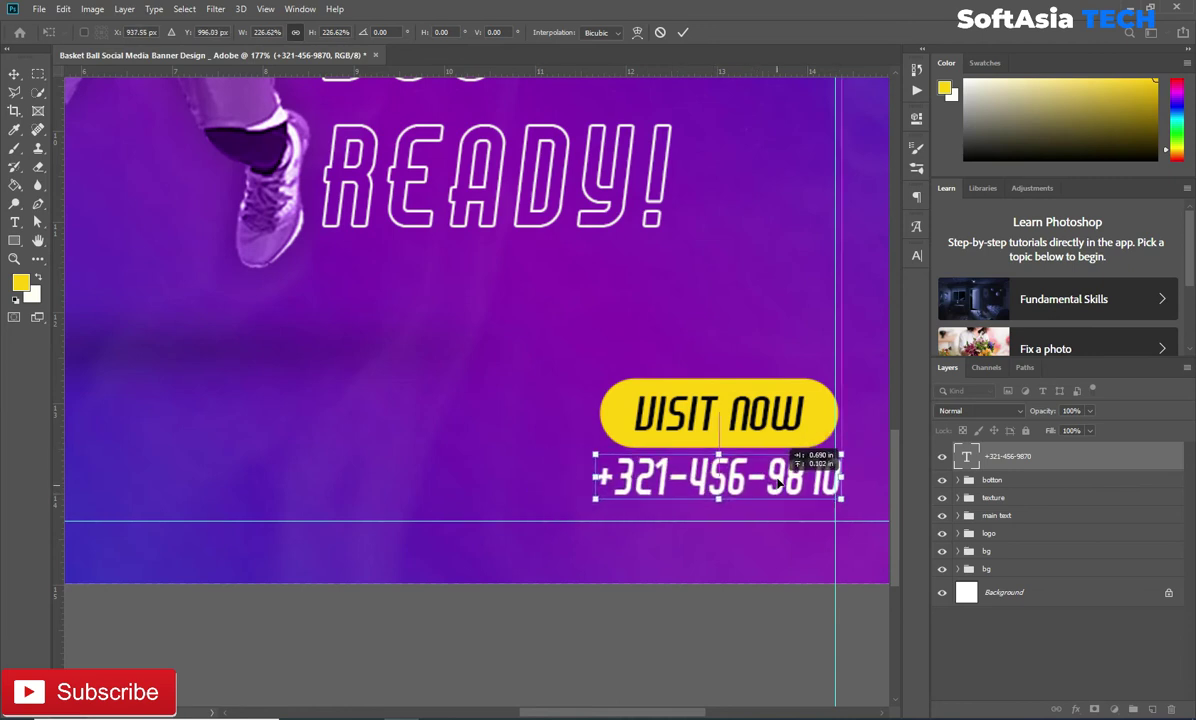
left_click(682, 33)
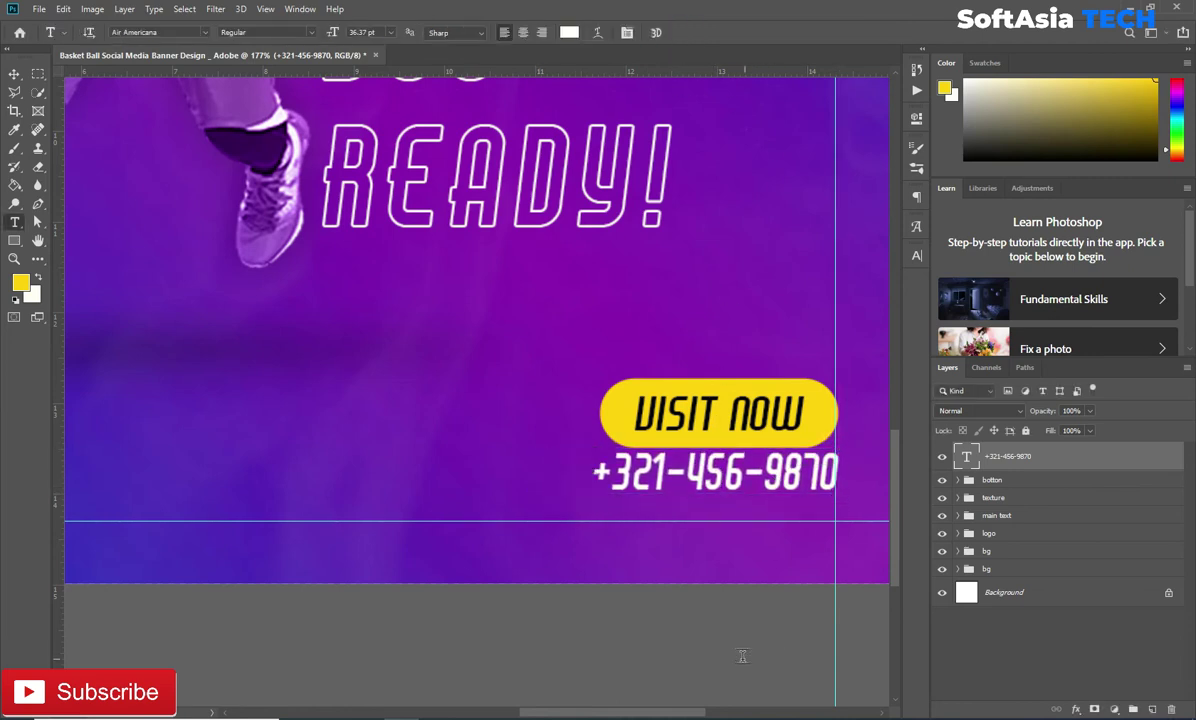
key("v")
scroll(735, 590, "up", 4)
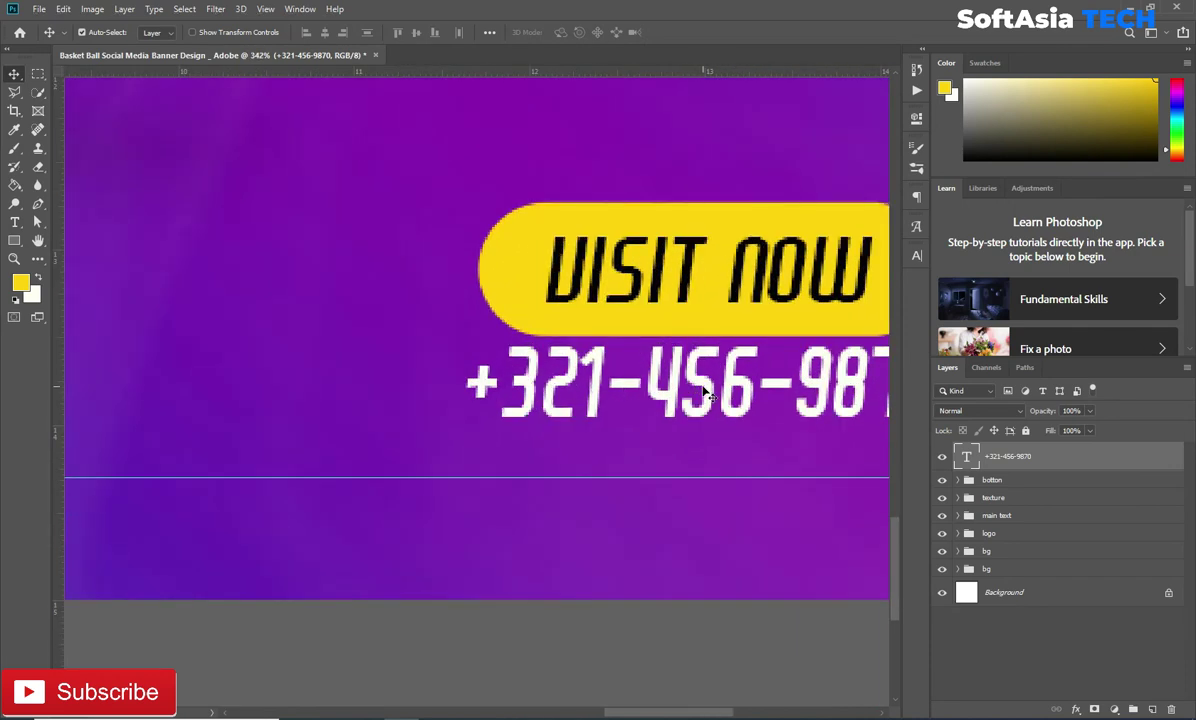
key("t")
left_click(487, 472)
type("wwwasiagames.c")
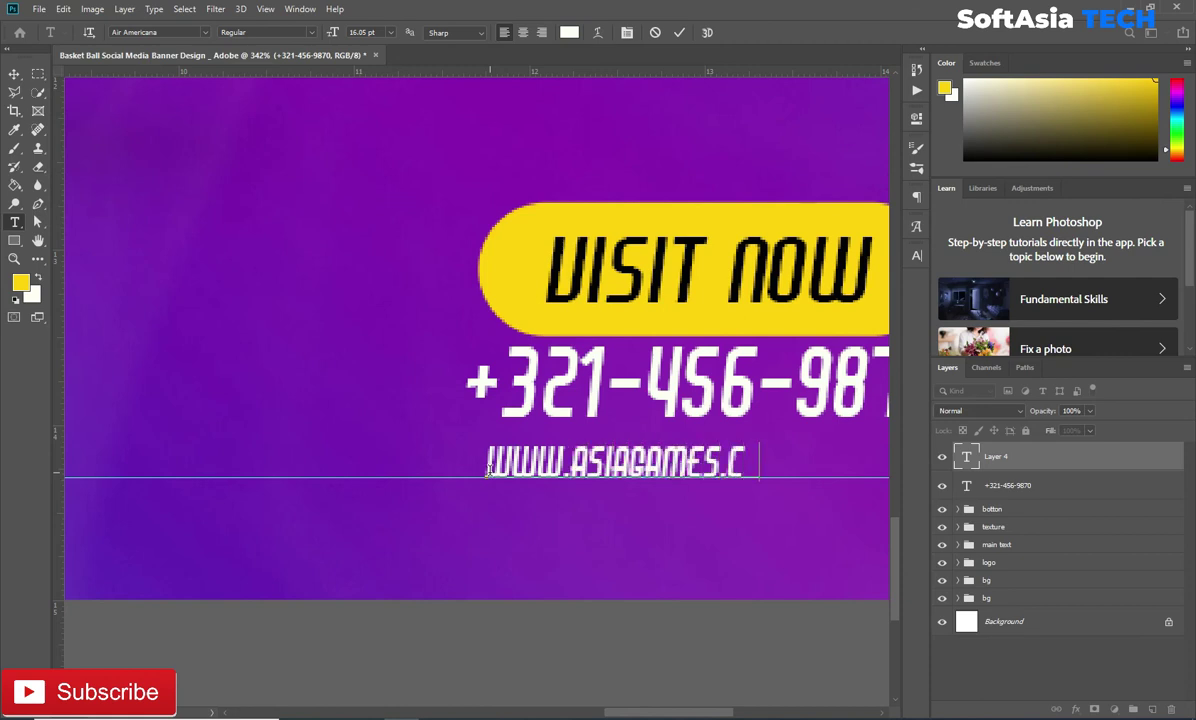
type("om")
left_click(1035, 460)
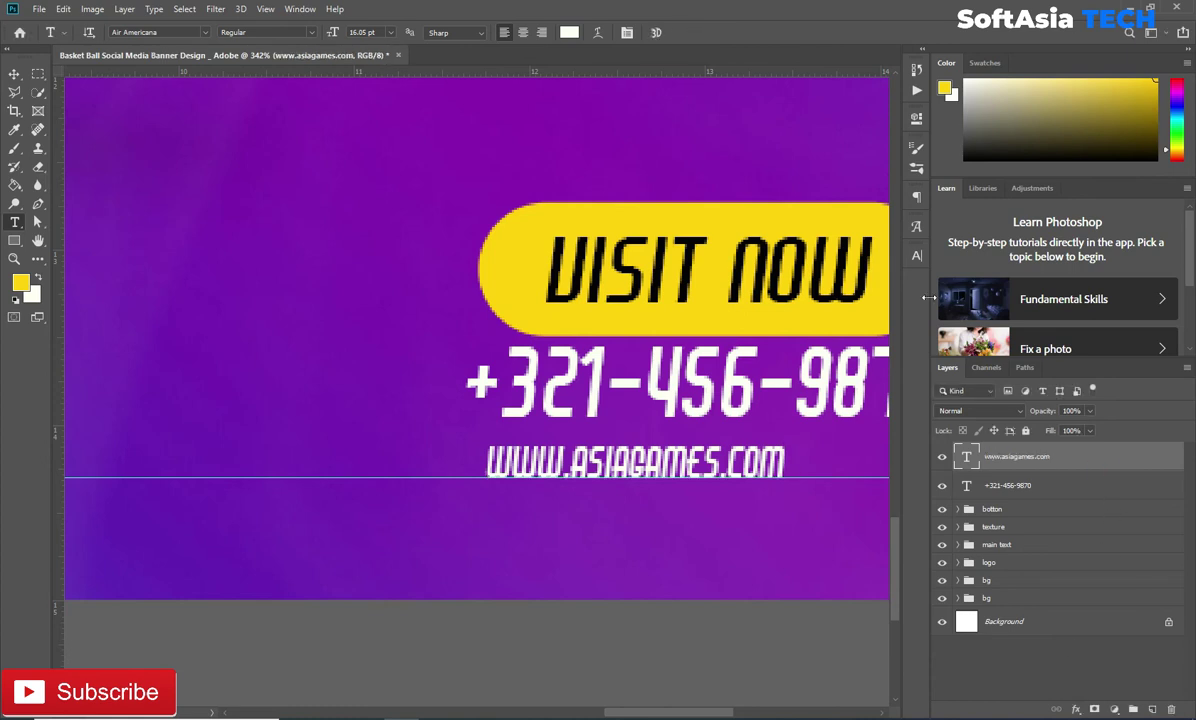
left_click(916, 255)
left_click(891, 306)
left_click(862, 472)
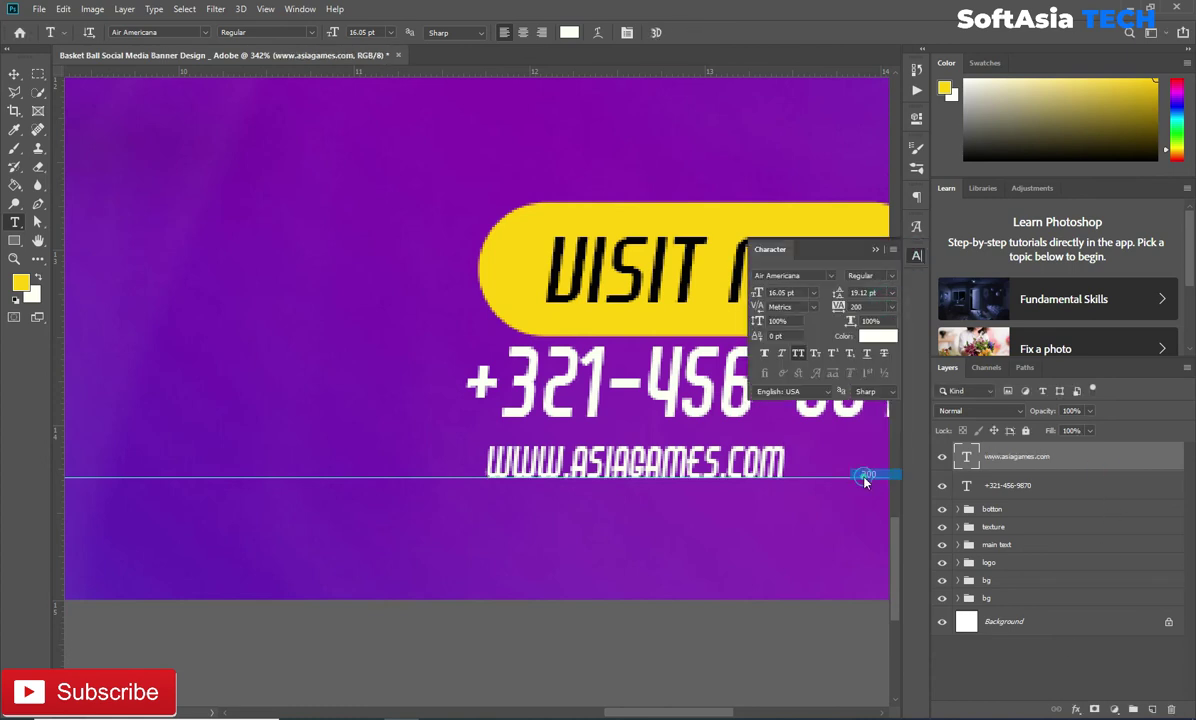
scroll(758, 484, "down", 5)
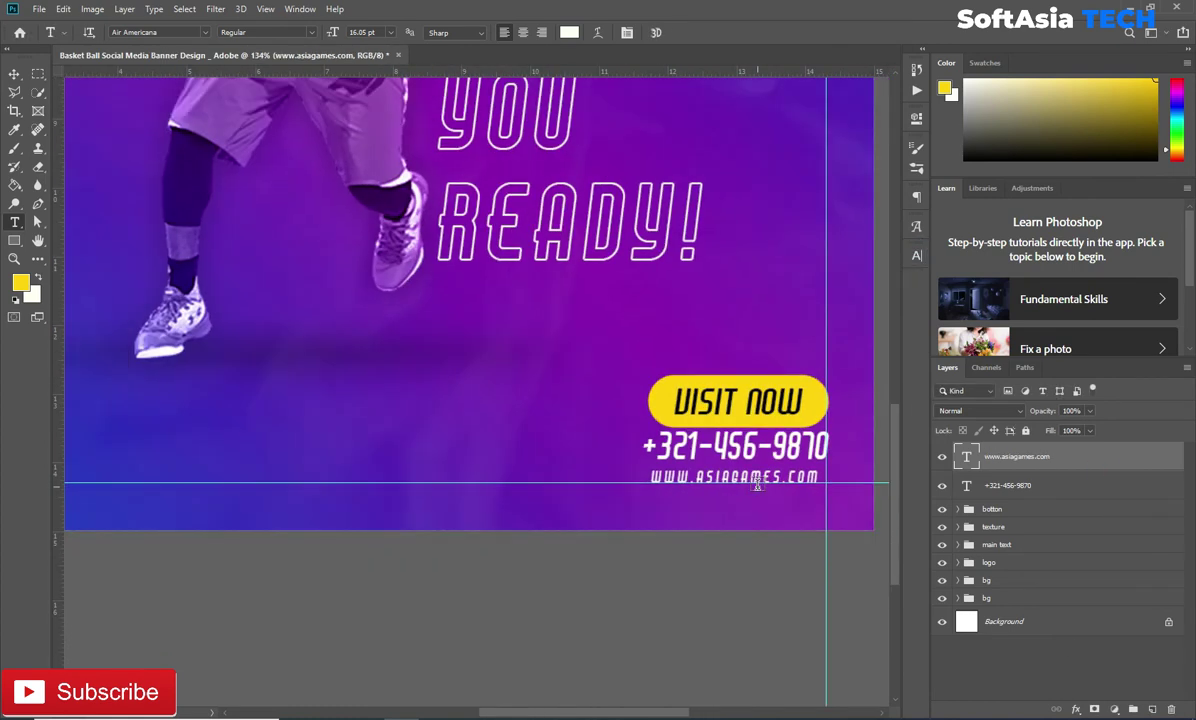
key("v")
key("Right")
key("Right")
key("Right")
key("Right")
key("Right")
key("Right")
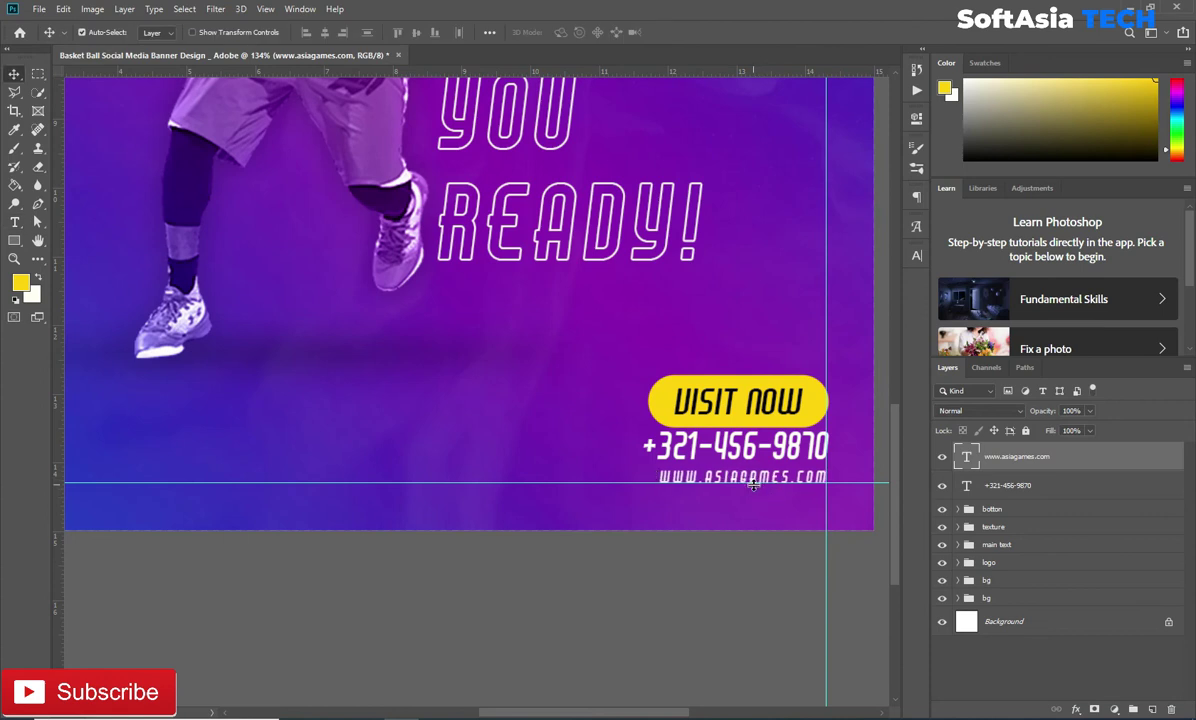
- Group the phone and website lines as 'info', nudge the button up, and fit the banner on screen
left_click(1060, 490, "shift")
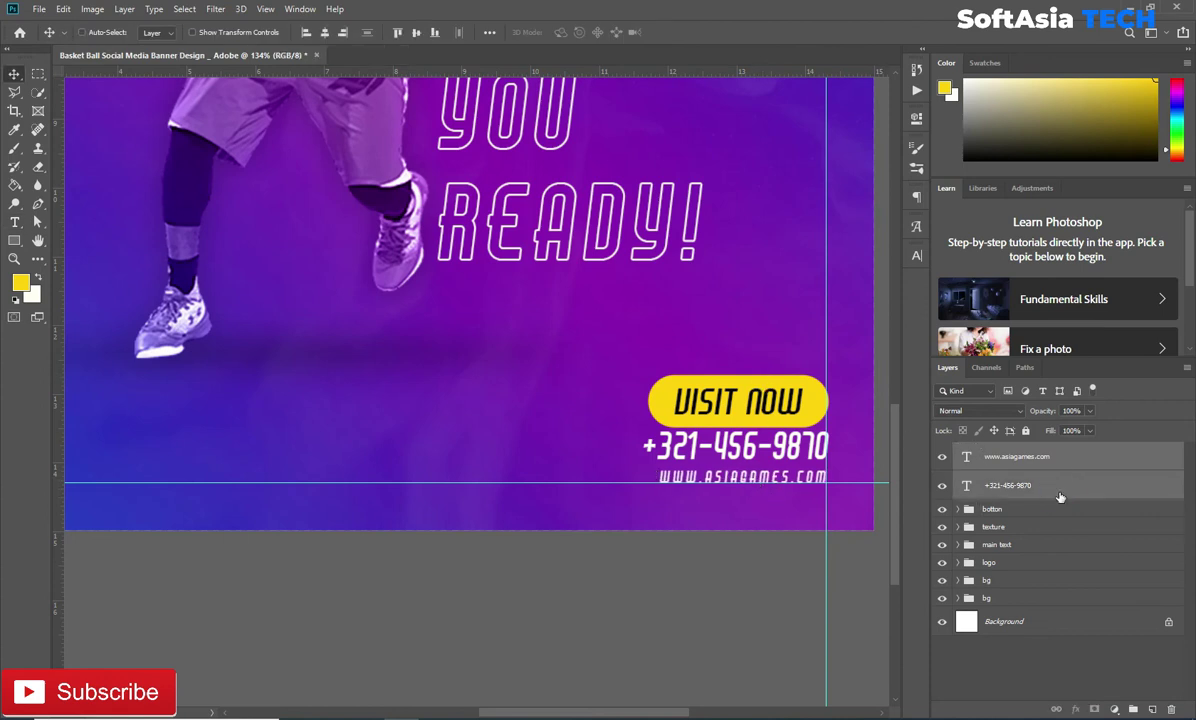
left_click(1044, 490)
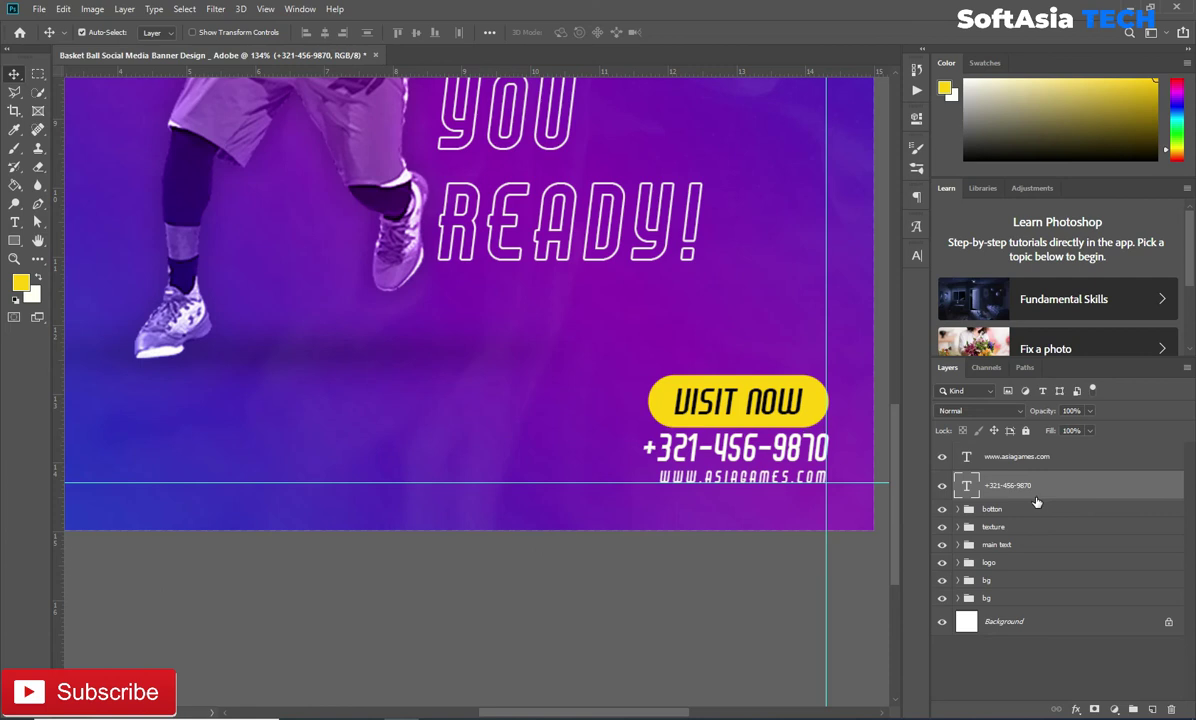
left_click(1044, 462, "shift")
key("ctrl+g")
double_click(991, 451)
type("info")
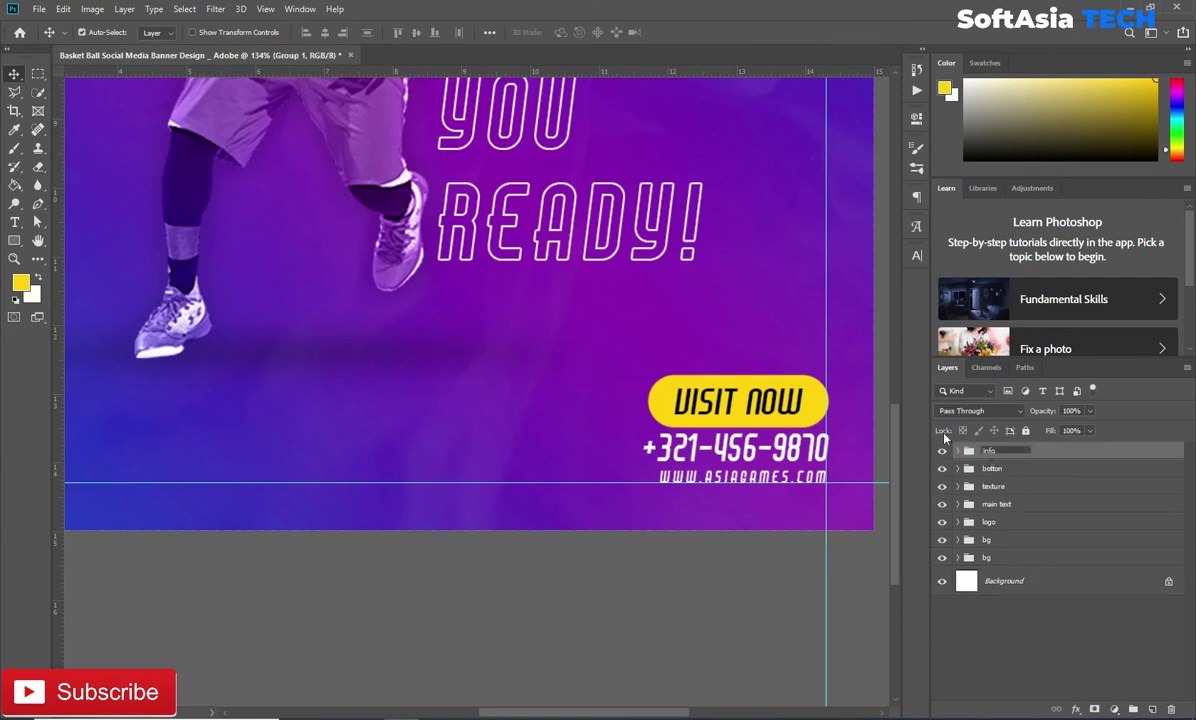
left_click(996, 469)
key("Up")
key("Up")
key("Up")
key("Up")
key("Up")
key("Up")
key("Up")
key("Up")
key("Up")
key("Up")
key("Up")
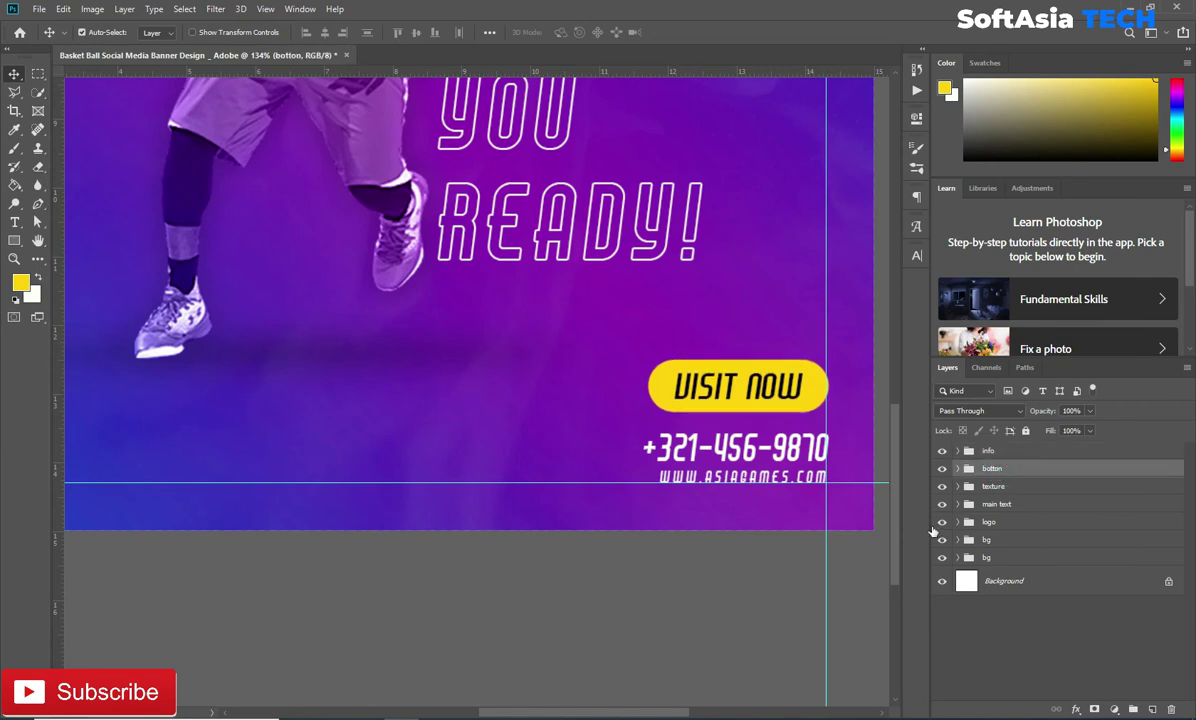
key("ctrl+0")
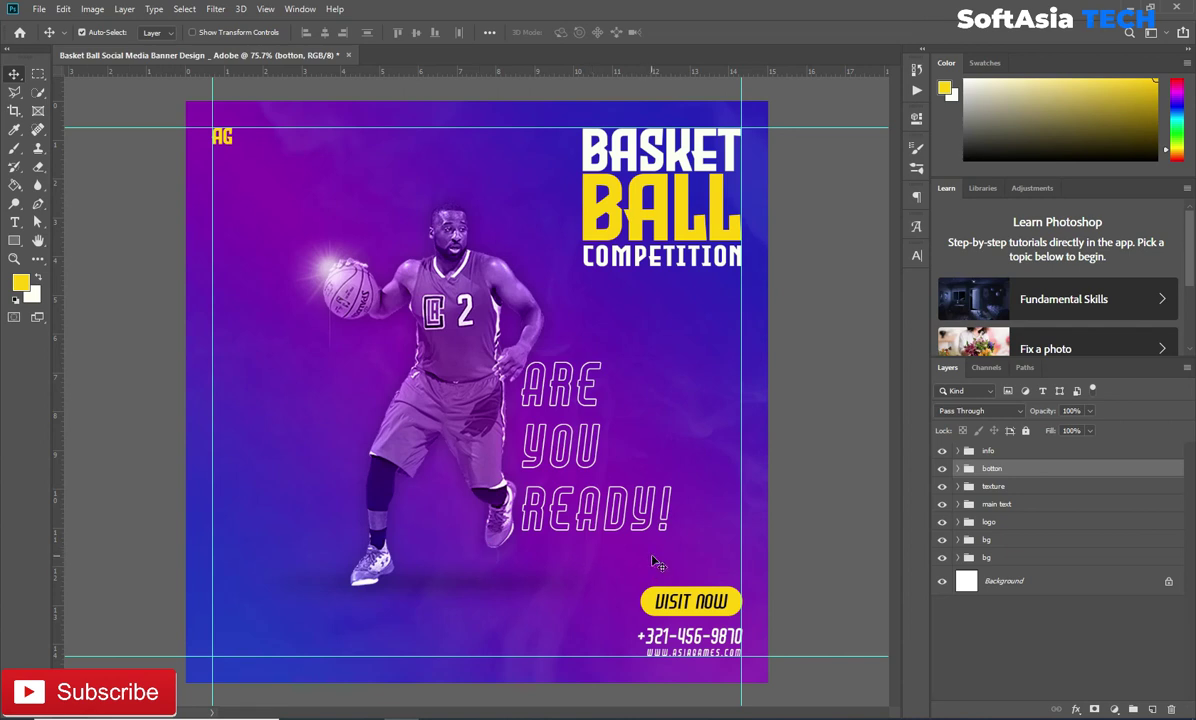
- Type a white '15-20' date left of the player's basketball
left_click(983, 452)
mouse_move(221, 368)
left_mouse_down()
mouse_move(266, 404)
mouse_move(355, 432)
left_mouse_up()
key("t")
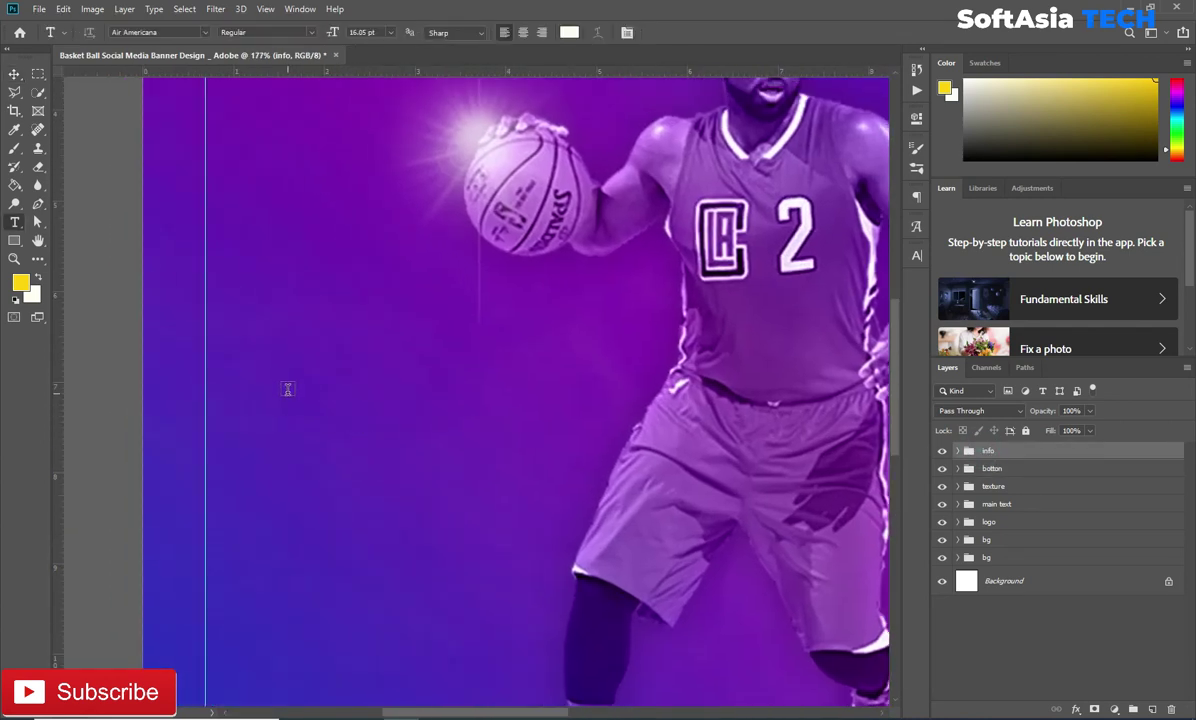
left_click(279, 356)
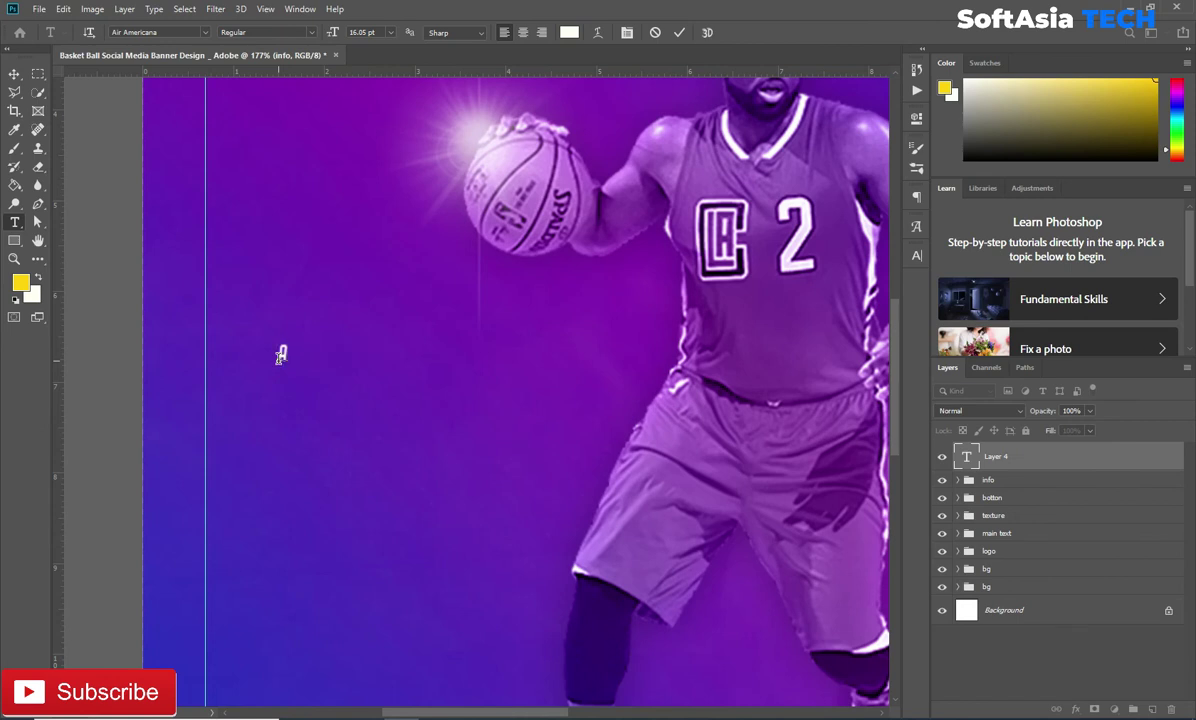
key("BackSpace")
key("BackSpace")
type("15-20")
key("ctrl+Return")
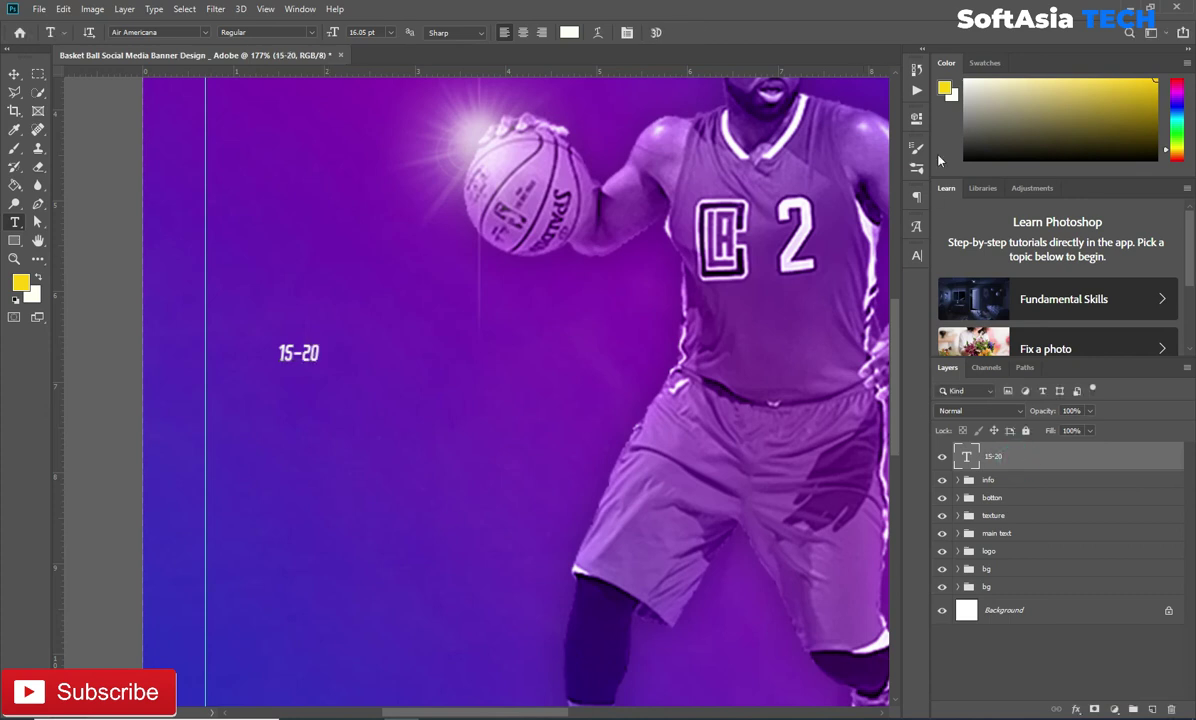
- Set the 15-20 text's font to Evil Empire
left_click(918, 256)
left_click(835, 275)
left_click(827, 338)
left_click(876, 254)
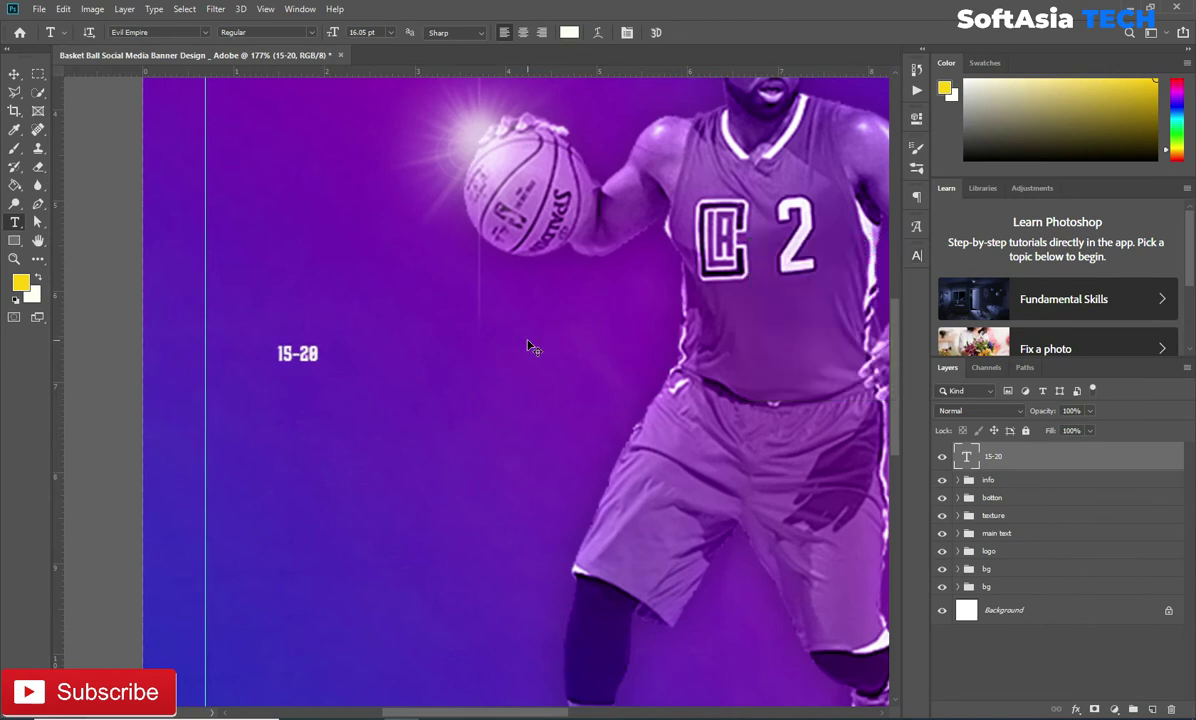
- Scale the 15-20 date up and position it beside the basketball
key("ctrl+t")
left_click_drag(334, 339, 448, 279)
left_click_drag(406, 355, 375, 392)
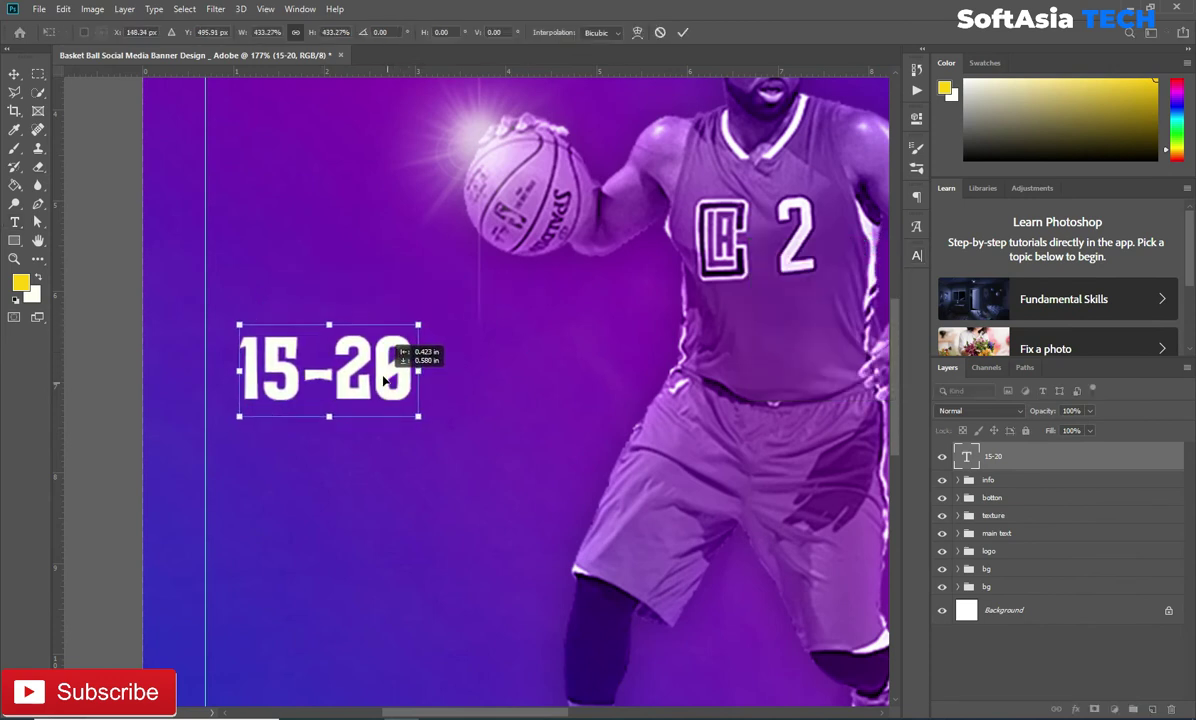
left_click_drag(420, 320, 448, 326)
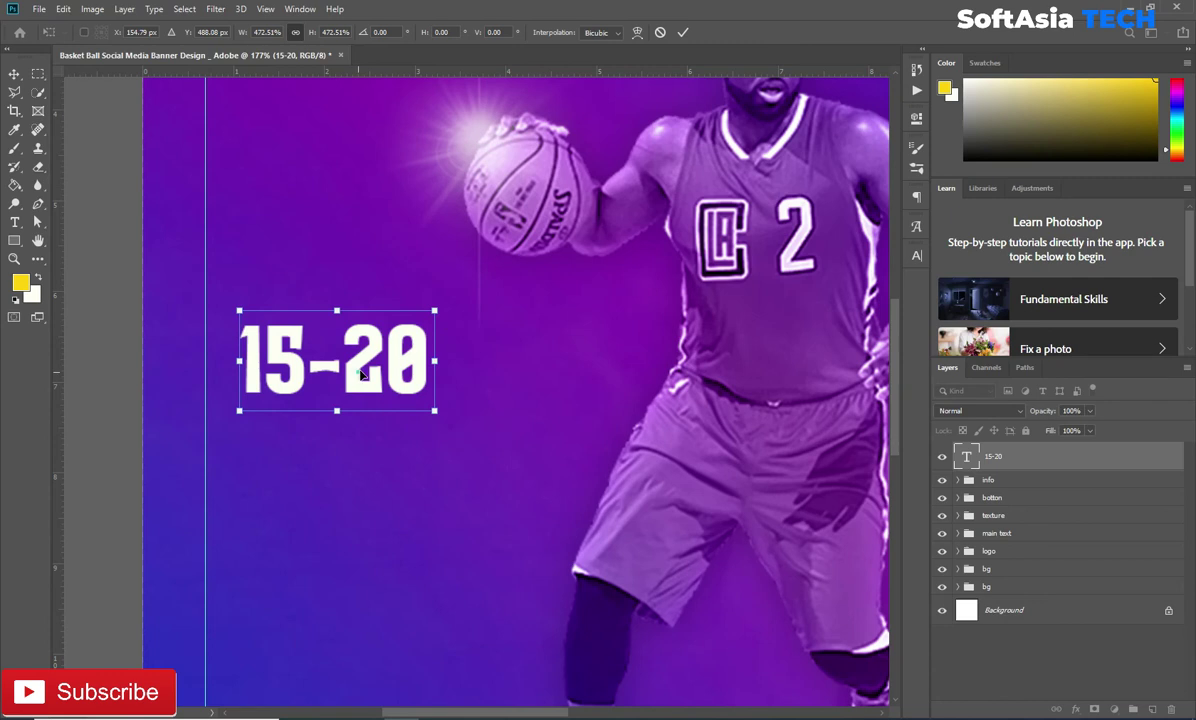
left_click_drag(340, 350, 362, 340)
left_click_drag(458, 301, 465, 295)
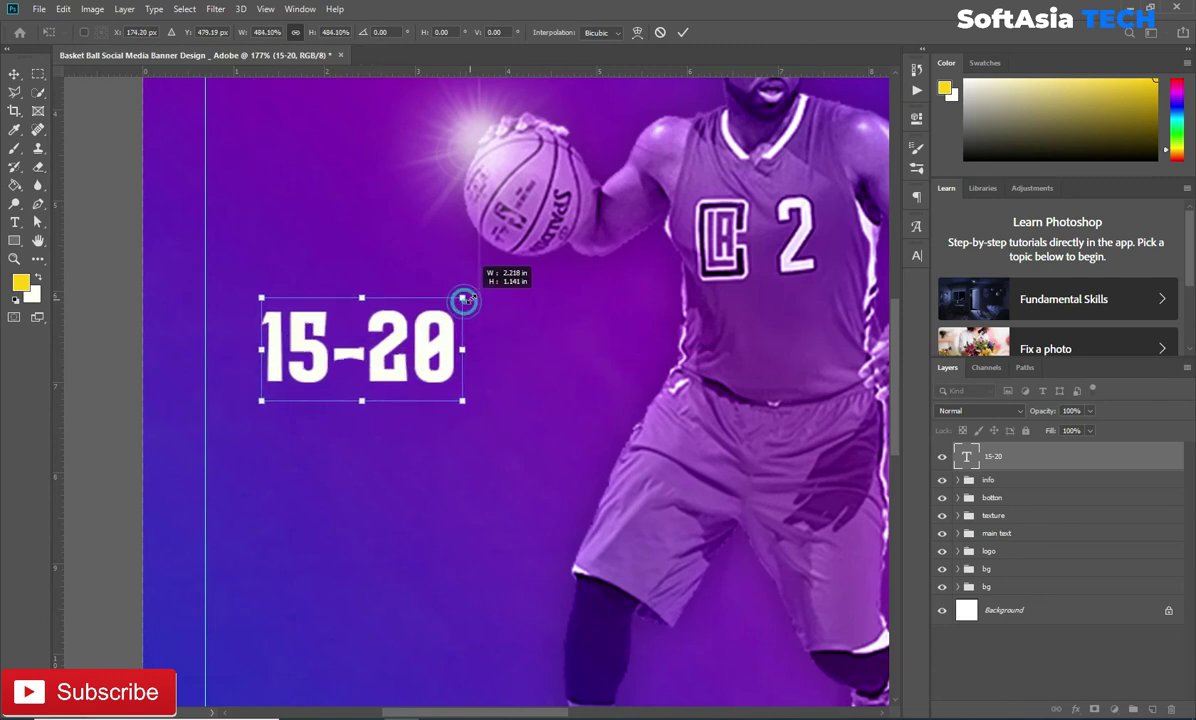
left_click(683, 32)
- Add an APRIL text line and enlarge it to sit under 15-20
left_click(310, 446)
key("BackSpace")
type("APRIL")
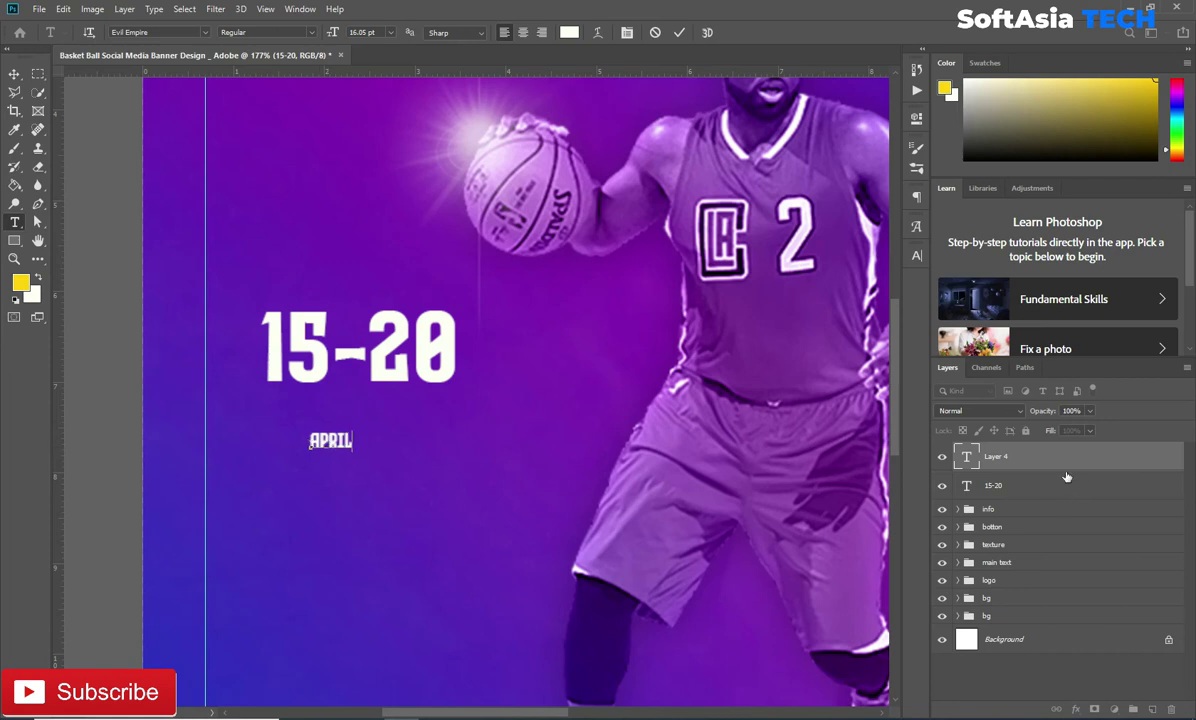
key("ctrl+Return")
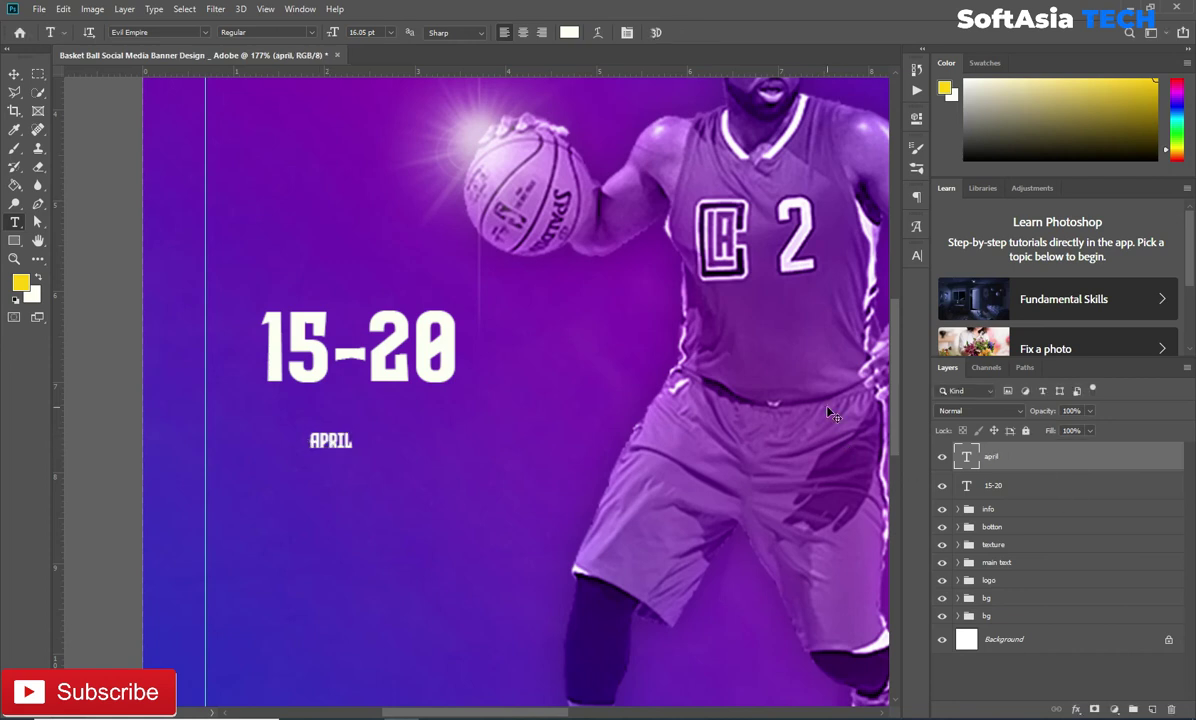
key("ctrl+t")
mouse_move(357, 428)
left_mouse_down()
mouse_move(483, 371)
mouse_move(380, 440)
left_mouse_up()
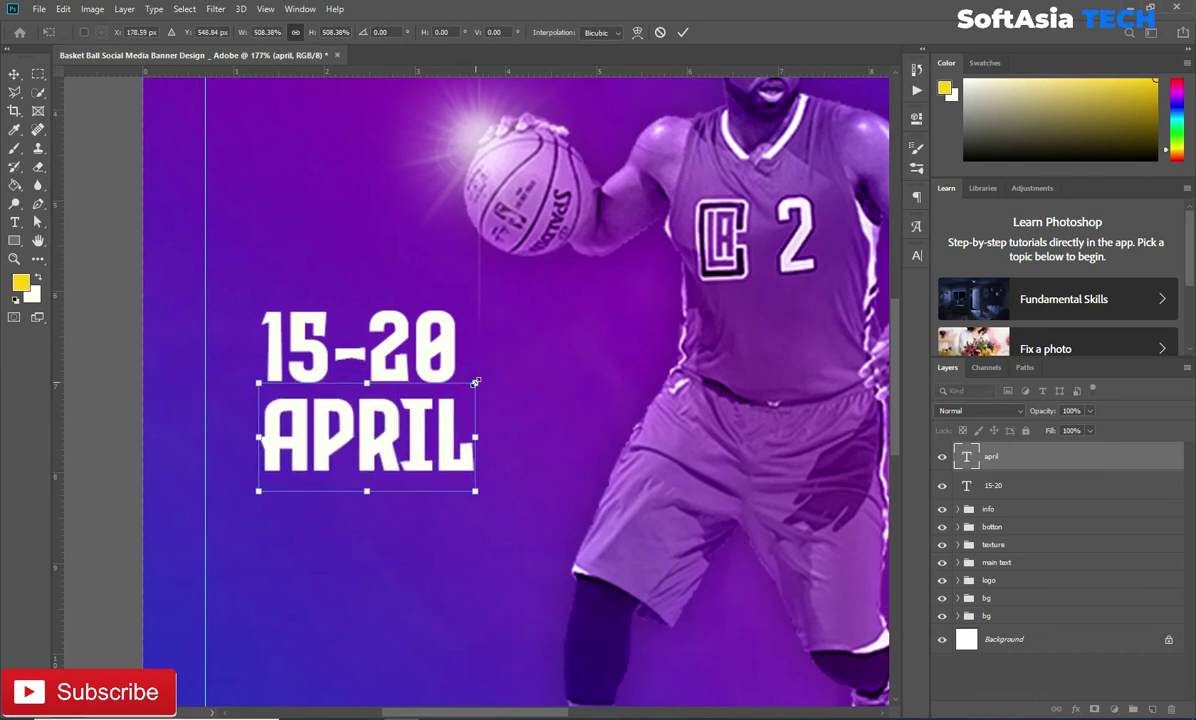
left_click_drag(475, 383, 482, 380)
left_click(685, 33)
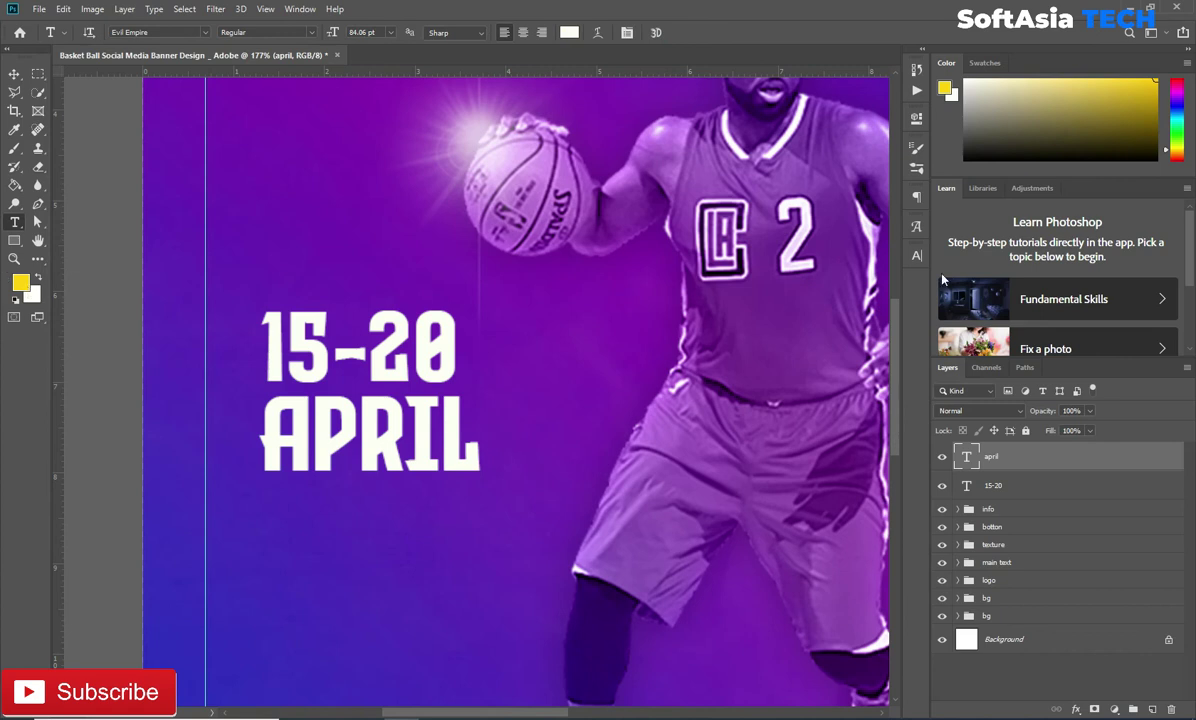
- Color the APRIL text yellow #ffd104 and fit the banner in view
left_click(917, 255)
left_click(877, 336)
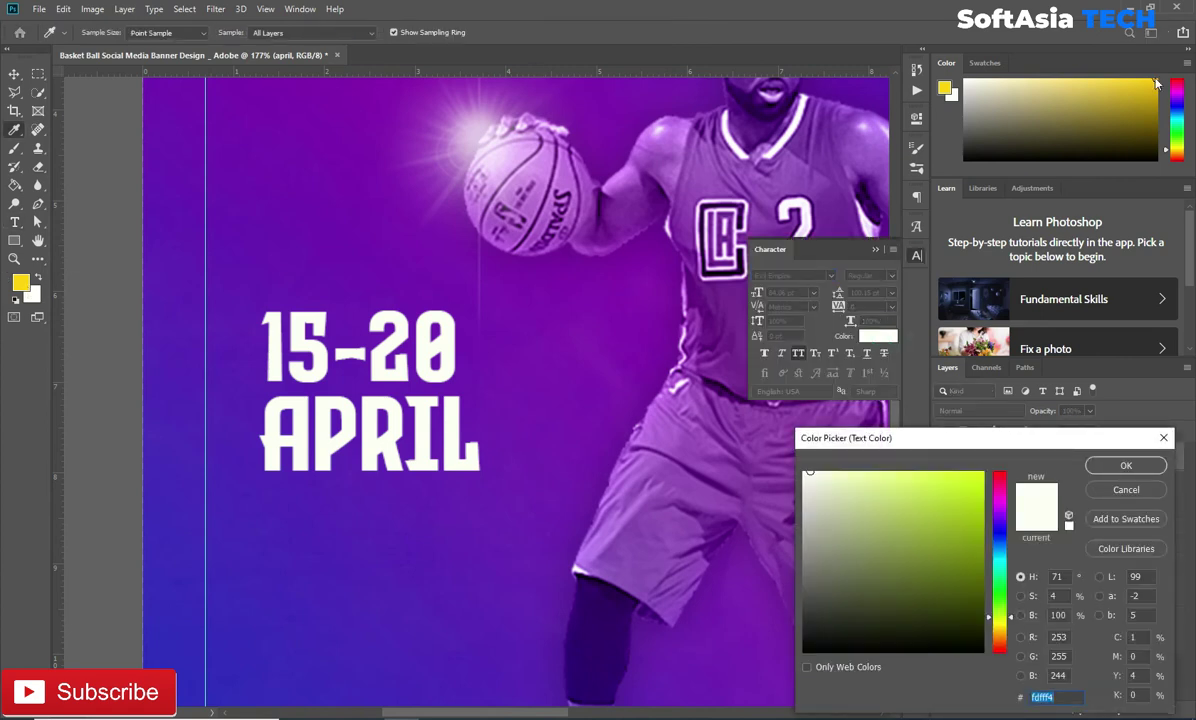
left_click(1154, 81)
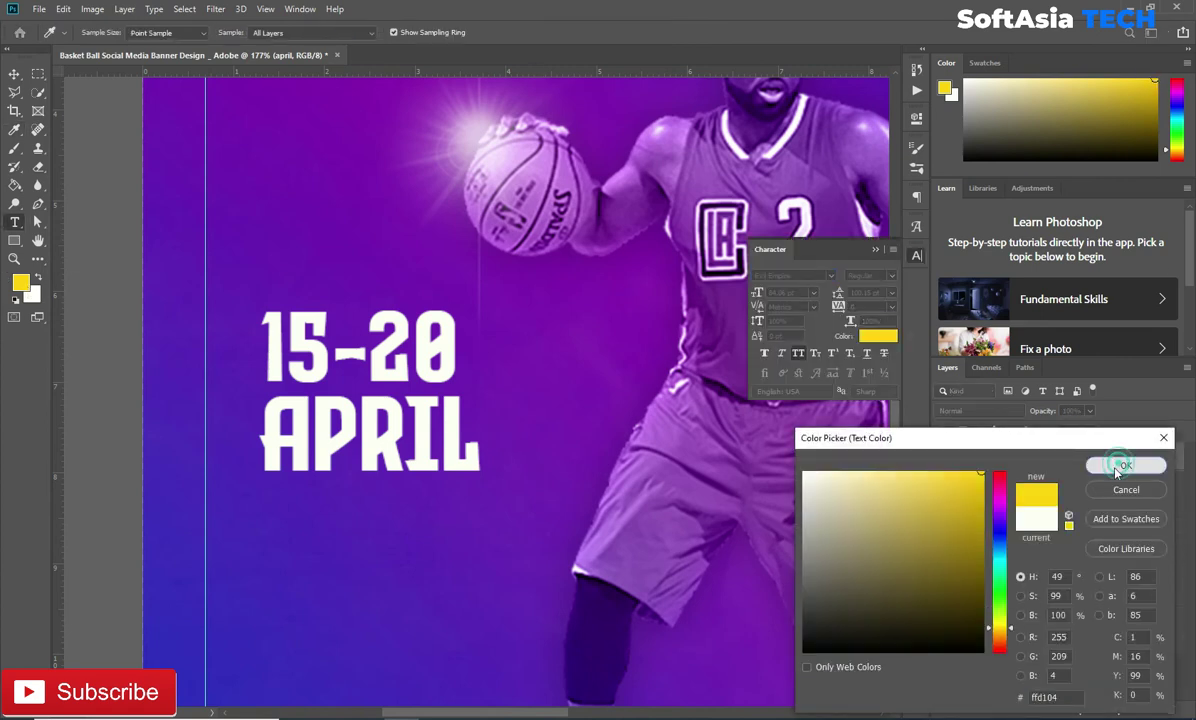
left_click(1117, 468)
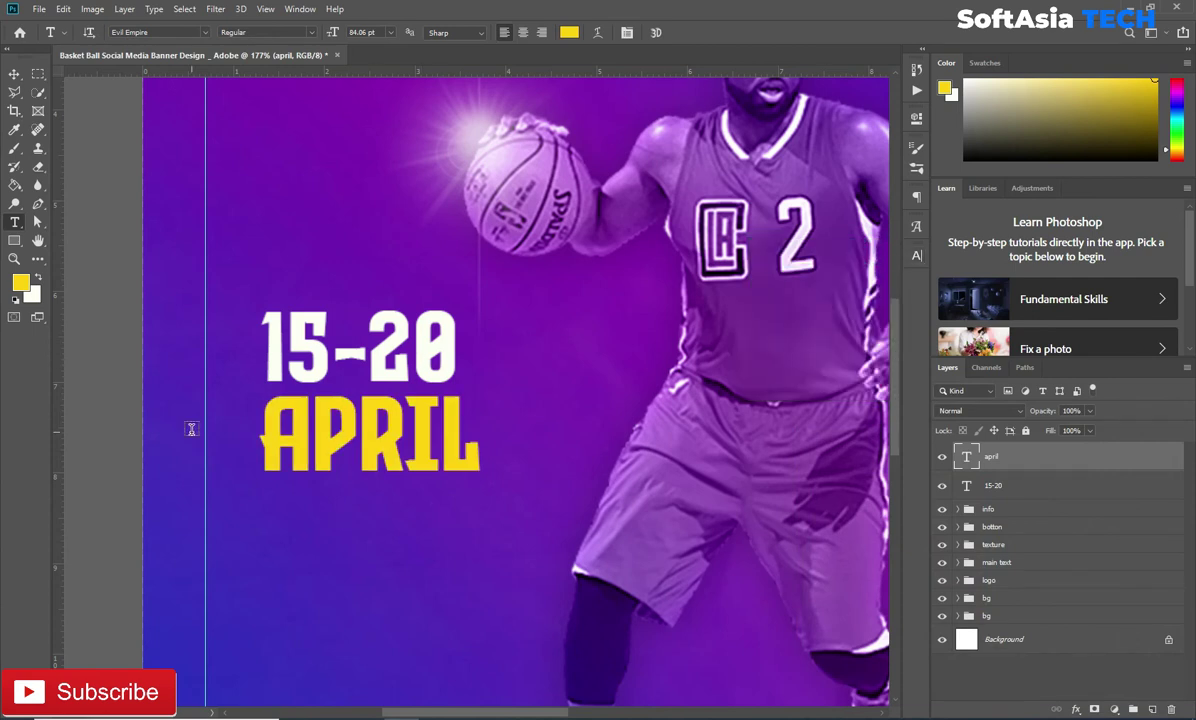
key("ctrl+0")
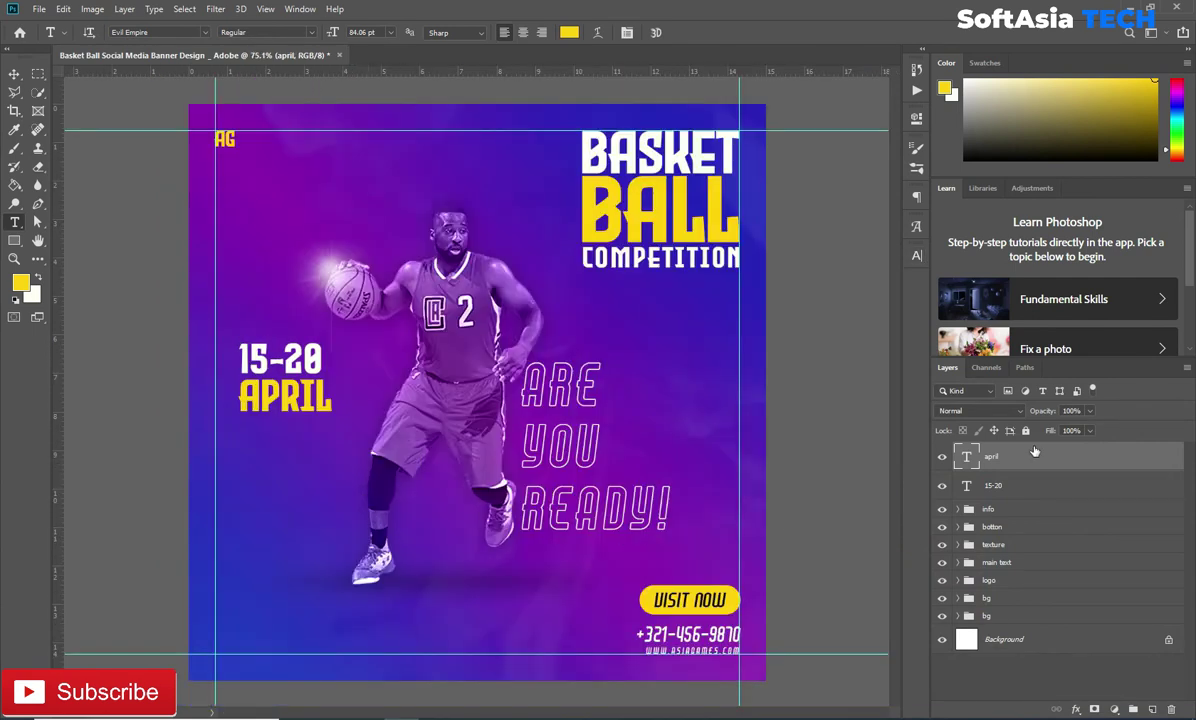
- Enlarge the 15-20 text layer slightly
left_click(1133, 494)
scroll(350, 330, "up", 3)
scroll(340, 345, "up", 2)
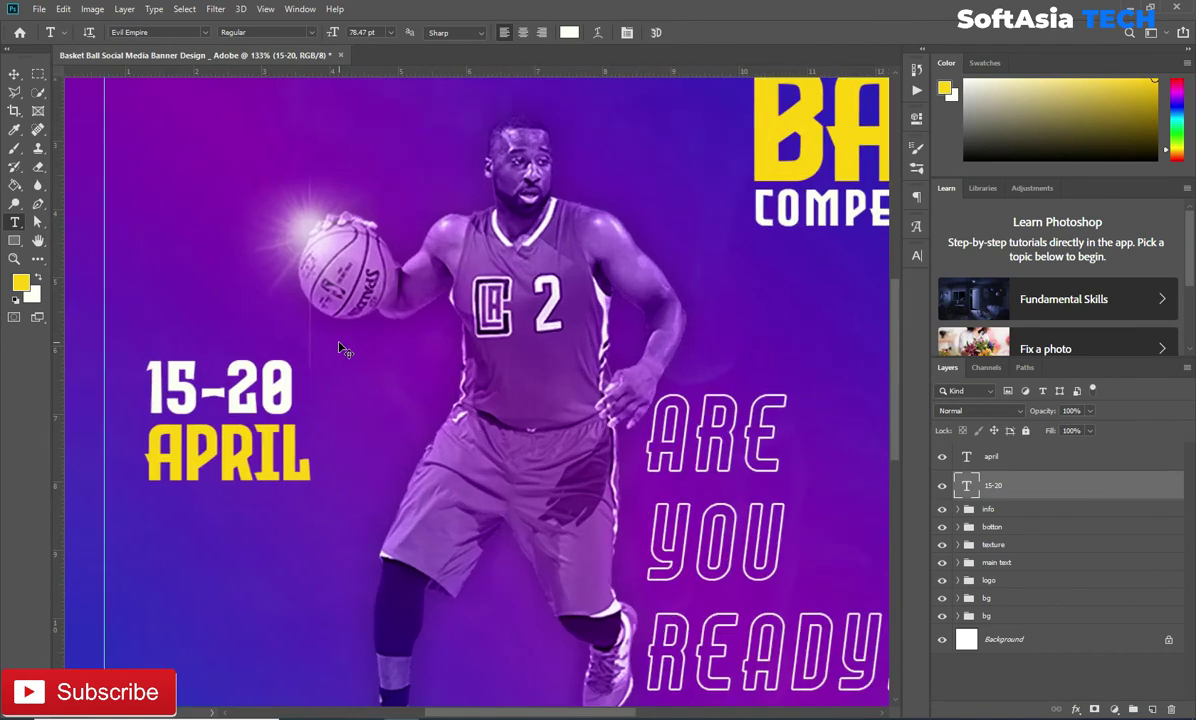
key("ctrl+t")
left_click_drag(300, 353, 327, 341)
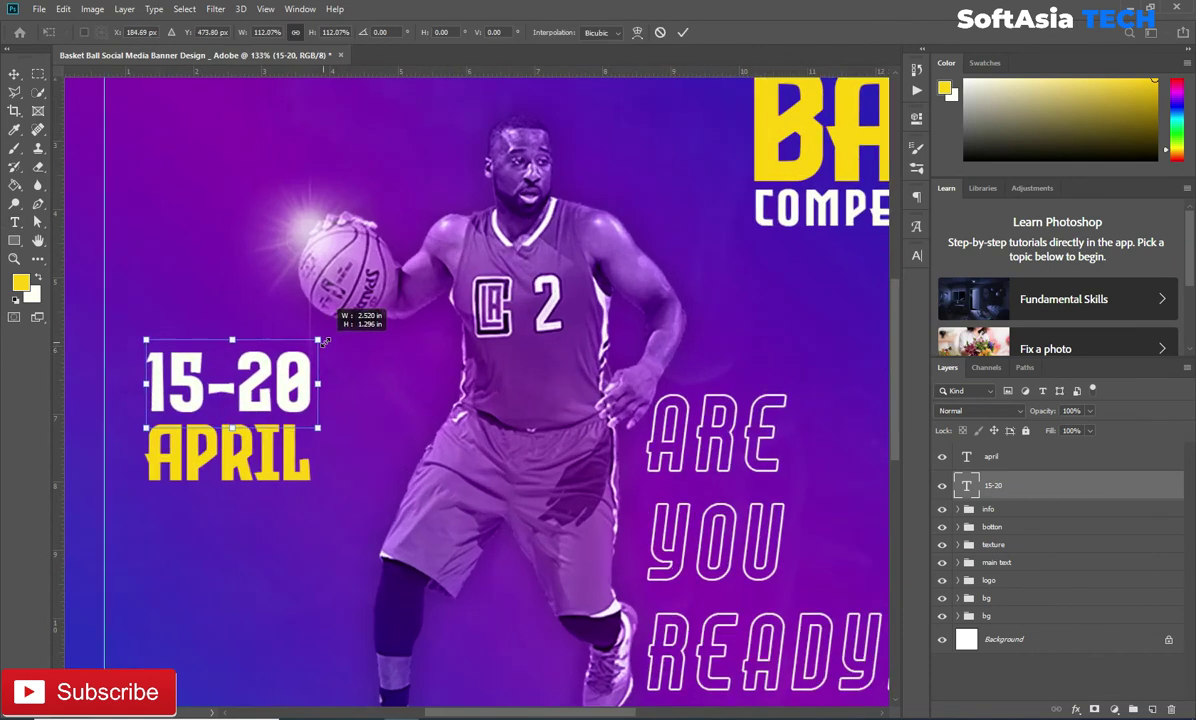
left_click_drag(327, 341, 318, 341)
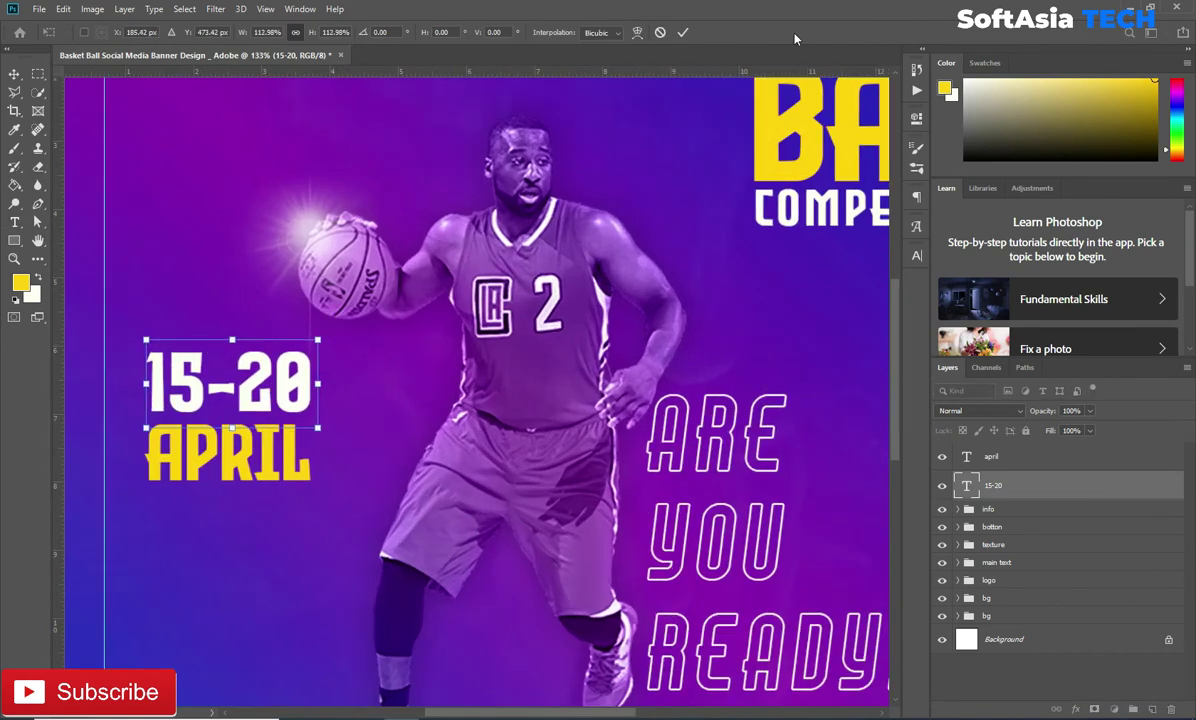
left_click(684, 33)
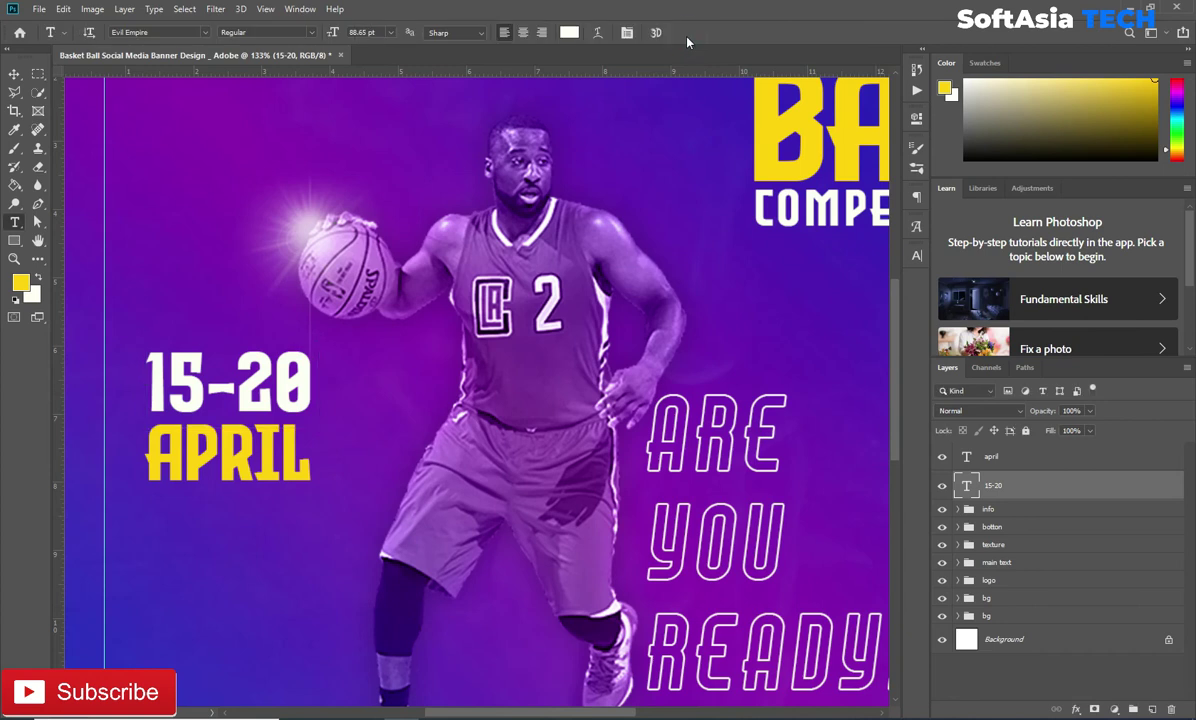
- Set 15-20 letter spacing to 50 and shrink it to sit above APRIL
left_click(916, 255)
left_click(893, 307)
left_click(818, 425)
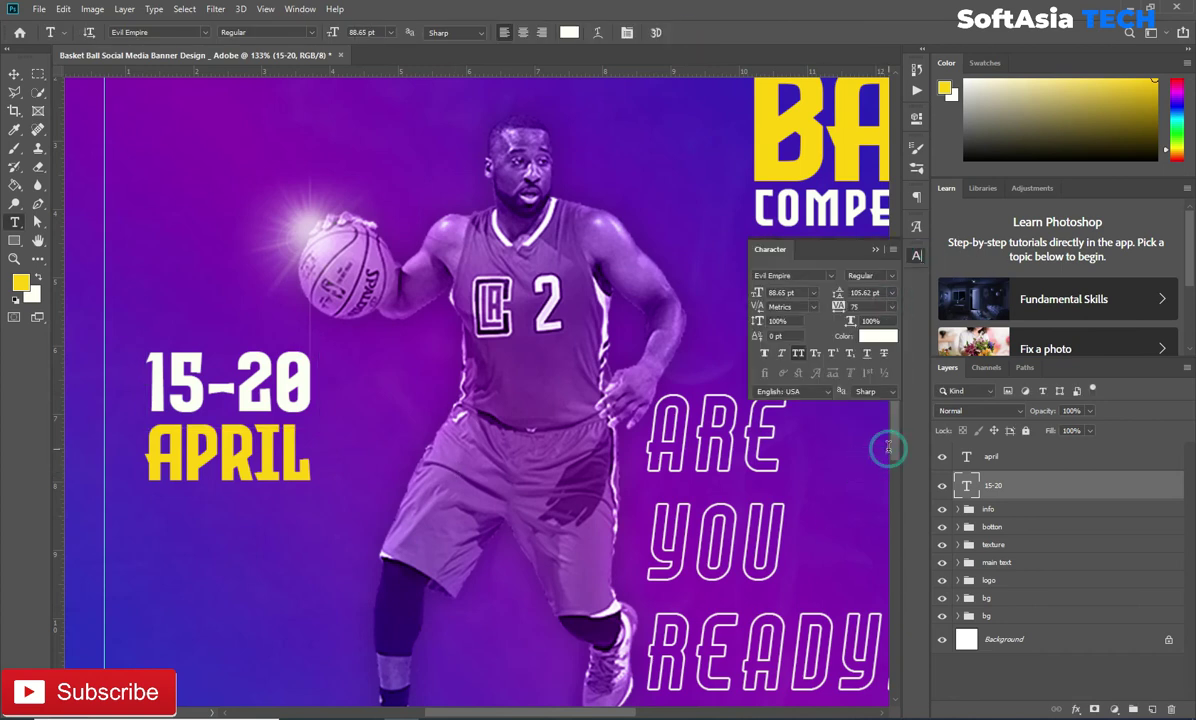
left_click(893, 307)
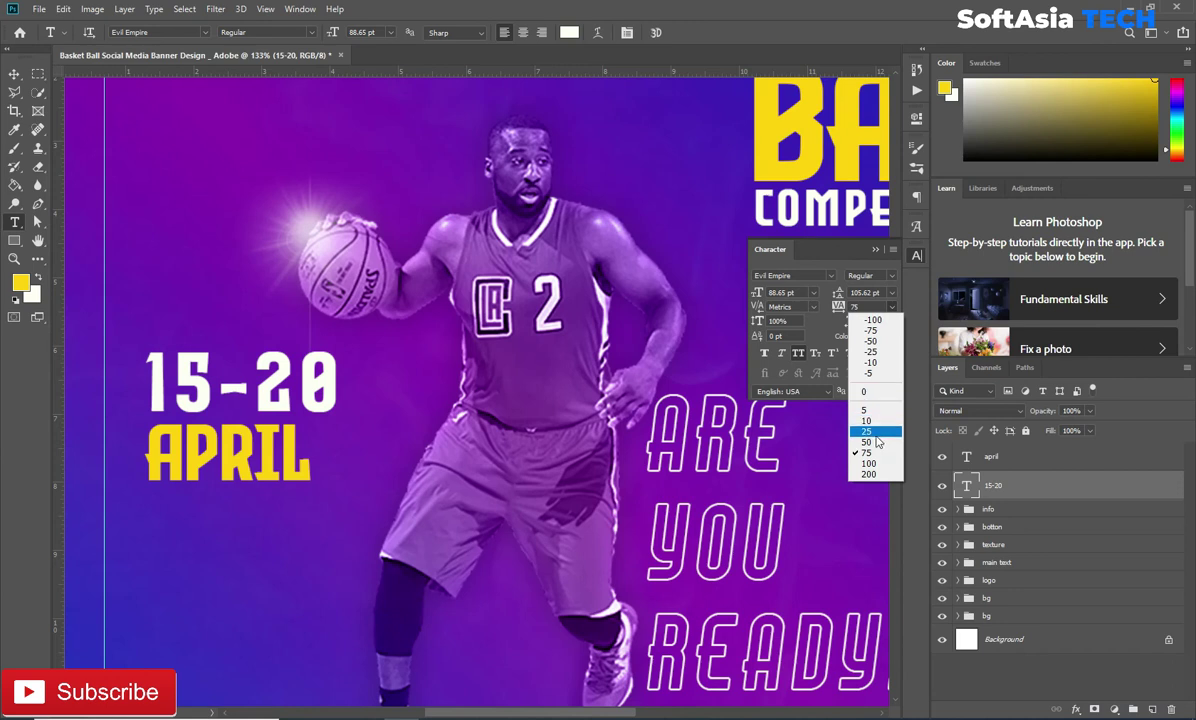
left_click(856, 412)
key("ctrl+t")
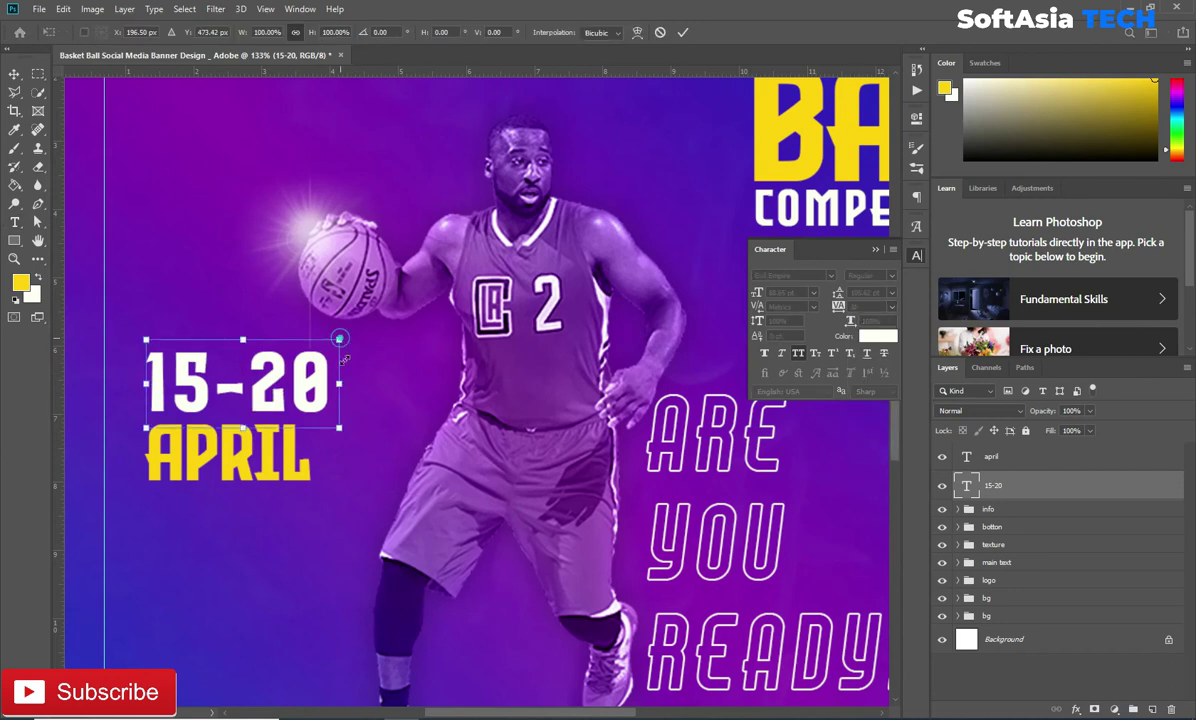
left_click_drag(340, 339, 313, 355)
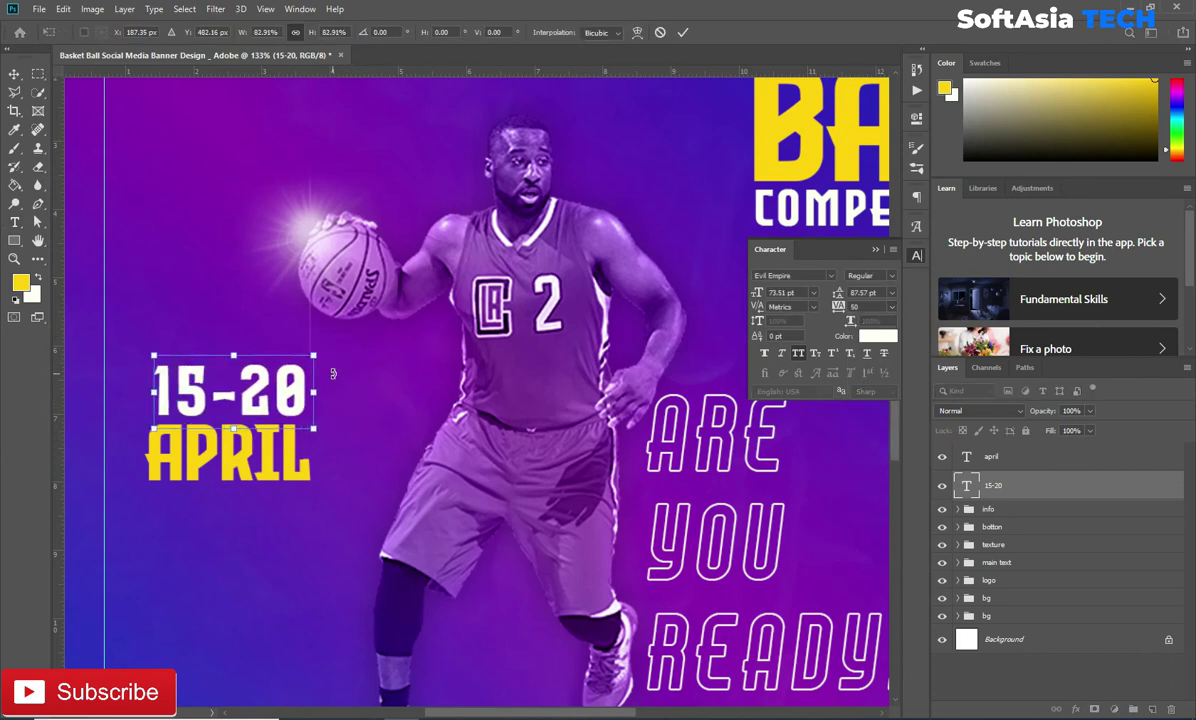
left_click(684, 33)
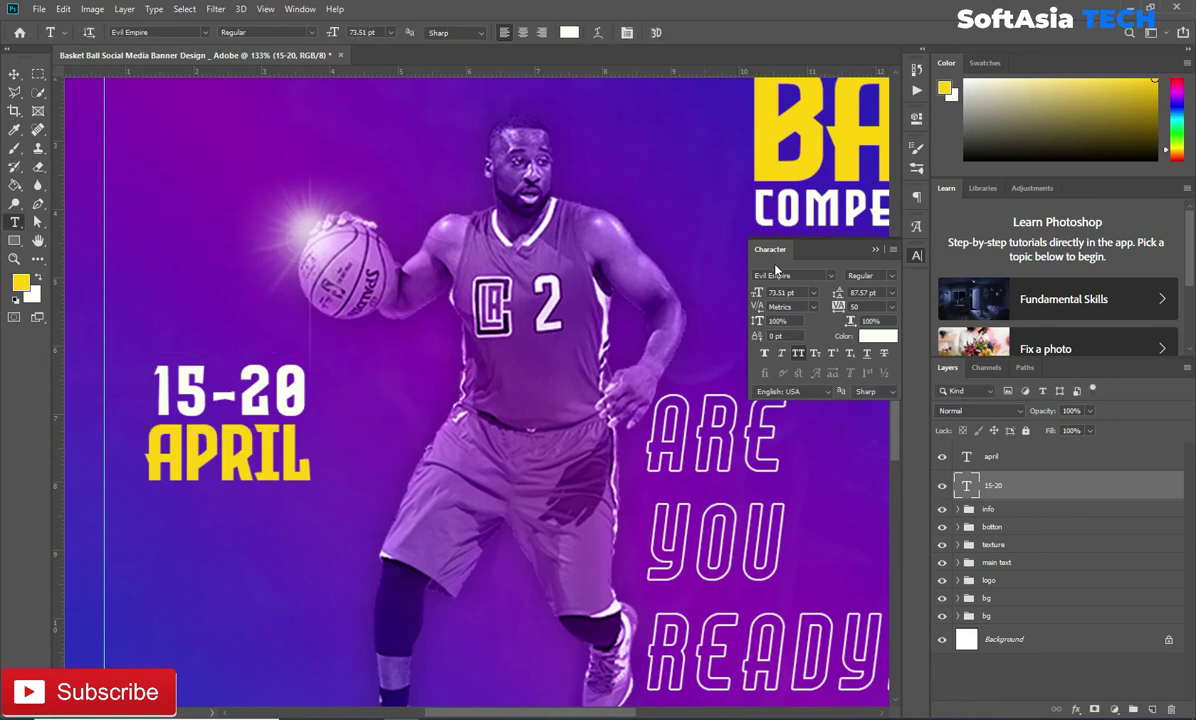
- Enlarge APRIL slightly and shift it into place below 15-20
left_click(1014, 460, "shift")
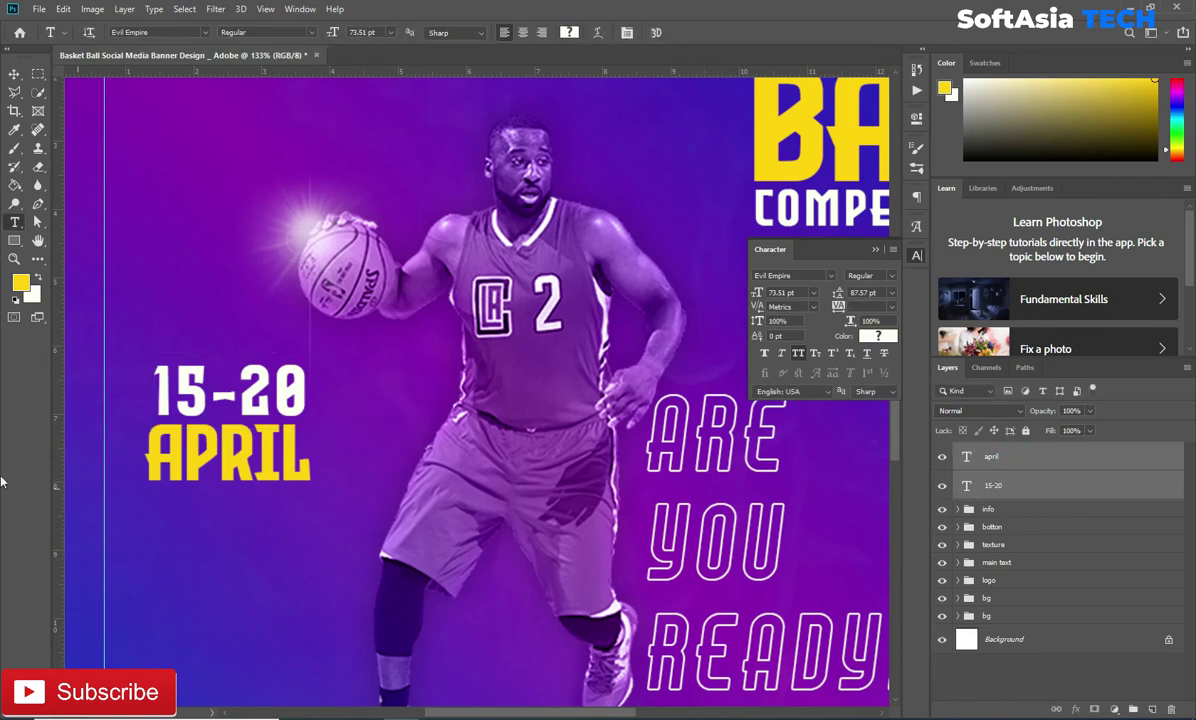
left_click(1022, 455)
key("ctrl+t")
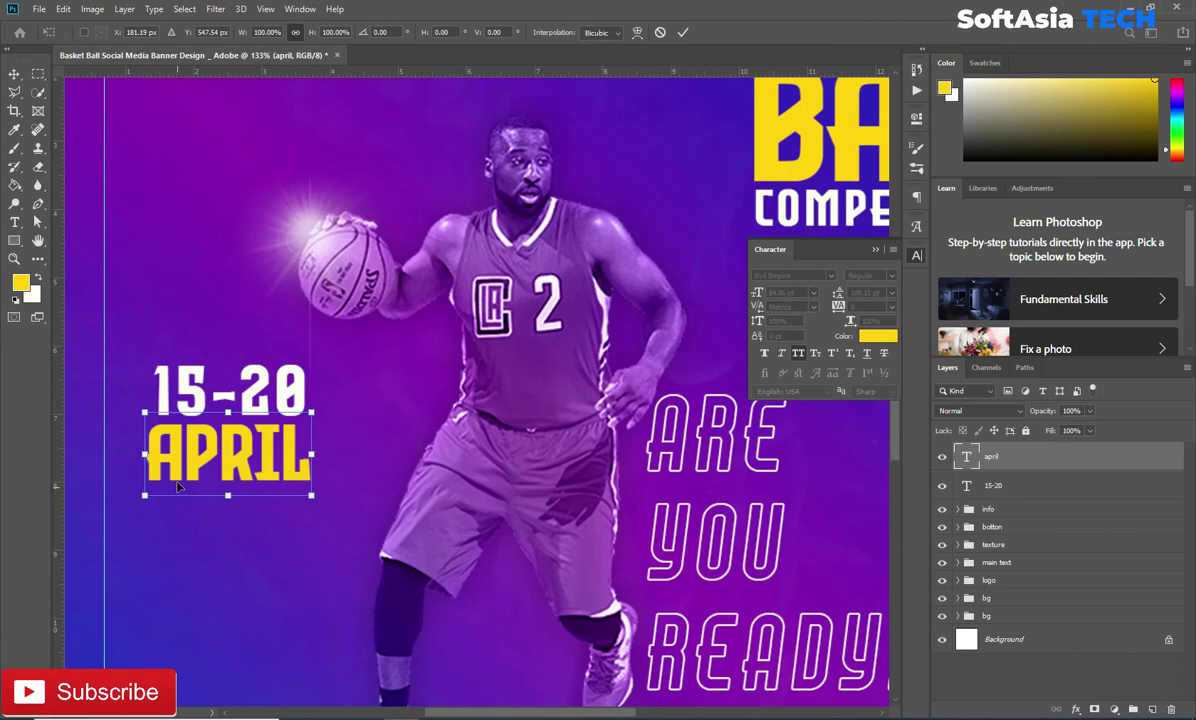
left_click_drag(312, 412, 319, 368)
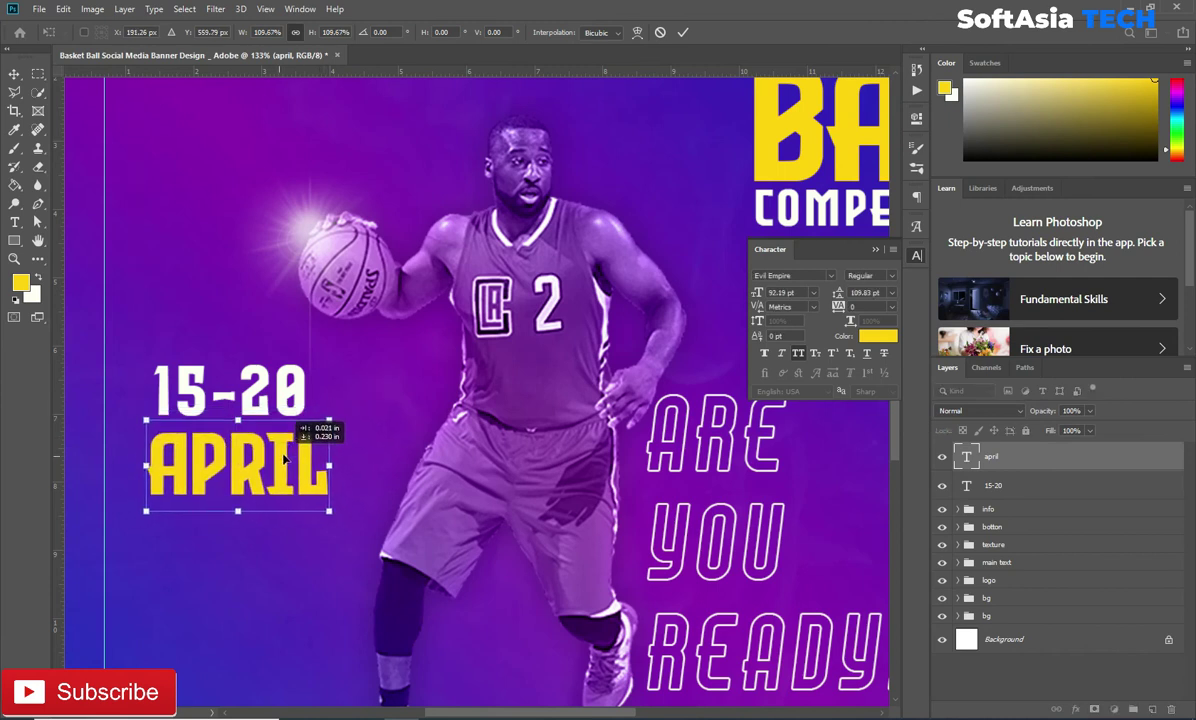
left_click(688, 33)
- Widen 15-20 tracking to 75, match APRIL's width, align left, and select both layers
left_click(1057, 482)
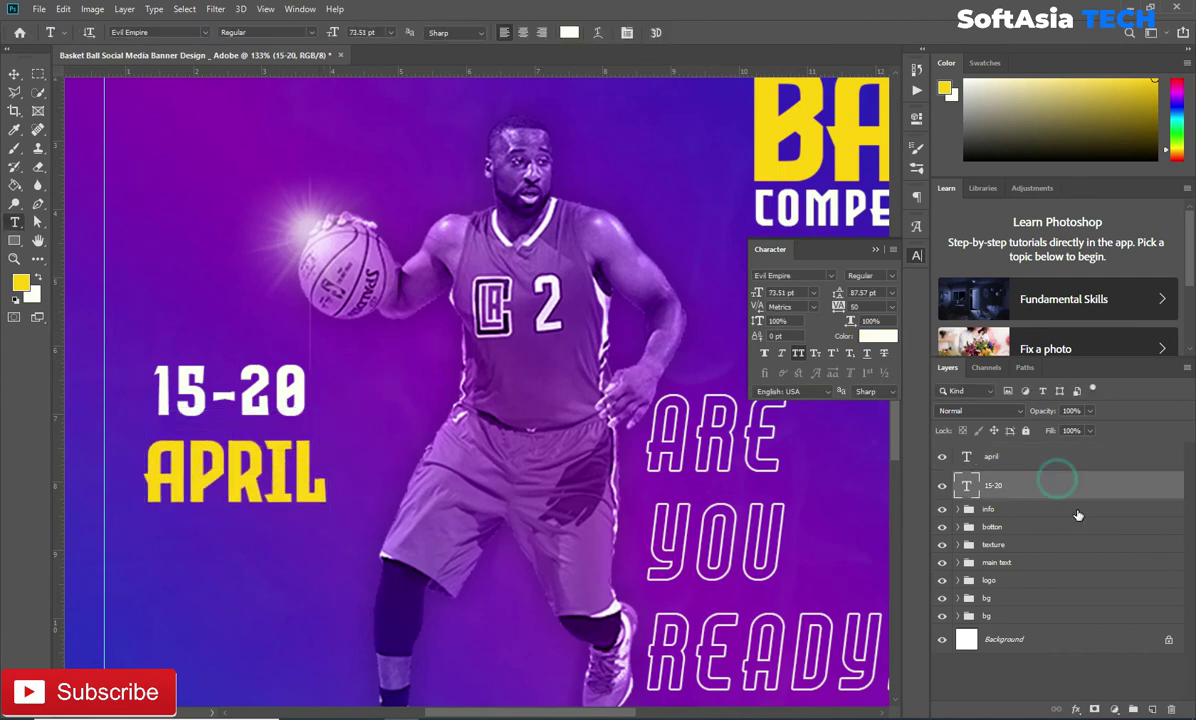
left_click(891, 306)
left_click(866, 446)
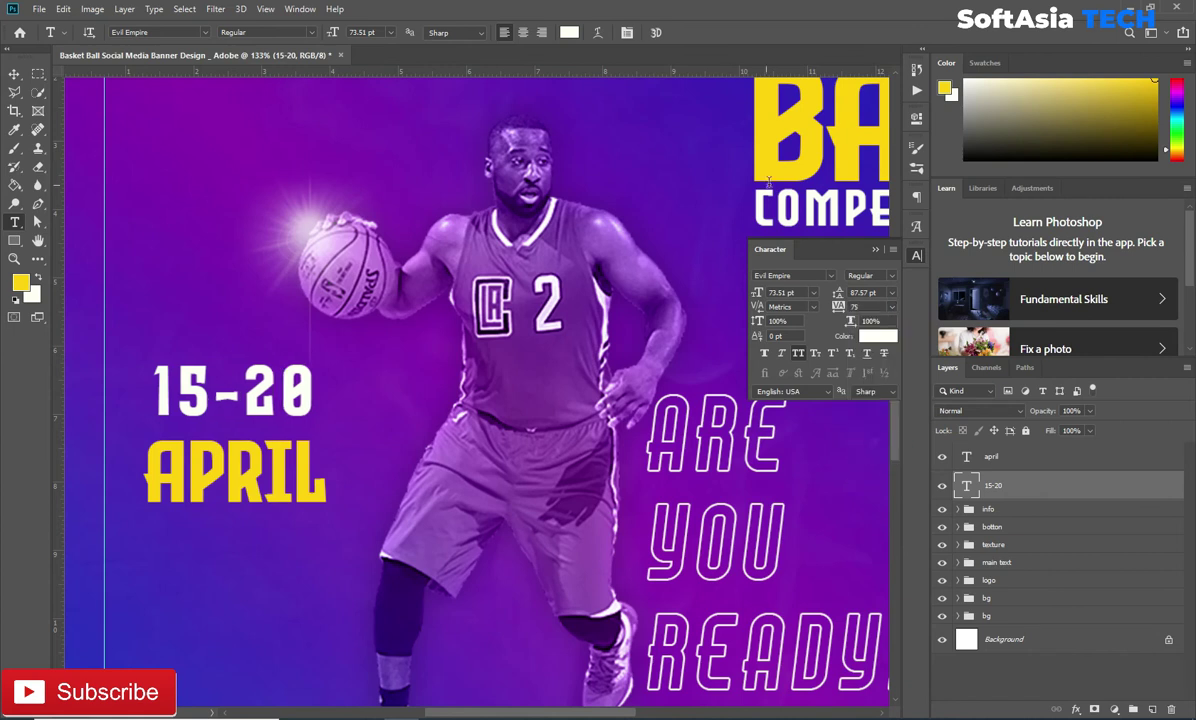
left_click(875, 250)
key("ctrl+t")
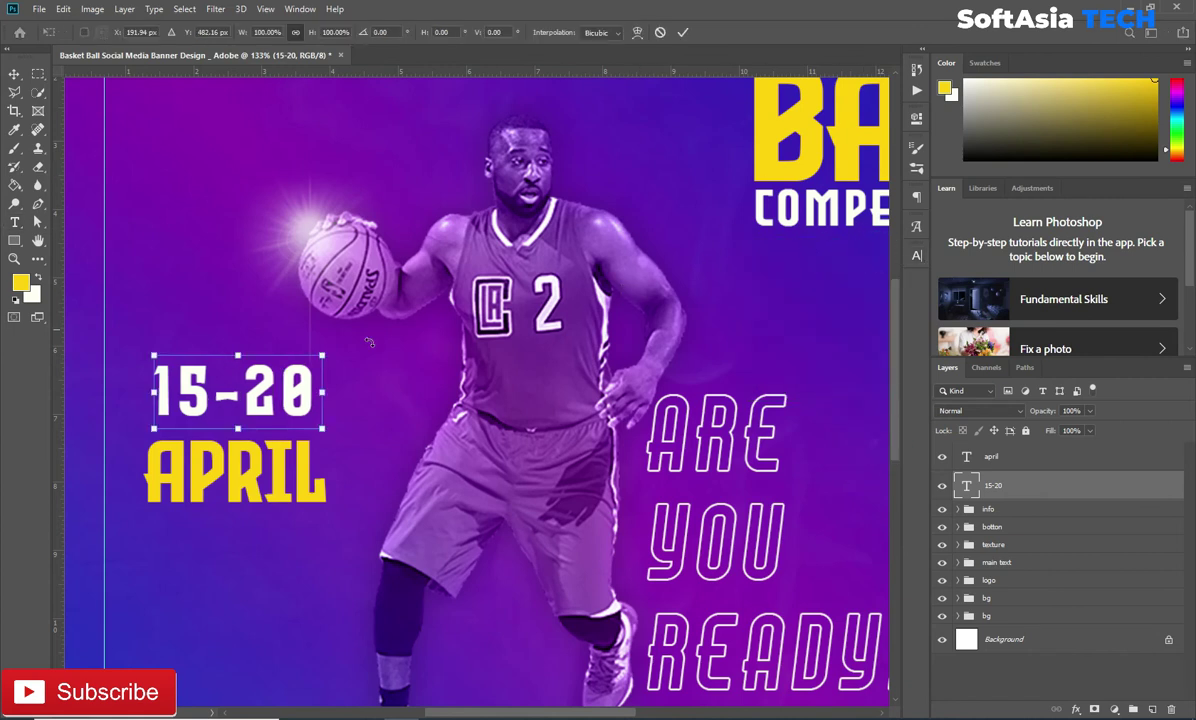
left_click_drag(322, 369, 328, 367)
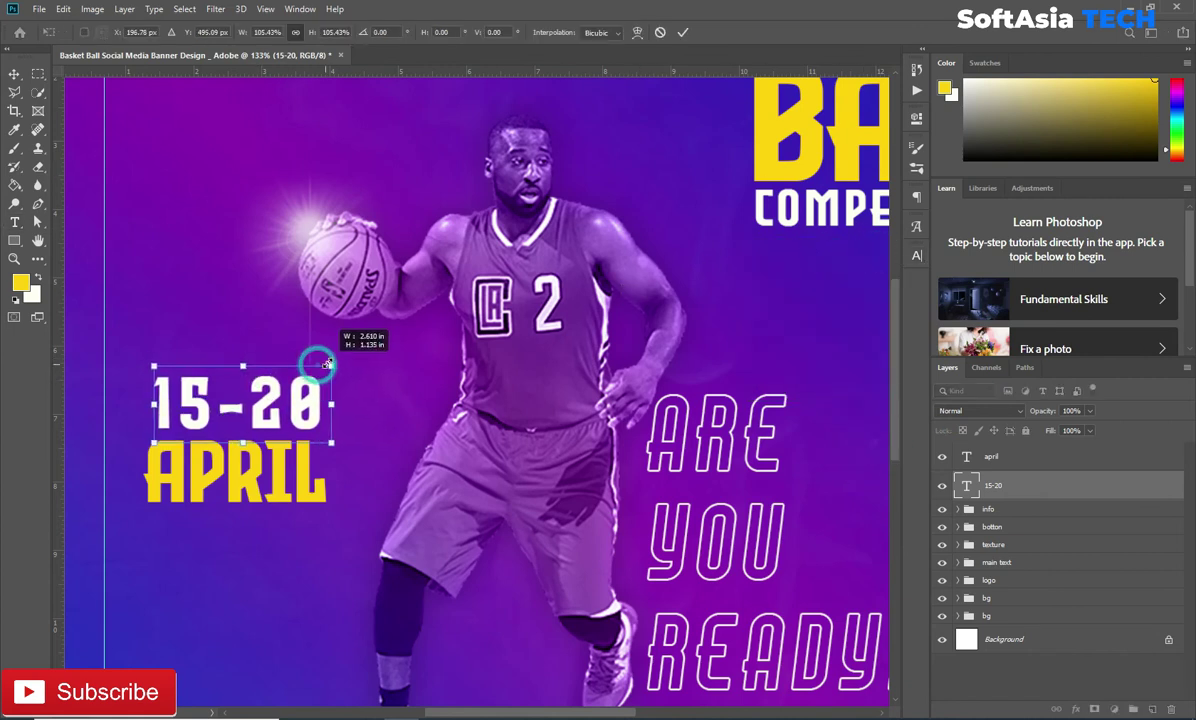
left_click_drag(230, 392, 229, 392)
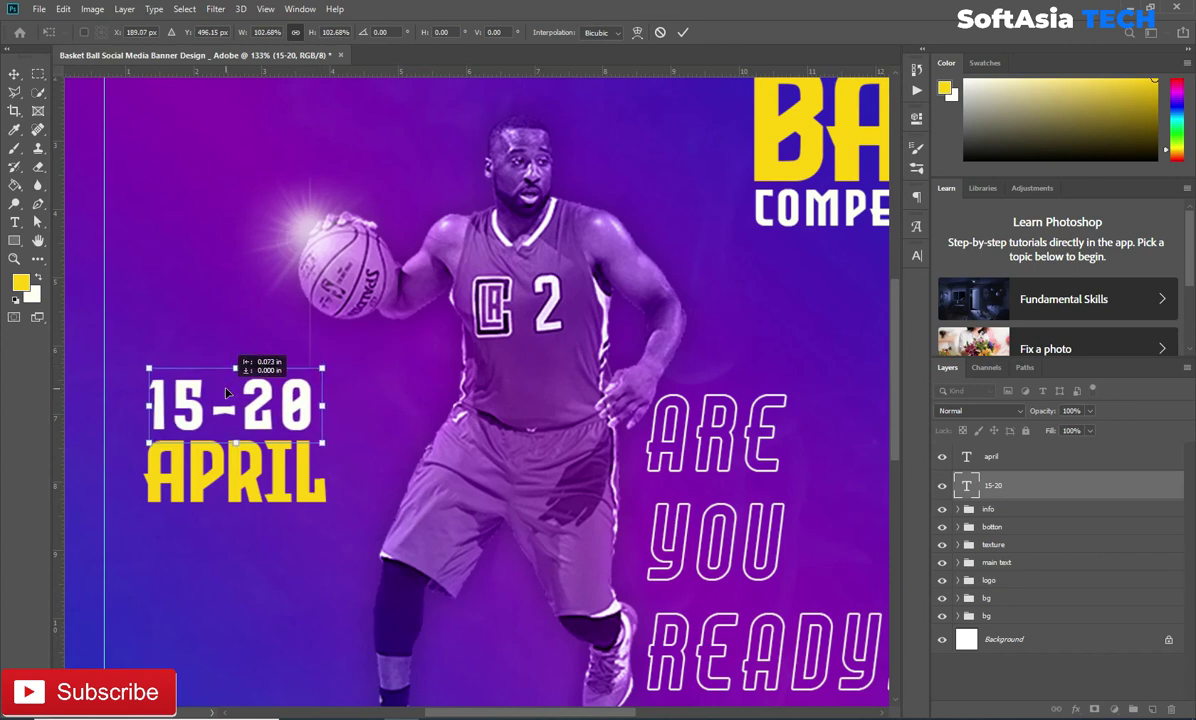
left_click(683, 32)
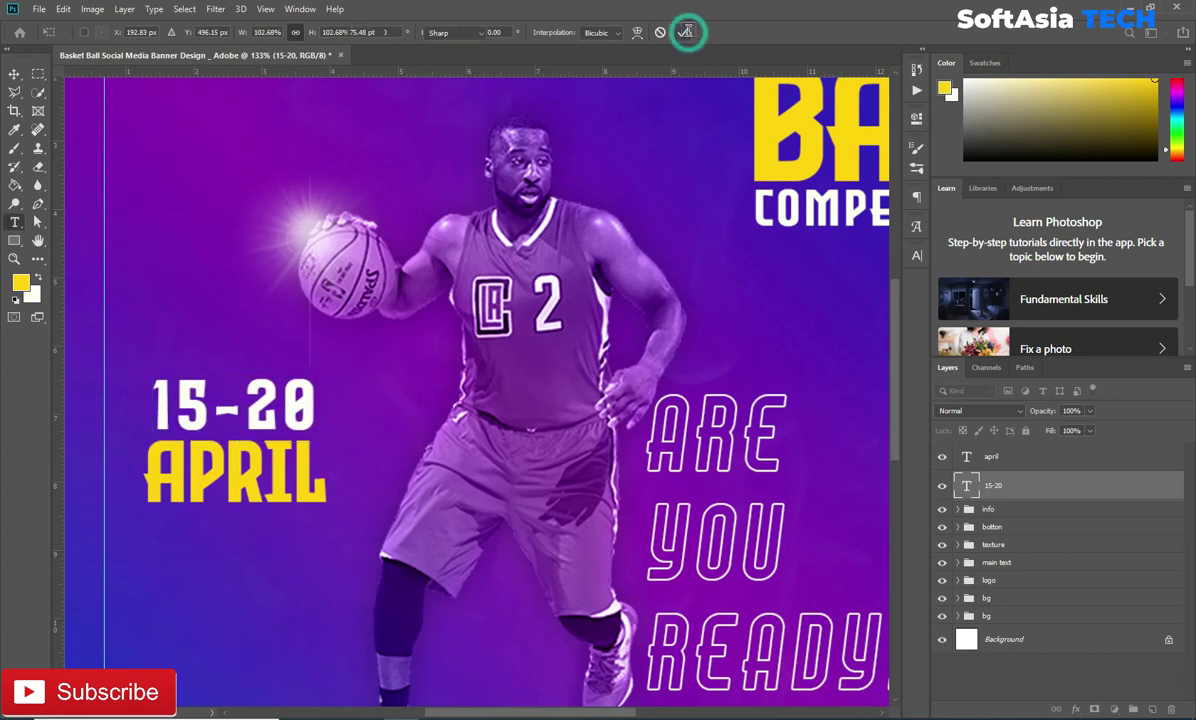
left_click(1010, 460, "shift")
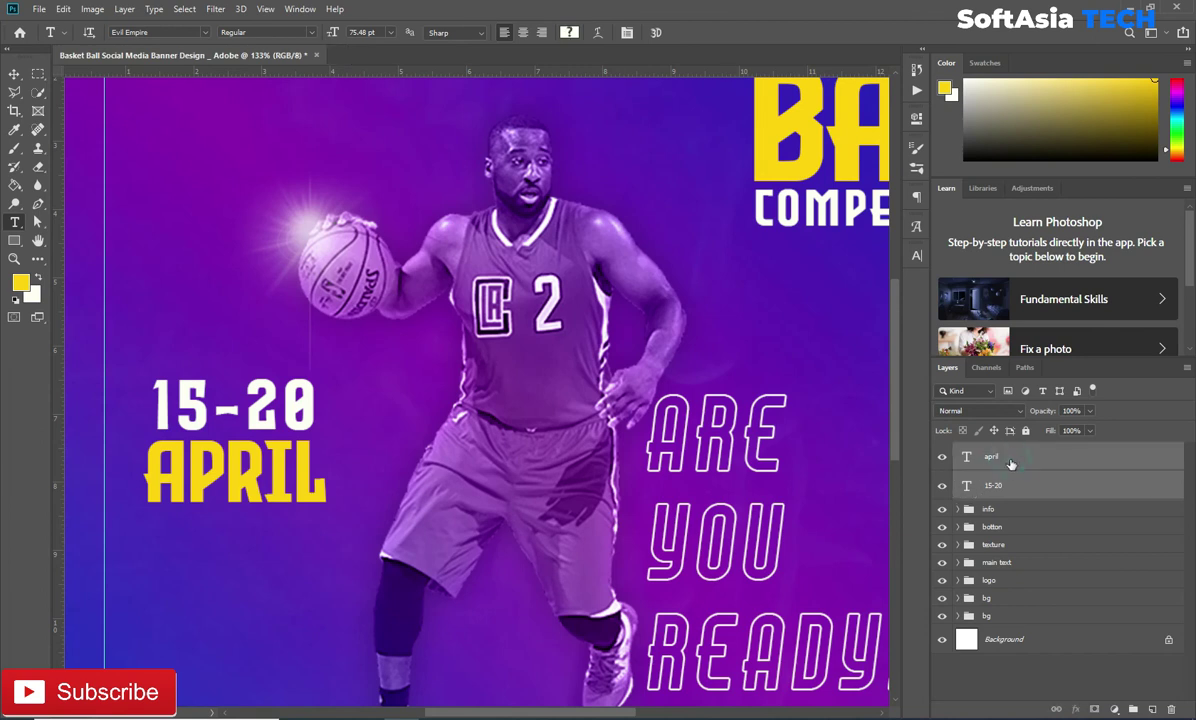
- Group the two date layers as 'date' and move the group left and down
key("ctrl+g")
double_click(990, 451)
type("date")
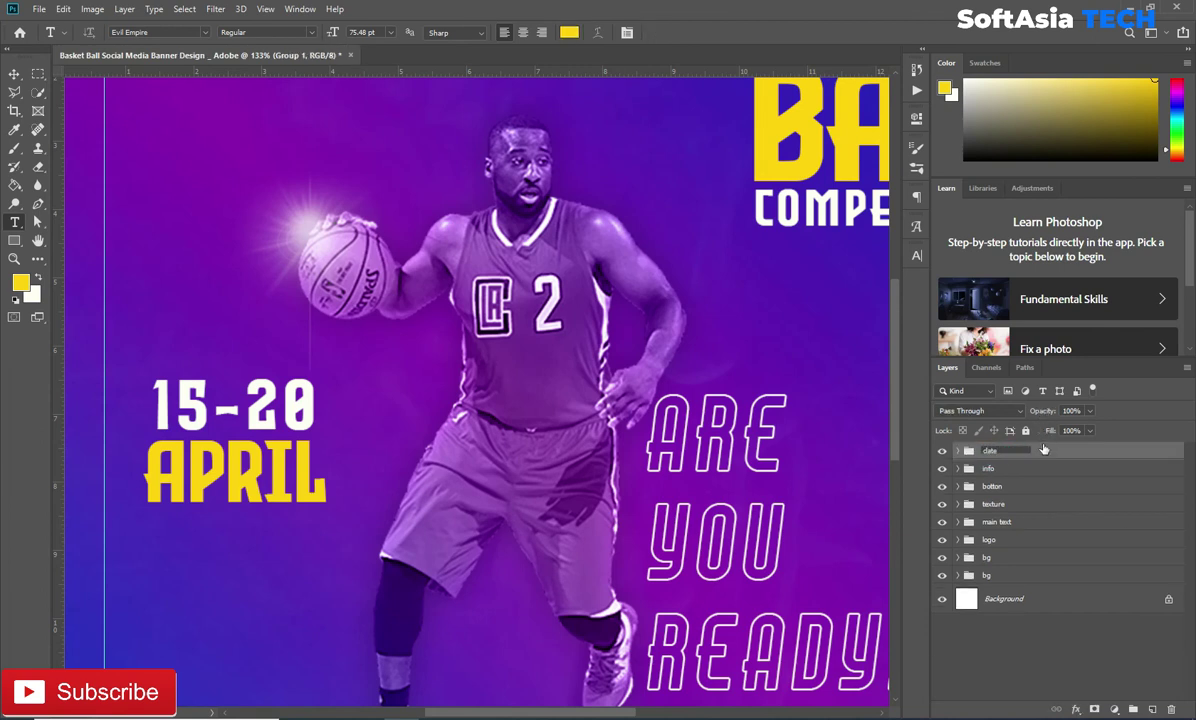
key("Return")
key("ctrl+0")
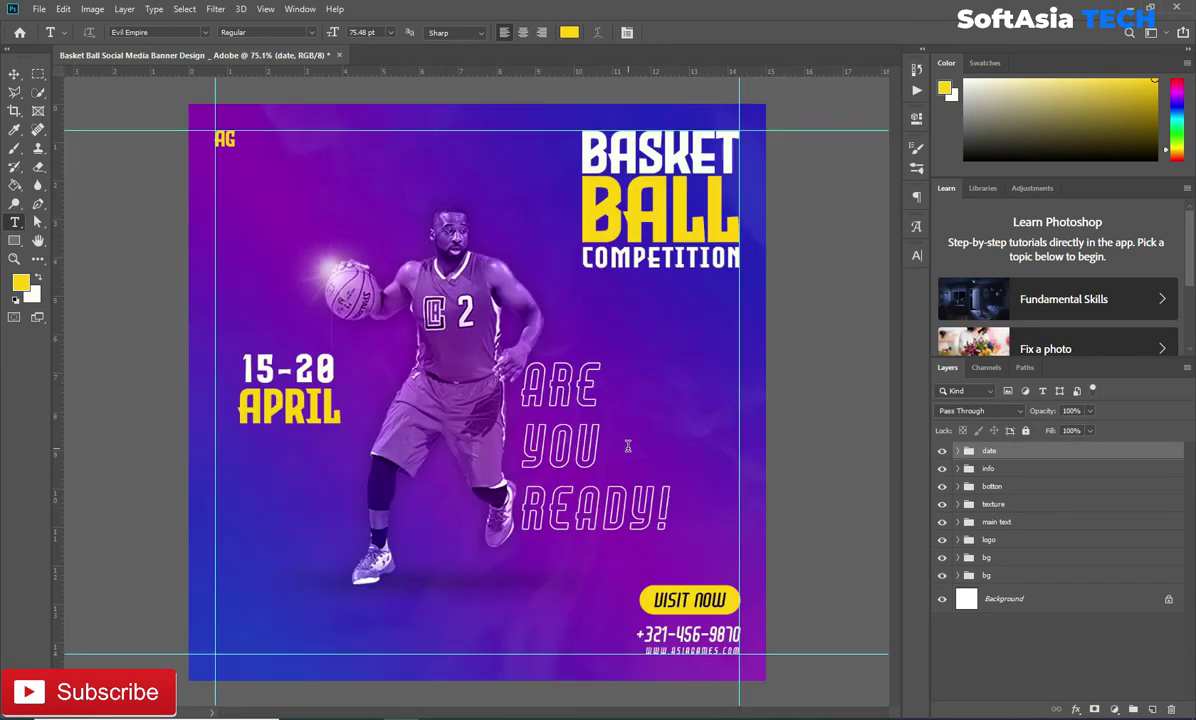
key("ctrl+t")
left_click_drag(302, 388, 276, 395)
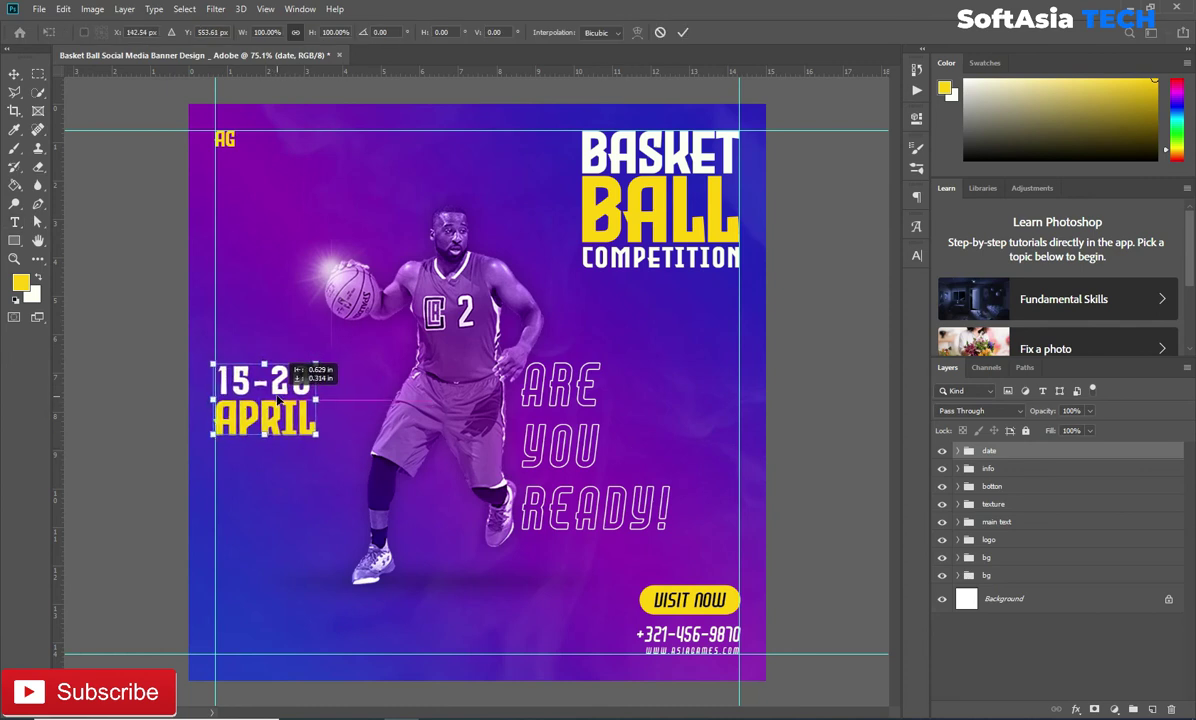
left_click(684, 36)
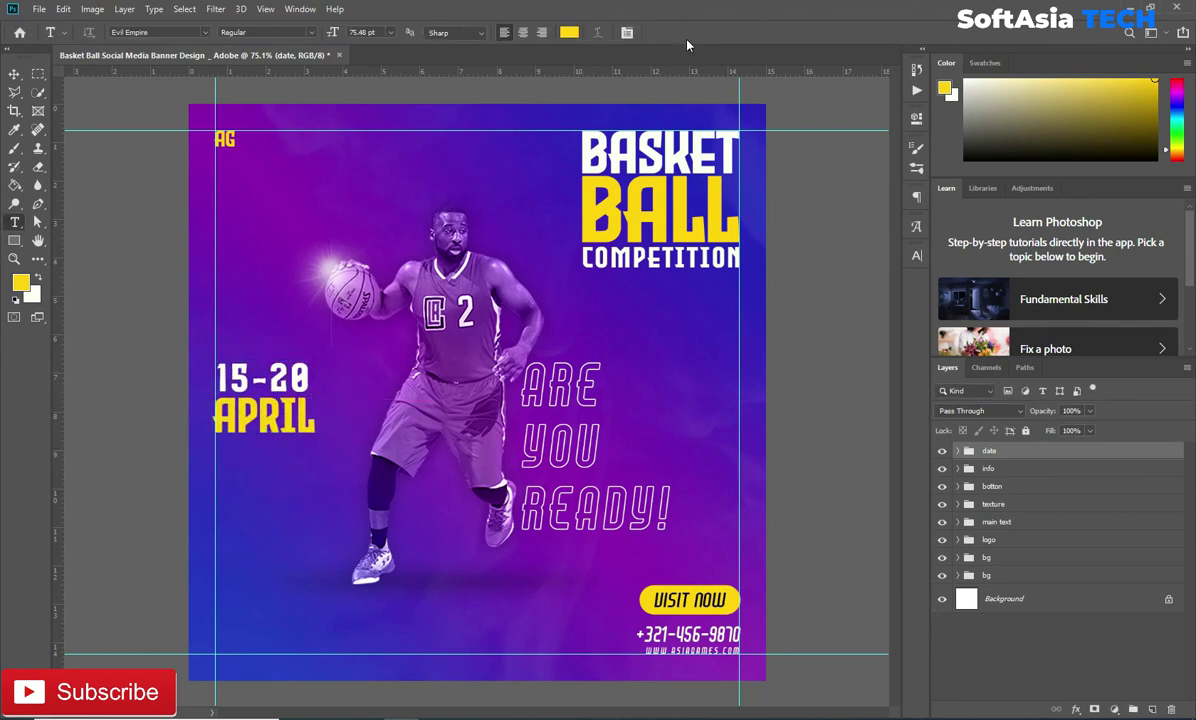
- Rename the lower bg group to 'image'
key("v")
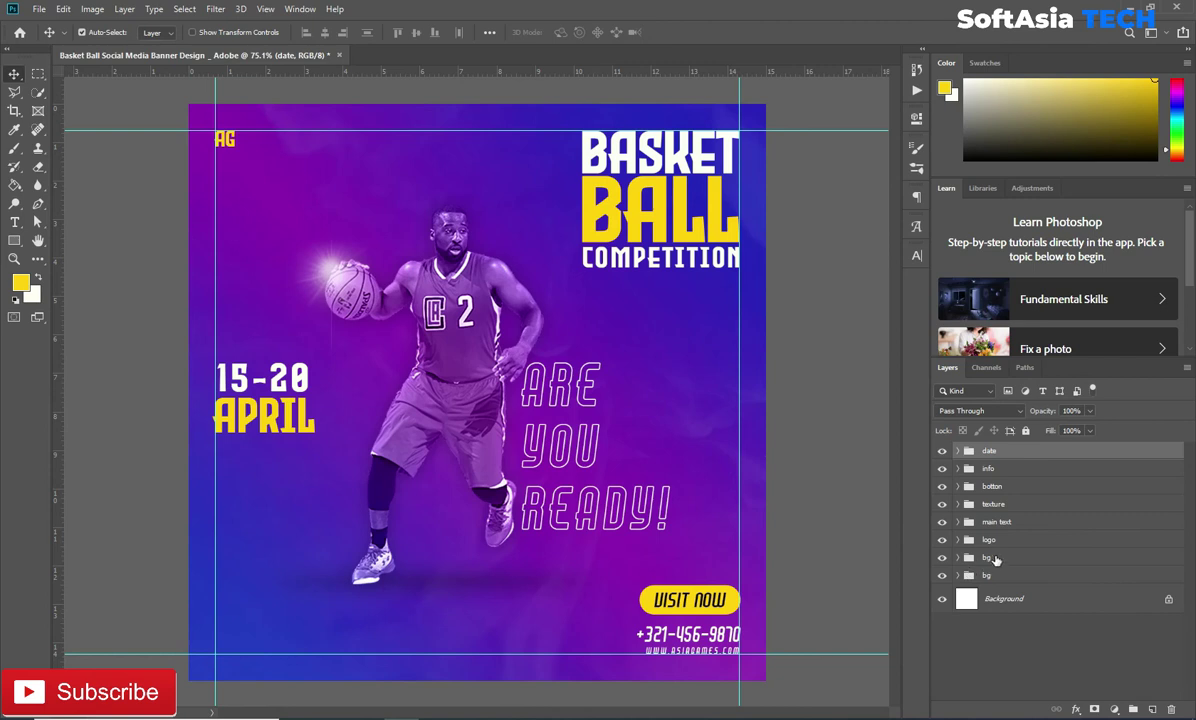
left_click(992, 562)
key("BackSpace")
type("image")
key("Return")
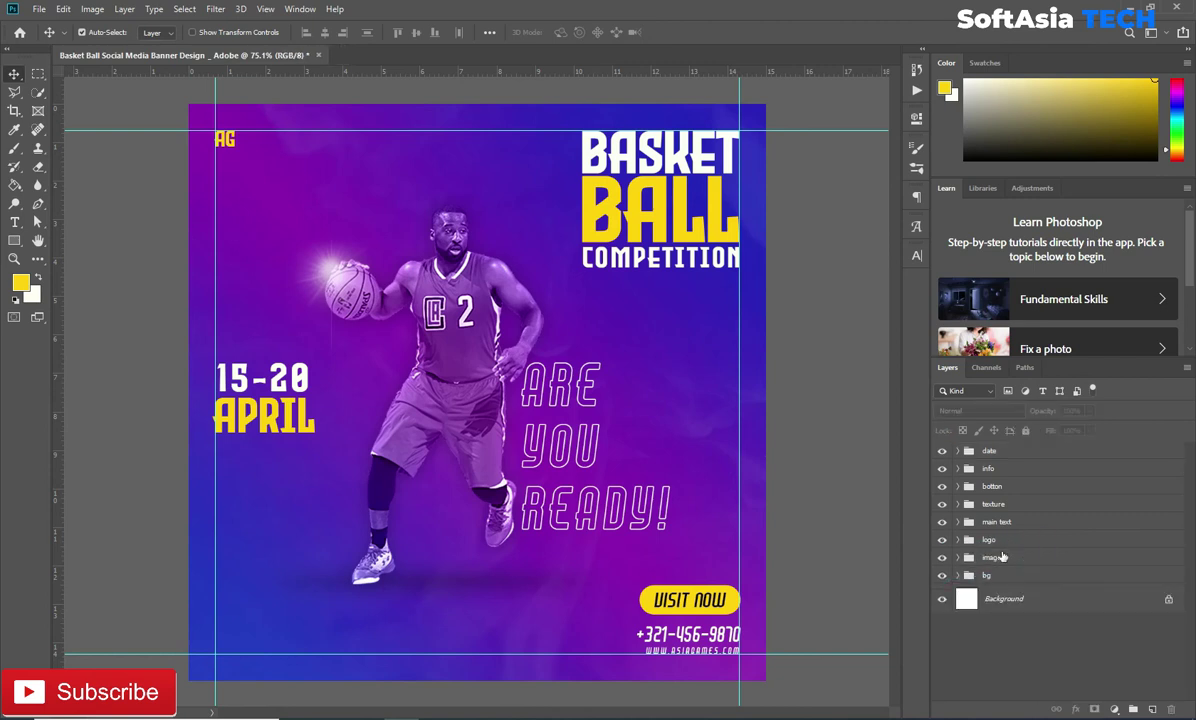
left_click(996, 522)
- Add a subtle drop shadow to COMPETITION with spread 0 and 3 px distance
left_click(958, 522)
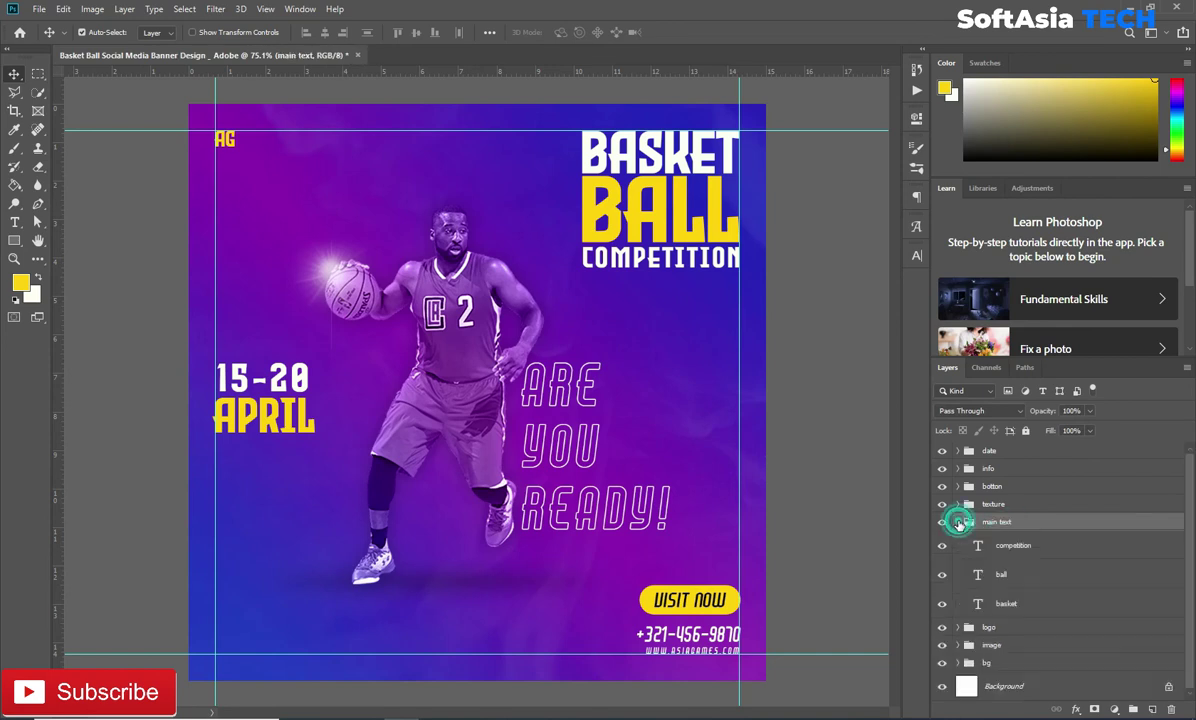
double_click(1053, 545)
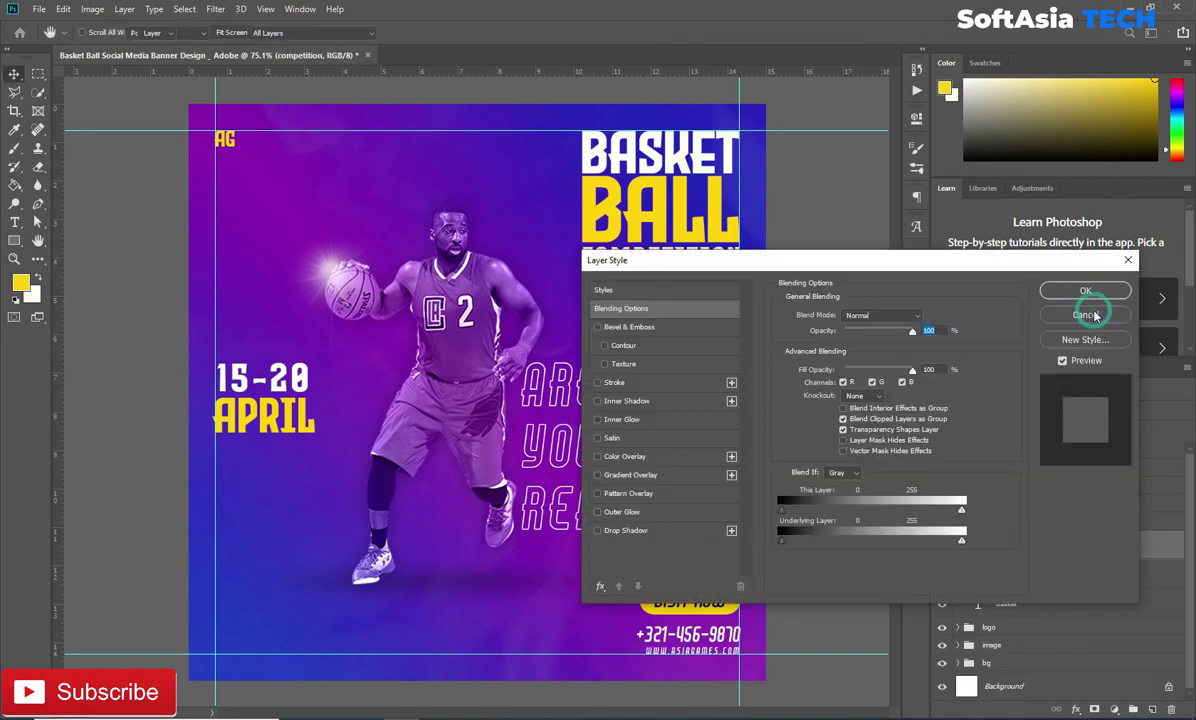
left_click(1080, 272)
double_click(1081, 540)
left_click(640, 532)
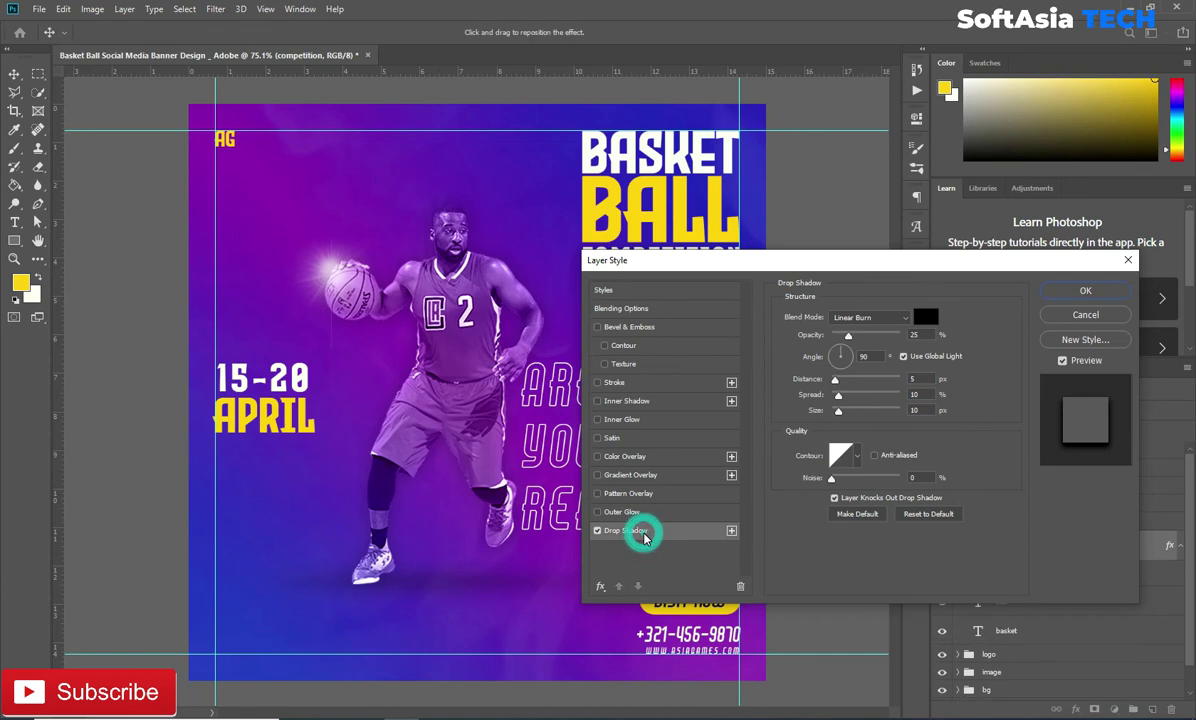
left_click_drag(836, 270, 830, 380)
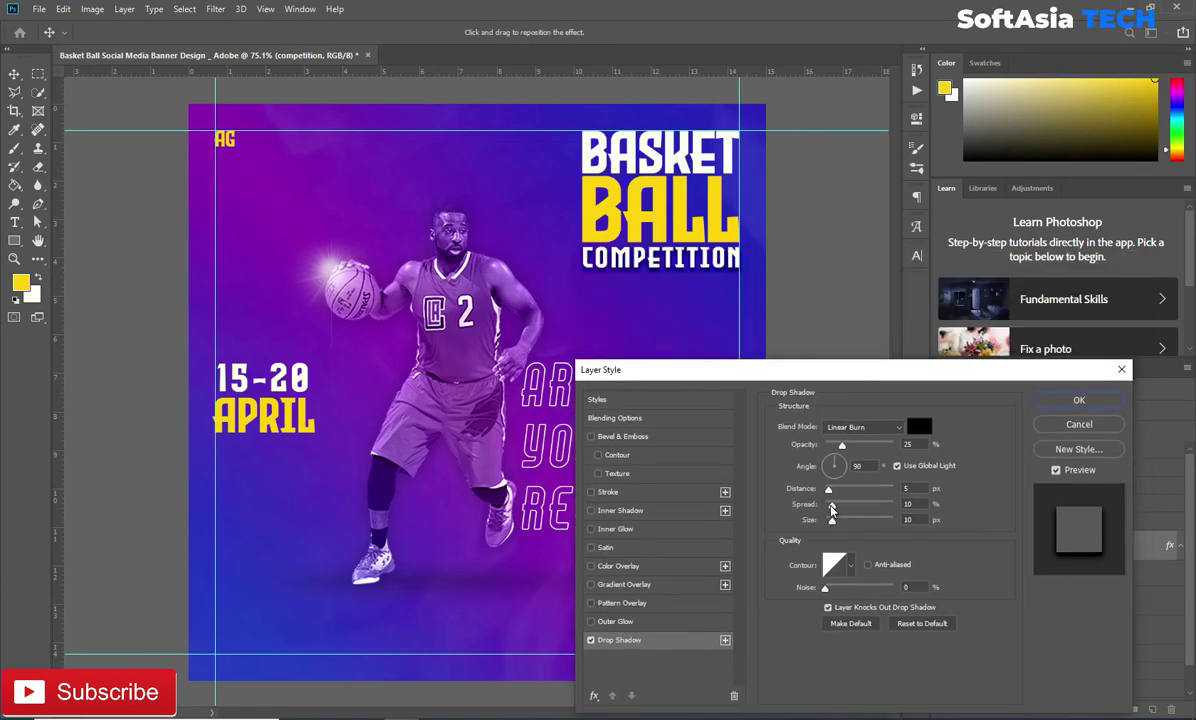
left_click_drag(831, 504, 824, 520)
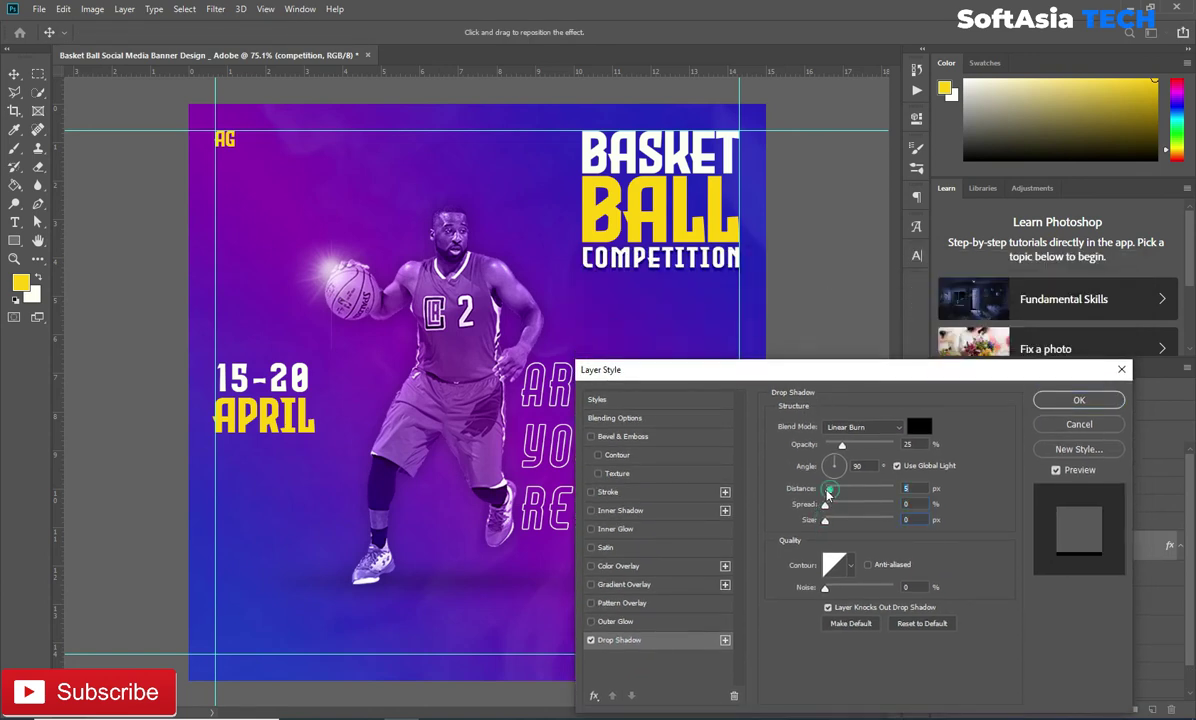
left_click(828, 490)
left_click_drag(829, 490, 829, 521)
key("Return")
- Copy COMPETITION's layer style and paste it onto the BALL and BASKET text
scroll(672, 286, "up", 3)
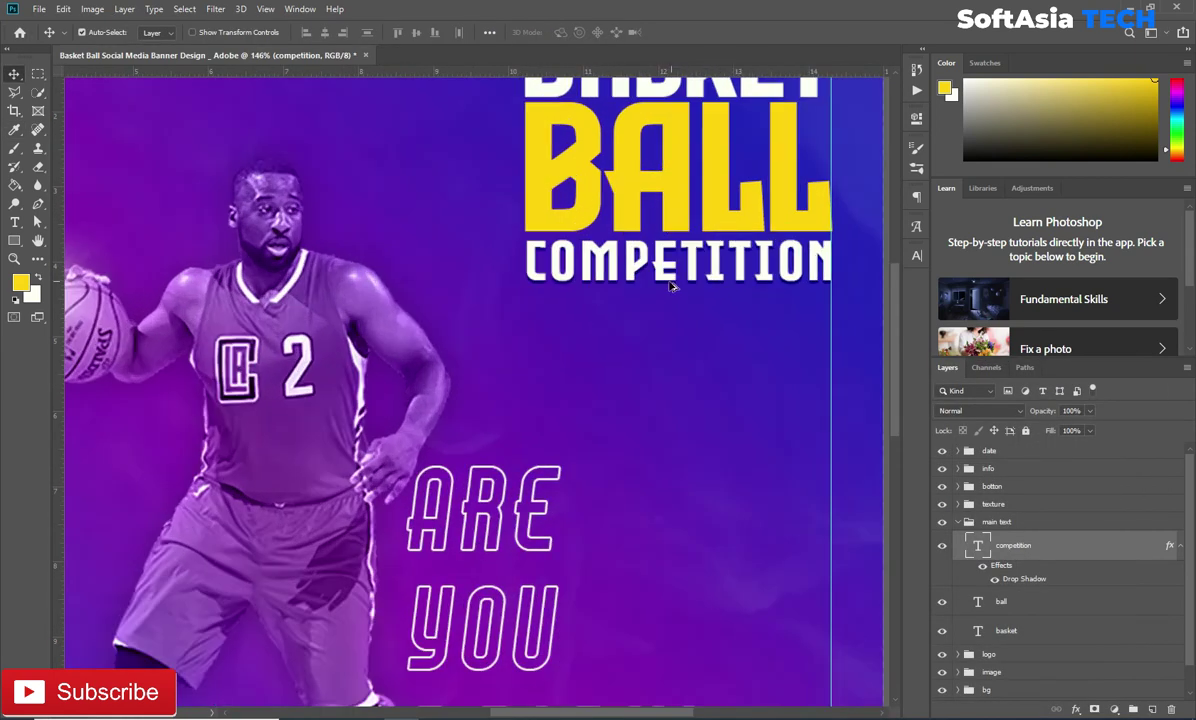
right_click(1080, 552)
left_click(1000, 547)
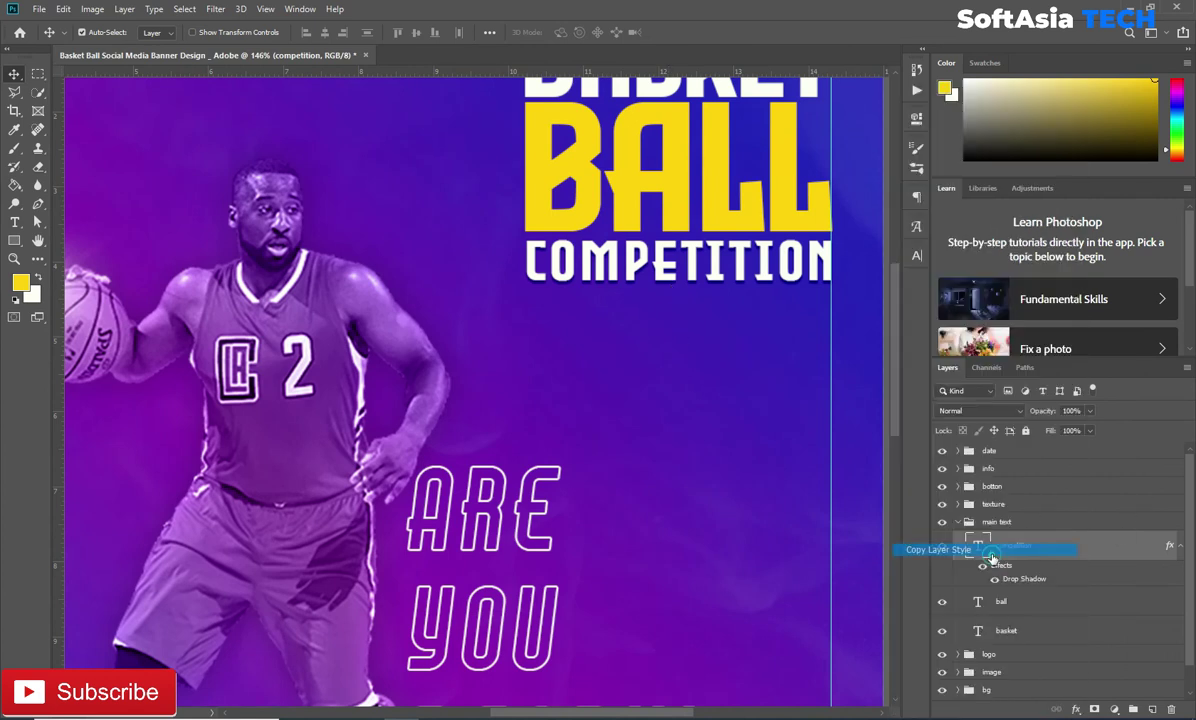
left_click(1033, 605)
left_click(1179, 547)
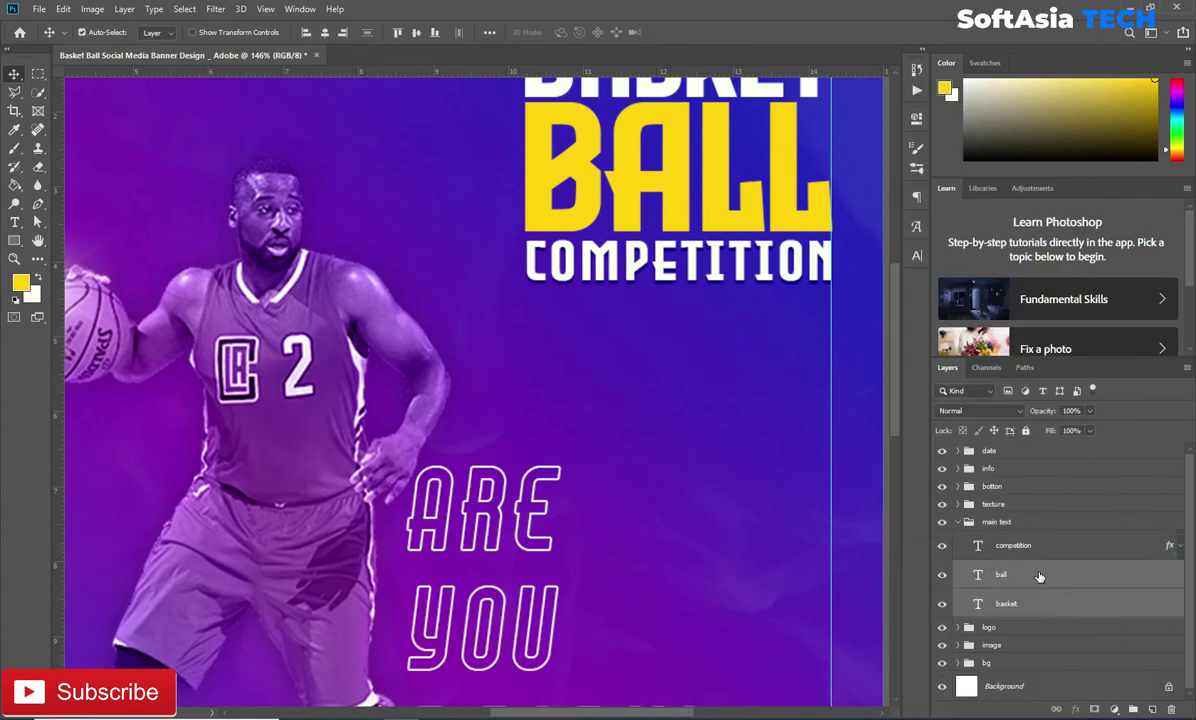
right_click(1037, 574)
left_click(896, 561)
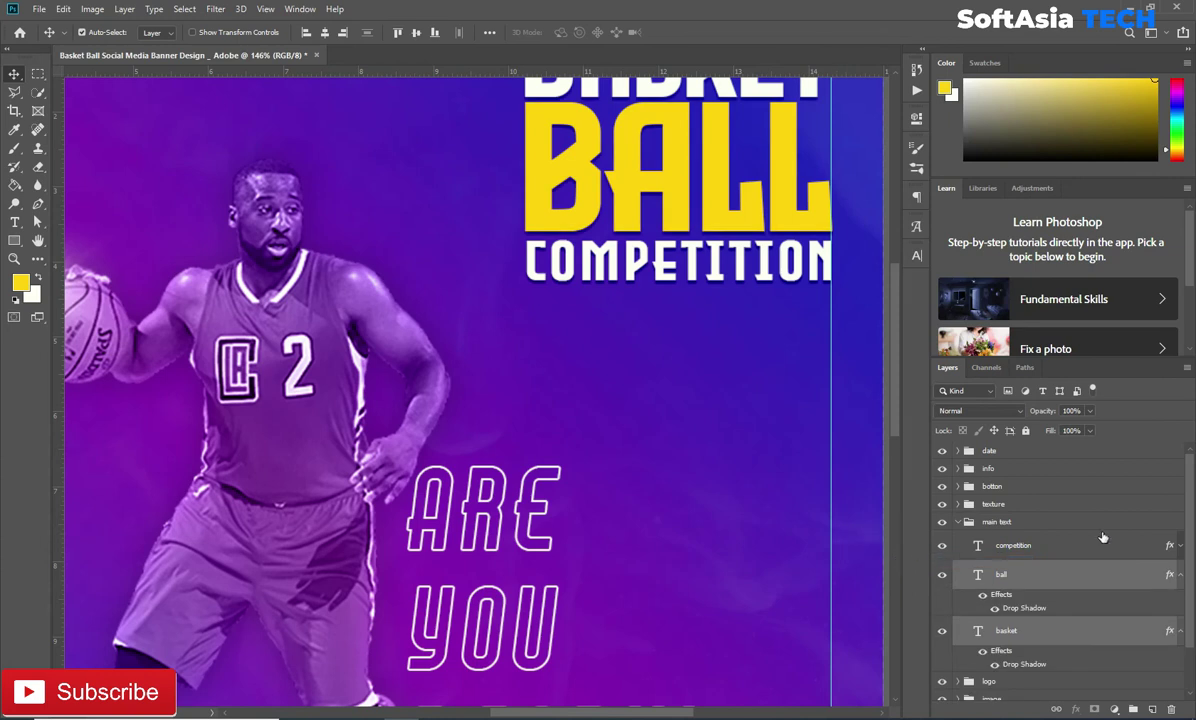
- Paste the drop shadow onto the VISIT NOW button's Rectangle 2 shape
left_click(960, 522)
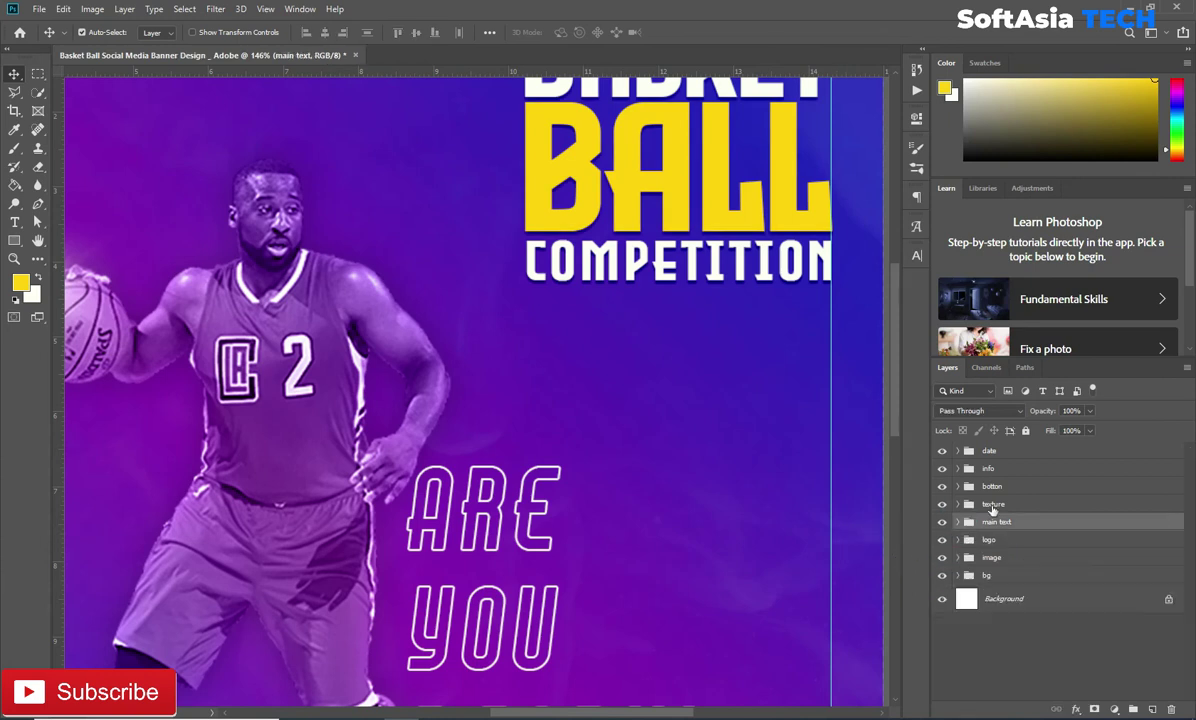
left_click(995, 487)
right_click(995, 487)
key("Escape")
left_click(957, 486)
right_click(990, 538)
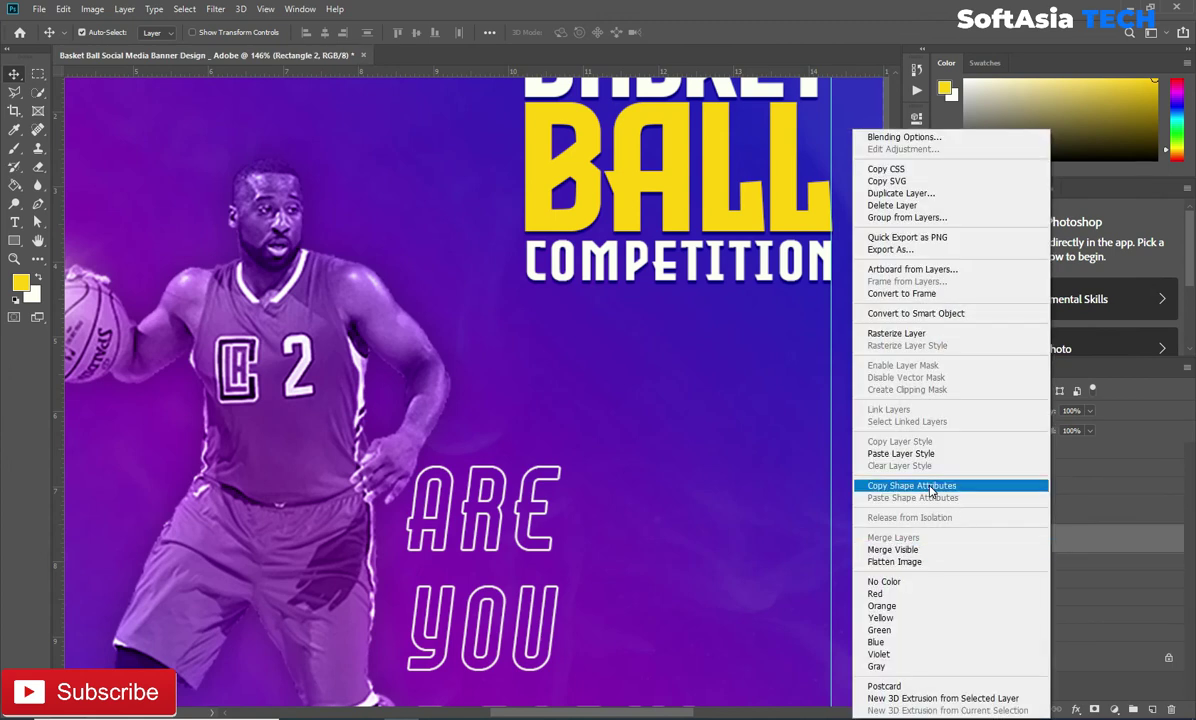
left_click(905, 453)
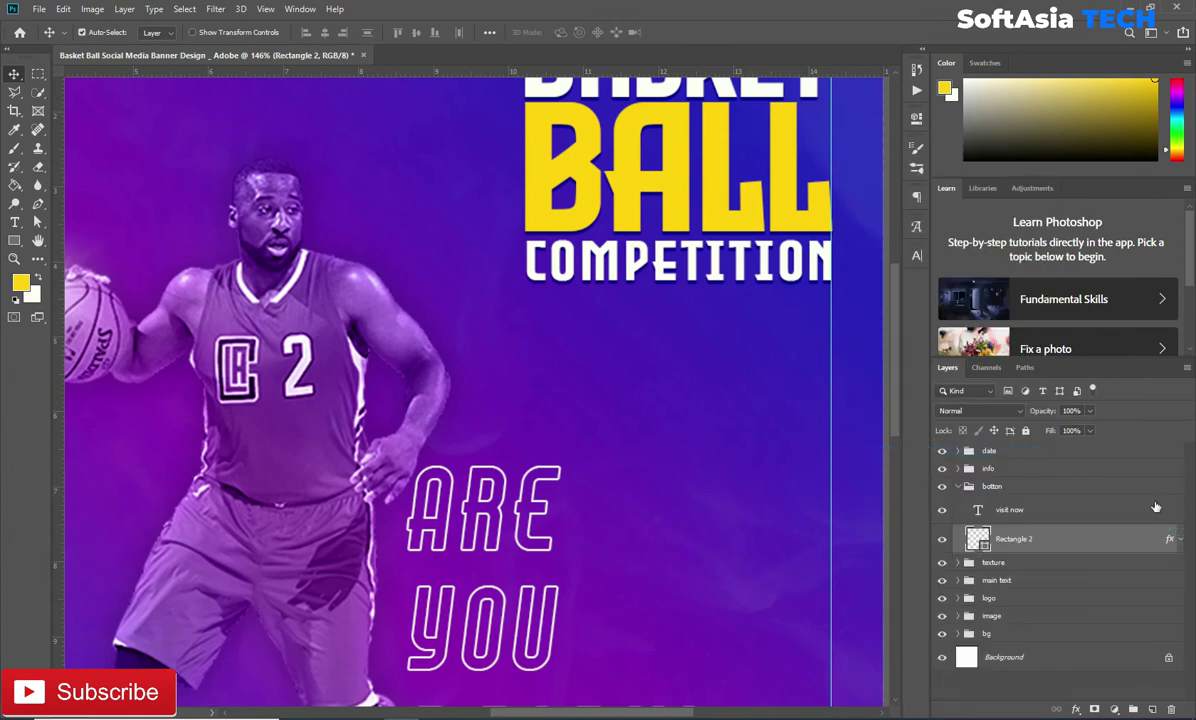
left_click(1175, 539)
left_click(957, 487)
- Paste the drop shadow onto the date group and check the result
left_click(979, 452)
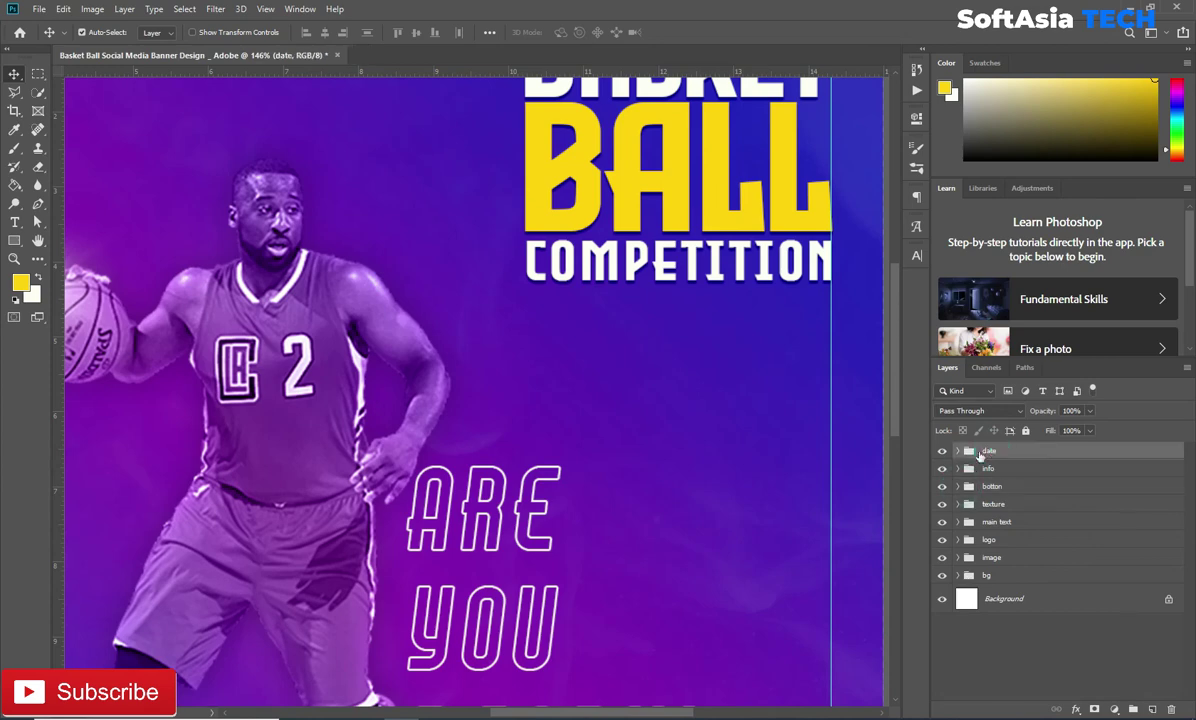
right_click(1046, 457)
left_click(1090, 549)
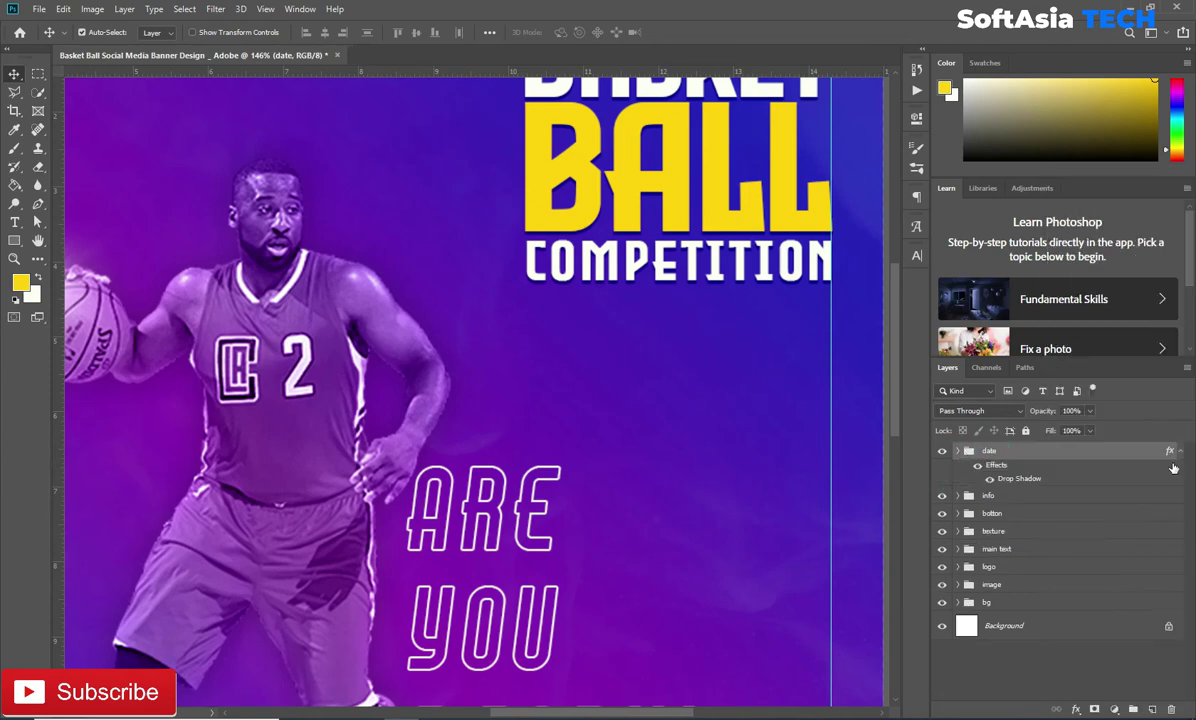
left_click_drag(430, 494, 667, 494)
mouse_move(825, 660)
left_mouse_down()
mouse_move(598, 421)
mouse_move(483, 355)
mouse_move(338, 372)
left_mouse_up()
key("ctrl+0")
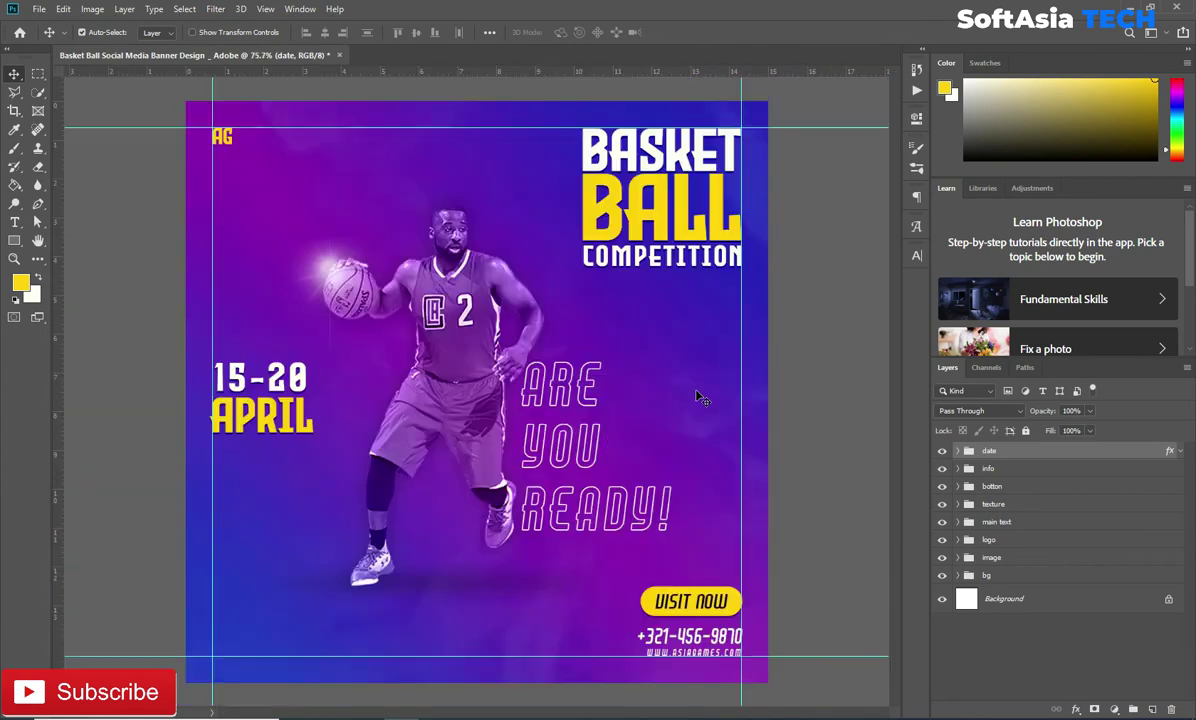
- Select Layer 1 inside the bg group and bring up the shape tool options
left_click(958, 576)
left_click(1005, 598)
scroll(330, 600, "up", 3)
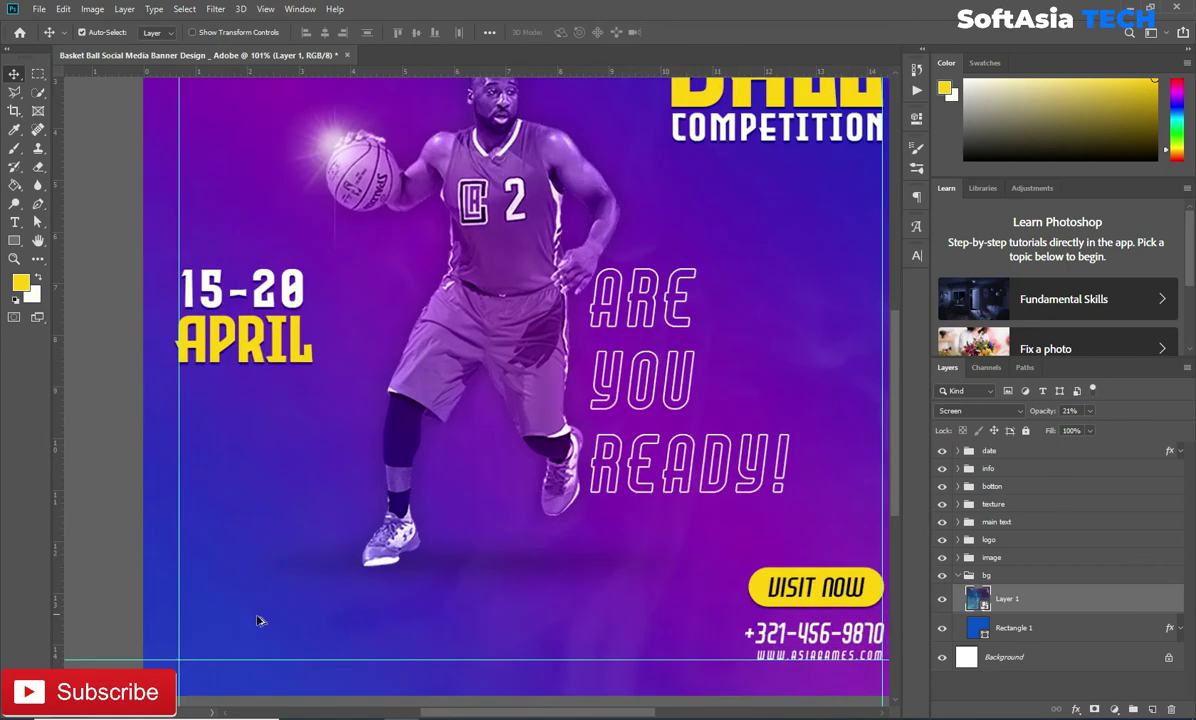
right_click(19, 246)
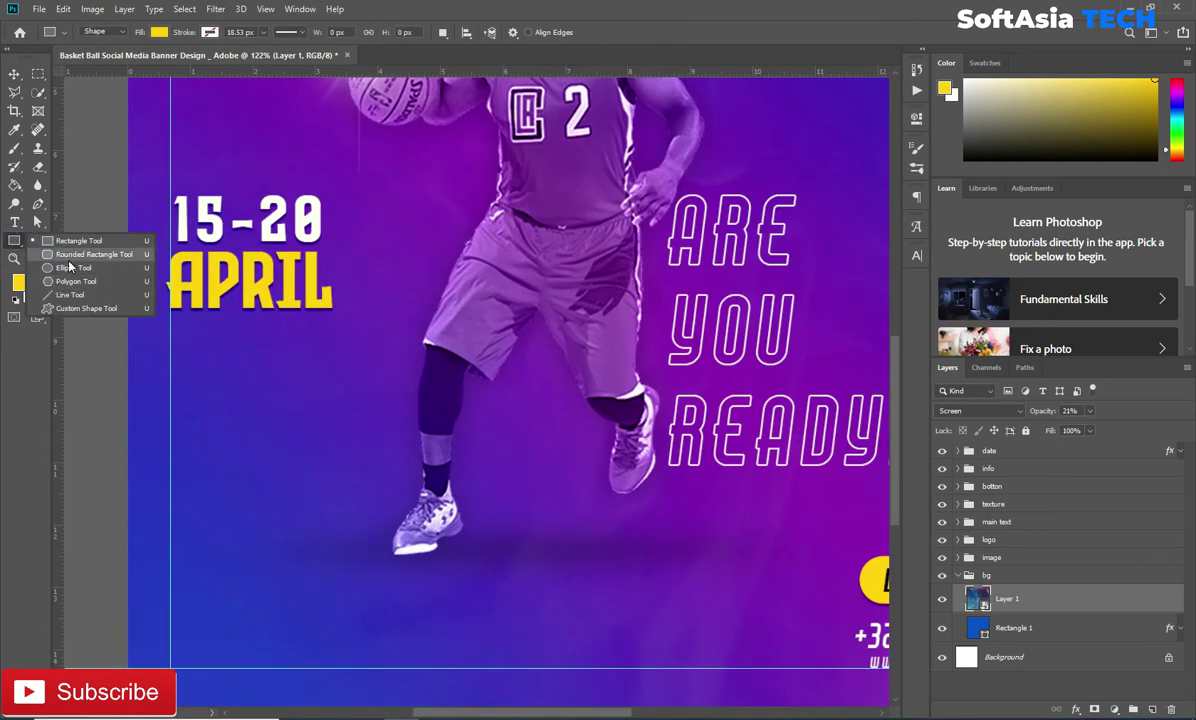
- Draw a small white circle at the banner's lower left
left_click(67, 265)
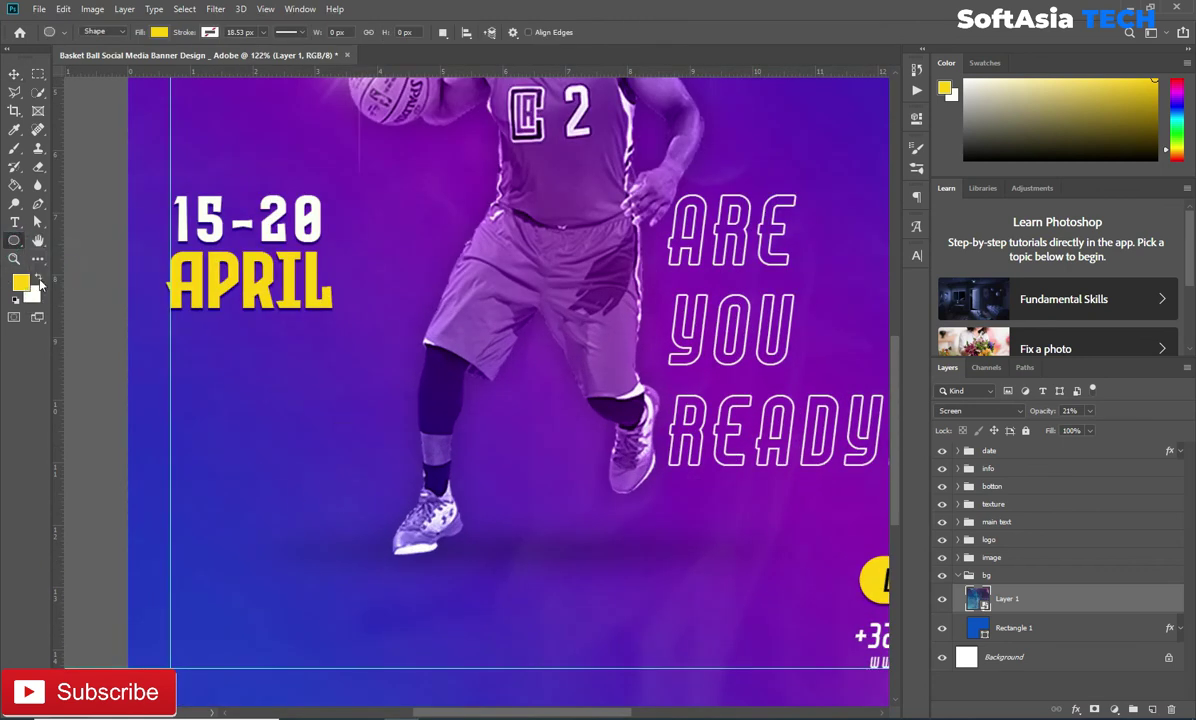
left_click(39, 281)
left_click_drag(248, 477, 262, 489)
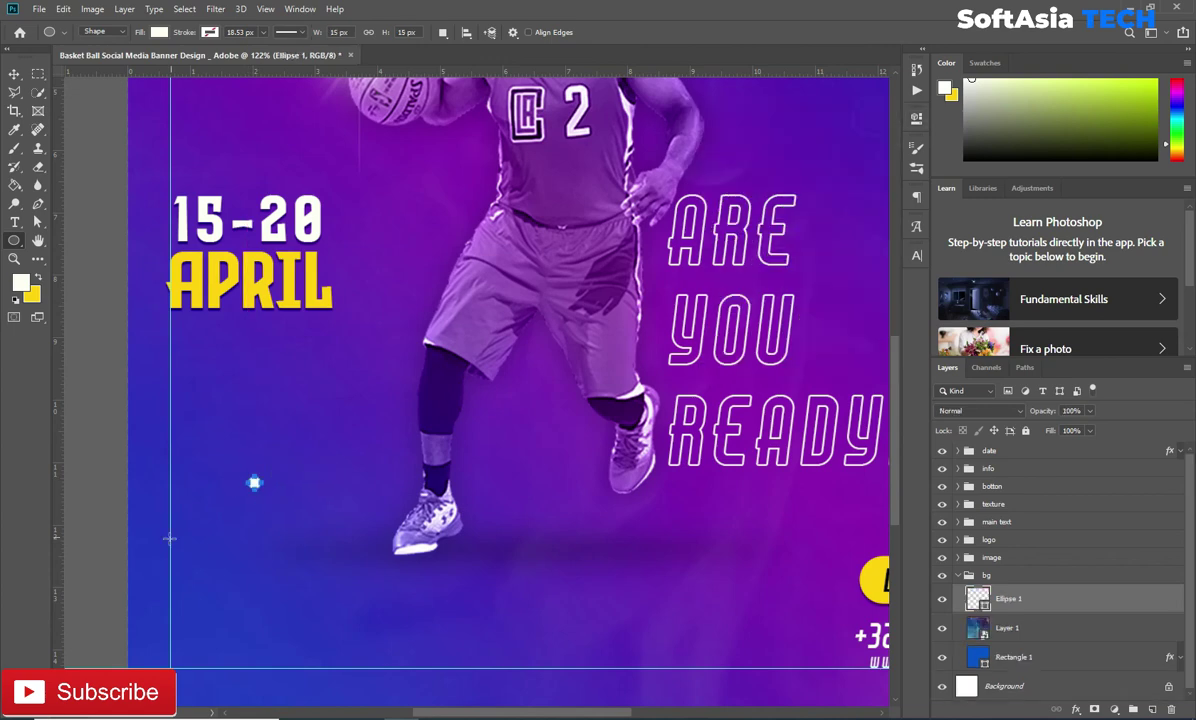
scroll(158, 500, "up", 3)
scroll(365, 470, "up", 3)
scroll(339, 483, "up", 2)
- Duplicate the circle into a row of four and start a row below
key("v")
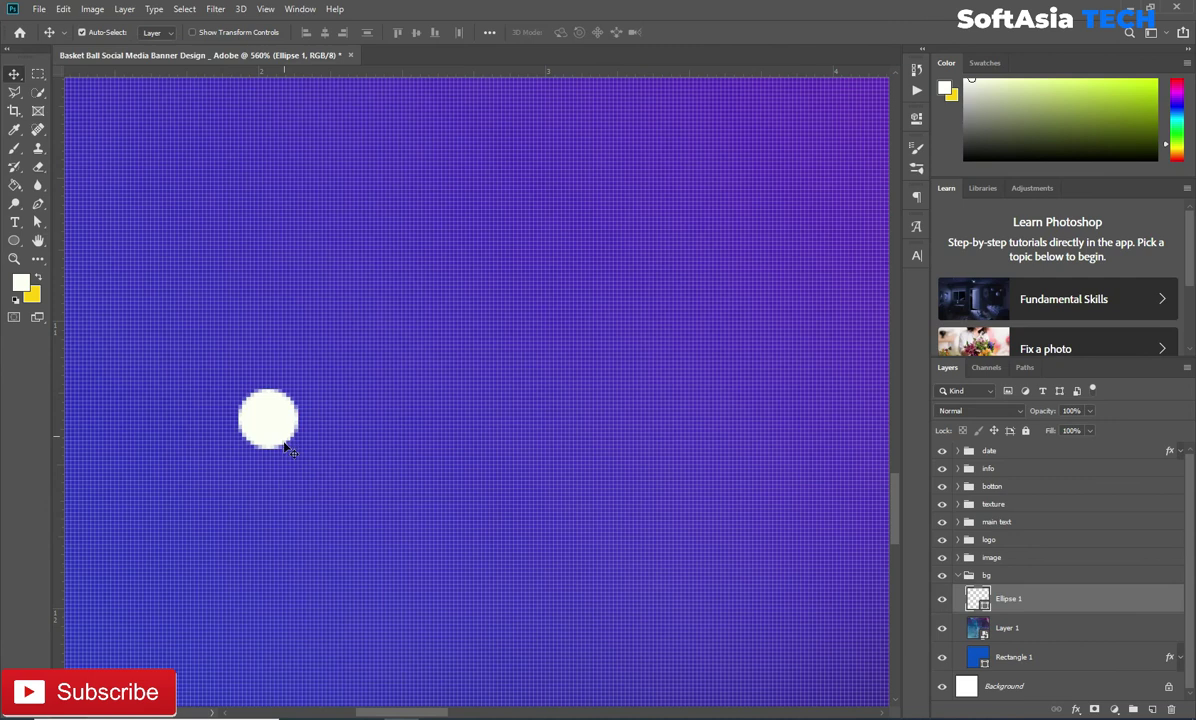
left_click_drag(280, 432, 528, 430, "alt")
left_click_drag(419, 432, 362, 432)
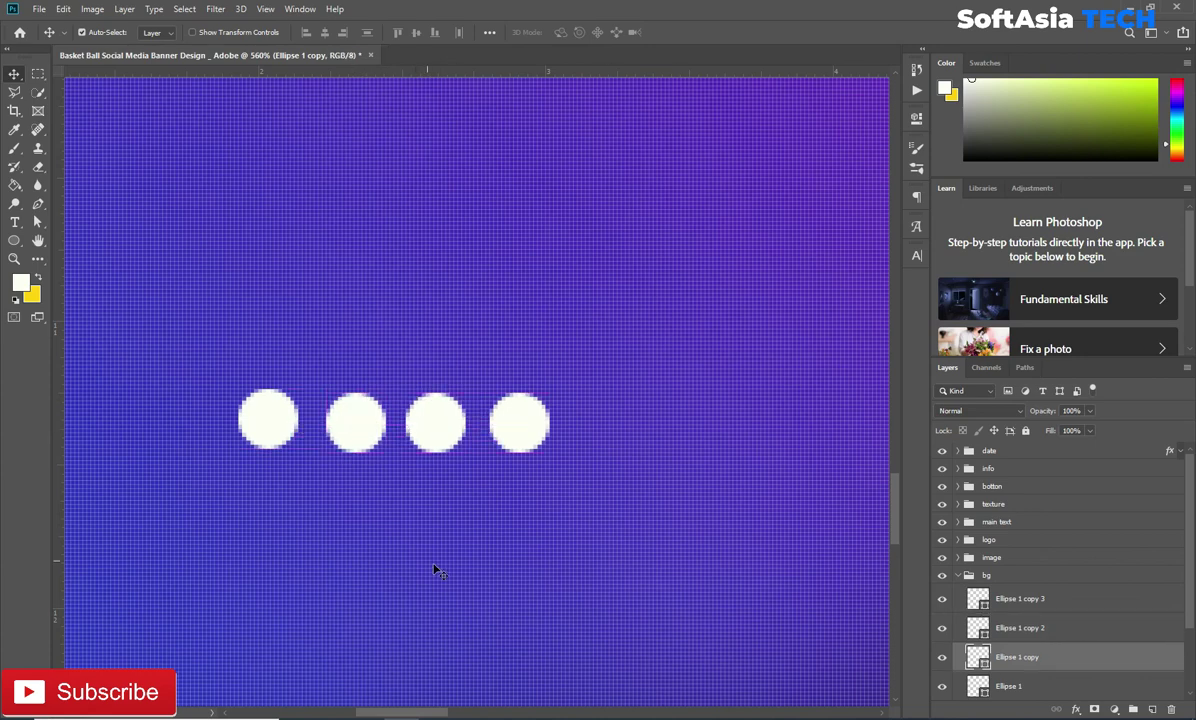
scroll(465, 349, "down", 3)
mouse_move(528, 217)
left_mouse_down("alt")
mouse_move(528, 306)
mouse_move(265, 316)
mouse_move(303, 400)
mouse_move(527, 400)
mouse_move(535, 510)
mouse_move(527, 494)
mouse_move(435, 486)
mouse_move(345, 494)
left_mouse_up("alt")
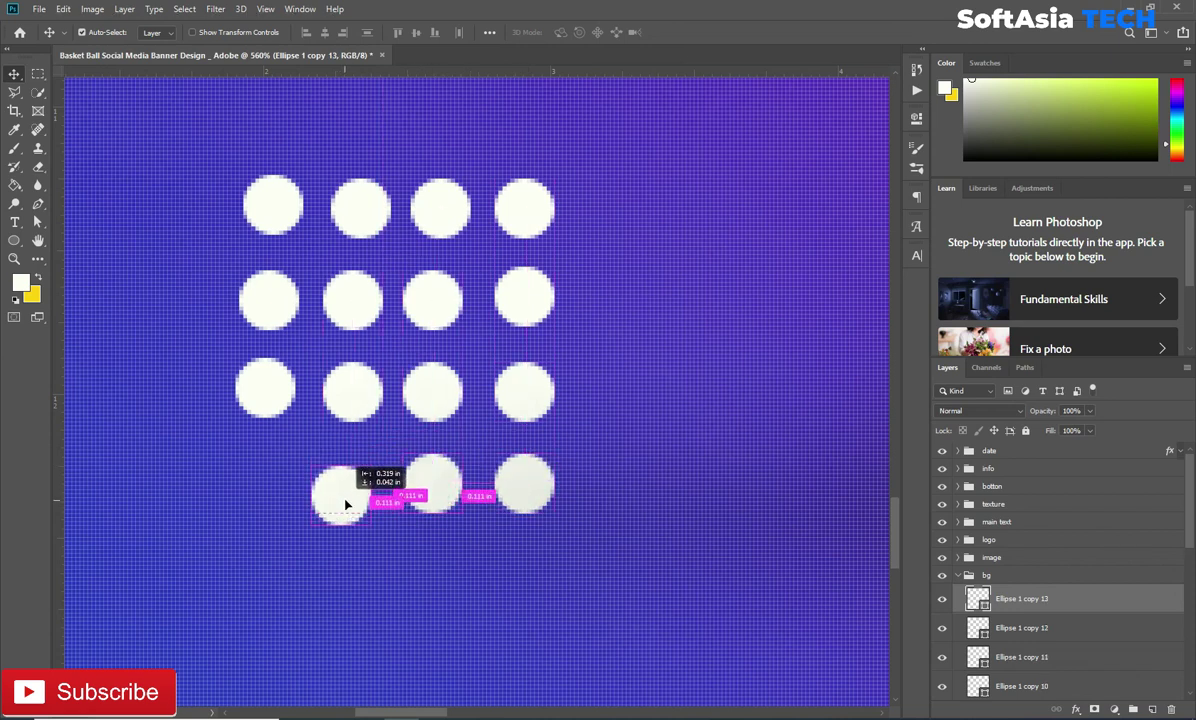
- Align the bottom-row dots with the rest of the 4 × 4 grid
mouse_move(347, 493)
left_mouse_down("alt")
mouse_move(263, 504)
mouse_move(352, 495)
left_mouse_up("alt")
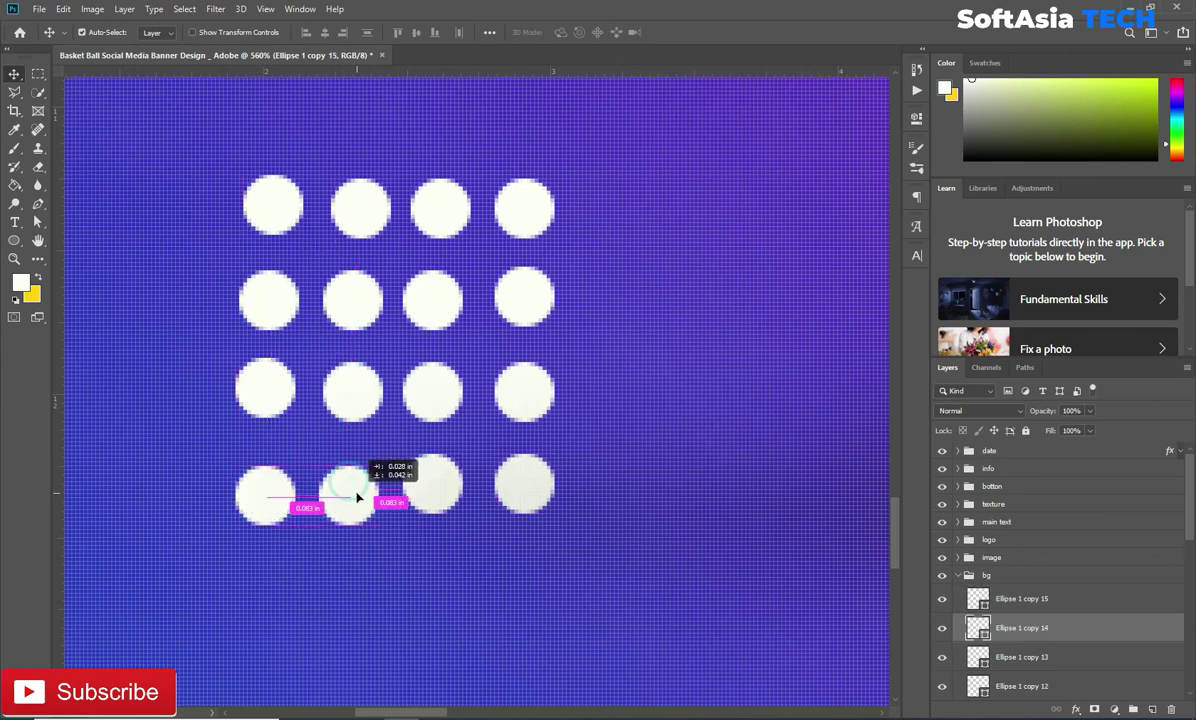
left_click_drag(433, 503, 437, 503)
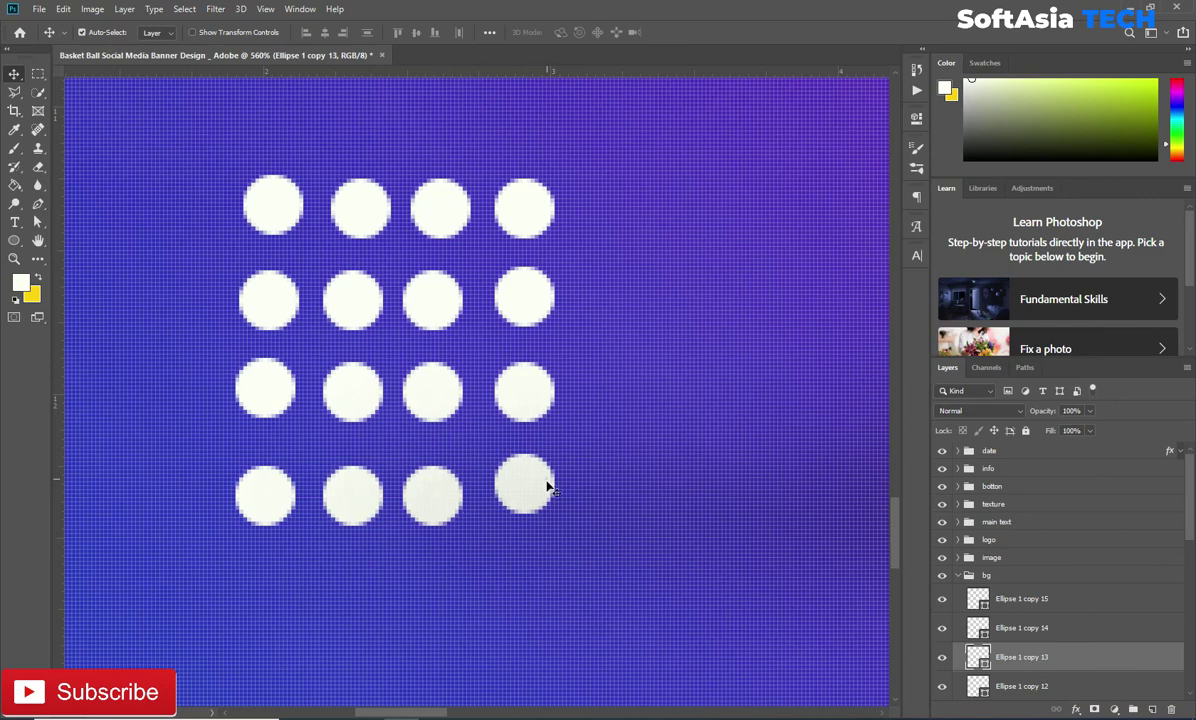
left_click_drag(547, 486, 547, 483)
left_click_drag(440, 507, 437, 495)
left_click_drag(350, 500, 347, 507)
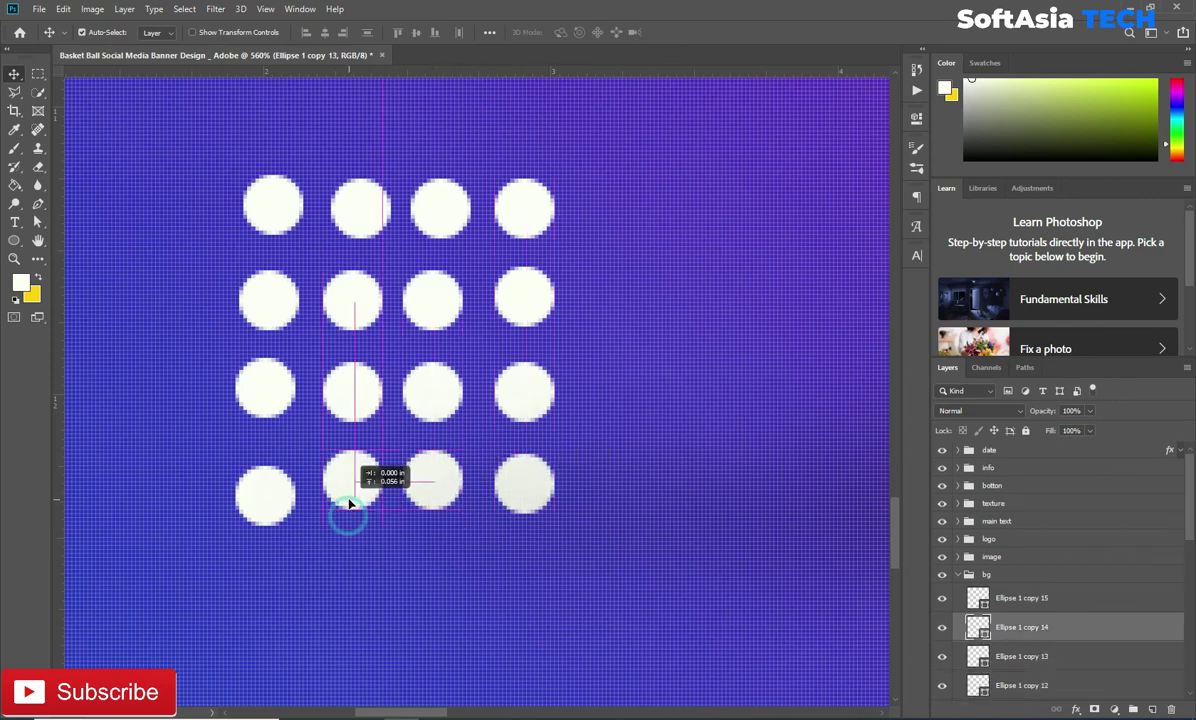
left_click_drag(252, 514, 258, 512)
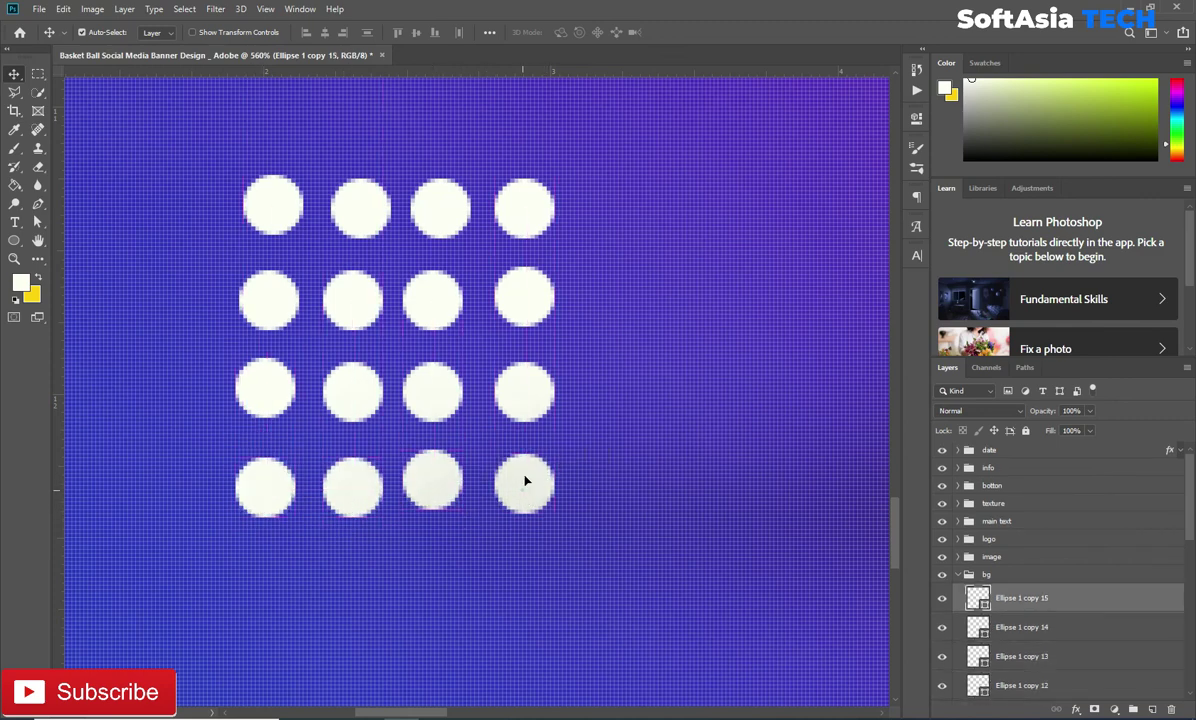
left_click_drag(443, 496, 440, 494)
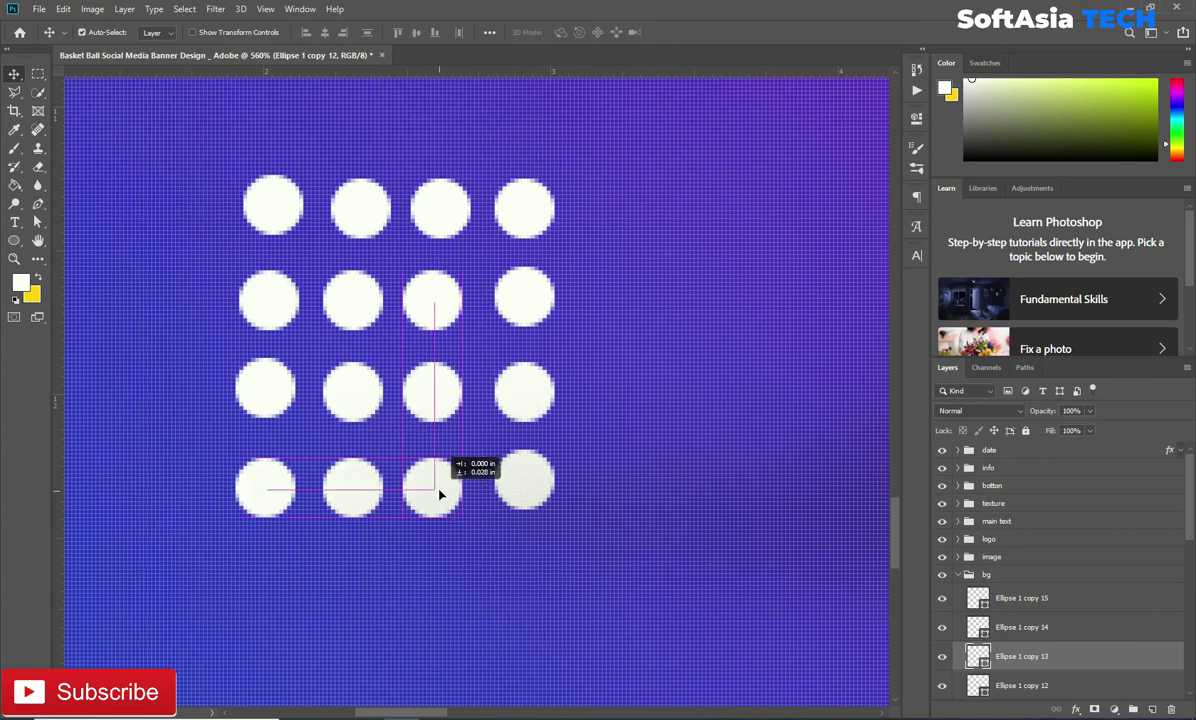
left_click_drag(513, 484, 514, 492)
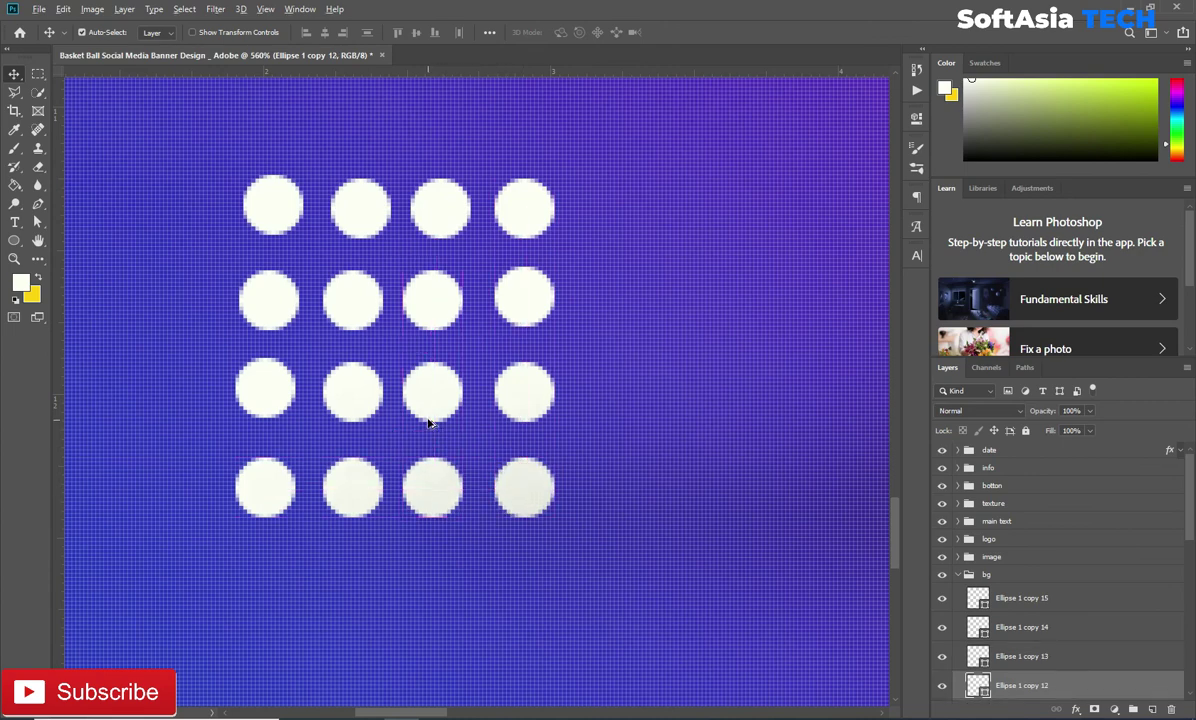
scroll(428, 423, "down", 5)
scroll(420, 430, "down", 4)
scroll(386, 461, "down", 2)
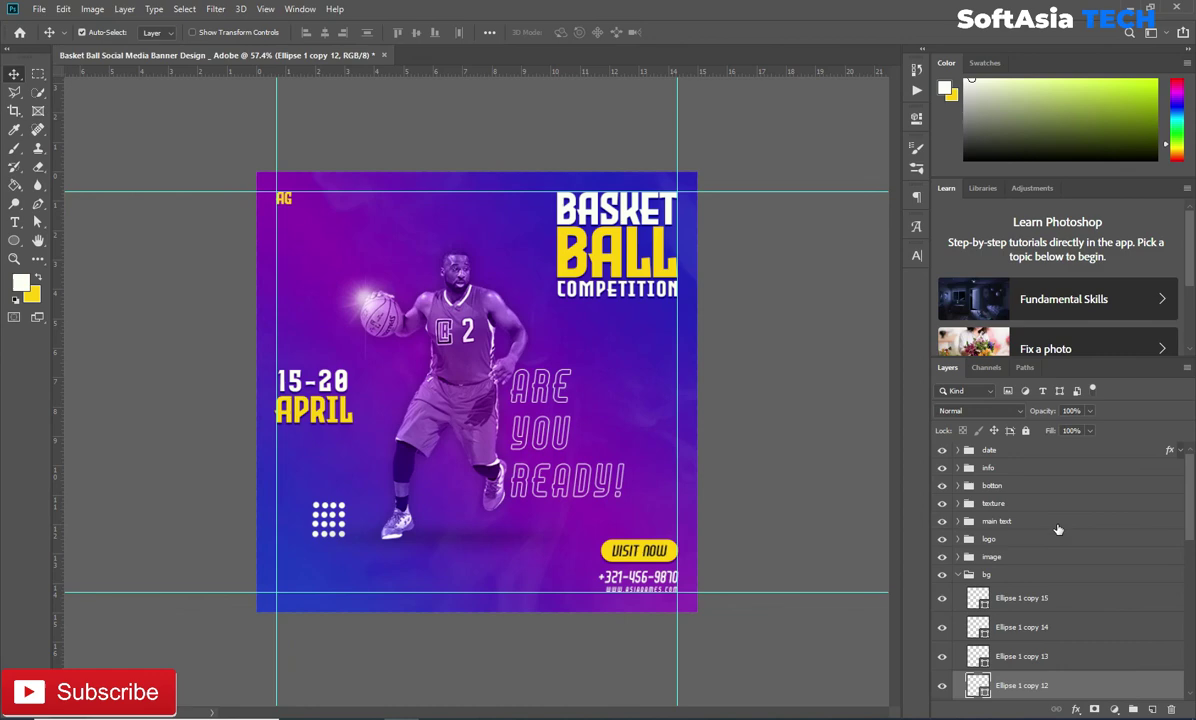
- Zoom into the dot grid and straighten the top row of four white dots
scroll(266, 539, "up", 3)
scroll(267, 534, "up", 2)
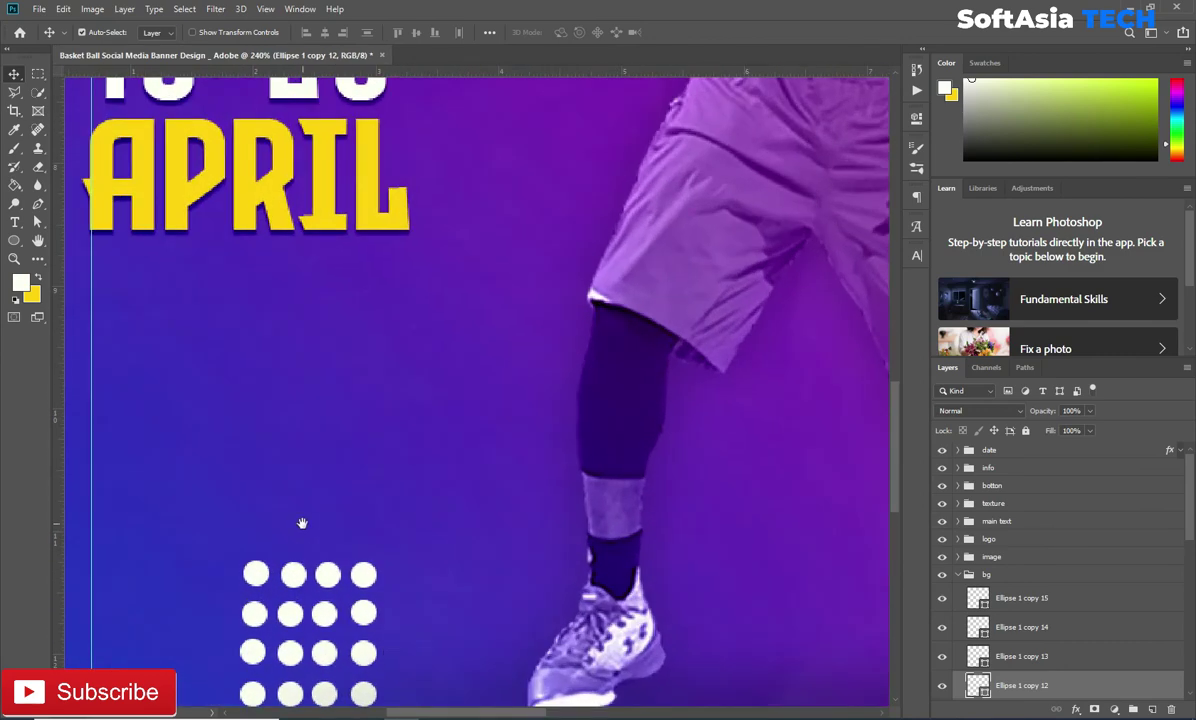
scroll(302, 523, "up", 2)
scroll(420, 424, "up", 2)
scroll(420, 424, "up", 1)
left_click_drag(495, 305, 547, 312)
left_click_drag(410, 305, 432, 312)
left_click_drag(330, 308, 334, 312)
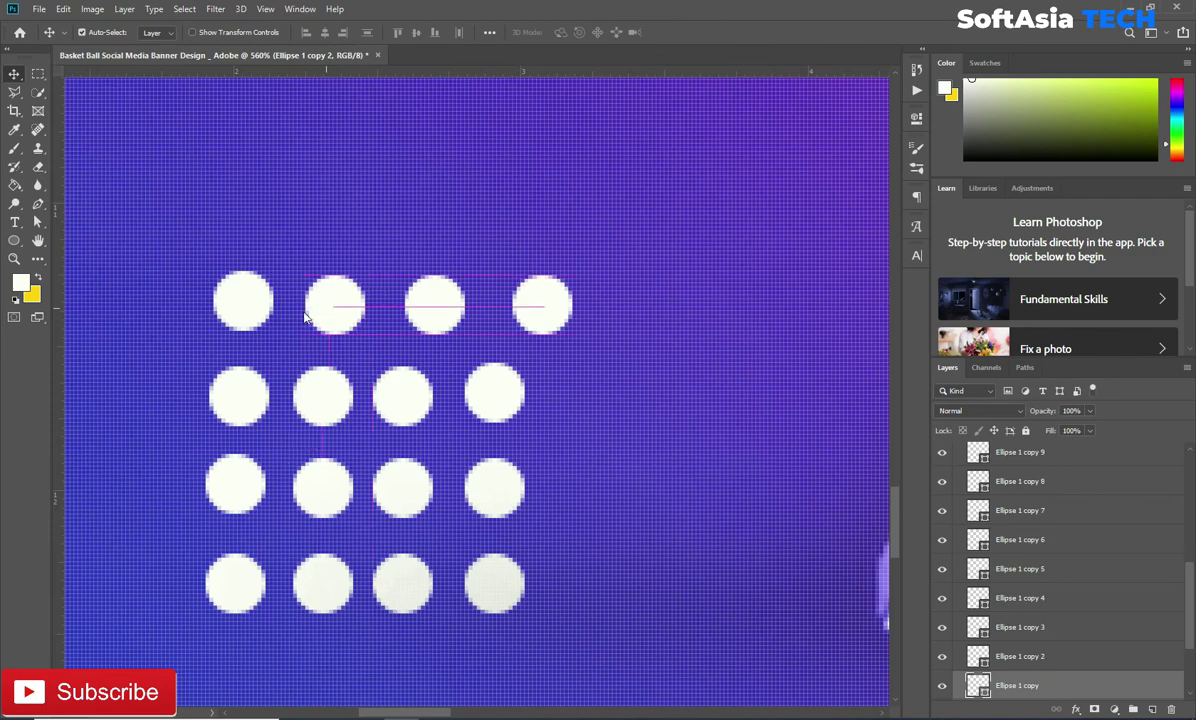
left_click_drag(256, 306, 245, 312)
left_click_drag(338, 315, 334, 320)
- Align the right-column dots and drop the bottom-row dots into one line
mouse_move(497, 398)
left_mouse_down()
mouse_move(547, 395)
mouse_move(546, 405)
left_mouse_up()
mouse_move(497, 488)
left_mouse_down()
mouse_move(545, 494)
mouse_move(543, 505)
left_mouse_up()
left_click_drag(478, 585, 526, 612, "alt")
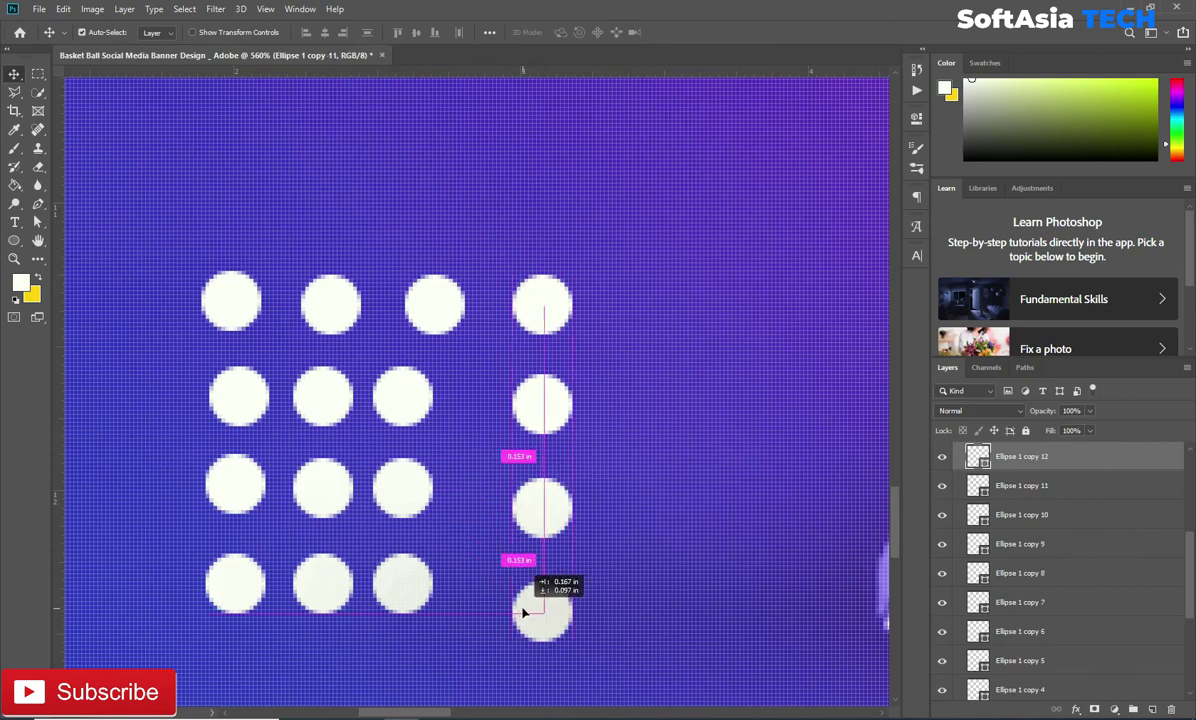
mouse_move(389, 592)
left_mouse_down("alt")
mouse_move(389, 640)
mouse_move(391, 620)
mouse_move(276, 647)
mouse_move(301, 620)
left_mouse_up("alt")
mouse_move(240, 582)
left_mouse_down("alt")
mouse_move(221, 632)
mouse_move(190, 624)
left_mouse_up("alt")
left_click_drag(377, 621, 405, 630)
left_click_drag(553, 624, 553, 634)
- Line up the second and third columns of dots evenly
mouse_move(393, 505)
left_mouse_down()
mouse_move(374, 513)
mouse_move(320, 497)
mouse_move(300, 515)
left_mouse_up()
left_click_drag(422, 400, 438, 411)
left_click_drag(402, 527, 441, 525)
left_click_drag(415, 632, 449, 635)
left_click_drag(307, 392, 315, 396)
left_click_drag(303, 521, 316, 521)
left_click_drag(307, 613, 334, 614)
- Nudge the leftmost column of dots into a straight vertical line
left_click_drag(240, 410, 224, 412)
mouse_move(244, 487)
left_mouse_down()
mouse_move(212, 487)
mouse_move(216, 510)
left_mouse_up()
left_click_drag(197, 646, 228, 655)
left_click_drag(217, 410, 207, 410)
left_click_drag(232, 302, 222, 302)
left_click_drag(229, 633, 240, 636)
left_click_drag(215, 509, 224, 512)
left_click_drag(206, 419, 222, 423)
left_click_drag(216, 318, 233, 300)
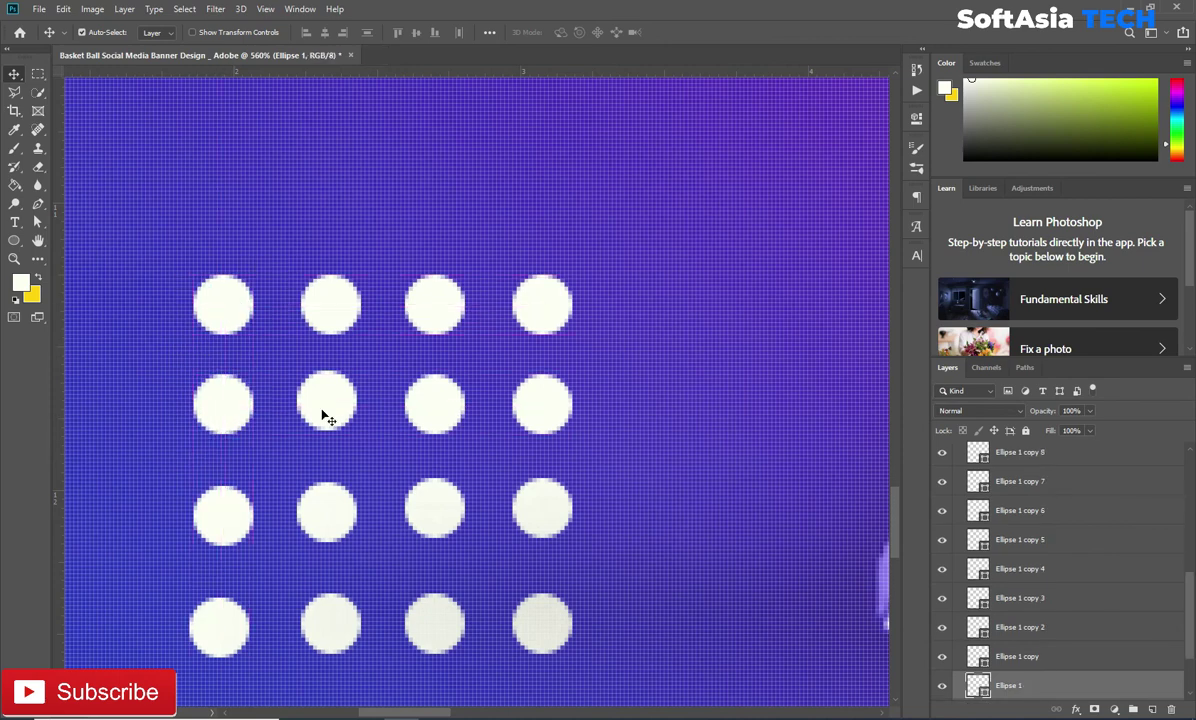
- Group all the Ellipse dot layers into a group named 'shapes'
scroll(343, 447, "down", 4)
scroll(355, 465, "down", 1)
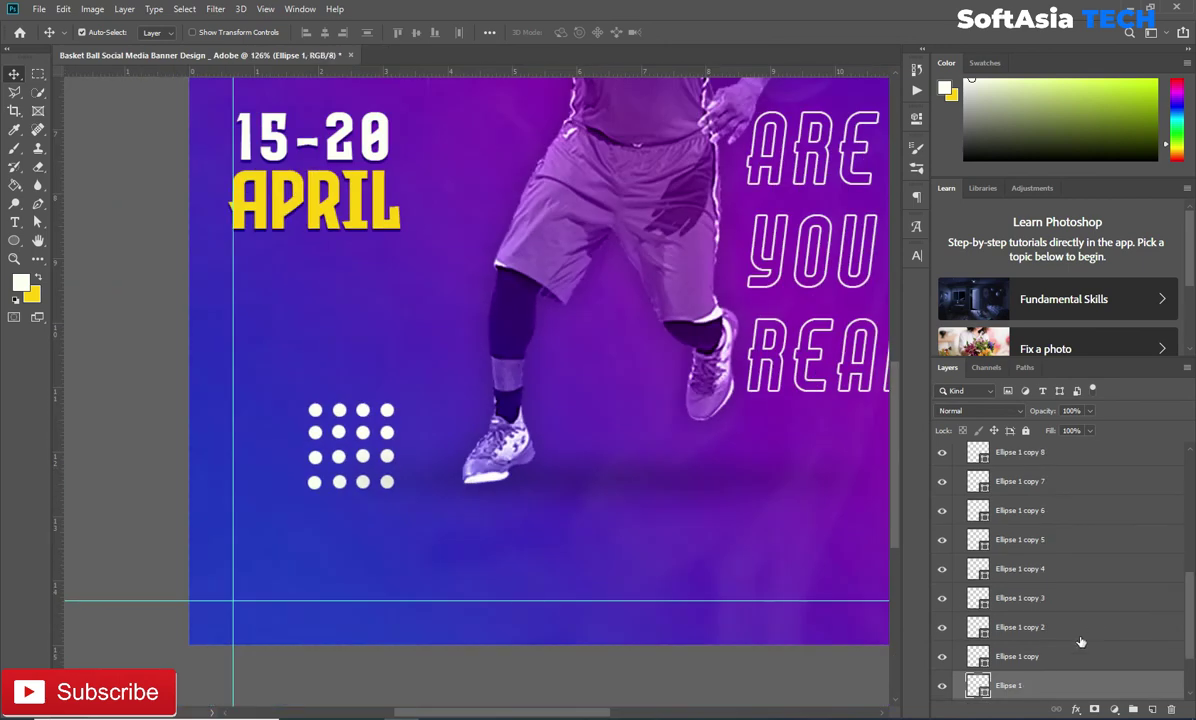
scroll(1080, 641, "down", 2)
scroll(1045, 597, "up", 5)
left_click(1038, 600, "shift")
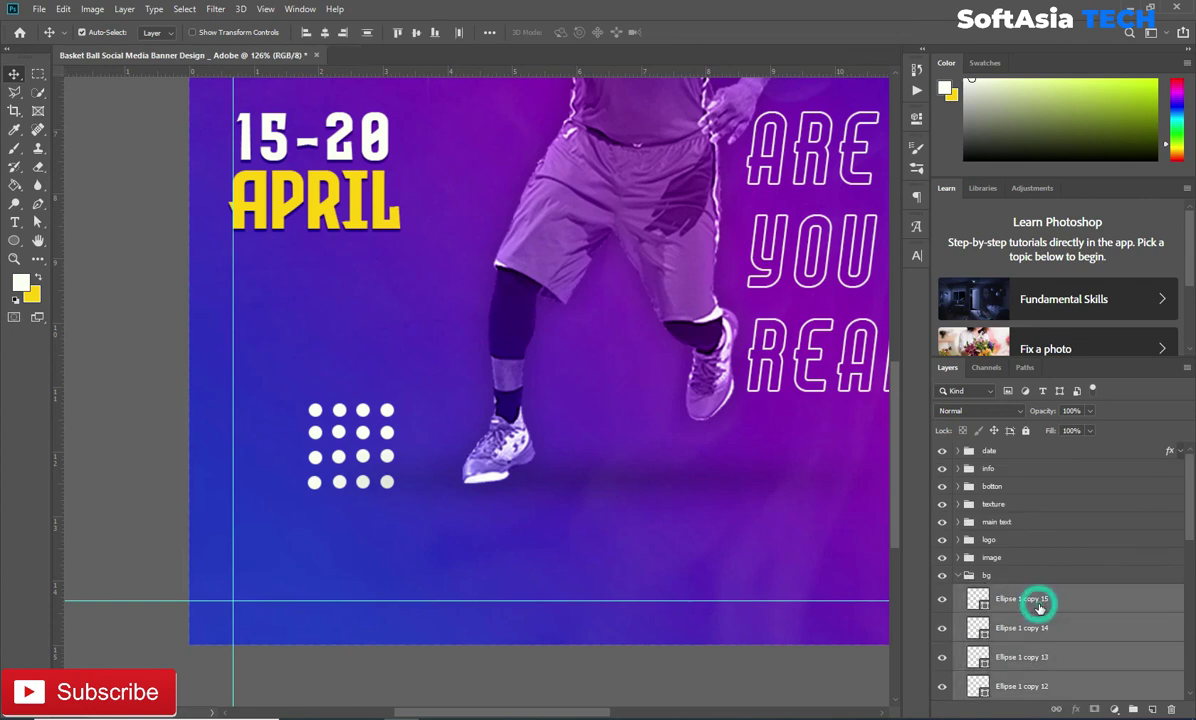
key("ctrl+g")
double_click(1009, 593)
type("shapes")
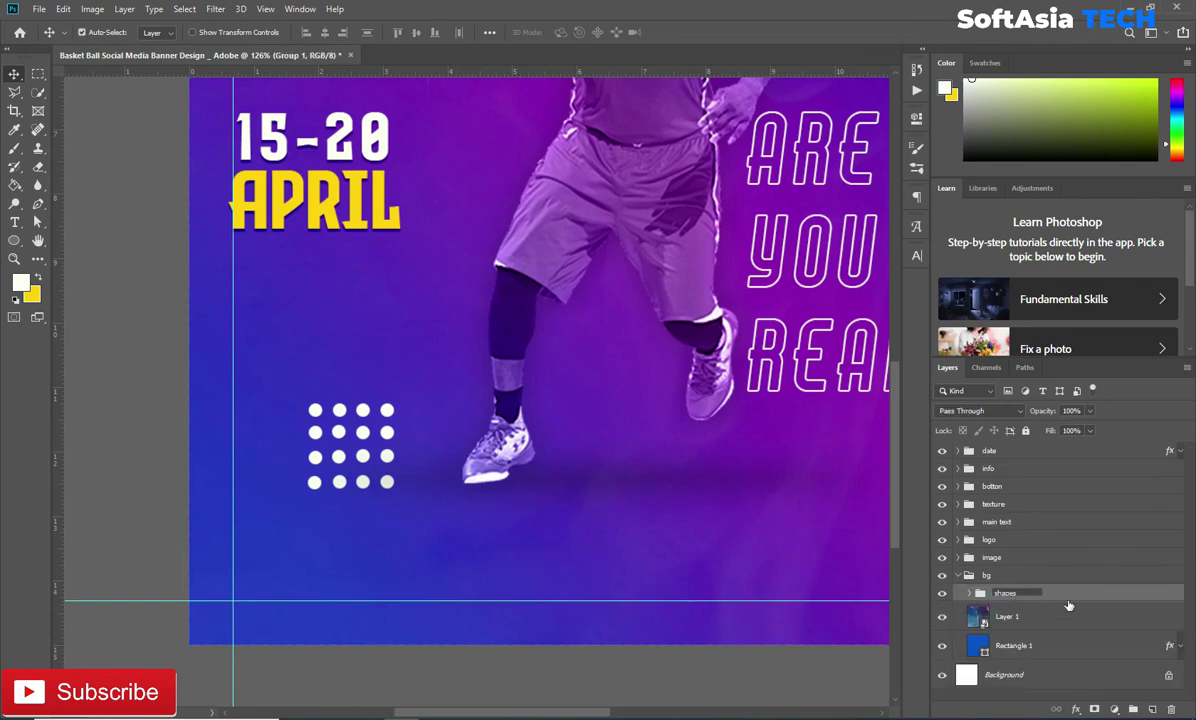
key("Return")
- Move the 'shapes' dot grid to the banner's bottom-left corner
key("ctrl+t")
mouse_move(365, 441)
left_mouse_down()
mouse_move(266, 588)
mouse_move(267, 578)
left_mouse_up()
left_click(683, 32)
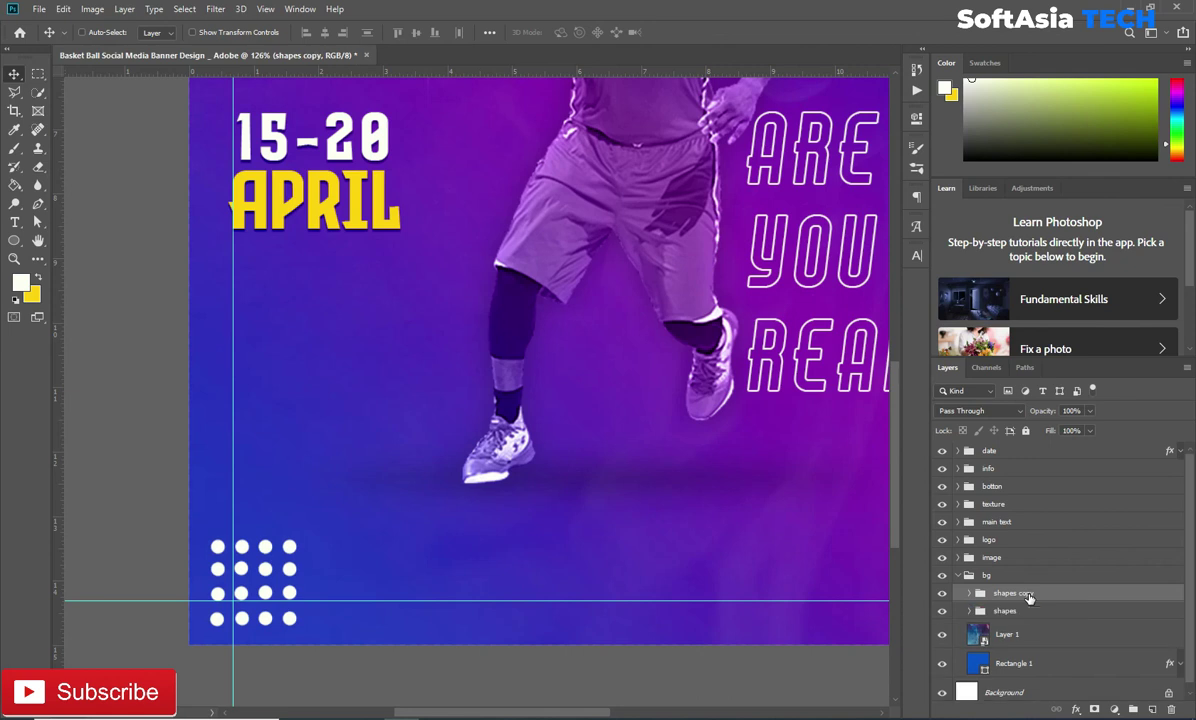
- Place a copy of the dot grid beside the 15-20 APRIL date, rotated 79.5°
key("ctrl+alt+t")
left_click_drag(260, 580, 429, 149)
left_click_drag(554, 153, 569, 441)
mouse_move(472, 368)
left_mouse_down()
mouse_move(517, 476)
mouse_move(576, 447)
mouse_move(558, 442)
left_mouse_up()
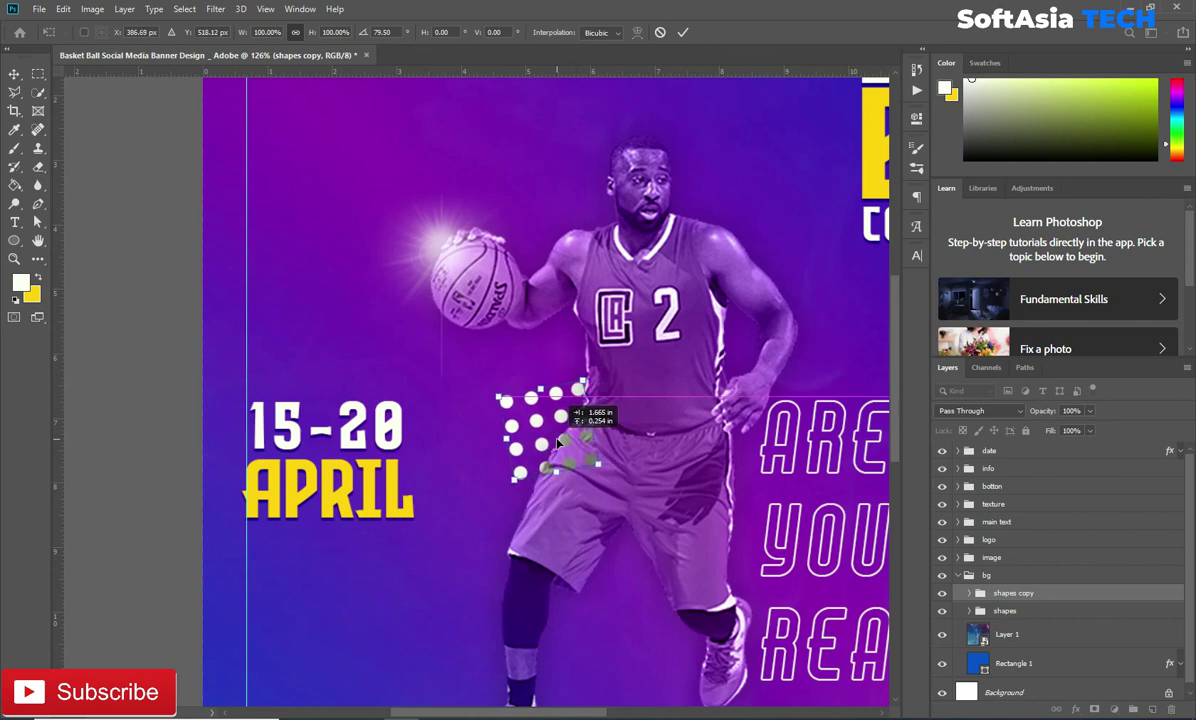
key("Return")
left_click(1085, 579)
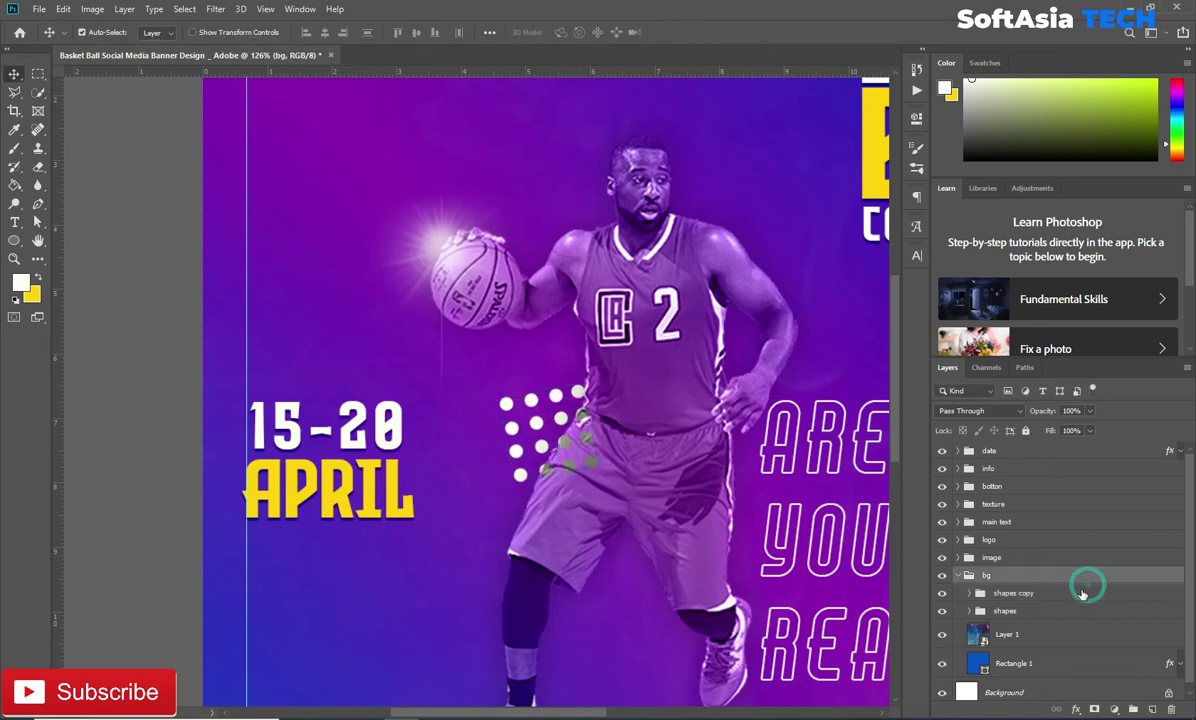
scroll(774, 573, "down", 3)
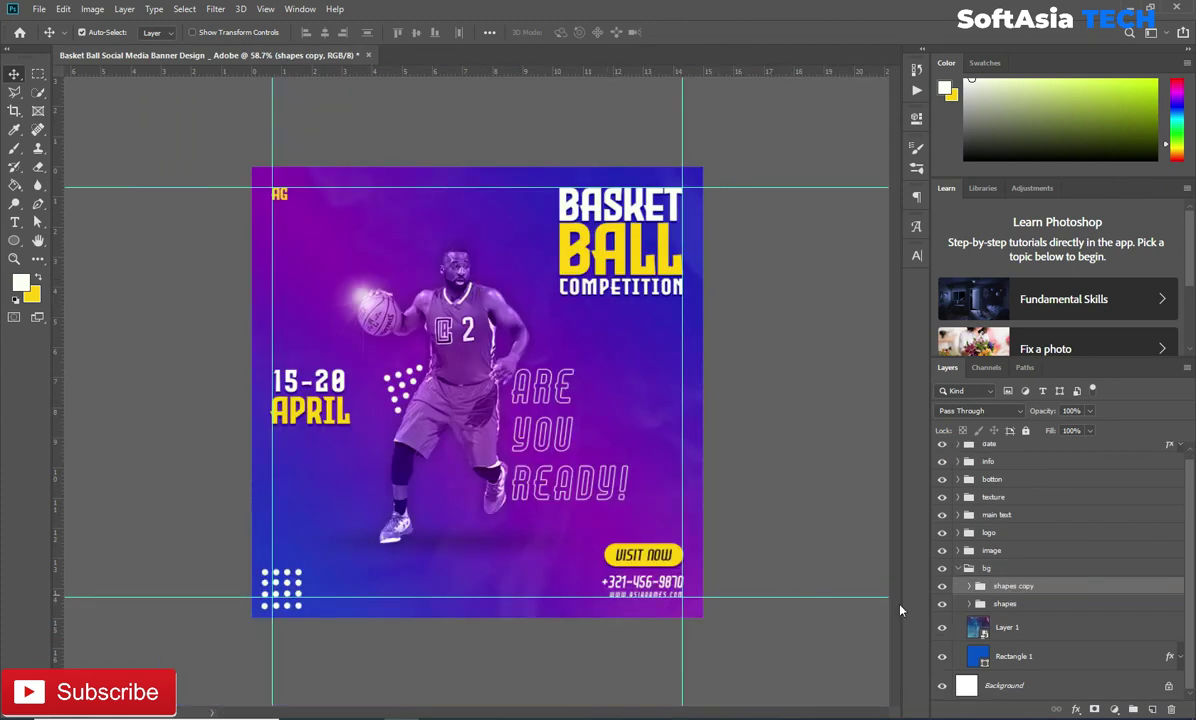
- Duplicate the 'shapes' group and place the copy at the right edge beside ARE YOU
left_click(1045, 607)
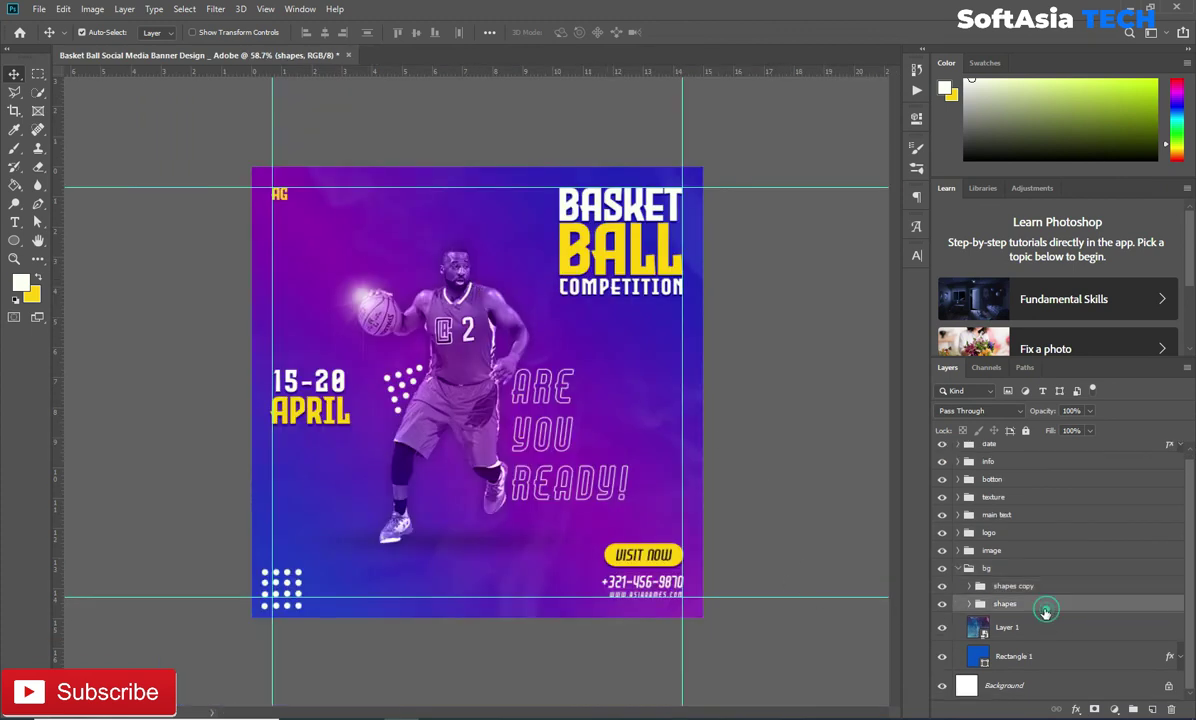
key("ctrl+j")
key("ctrl+t")
mouse_move(285, 595)
left_mouse_down()
mouse_move(677, 402)
mouse_move(685, 413)
left_mouse_up()
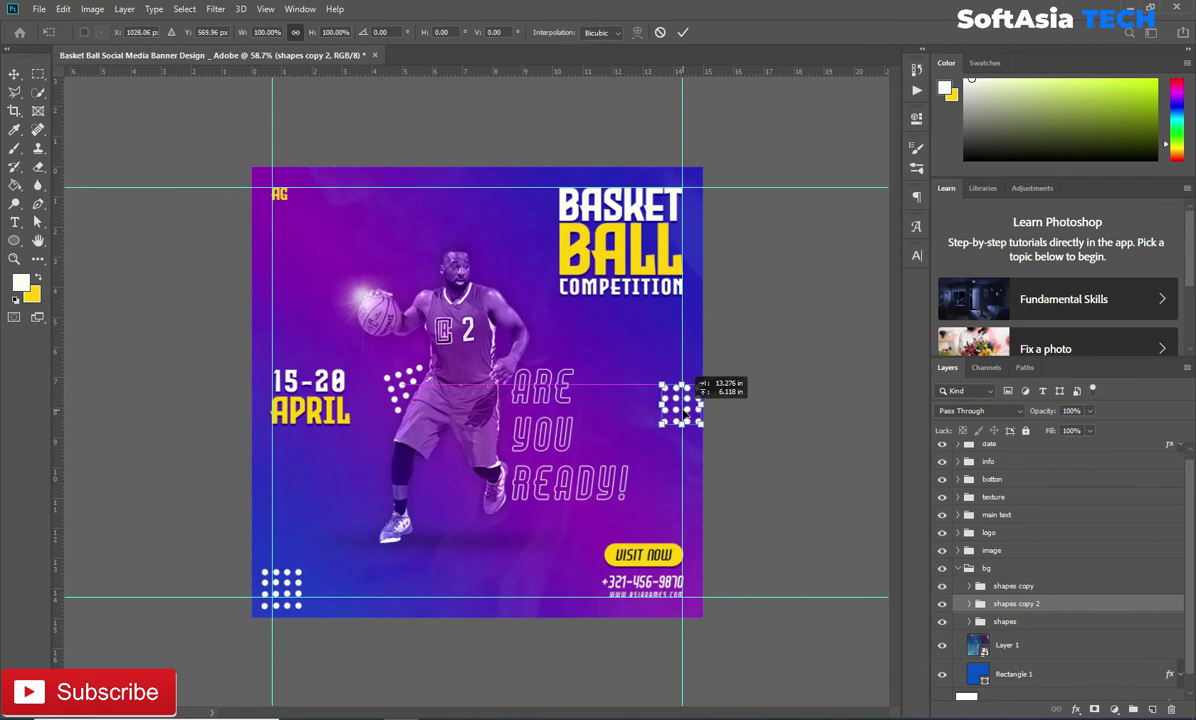
left_click(684, 33)
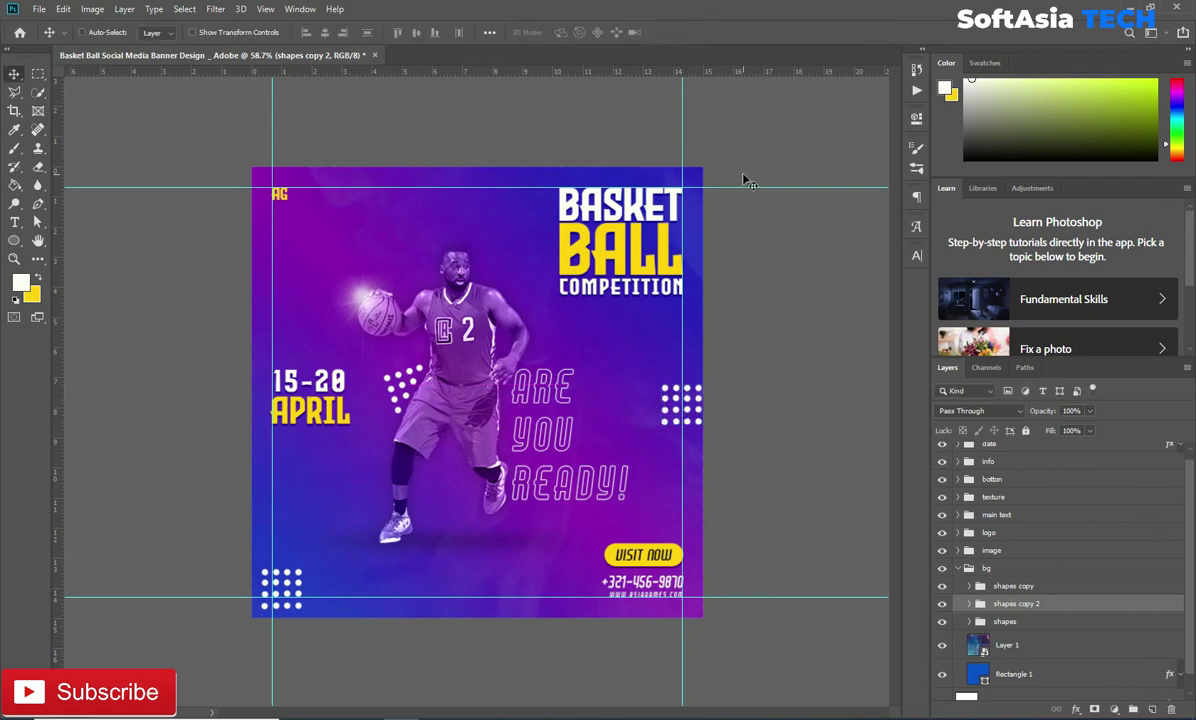
- Duplicate the right-edge dots and place the copy along the banner's top edge
key("ctrl+j")
key("ctrl+t")
mouse_move(683, 408)
left_mouse_down()
mouse_move(406, 193)
mouse_move(412, 226)
mouse_move(393, 185)
mouse_move(379, 185)
left_mouse_up()
left_click(683, 32)
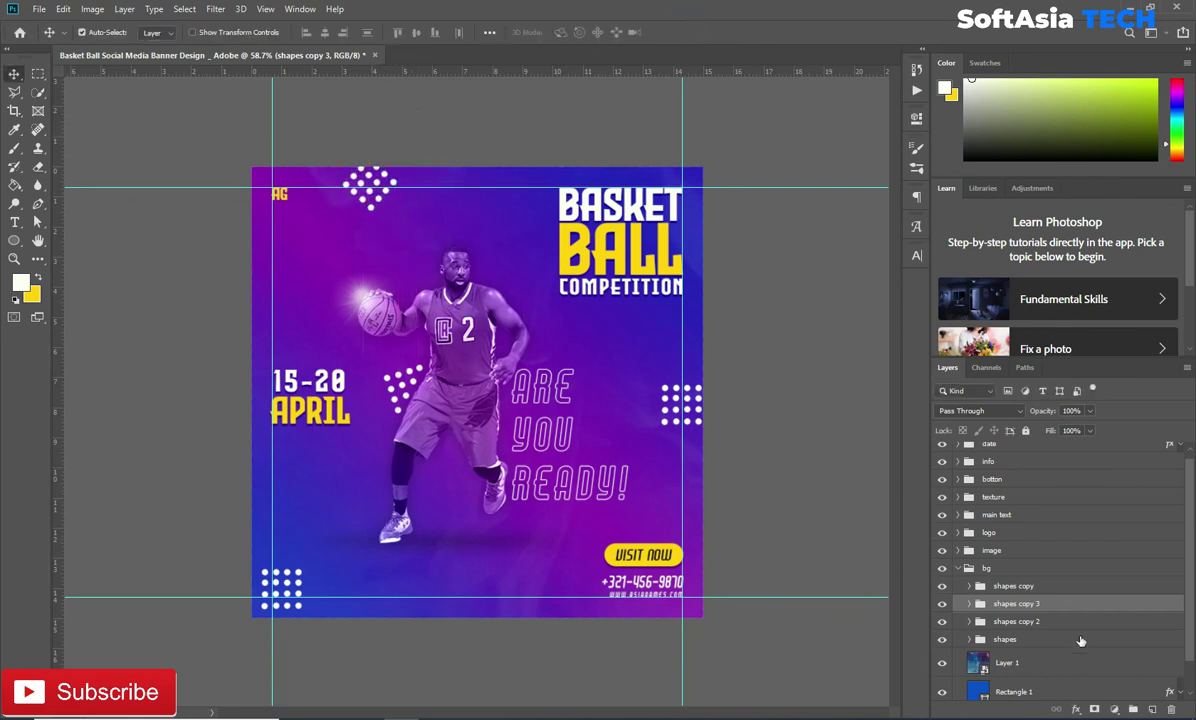
- Push the 'shapes copy 3' dots up against the top edge and collapse the bg group
left_click(958, 568)
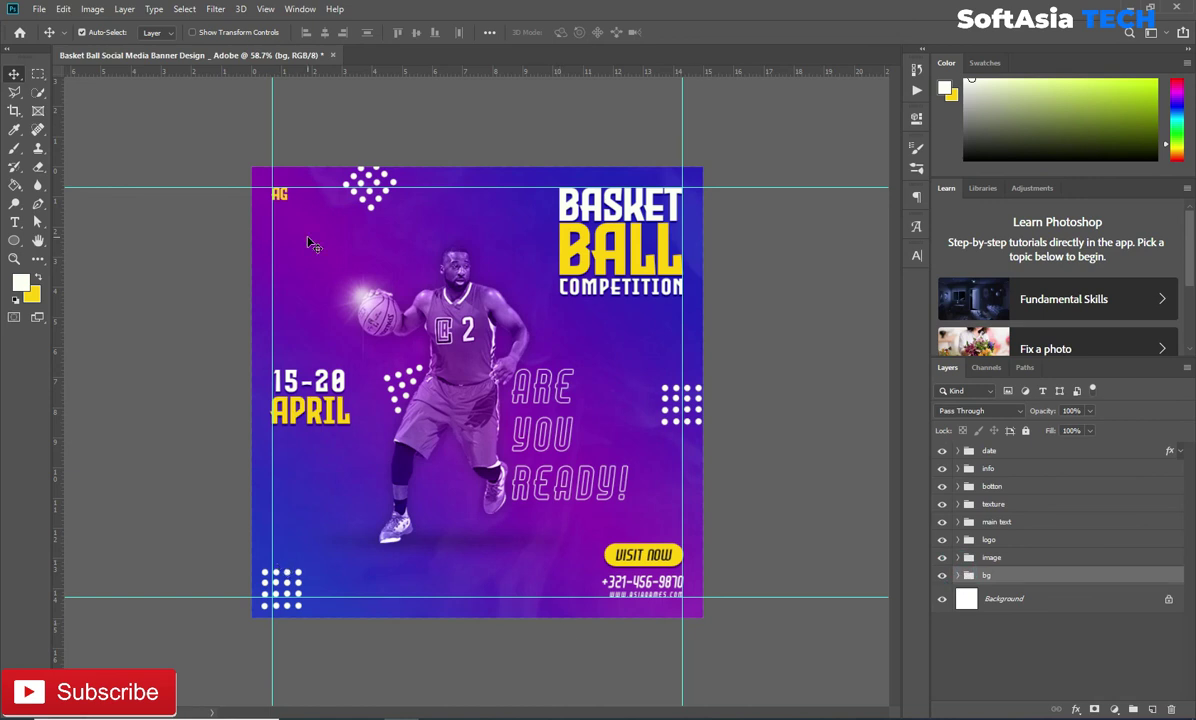
left_click(958, 575)
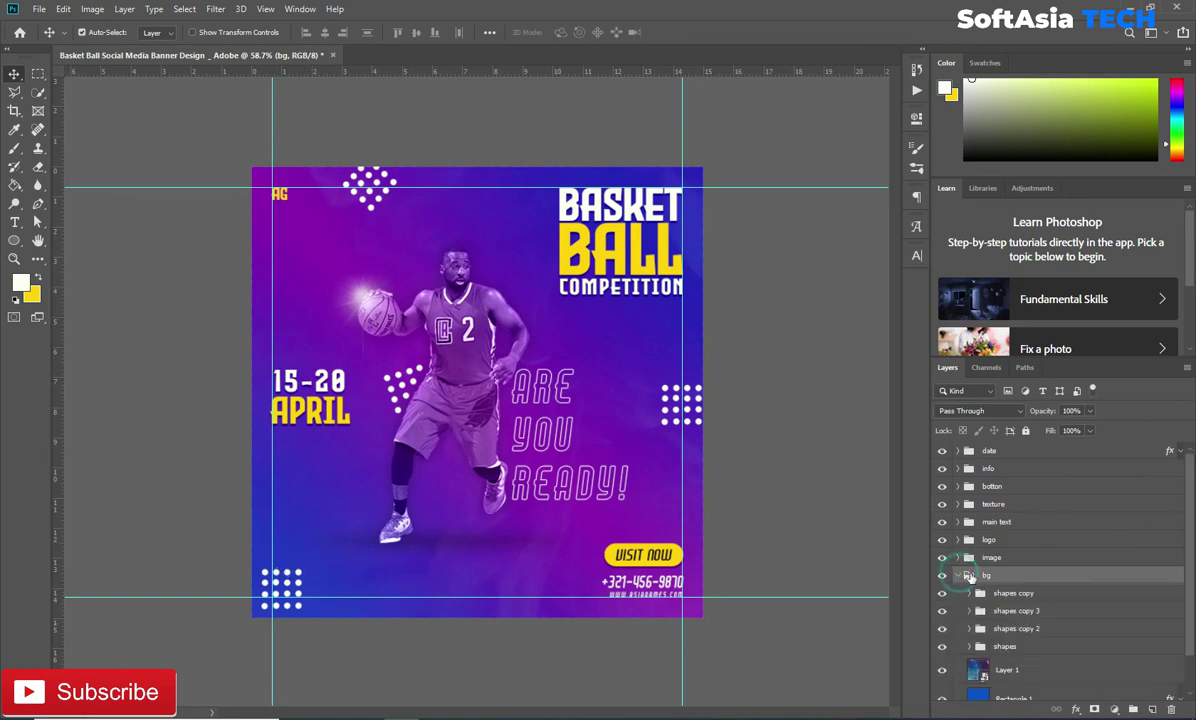
left_click(372, 215)
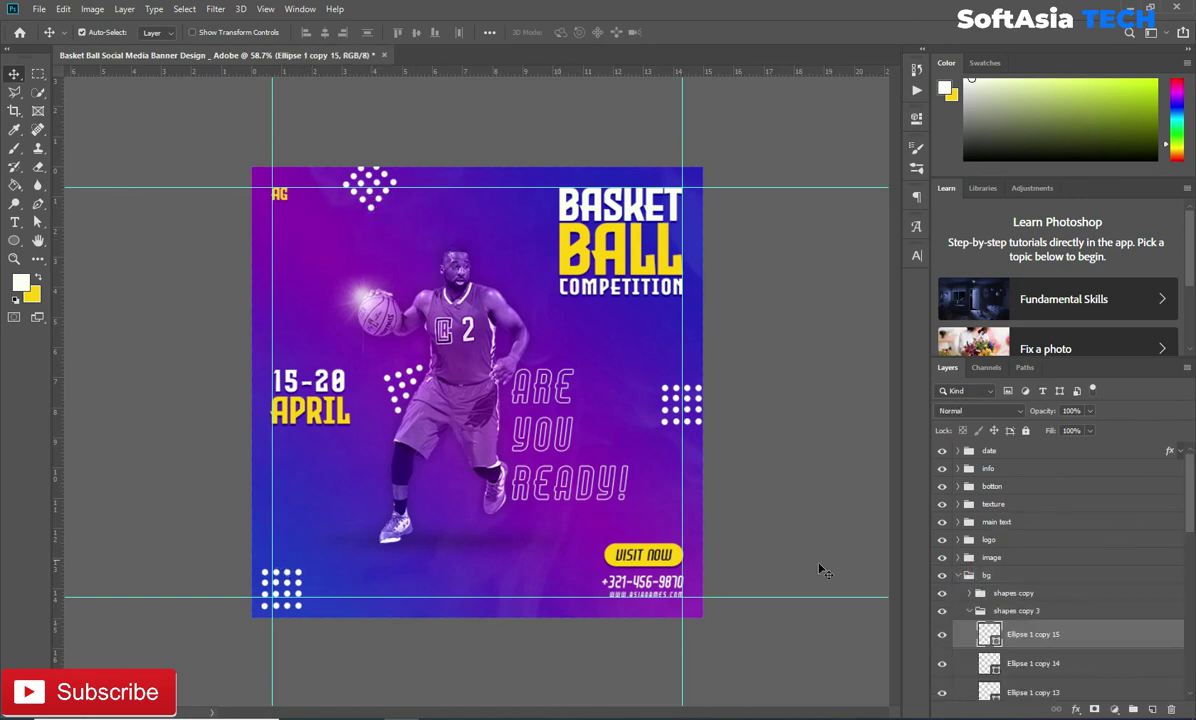
left_click(968, 611)
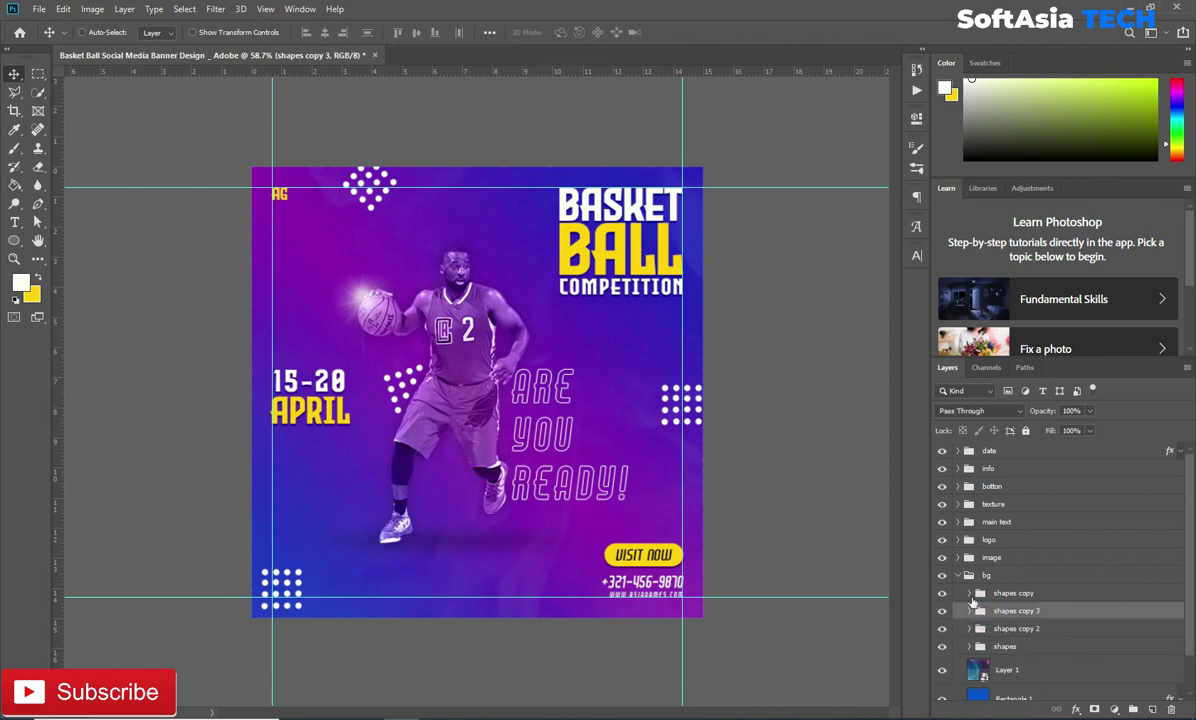
key("ctrl+t")
left_click_drag(366, 196, 366, 189)
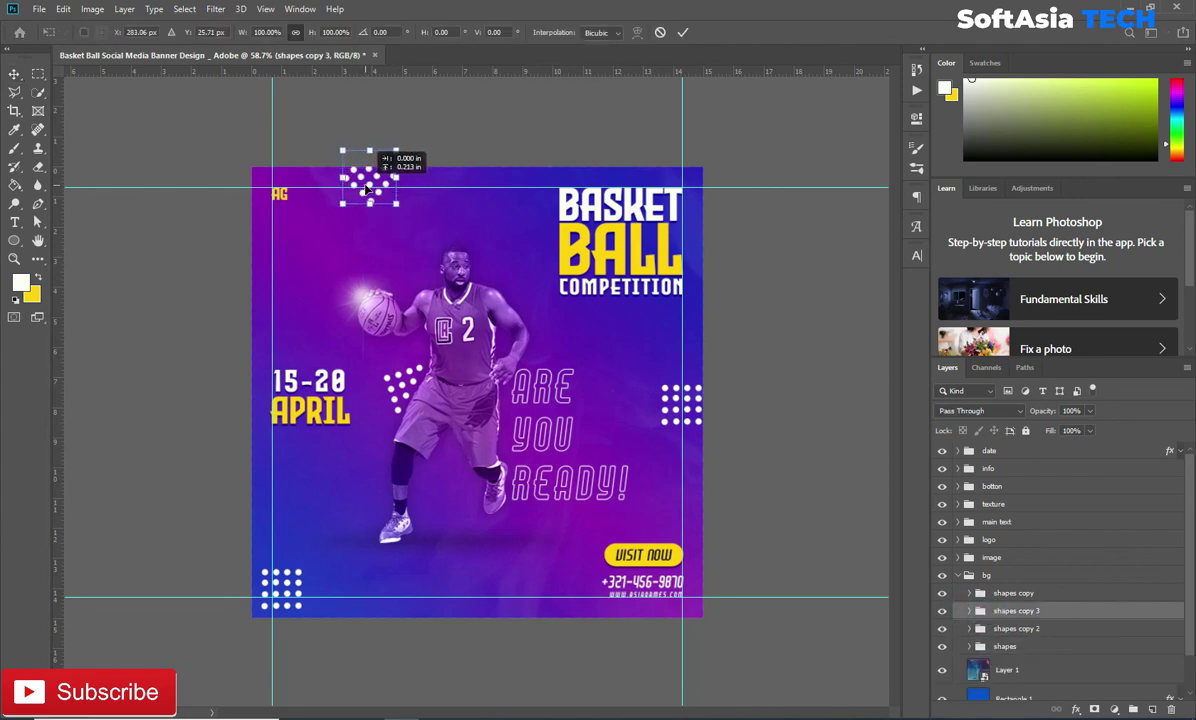
left_click(683, 32)
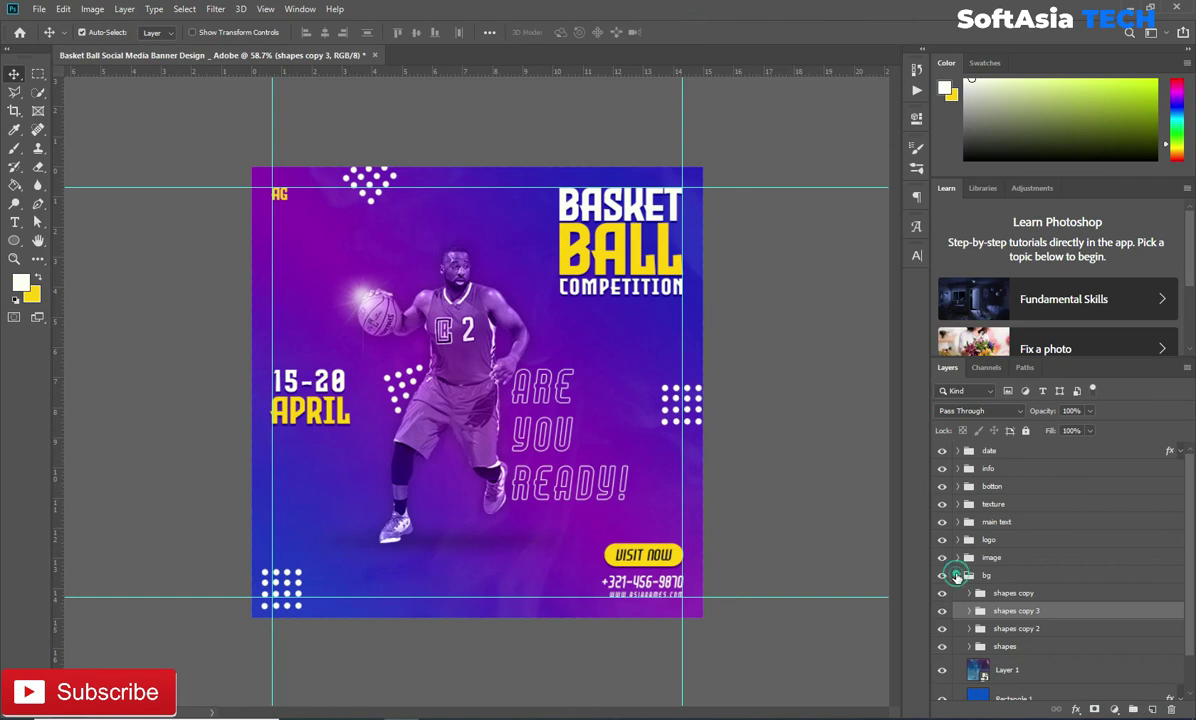
left_click(957, 576)
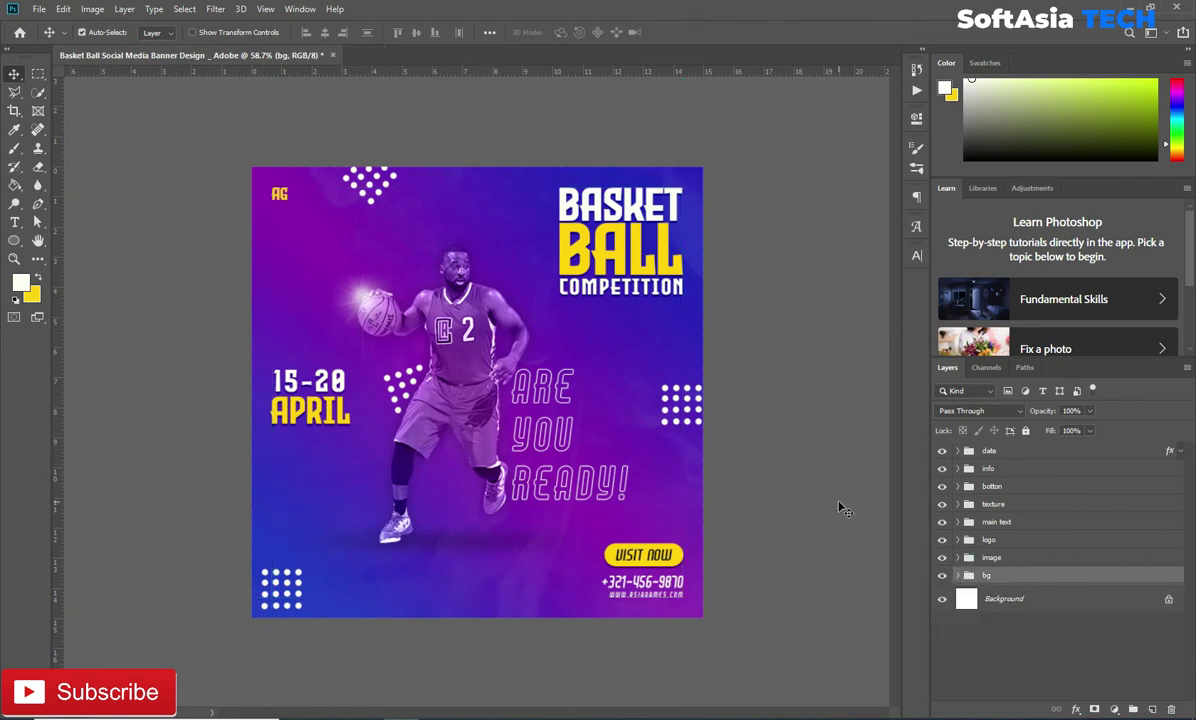
scroll(477, 488, "up", 3)
scroll(477, 488, "down", 2)
scroll(477, 488, "up", 1)
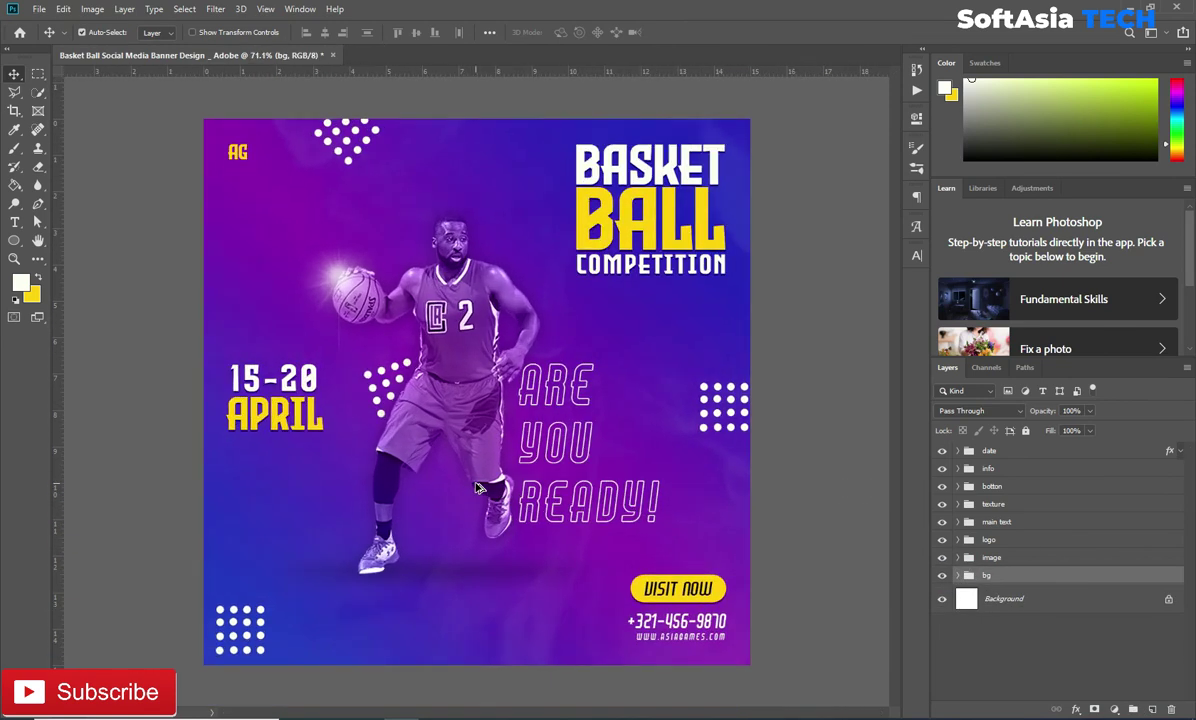
scroll(477, 488, "down", 1)
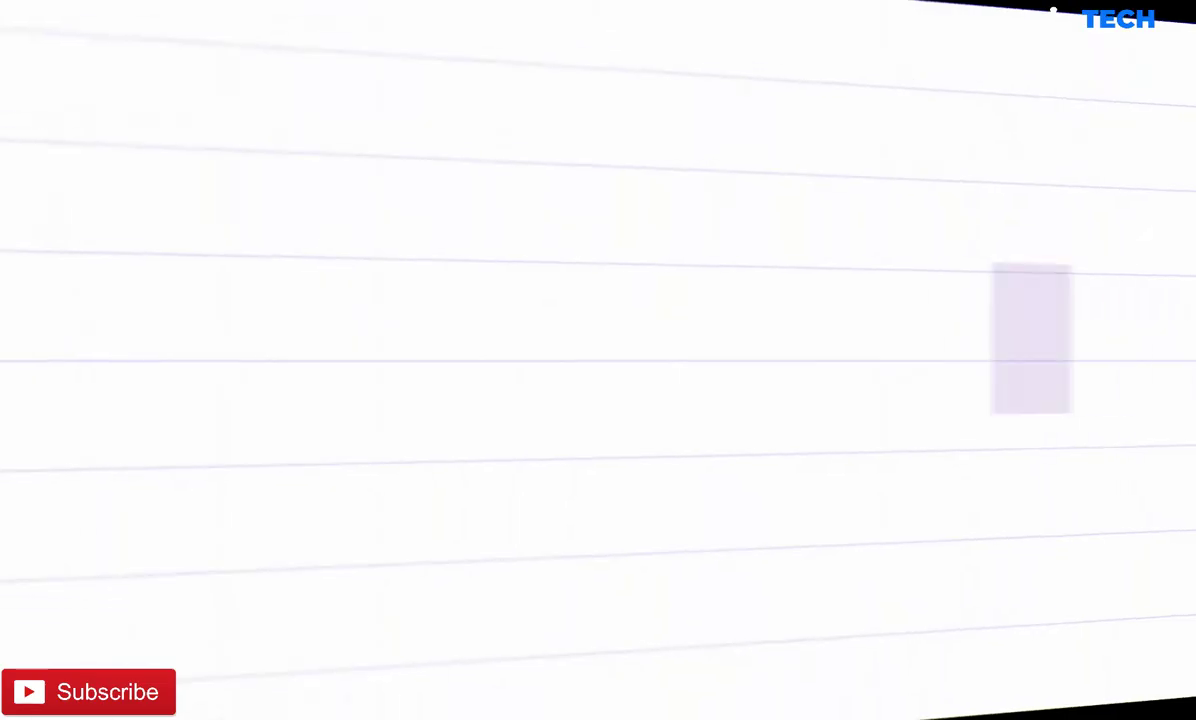